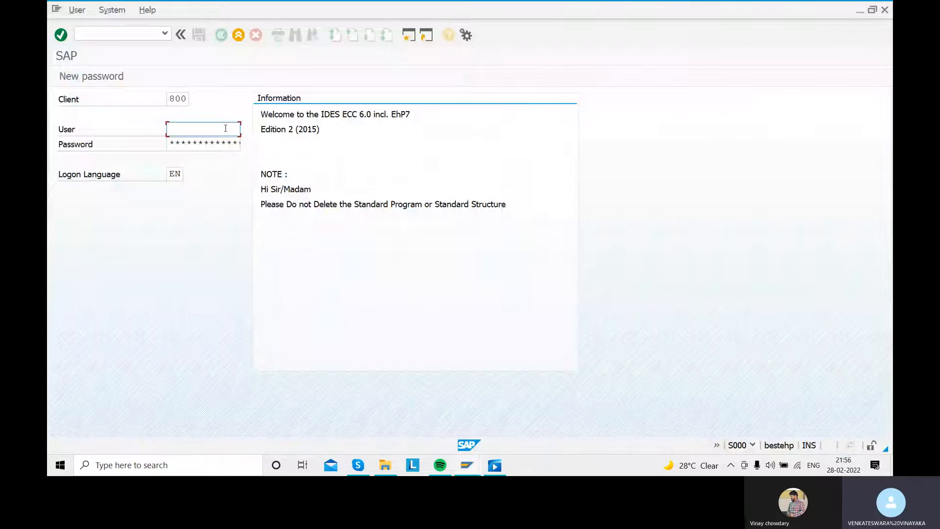
- Log on to the SAP system by entering the user ID and the password
{"action": "left_click", "coordinate": [225, 129]}
{"action": "key", "text": "Tab"}
{"action": "type", "text": "******"}
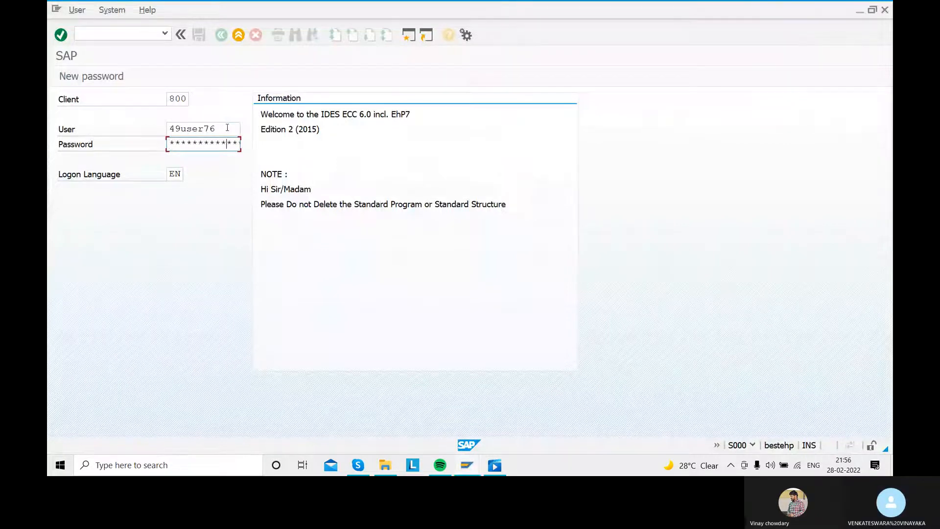
{"action": "key", "text": "Return"}
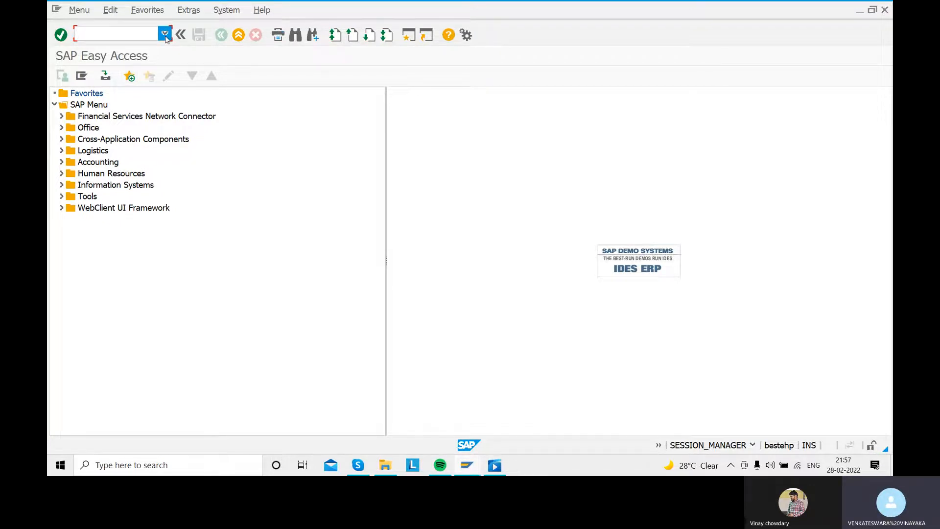
- Open transaction FS00 and expand the CURRENT ASSET,LOANS,ADVERTI account group of company code SARA
{"action": "type", "text": "fs00"}
{"action": "key", "text": "Return"}
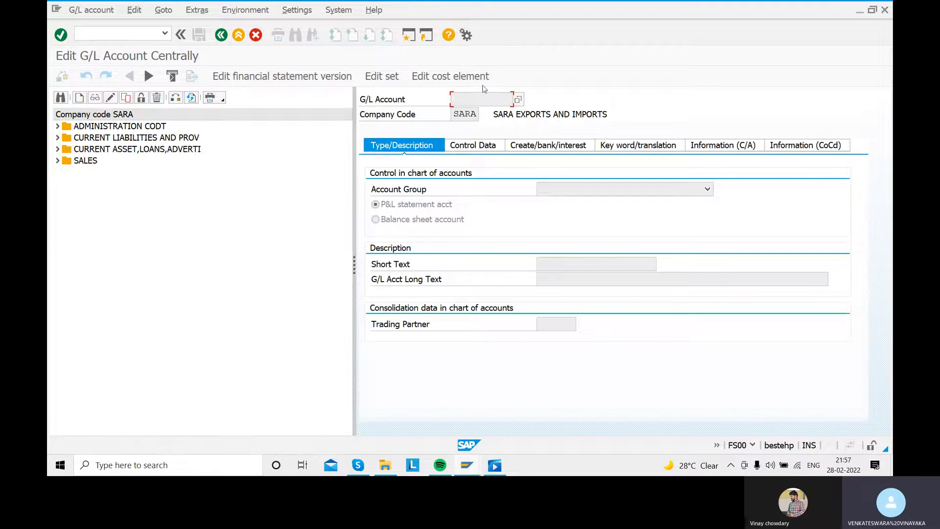
{"action": "left_click", "coordinate": [58, 150]}
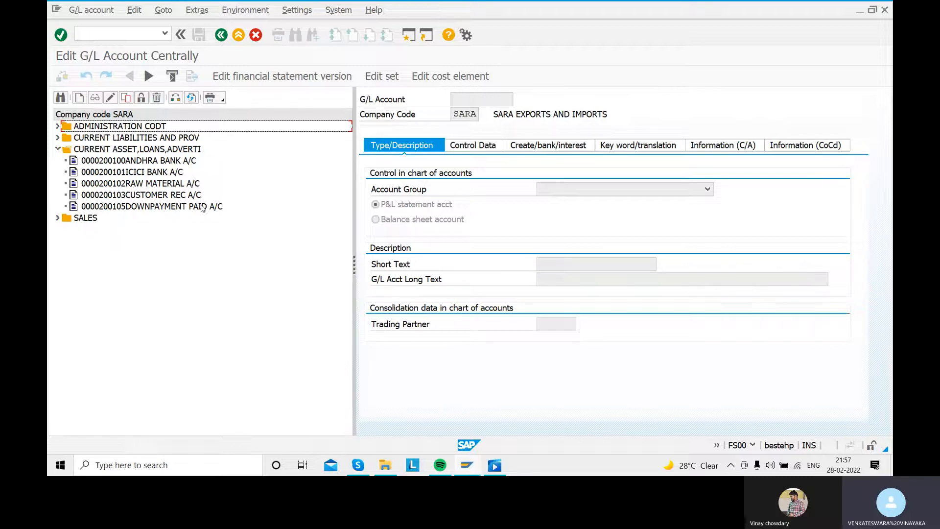
- Try to create G/L account 200105 in company code SARA, and dismiss the creation dialog
{"action": "left_click", "coordinate": [79, 97]}
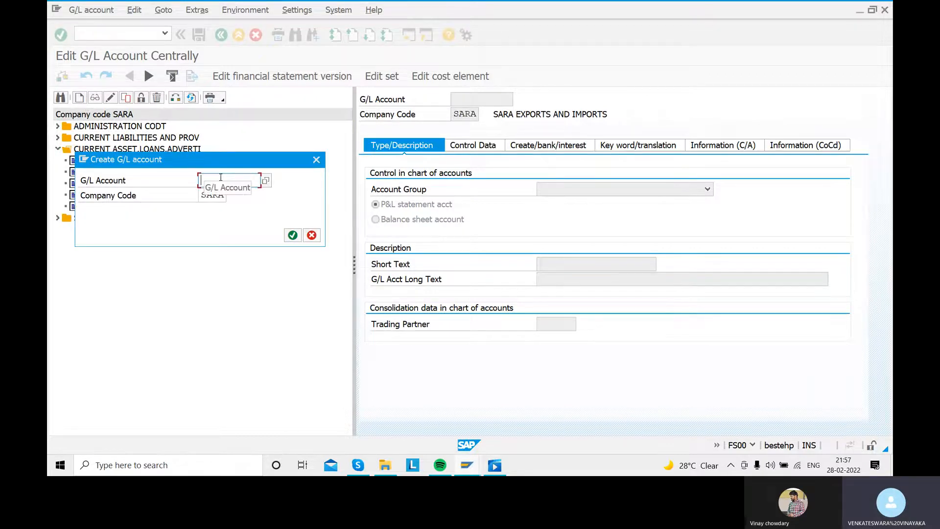
{"action": "type", "text": "20010"}
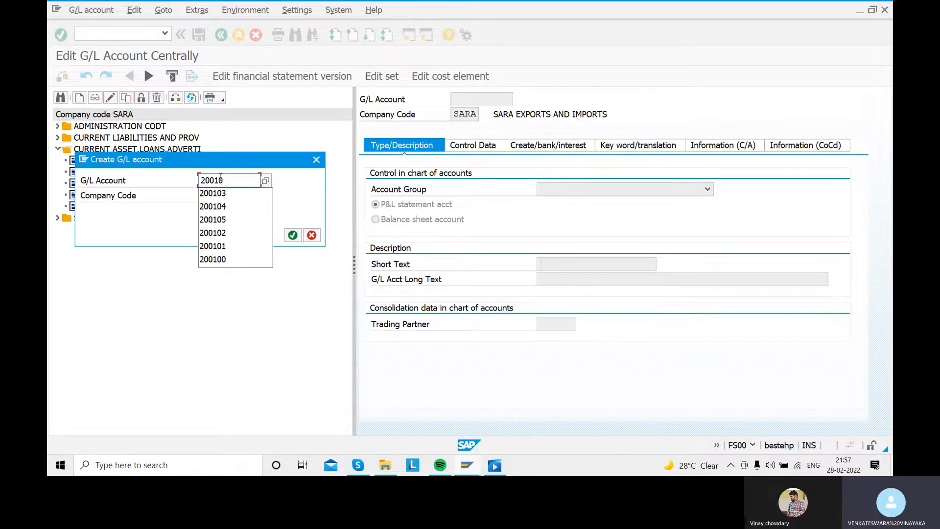
{"action": "type", "text": "5"}
{"action": "key", "text": "Return"}
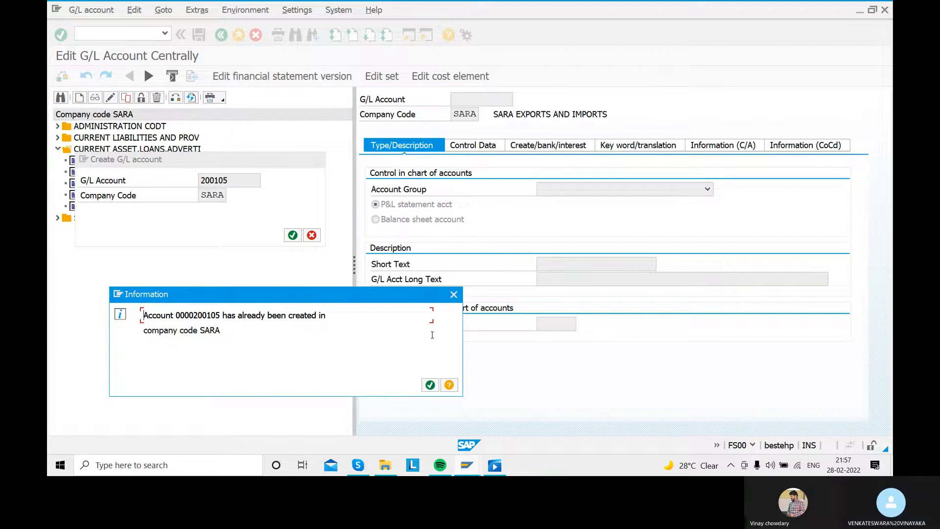
{"action": "left_click", "coordinate": [453, 293]}
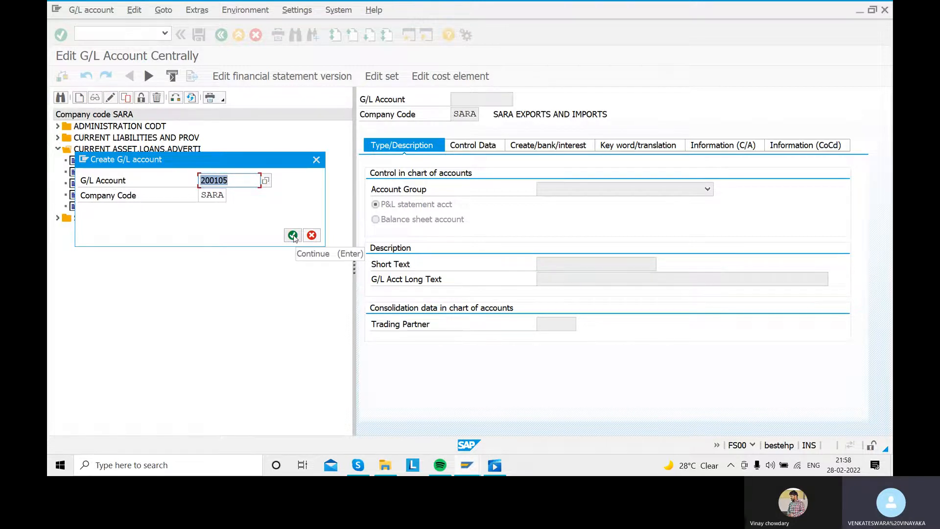
{"action": "left_click", "coordinate": [311, 235]}
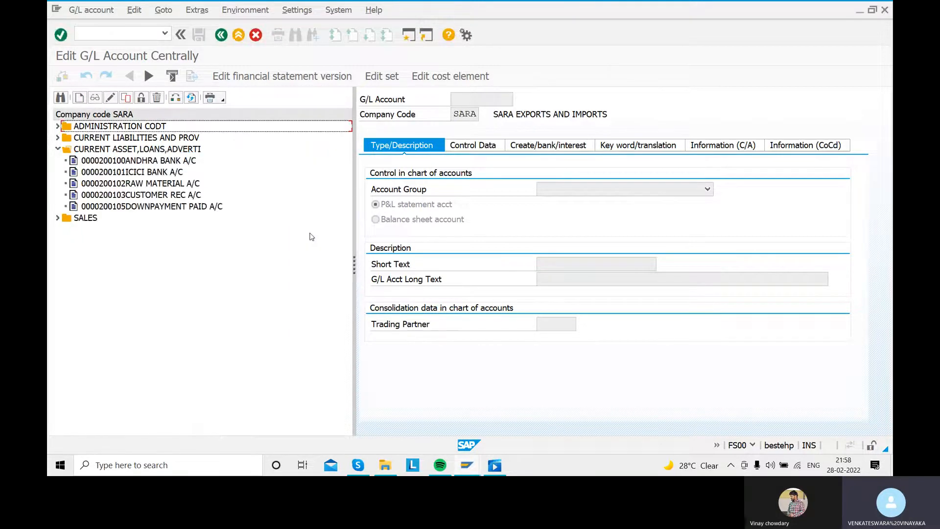
- Display the DOWNPAYMENT PAID A/C account and examine its account group, short text and long text
{"action": "double_click", "coordinate": [177, 208]}
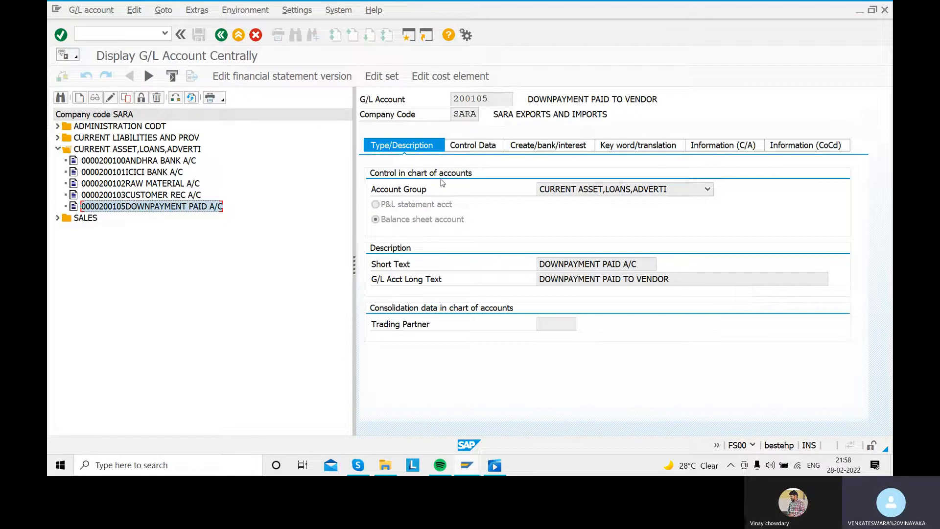
{"action": "left_click", "coordinate": [707, 190]}
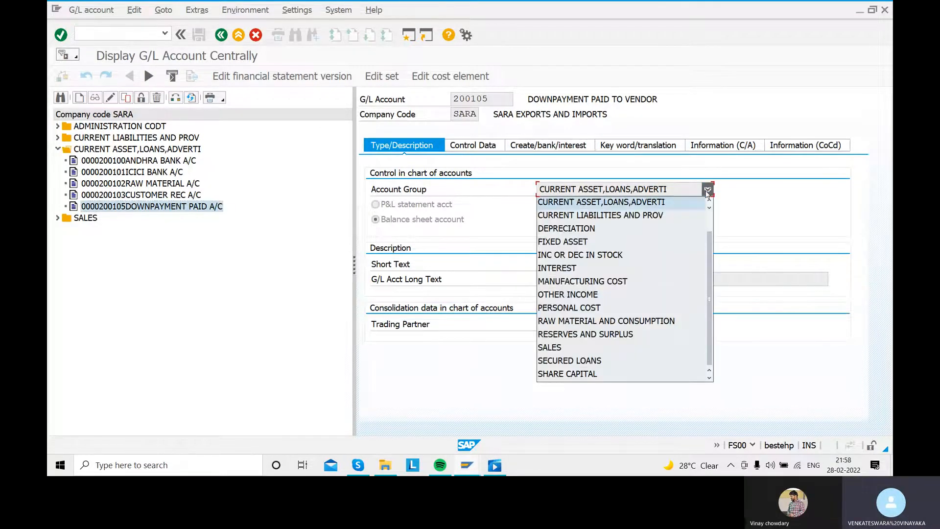
{"action": "left_click", "coordinate": [578, 205]}
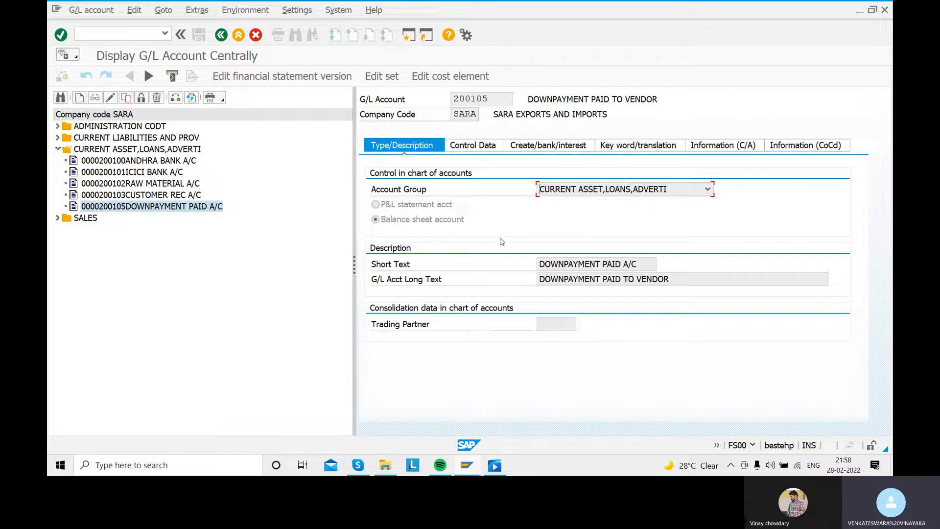
{"action": "left_click", "coordinate": [638, 265]}
{"action": "left_click_drag", "start_coordinate": [638, 264], "coordinate": [527, 264]}
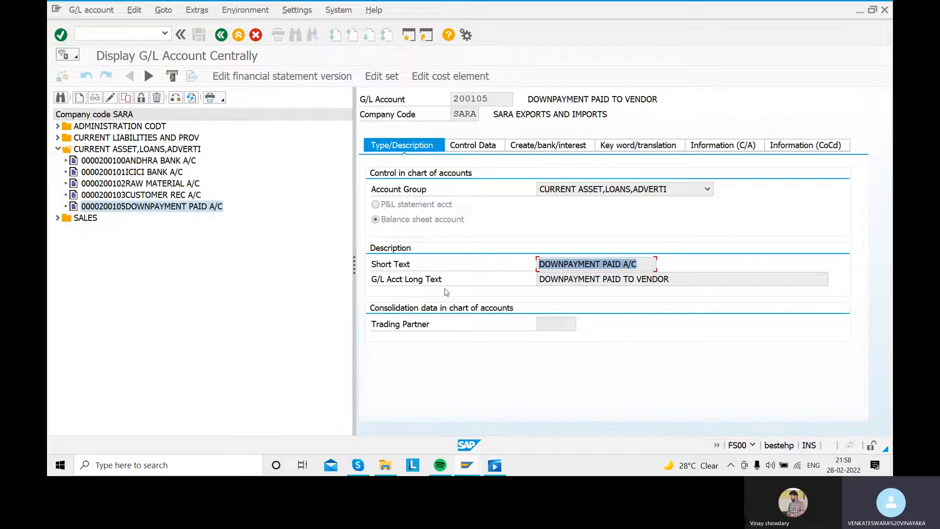
{"action": "left_click", "coordinate": [674, 280]}
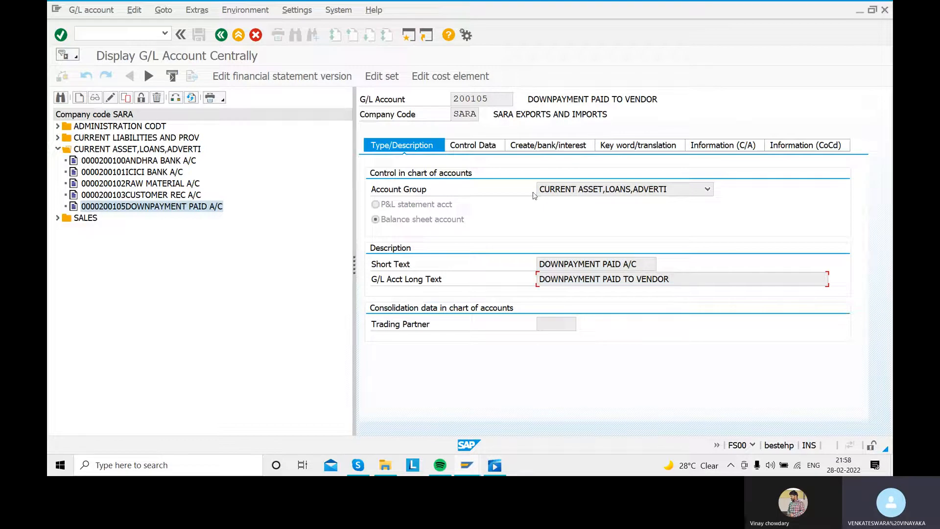
- Examine the account's control data and find INR in the list of possible account currencies
{"action": "left_click", "coordinate": [478, 150]}
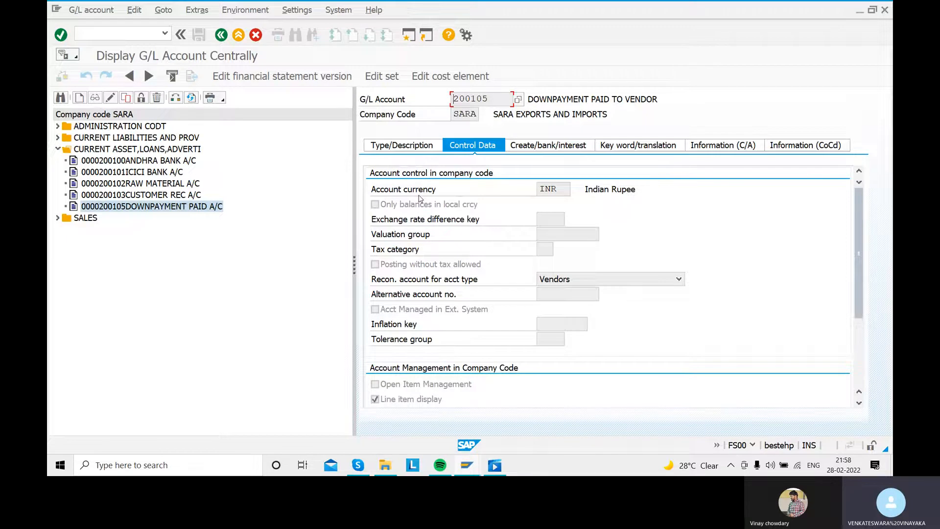
{"action": "left_click", "coordinate": [561, 190]}
{"action": "left_click", "coordinate": [576, 190]}
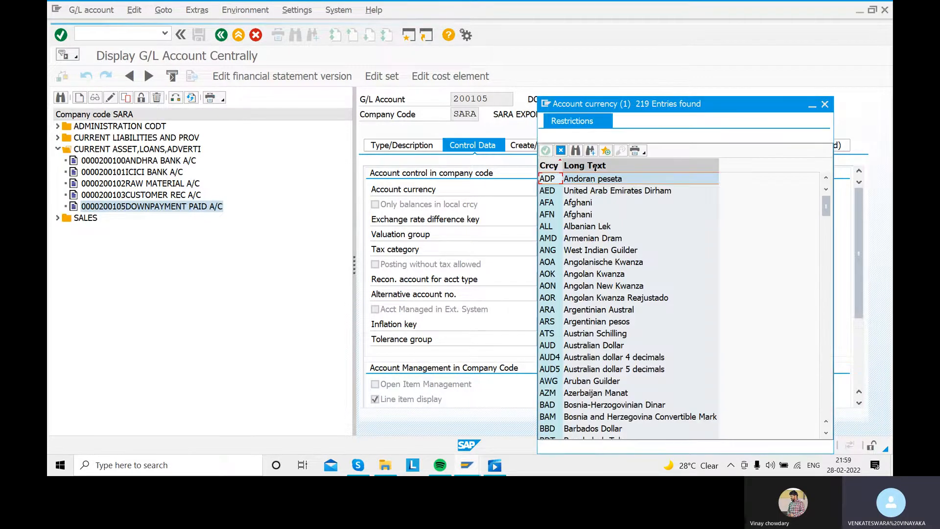
{"action": "left_click", "coordinate": [575, 152]}
{"action": "type", "text": "inr"}
{"action": "key", "text": "Return"}
{"action": "left_click", "coordinate": [573, 180]}
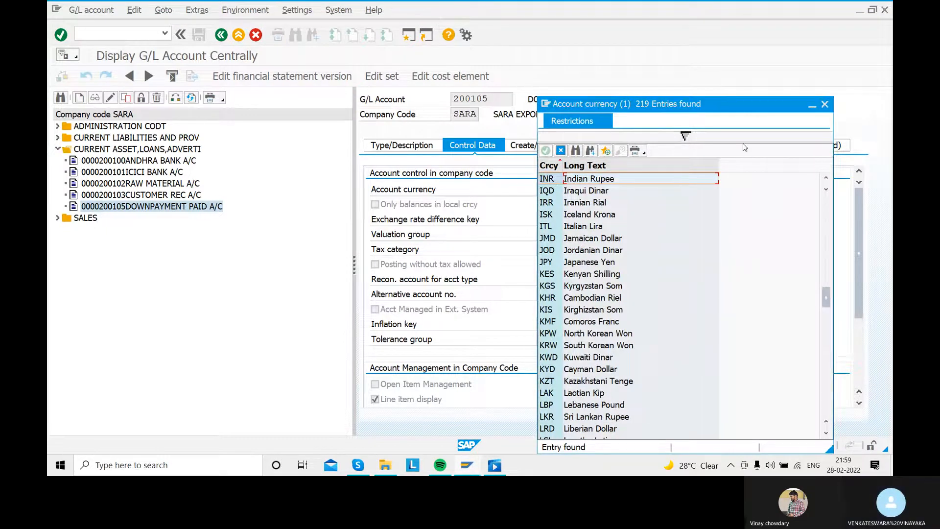
{"action": "key", "text": "Return"}
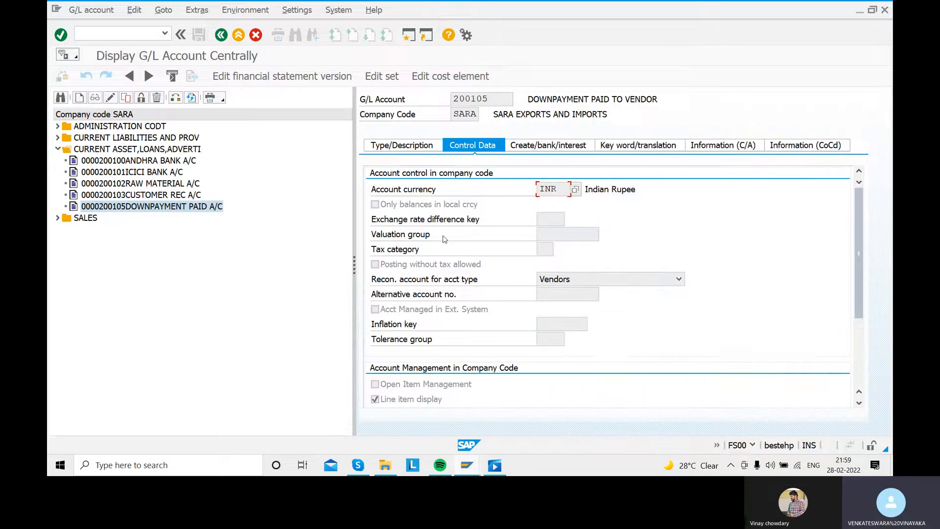
- Examine the reconciliation account type, and consult the vendor down payment configuration steps in the video player before returning to SAP
{"action": "scroll", "coordinate": [448, 250], "scroll_direction": "down", "scroll_amount": 1}
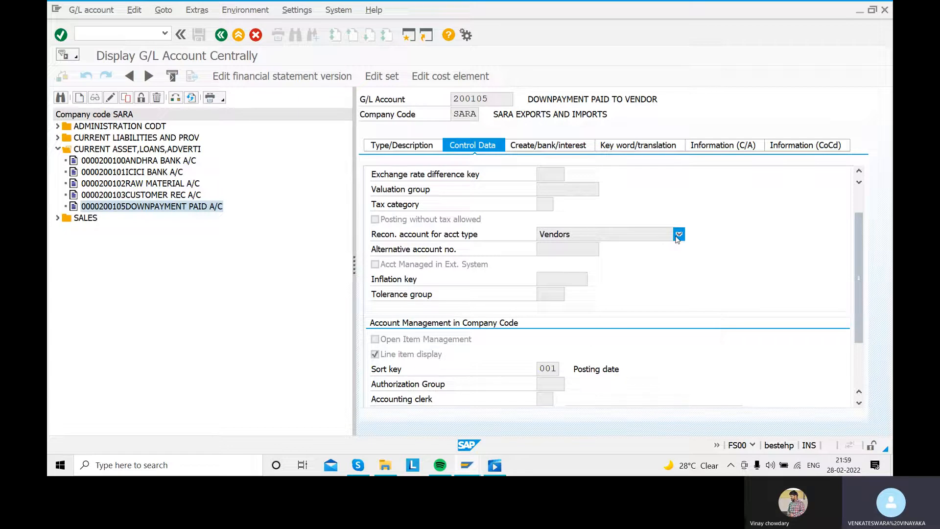
{"action": "left_click", "coordinate": [499, 468]}
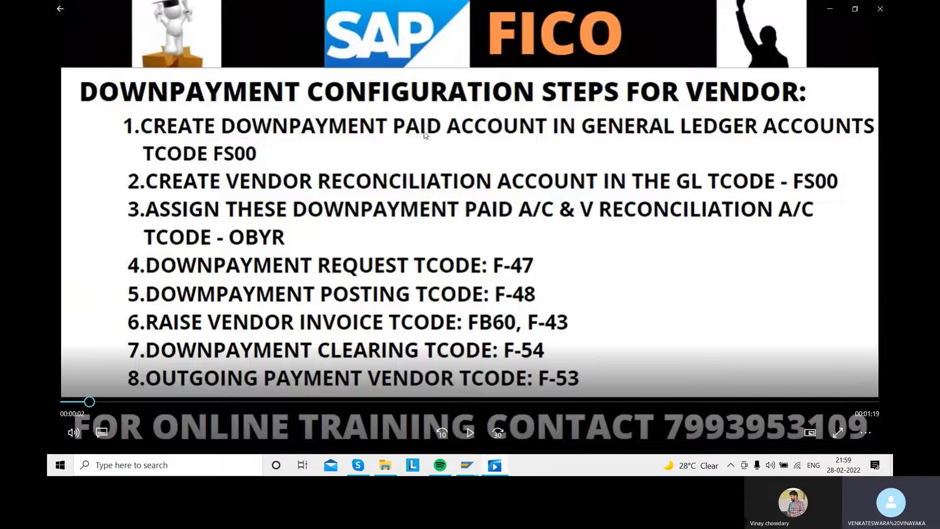
{"action": "left_click", "coordinate": [493, 465]}
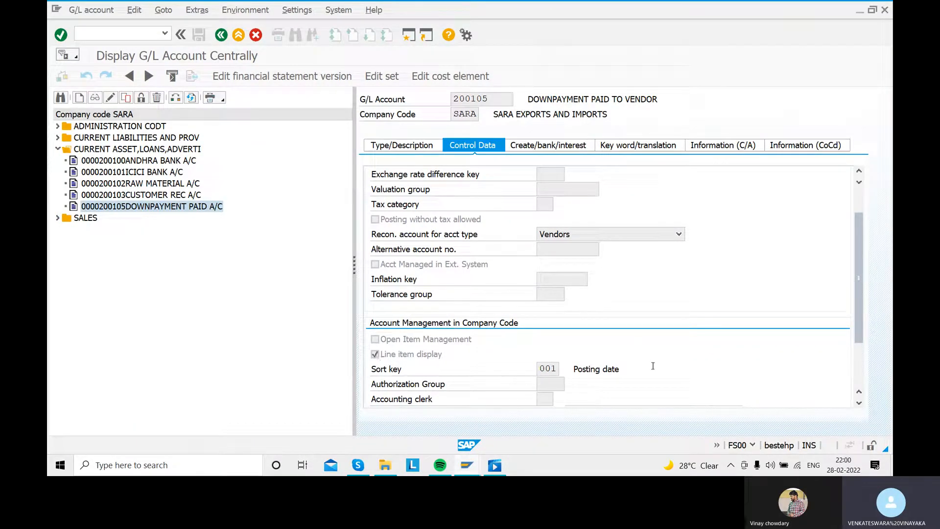
- Examine the down payment account's field status group and its possible entries, and go back to SAP Easy Access
{"action": "left_click", "coordinate": [536, 149]}
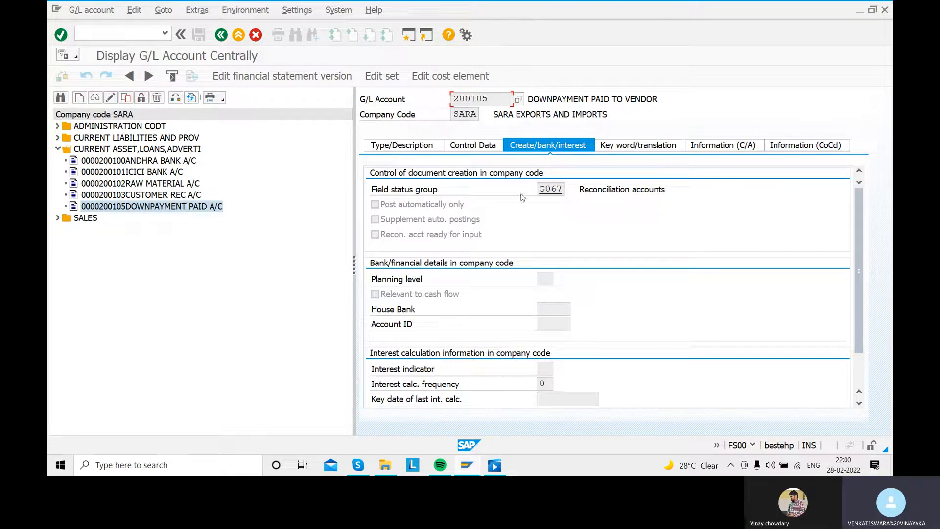
{"action": "left_click", "coordinate": [554, 189]}
{"action": "left_click", "coordinate": [571, 190]}
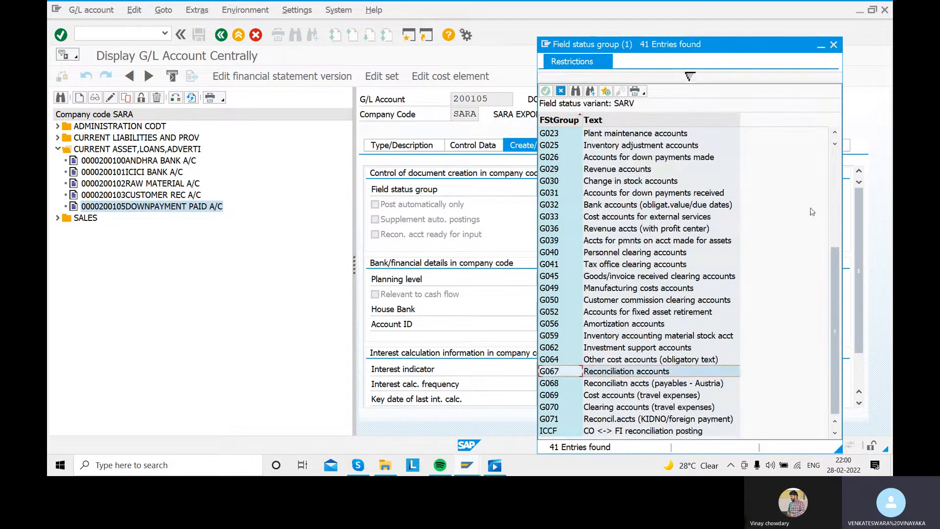
{"action": "left_click", "coordinate": [834, 45]}
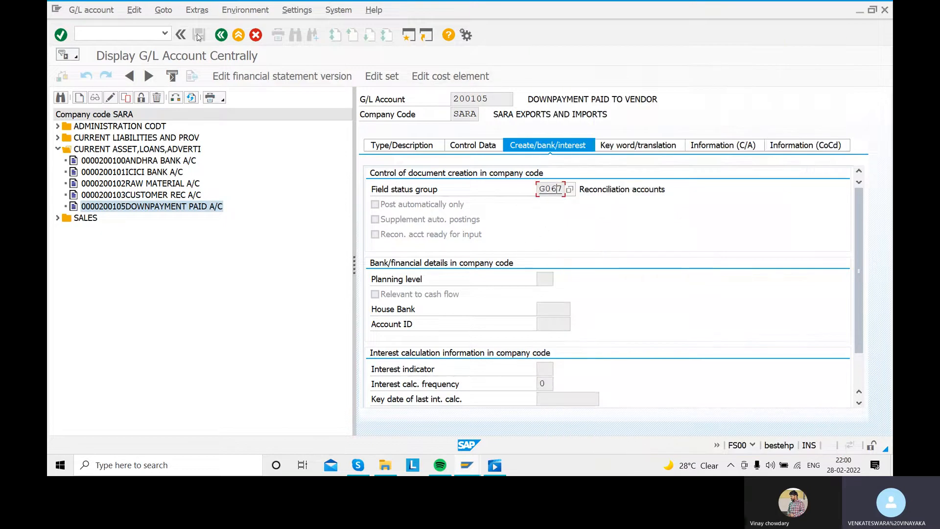
{"action": "left_click", "coordinate": [221, 35]}
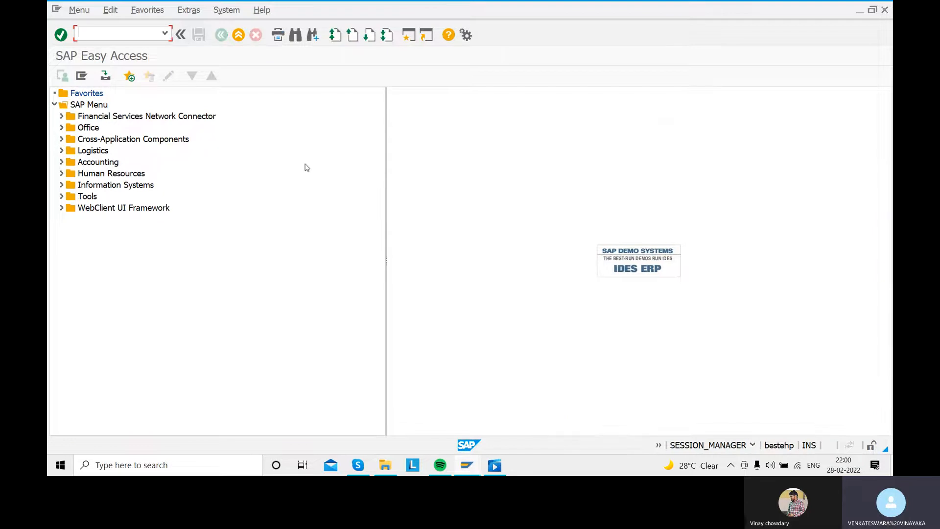
- Switch to the video player to review the next vendor down payment configuration step, and return to SAP
{"action": "left_click", "coordinate": [495, 467]}
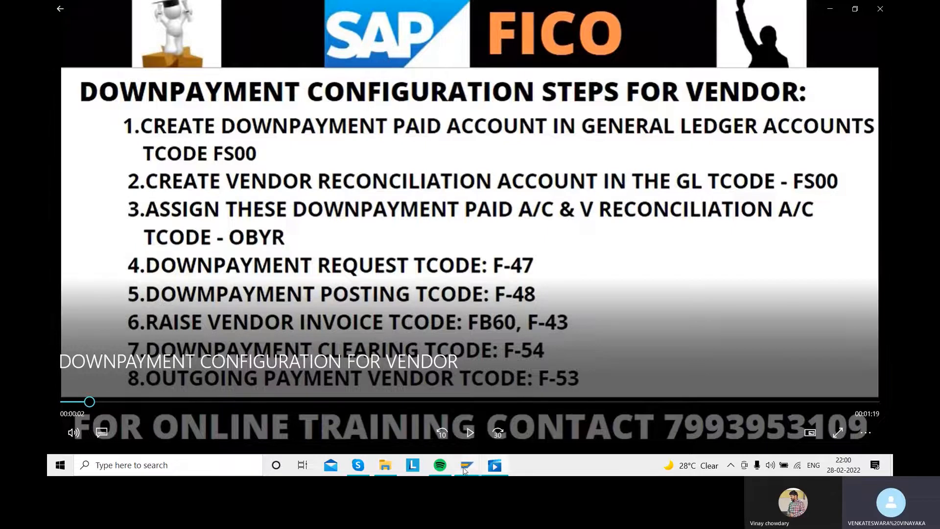
{"action": "mouse_move", "coordinate": [465, 469]}
{"action": "left_click", "coordinate": [523, 430]}
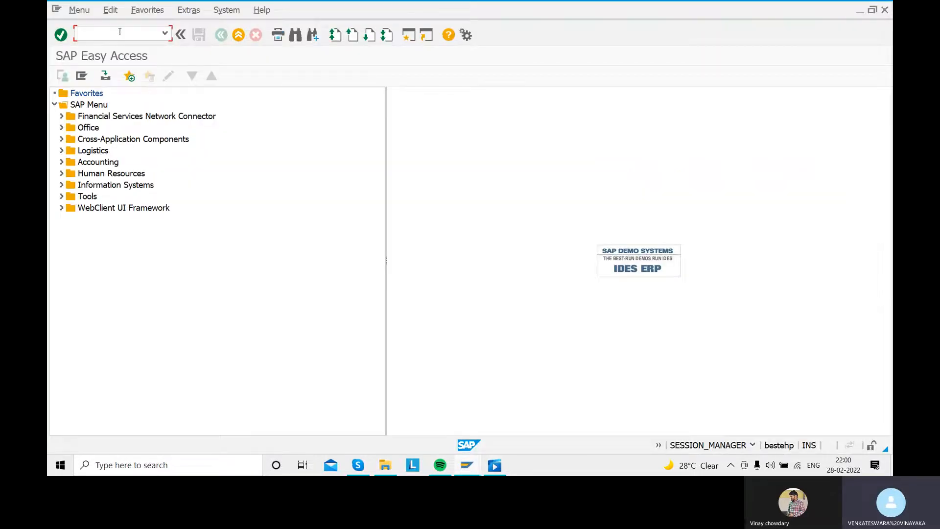
- Open transaction FS00 and display the VENDOR REC A/C account under CURRENT LIABILITIES AND PROV
{"action": "type", "text": "fs00"}
{"action": "key", "text": "Return"}
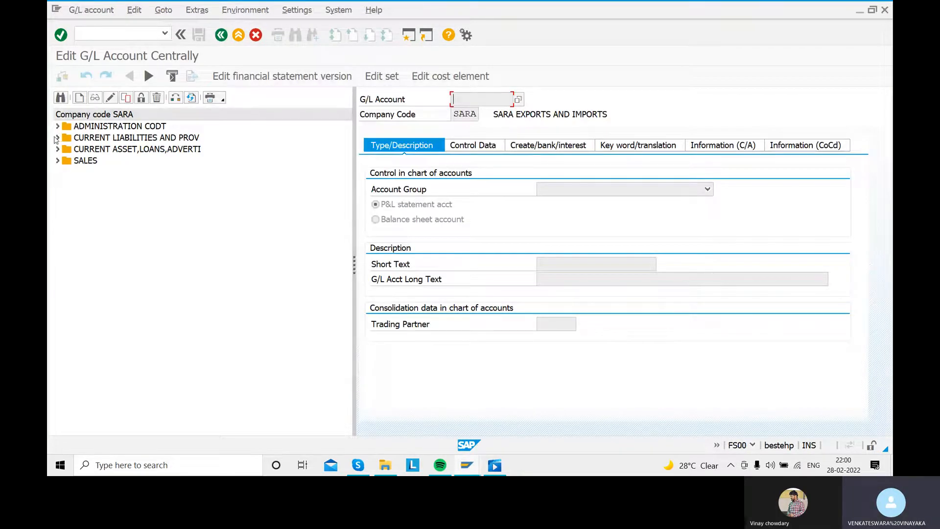
{"action": "left_click", "coordinate": [57, 138]}
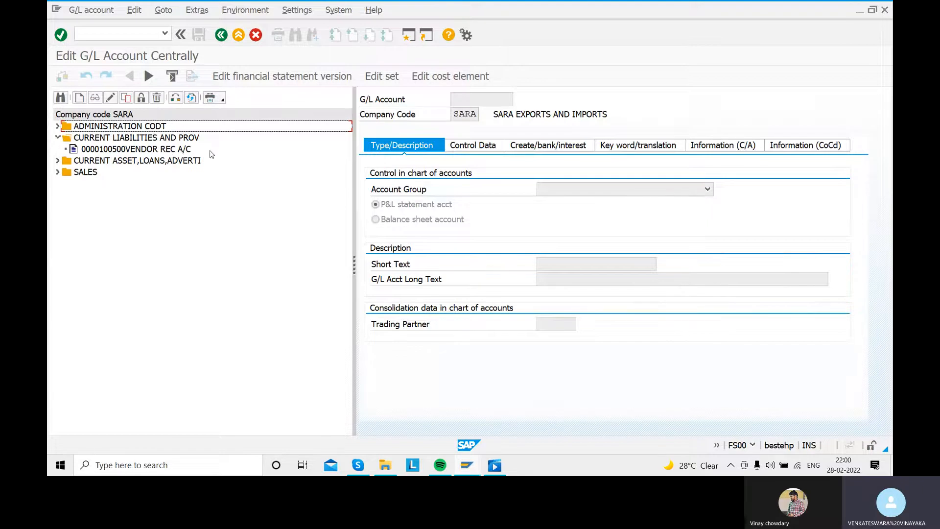
{"action": "double_click", "coordinate": [148, 151]}
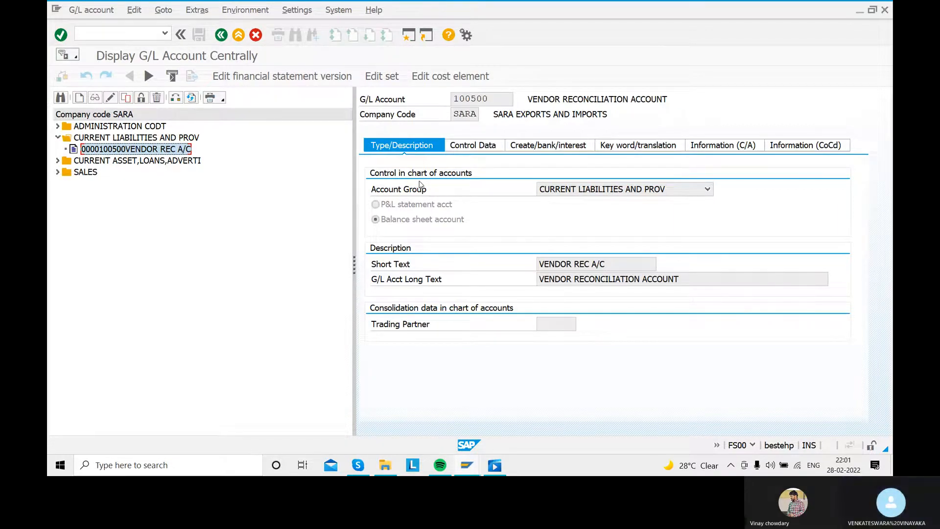
- Try to create G/L account 100500 in company code SARA, and dismiss the creation dialog
{"action": "left_click", "coordinate": [79, 97]}
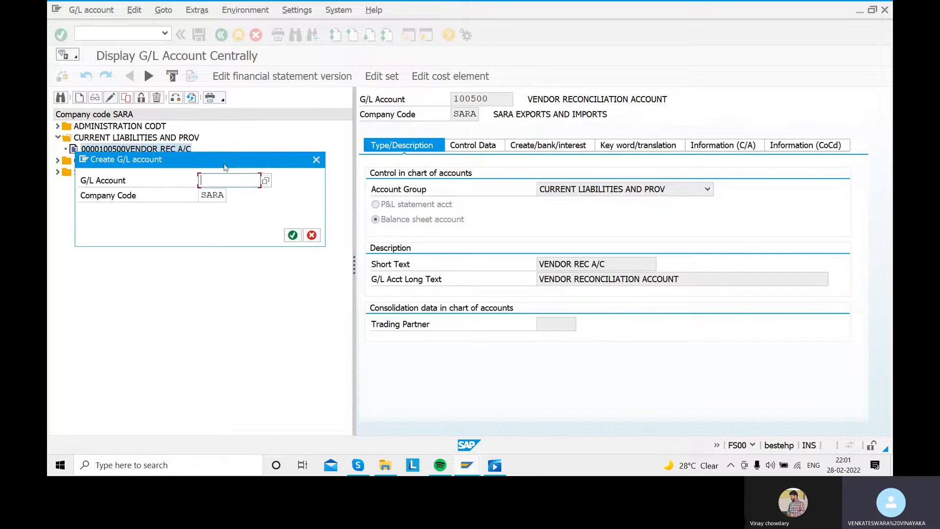
{"action": "type", "text": "1"}
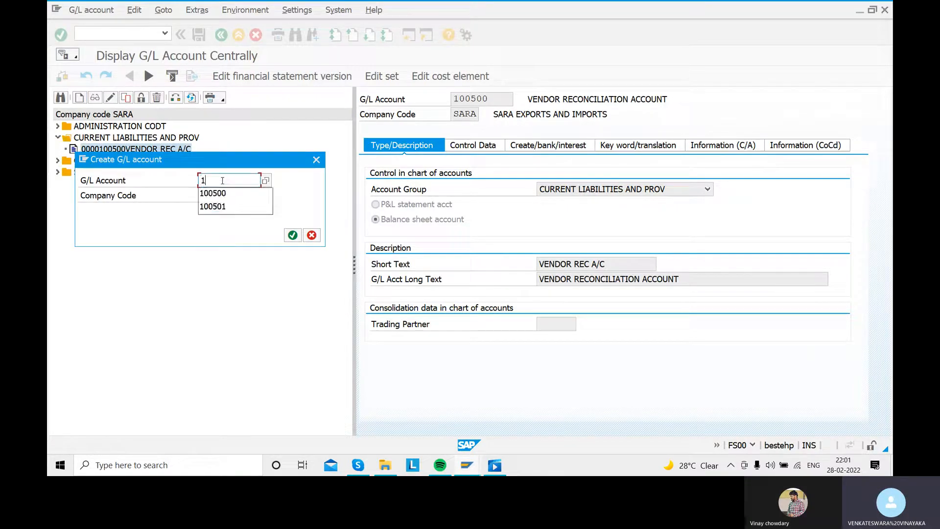
{"action": "type", "text": "00500"}
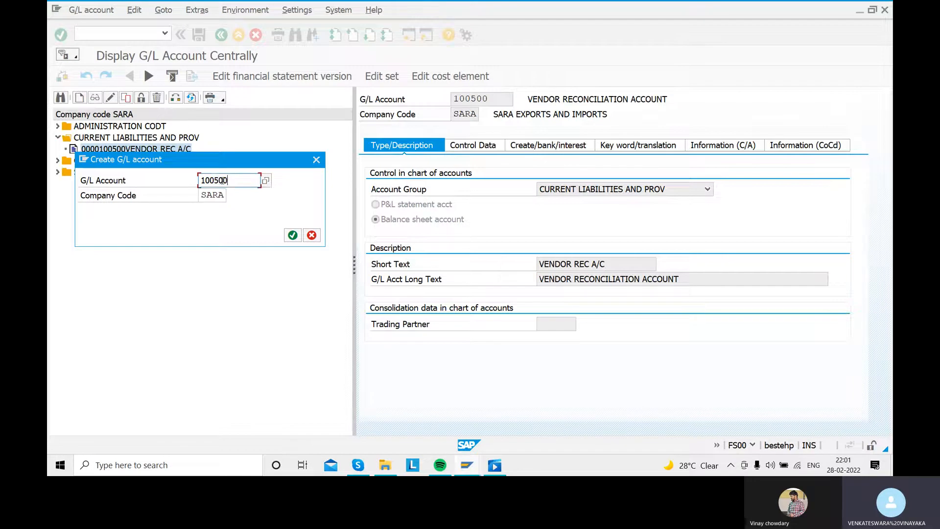
{"action": "key", "text": "Return"}
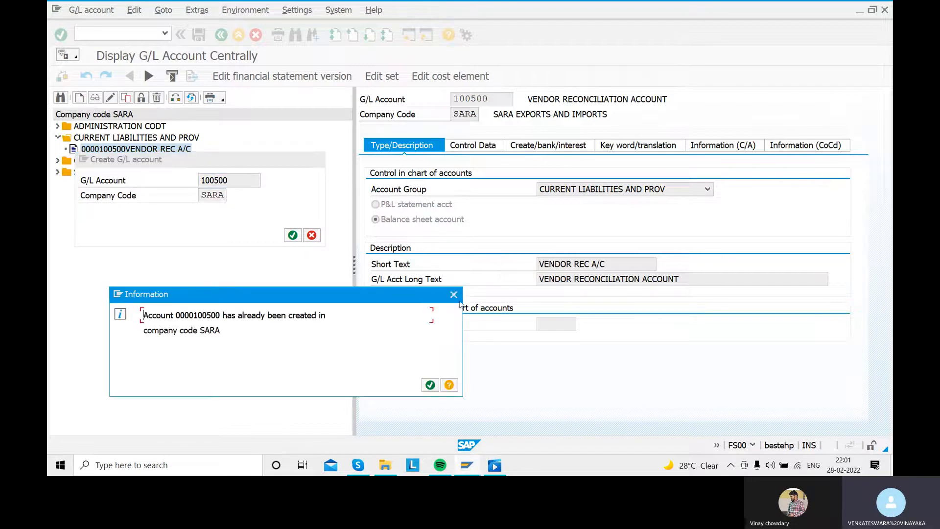
{"action": "left_click", "coordinate": [457, 297]}
{"action": "left_click", "coordinate": [318, 159]}
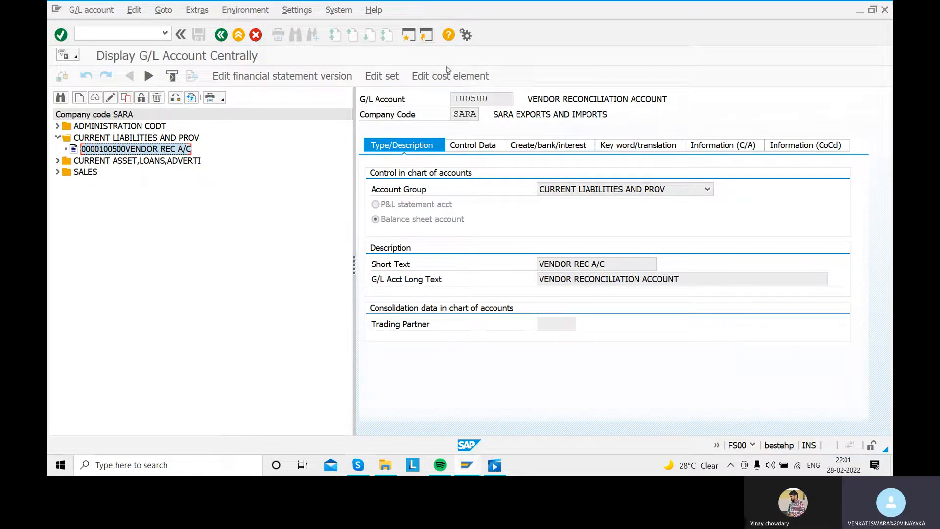
- Open transaction OBD4 and position the G/L account groups list at chart of accounts SAR1
{"action": "left_click", "coordinate": [221, 35]}
{"action": "left_click", "coordinate": [102, 34]}
{"action": "type", "text": "obd4"}
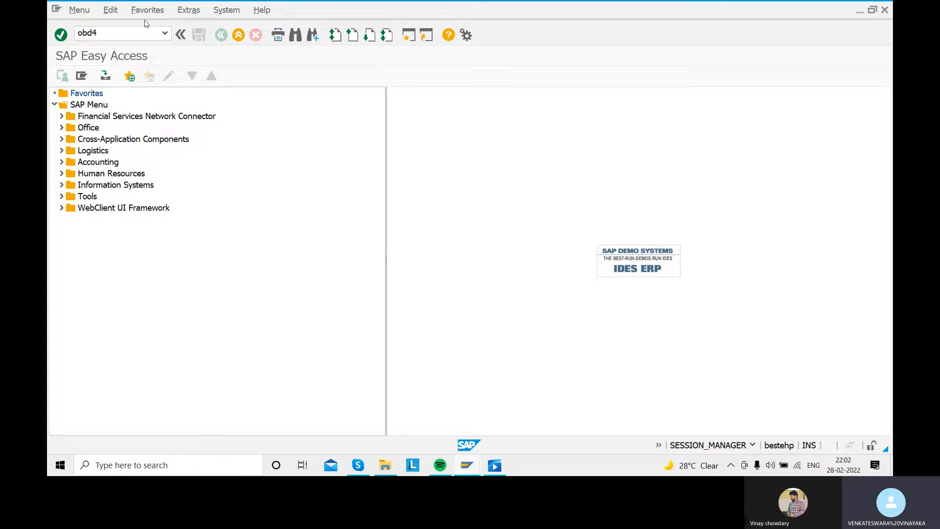
{"action": "key", "text": "Return"}
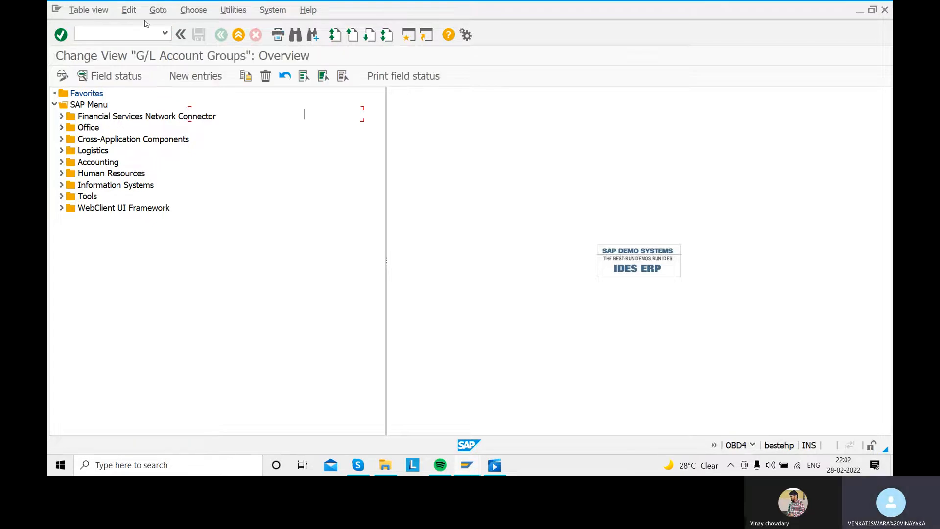
{"action": "left_click", "coordinate": [208, 415]}
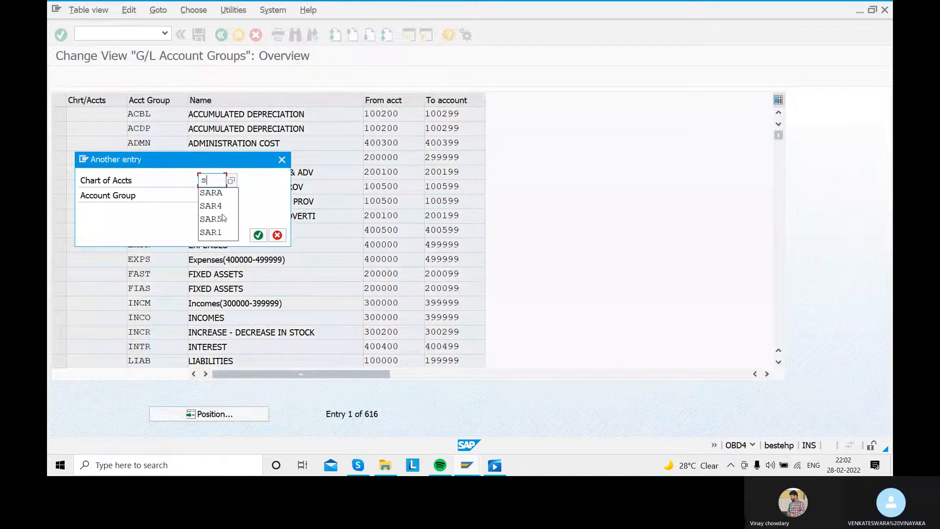
{"action": "type", "text": "sss1"}
{"action": "key", "text": "Return"}
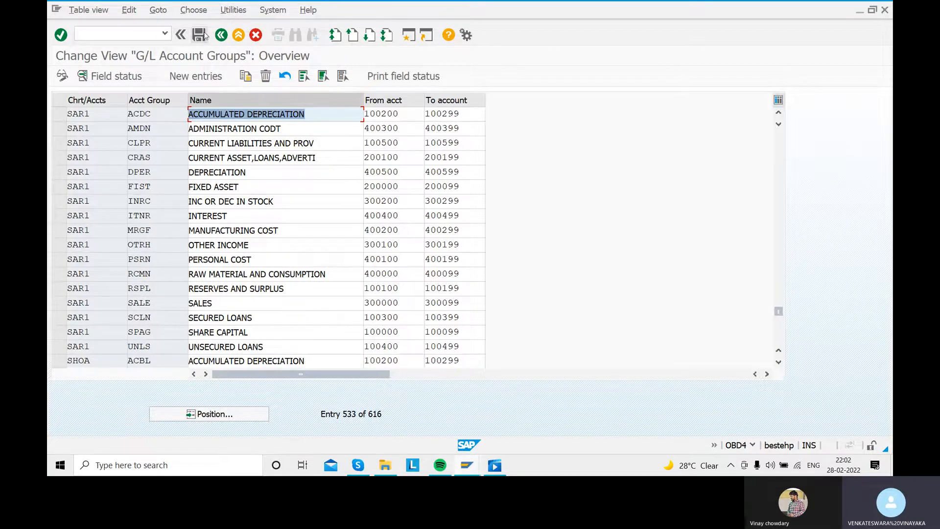
- Return to transaction FS00, display the VENDOR REC A/C account under CURRENT LIABILITIES AND PROV, and bring up and dismiss the G/L account creation dialog
{"action": "left_click", "coordinate": [221, 35]}
{"action": "type", "text": "fs00"}
{"action": "key", "text": "Return"}
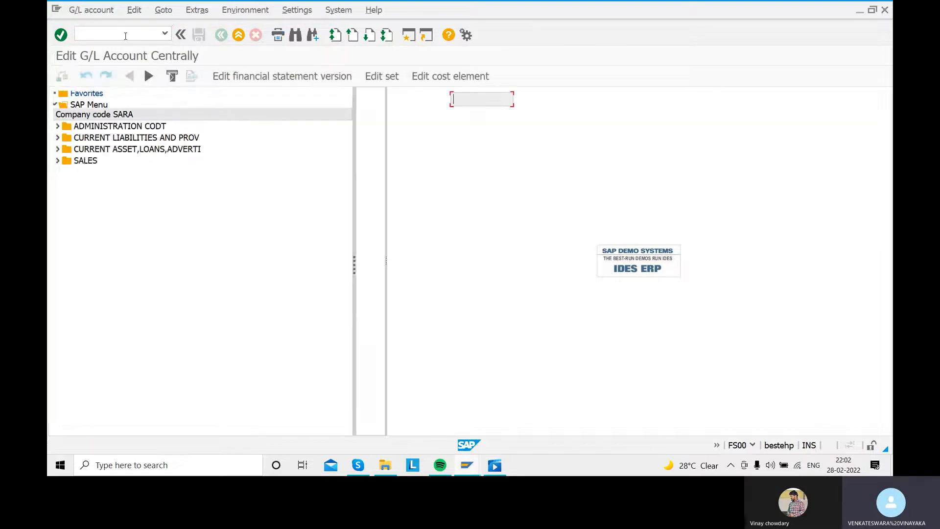
{"action": "left_click", "coordinate": [58, 138]}
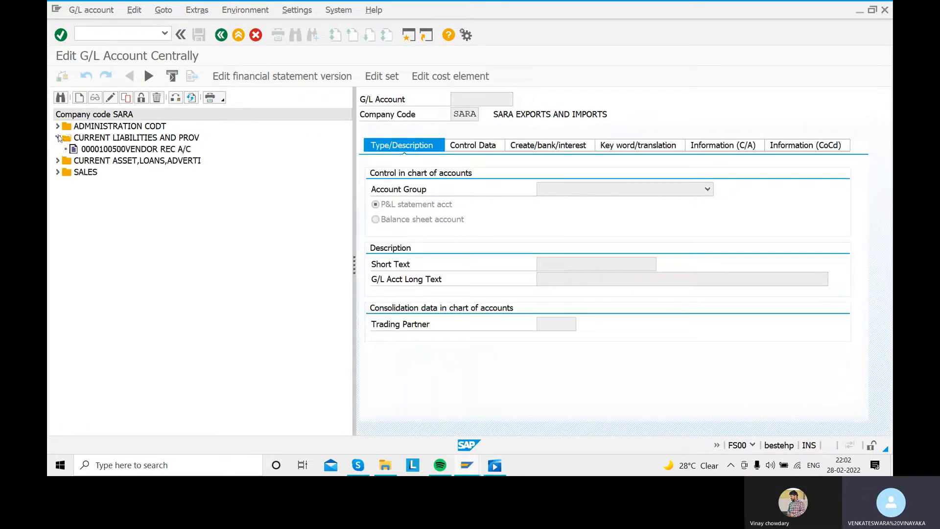
{"action": "double_click", "coordinate": [131, 149]}
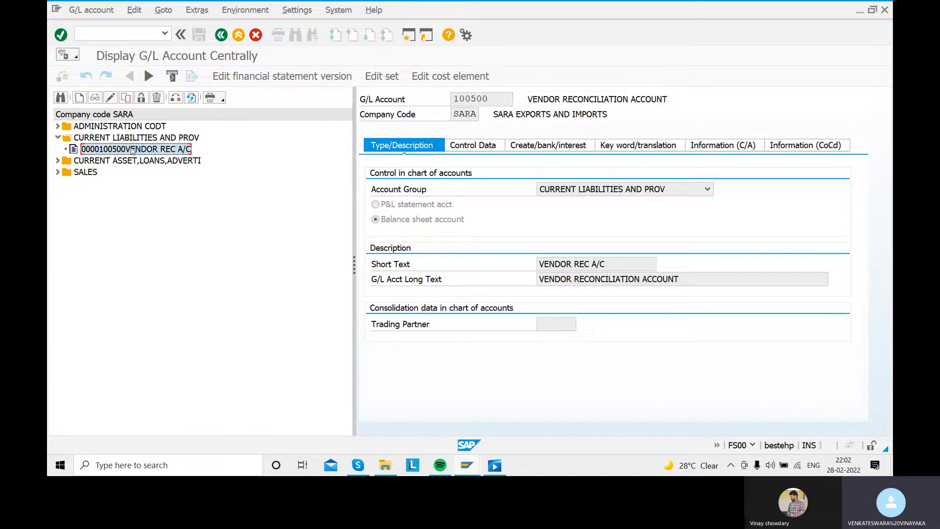
{"action": "left_click", "coordinate": [78, 98]}
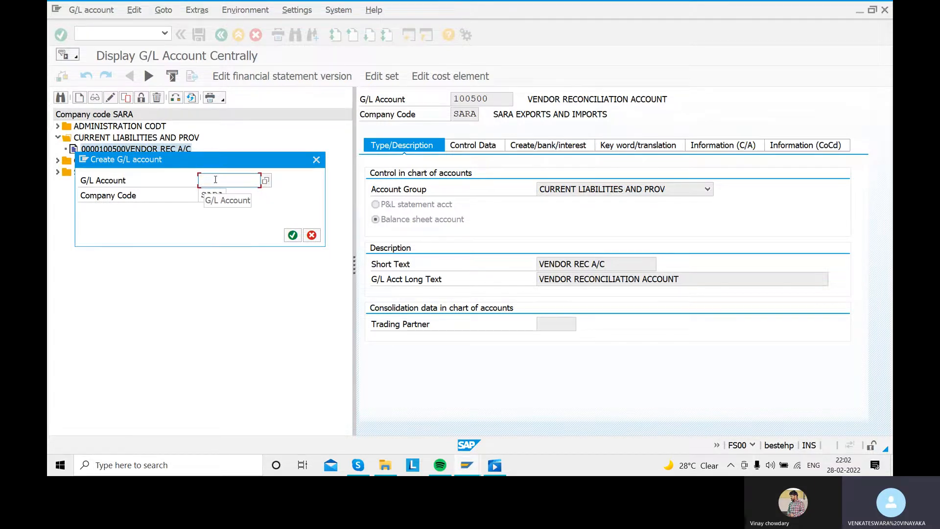
{"action": "left_click", "coordinate": [317, 159]}
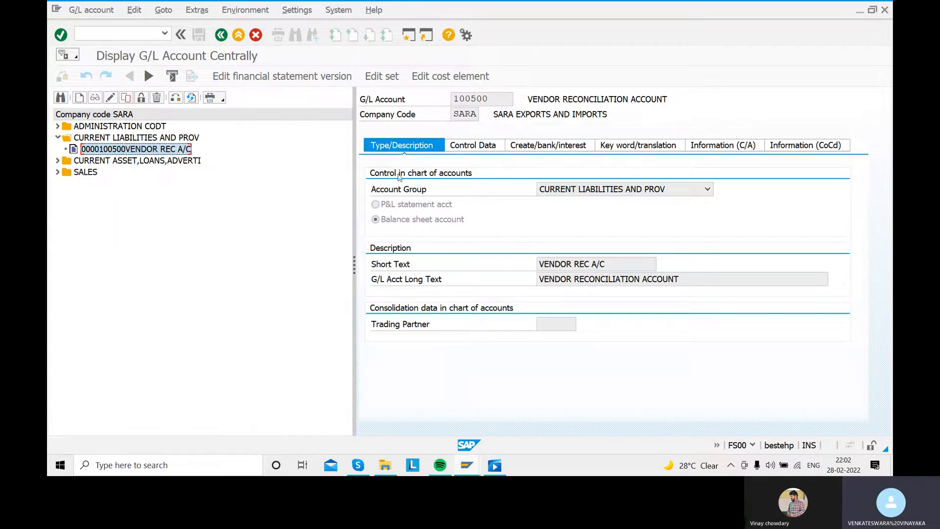
- Examine the vendor reconciliation account's account group, short text and long text
{"action": "left_click", "coordinate": [712, 191]}
{"action": "left_click", "coordinate": [597, 206]}
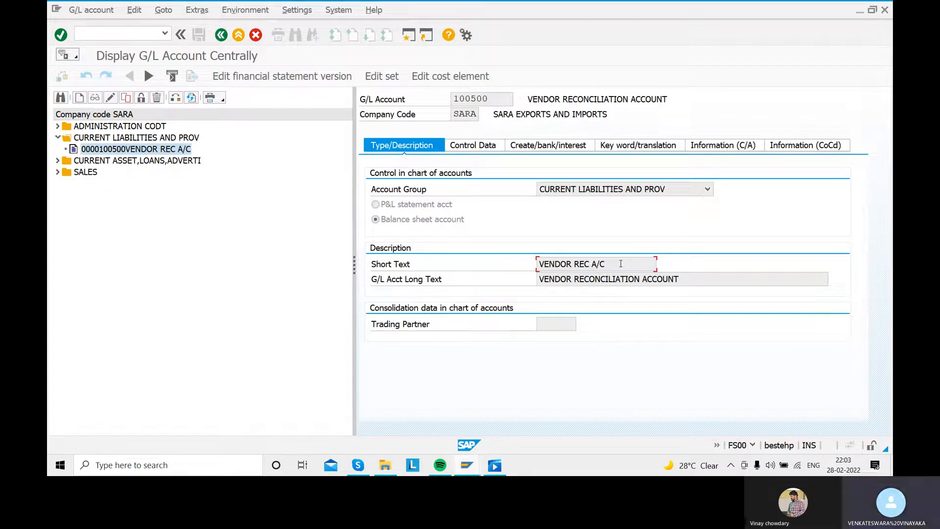
{"action": "key", "text": "Tab"}
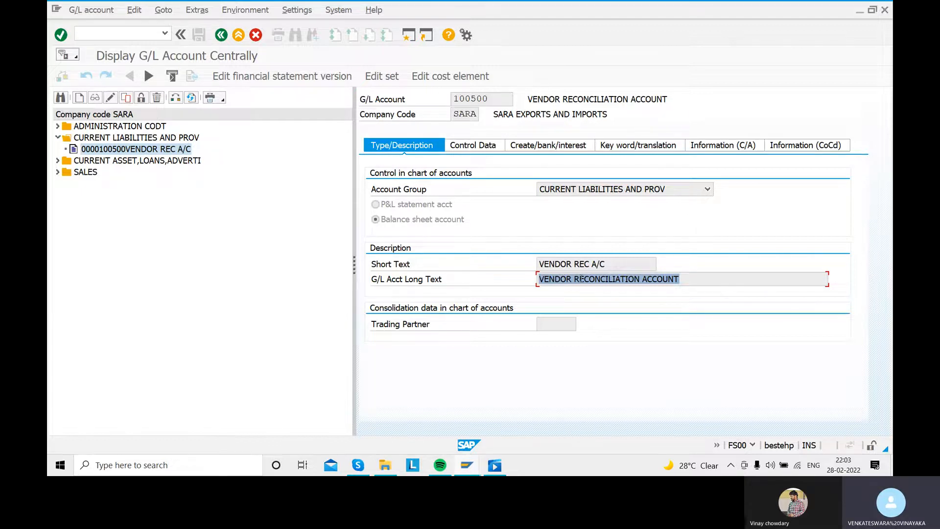
- Examine the vendor reconciliation account's control data, reconciliation account type options and field status group, and go back to SAP Easy Access
{"action": "left_click", "coordinate": [485, 147]}
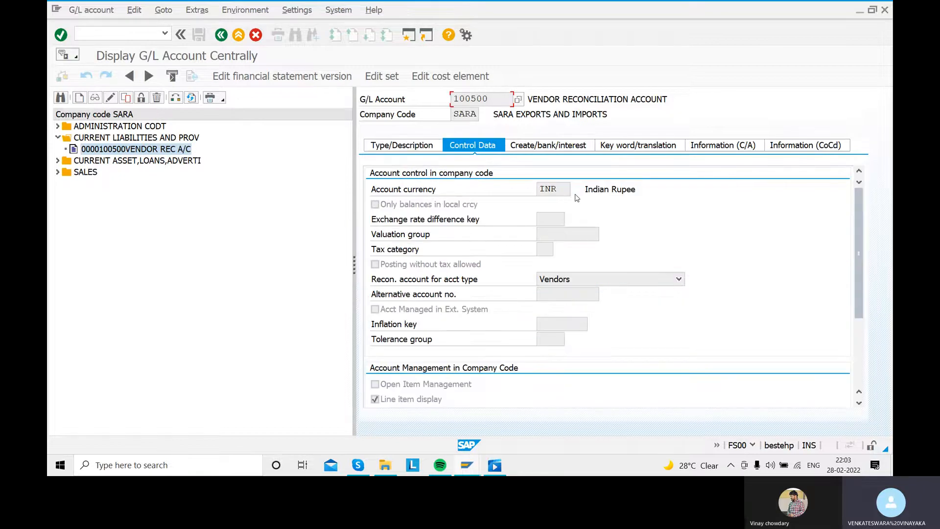
{"action": "left_click", "coordinate": [679, 279]}
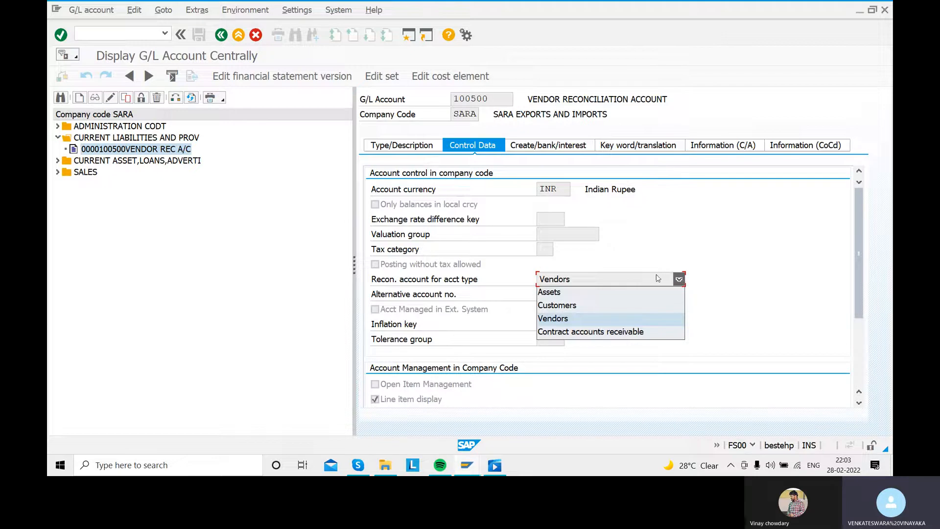
{"action": "left_click", "coordinate": [589, 317]}
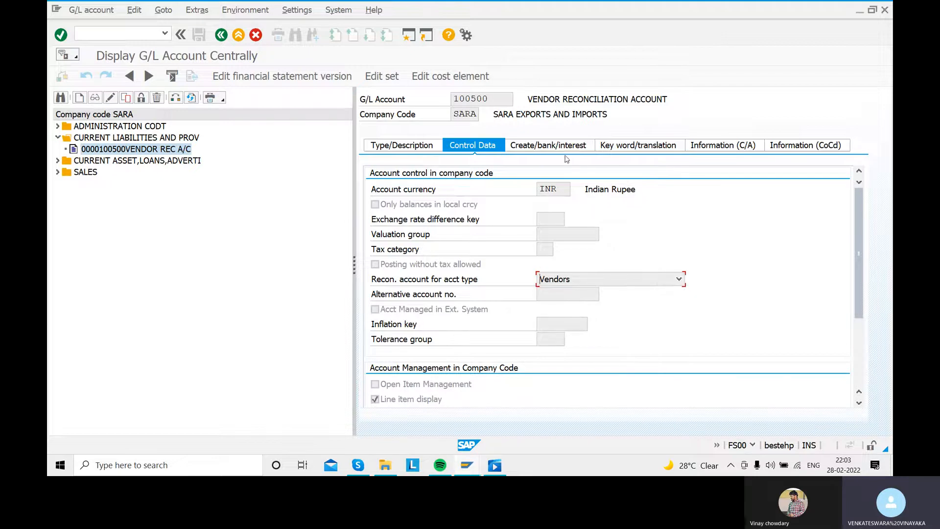
{"action": "left_click", "coordinate": [551, 149]}
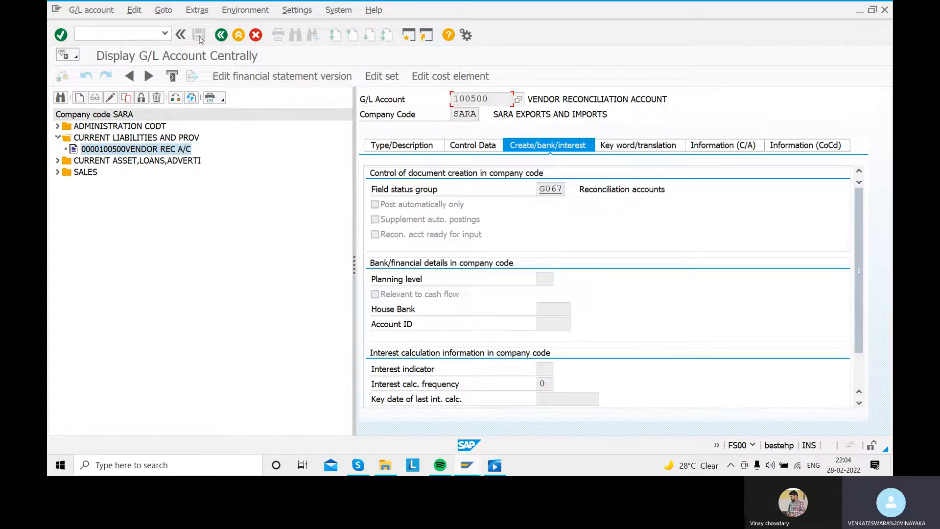
{"action": "left_click", "coordinate": [220, 35]}
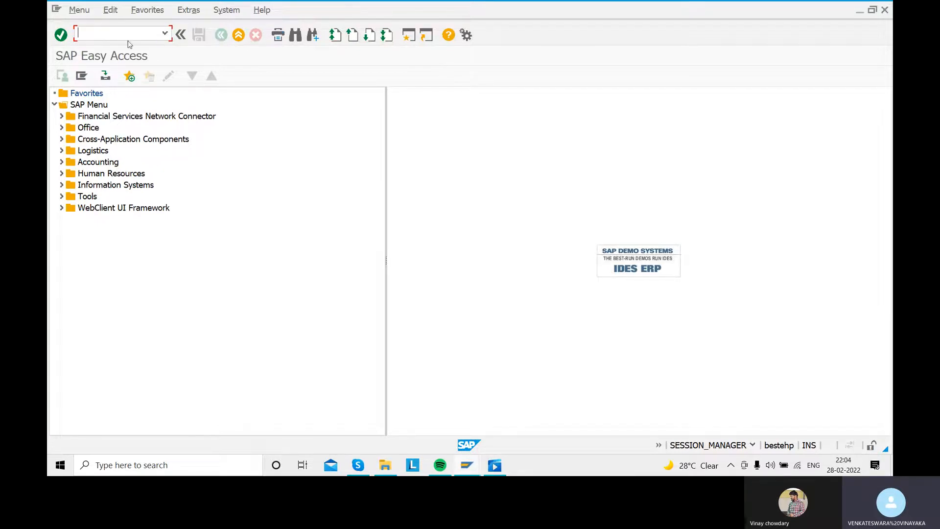
- Switch to the video player to review the account assignment step of the vendor down payment configuration, and return to SAP
{"action": "left_click", "coordinate": [493, 466]}
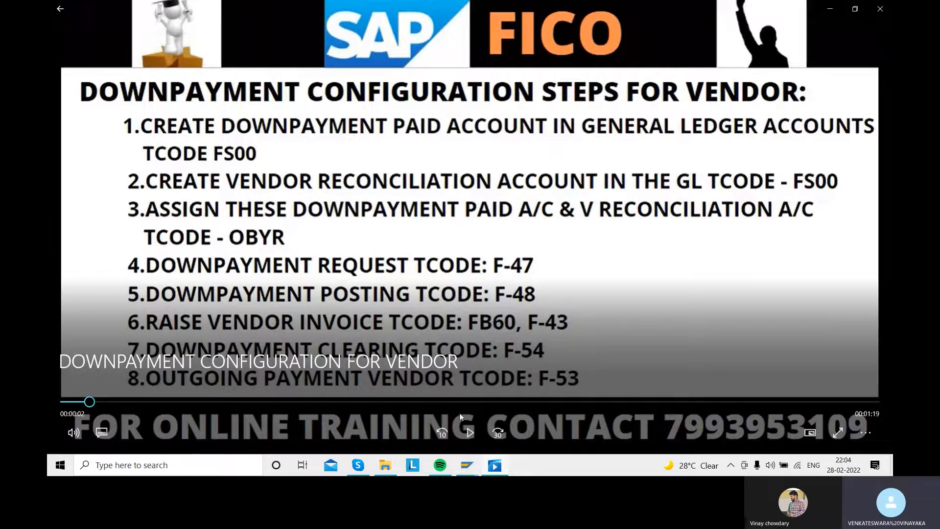
{"action": "mouse_move", "coordinate": [467, 468]}
{"action": "left_click", "coordinate": [508, 425]}
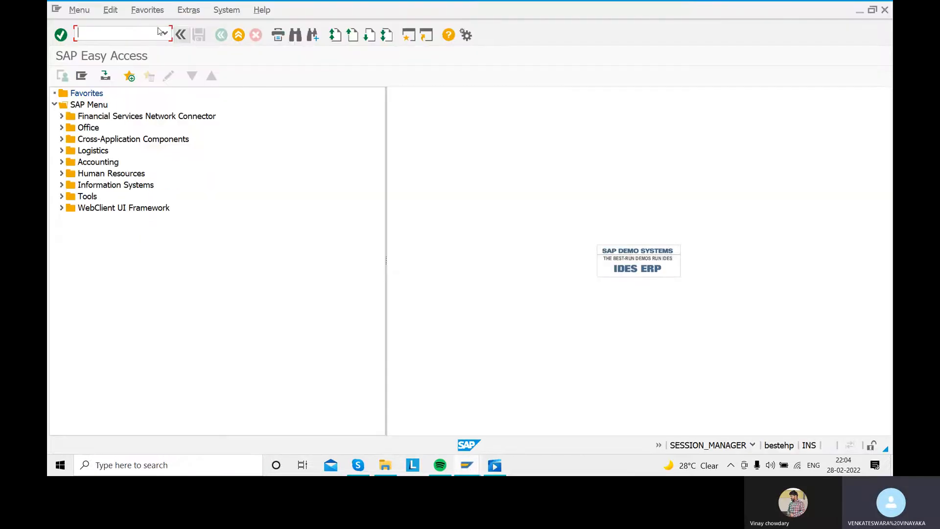
- Open transaction OBYR and display the account assignment of the vendor entry Down payment on current assets for chart of accounts SAR1
{"action": "type", "text": "obyr"}
{"action": "key", "text": "Return"}
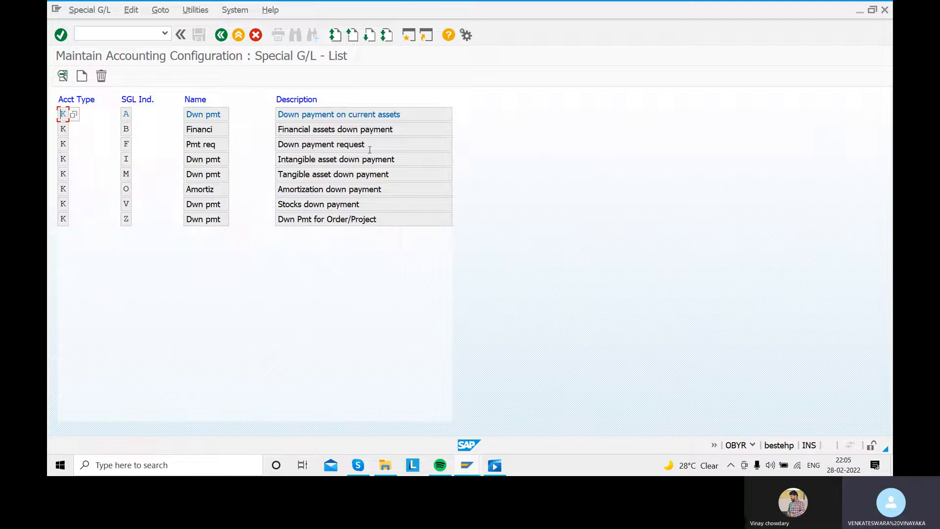
{"action": "left_click", "coordinate": [200, 116]}
{"action": "double_click", "coordinate": [201, 116]}
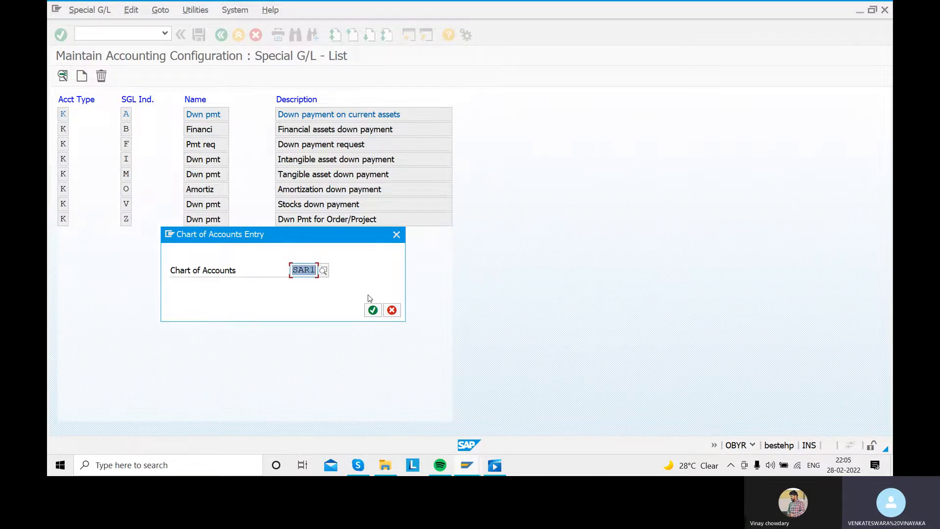
{"action": "left_click", "coordinate": [373, 311]}
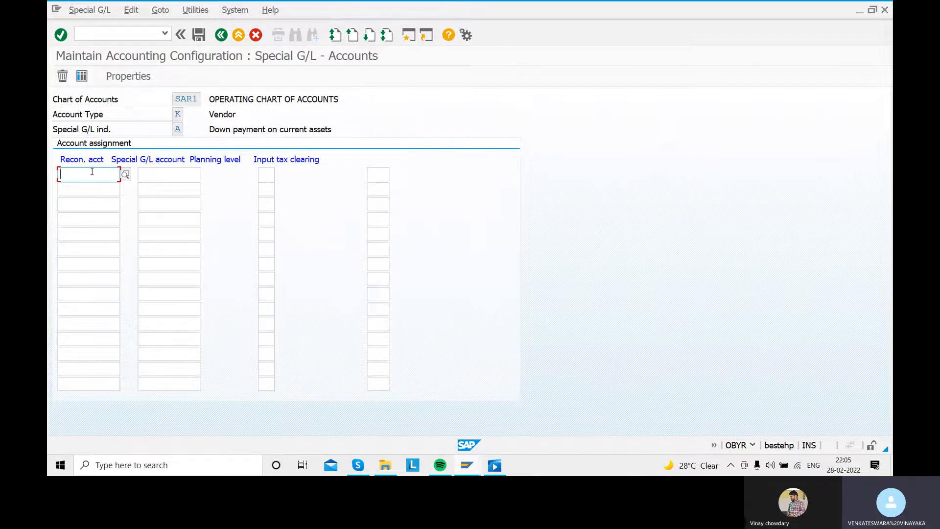
- Assign reconciliation account 100500 and special G/L account 200105 in the first assignment row, choosing both from their possible entries
{"action": "left_click", "coordinate": [126, 175]}
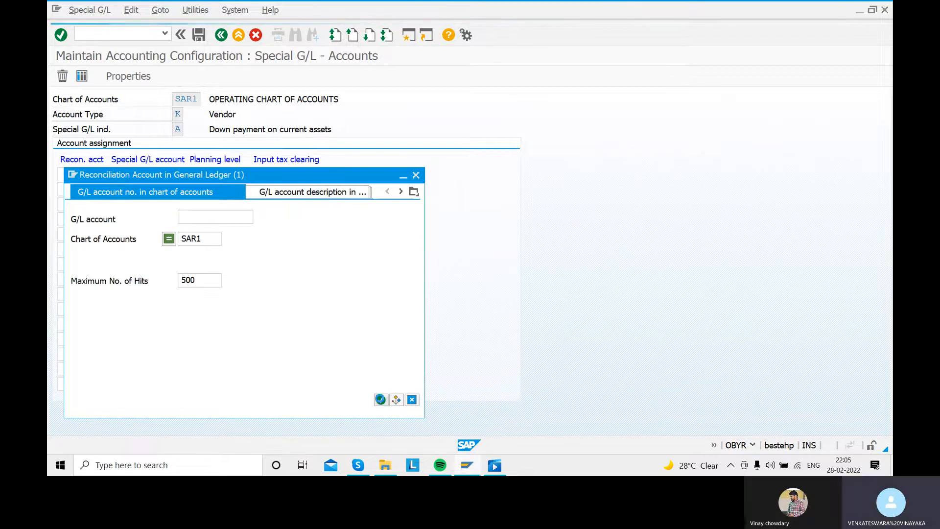
{"action": "left_click", "coordinate": [380, 400]}
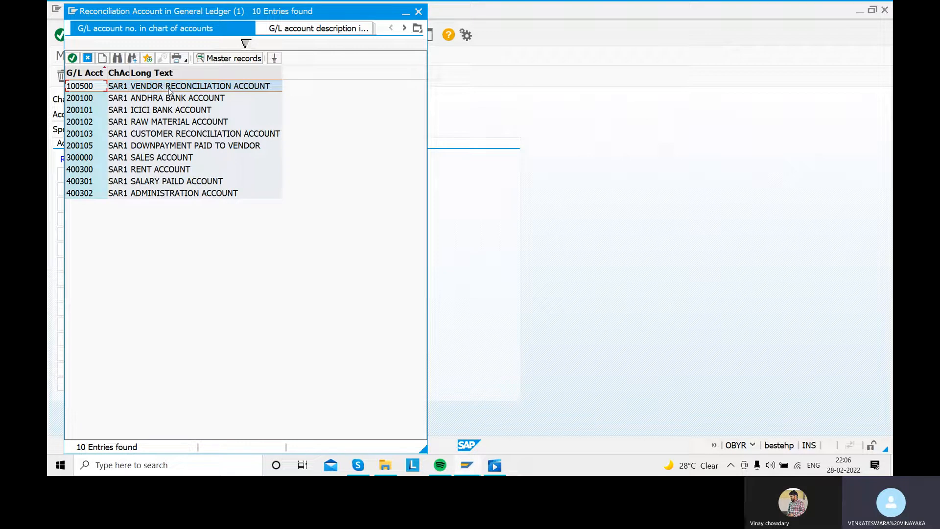
{"action": "double_click", "coordinate": [169, 88]}
{"action": "left_click", "coordinate": [169, 175]}
{"action": "left_click", "coordinate": [205, 175]}
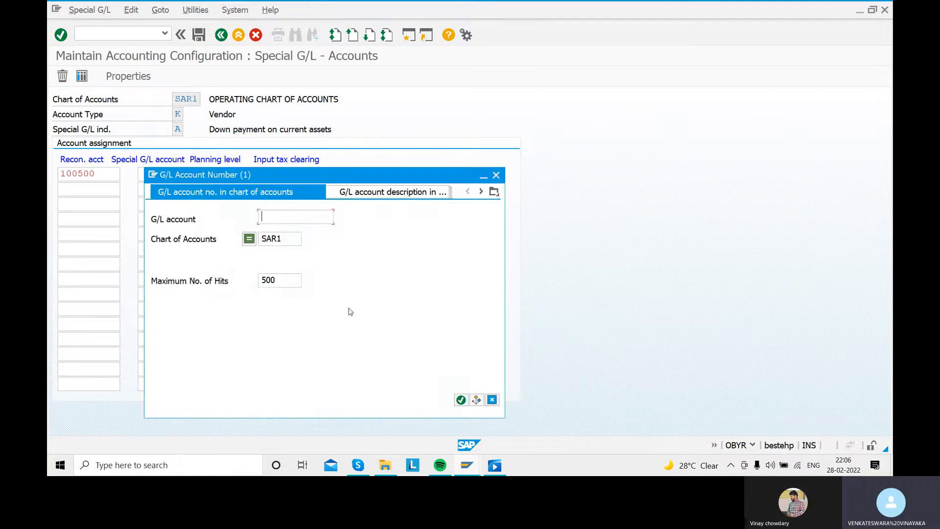
{"action": "left_click", "coordinate": [461, 399]}
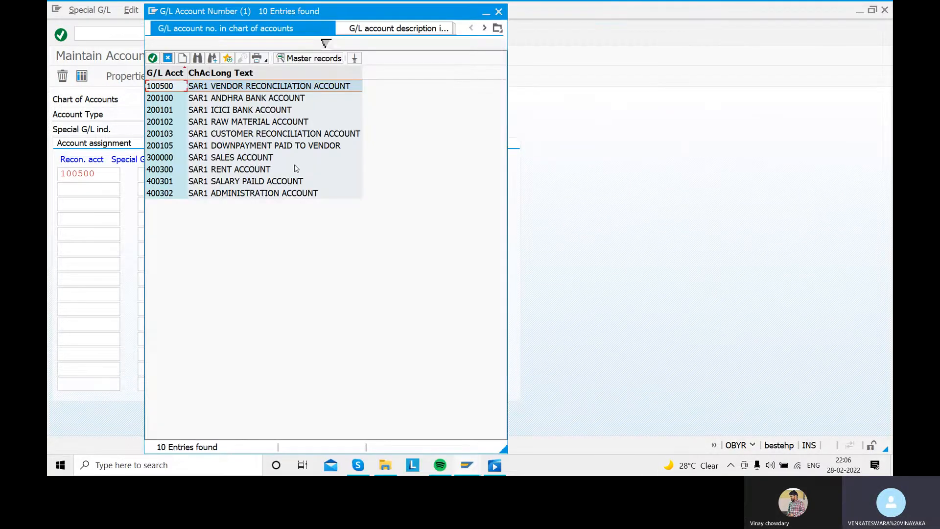
{"action": "double_click", "coordinate": [228, 149]}
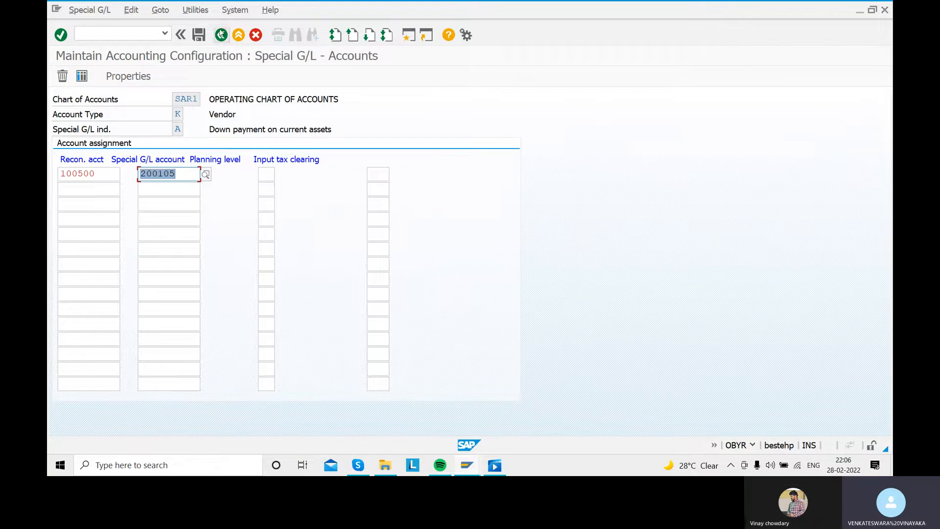
- Save the assignment in a new customizing request described as "ASSIGN DOWMPAYMENT PAID AND VENDOR RECONCILIATION ACCOUNT", and return to the special G/L list
{"action": "left_click", "coordinate": [202, 38]}
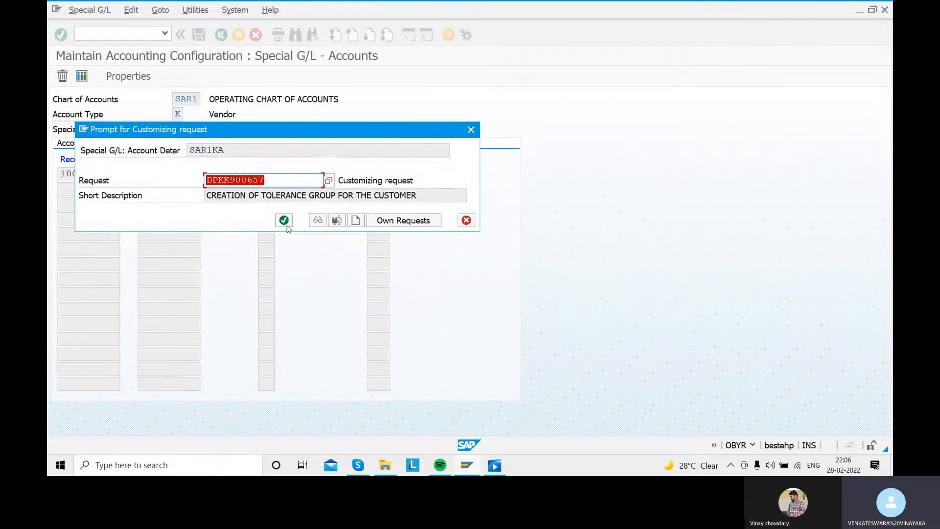
{"action": "left_click", "coordinate": [355, 221]}
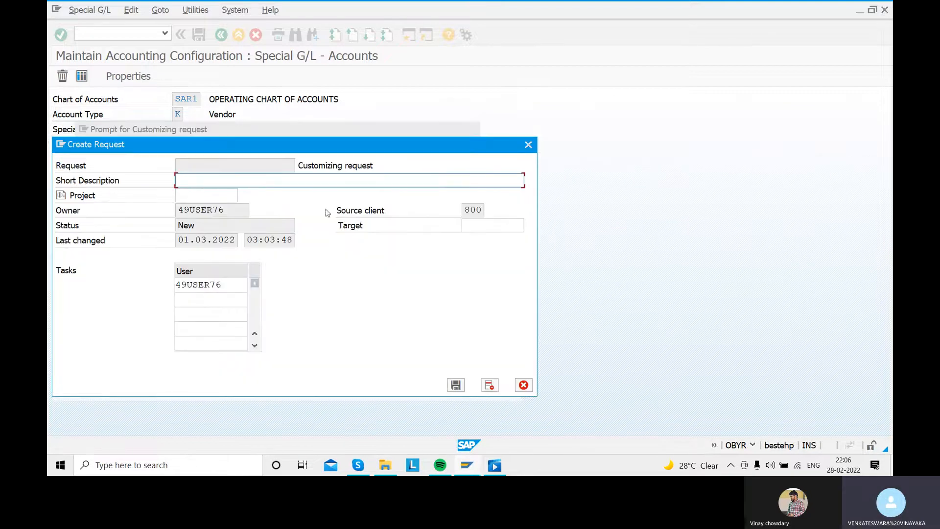
{"action": "type", "text": "SSIGN"}
{"action": "type", "text": " DQWM"}
{"action": "type", "text": "PAYMENT"}
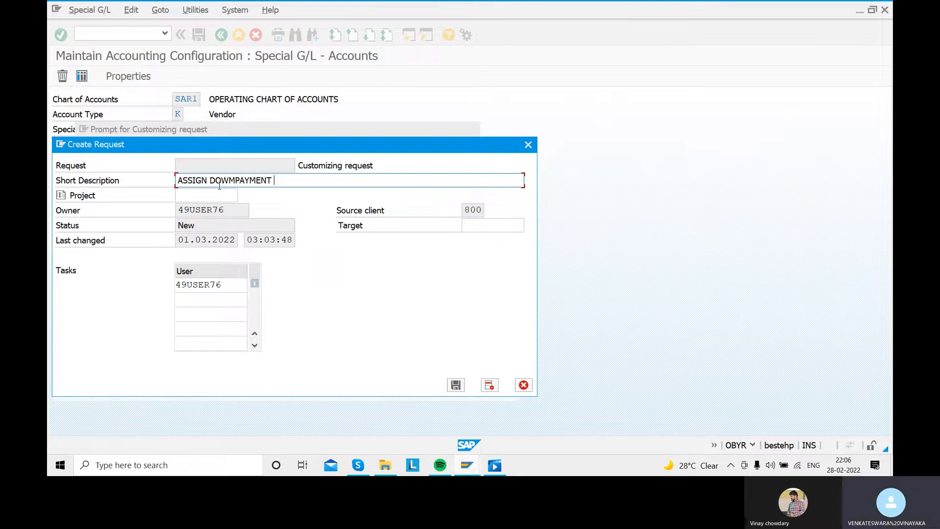
{"action": "type", "text": " PAID AND VENDOR RECO"}
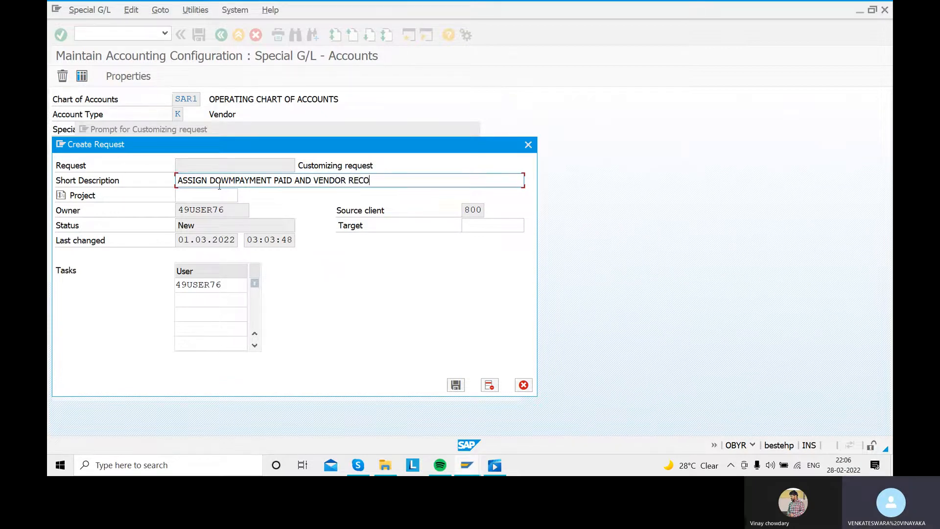
{"action": "type", "text": "NCILIATION ACCOUNT "}
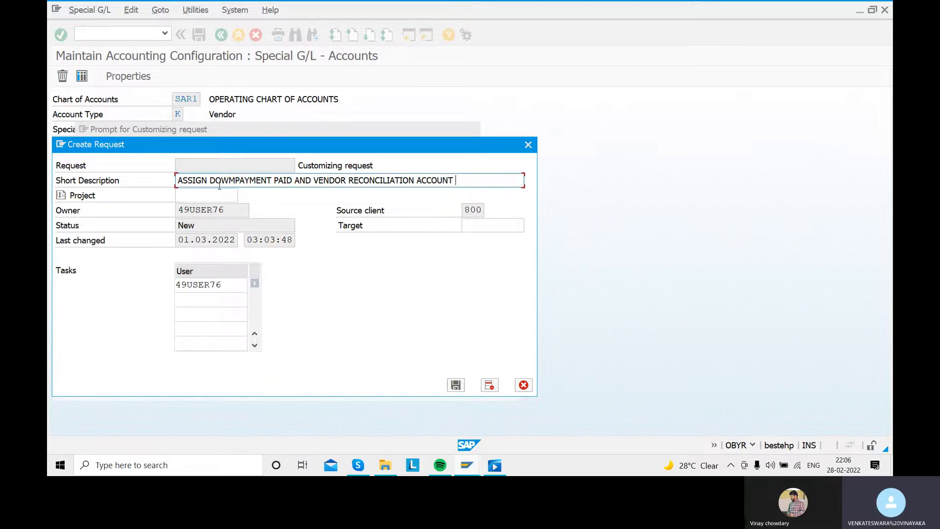
{"action": "type", "text": "FO"}
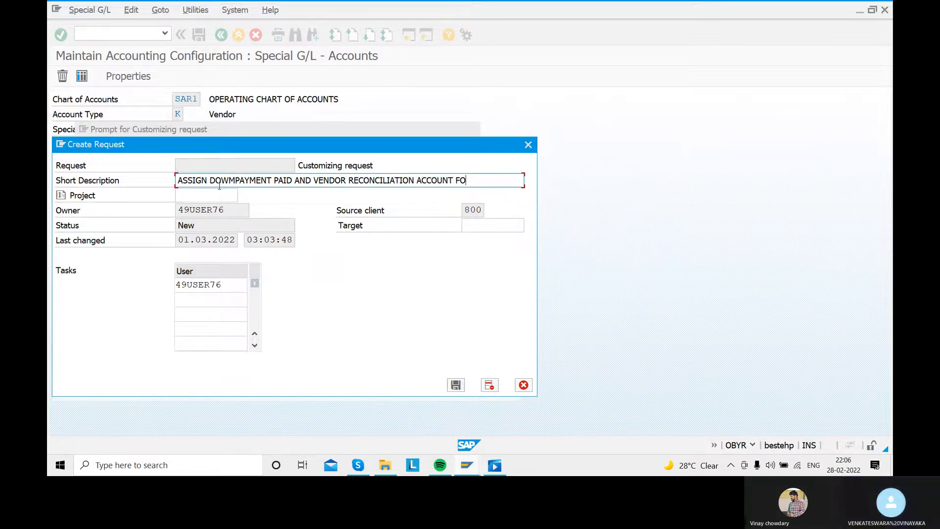
{"action": "key", "text": "BackSpace"}
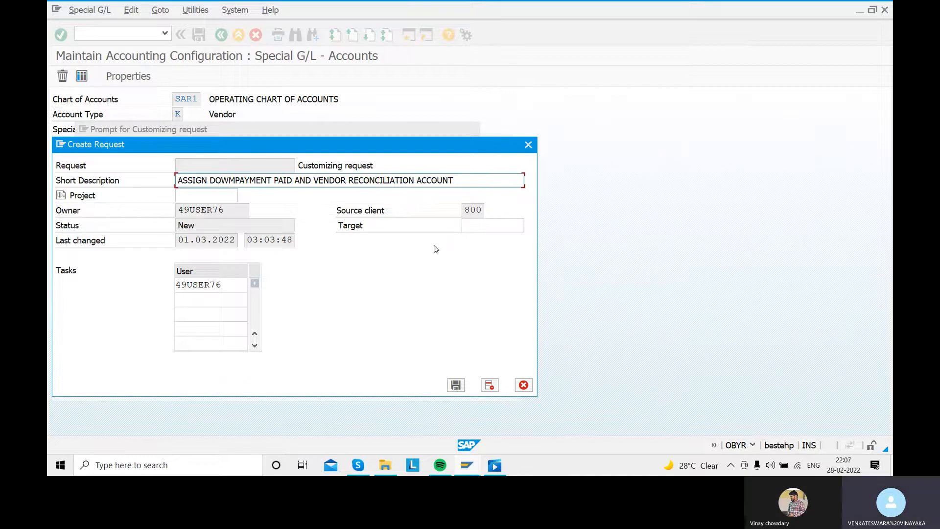
{"action": "left_click", "coordinate": [456, 384]}
{"action": "left_click", "coordinate": [283, 221]}
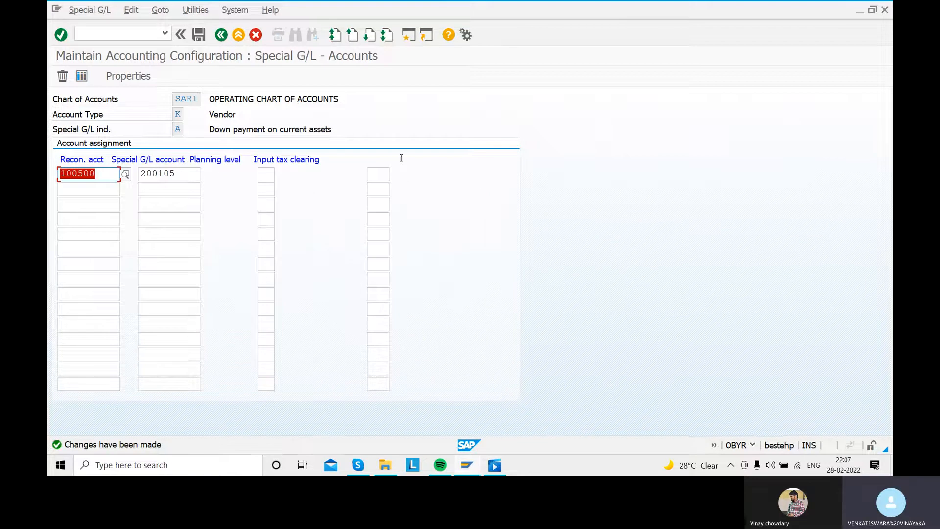
{"action": "left_click", "coordinate": [222, 37]}
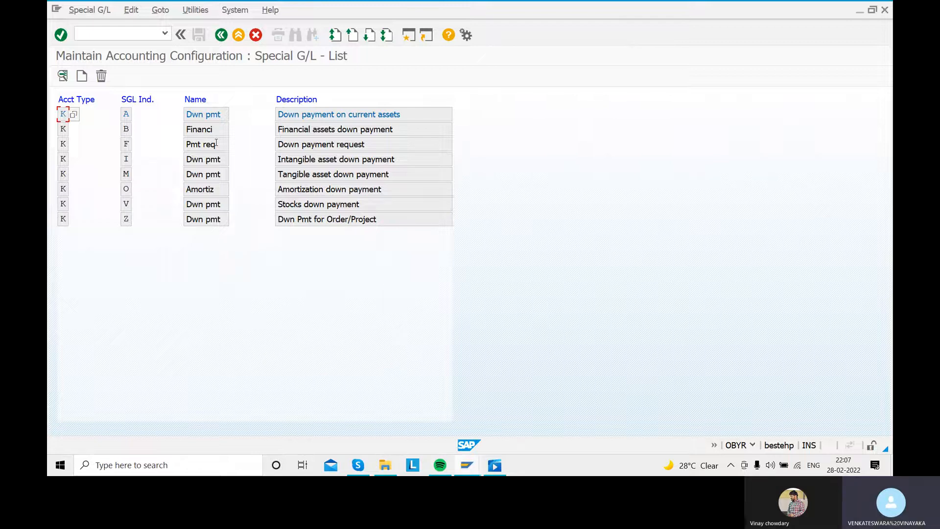
- Open the vendor entry Down payment request and assign reconciliation account 100500 and special G/L account 200105 in the first row, choosing both from their possible entries
{"action": "double_click", "coordinate": [208, 144]}
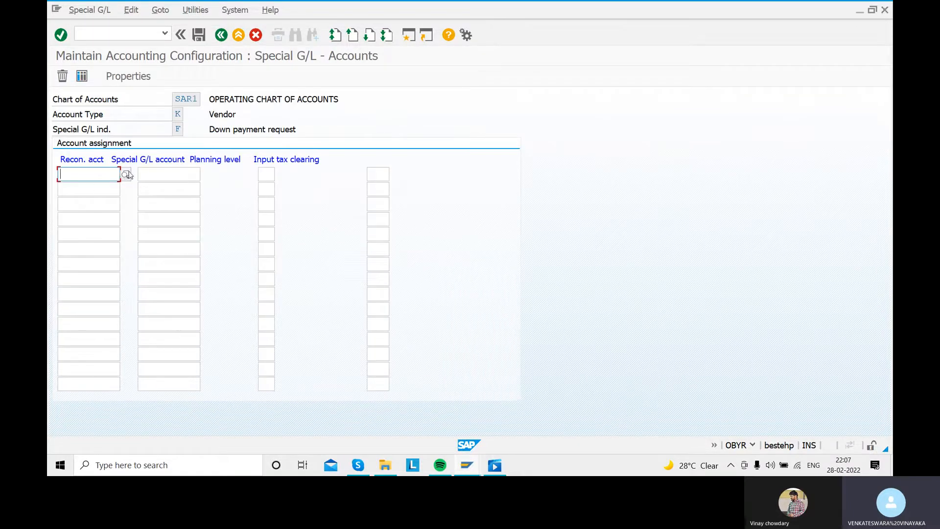
{"action": "left_click", "coordinate": [128, 175]}
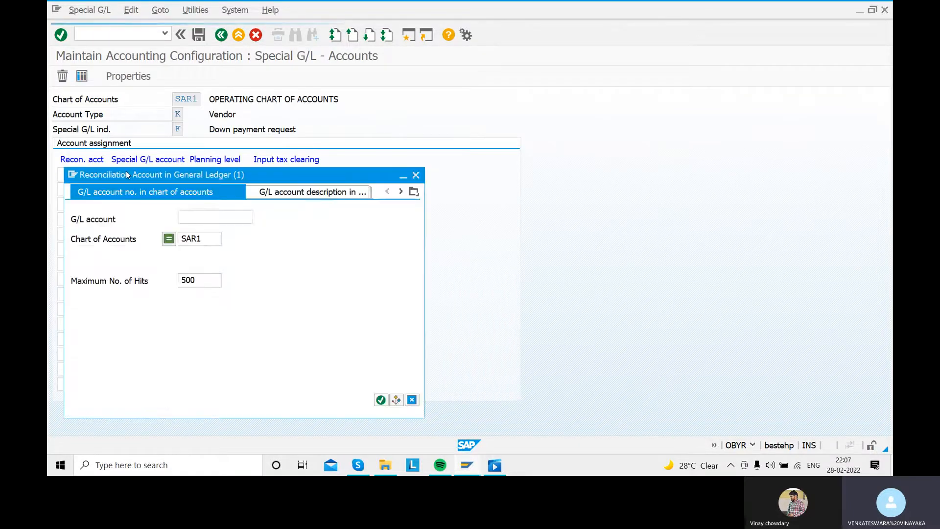
{"action": "left_click", "coordinate": [381, 399]}
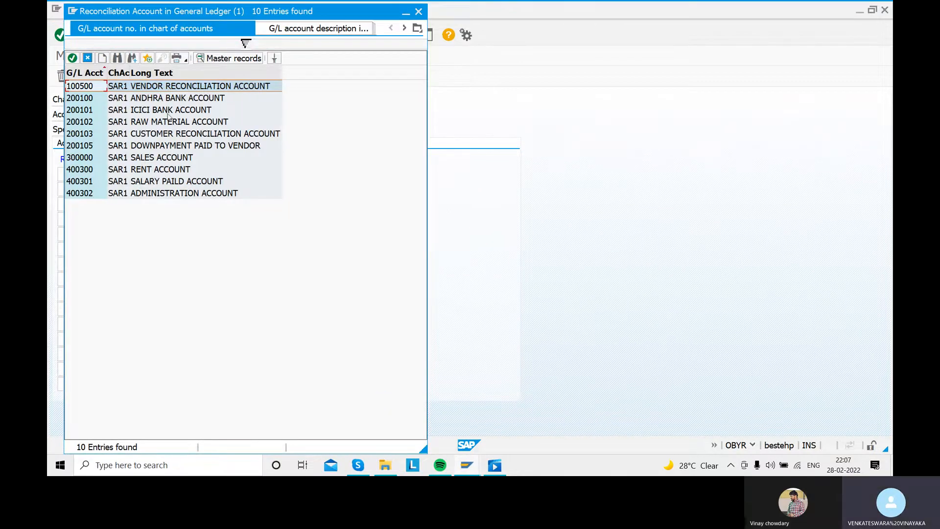
{"action": "double_click", "coordinate": [168, 85]}
{"action": "left_click", "coordinate": [178, 170]}
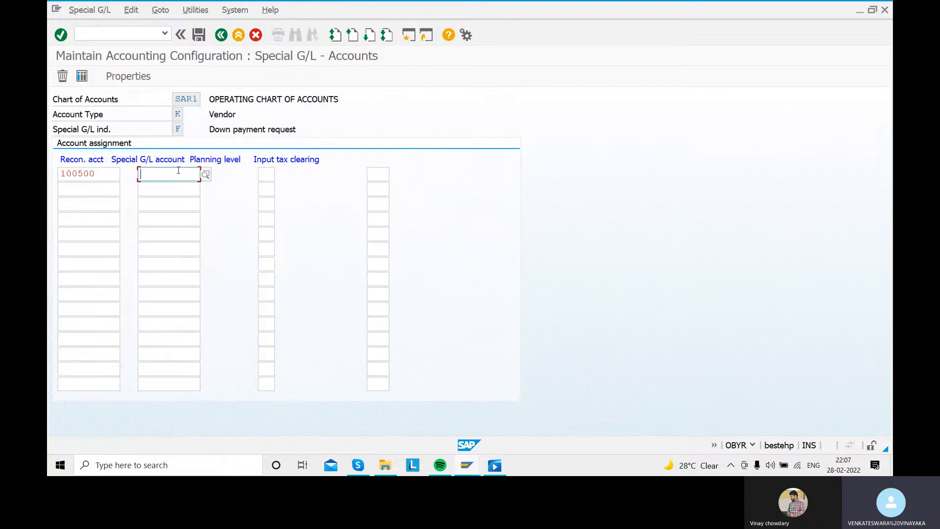
{"action": "left_click", "coordinate": [206, 175]}
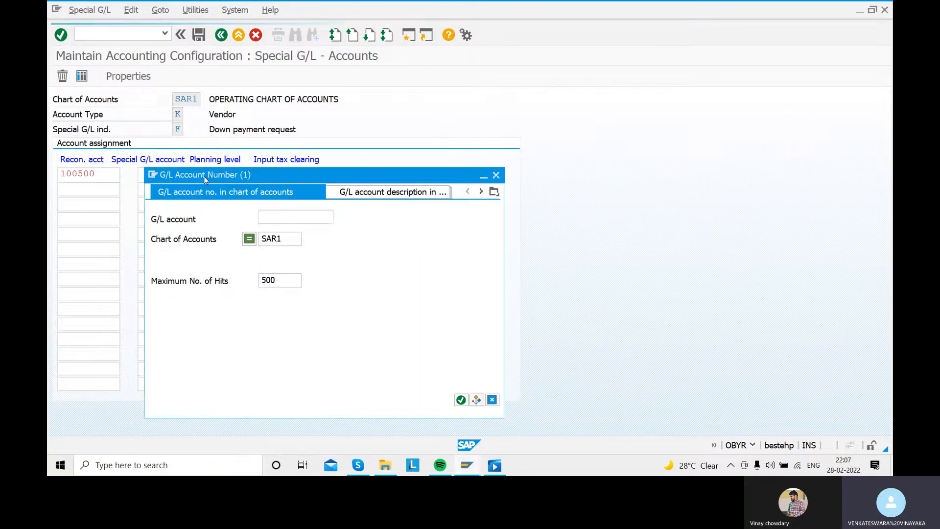
{"action": "left_click", "coordinate": [461, 399]}
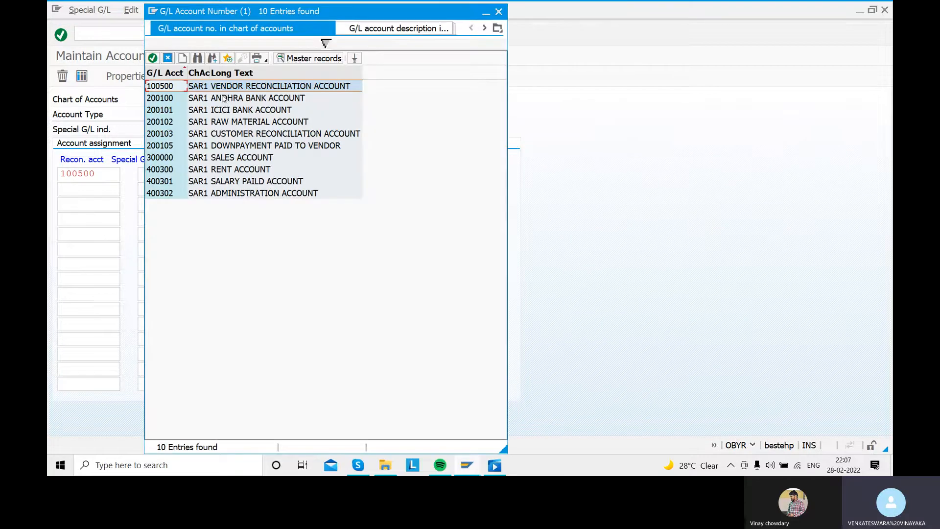
{"action": "left_click", "coordinate": [235, 145]}
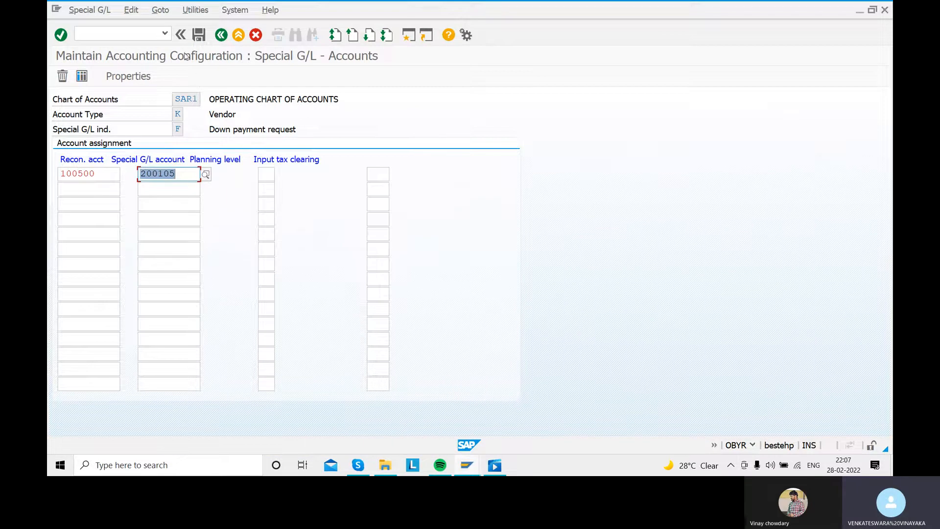
- Save the assignment in a new customizing request described as "ASSIGN DOWNPAYMENT PAID ACCOUNT AND RECONCILIATION ACCOUNT", and return to the SAP Easy Access screen
{"action": "left_click", "coordinate": [199, 38]}
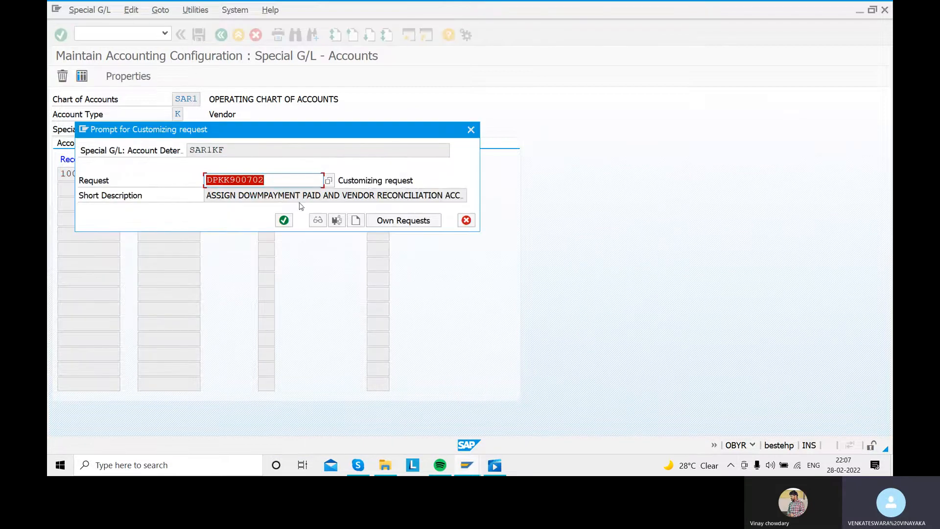
{"action": "left_click", "coordinate": [356, 220]}
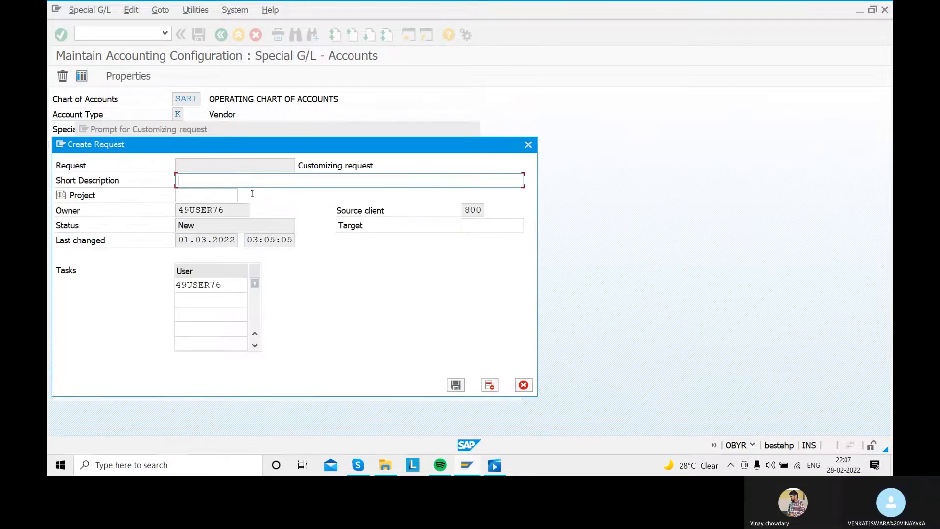
{"action": "type", "text": "ASSIGN "}
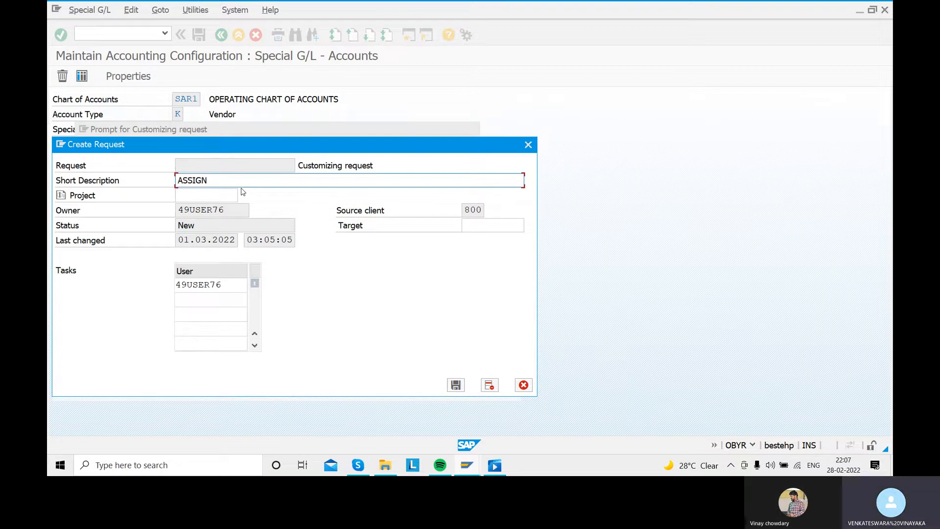
{"action": "type", "text": "DOWNPAYMENT PAID A"}
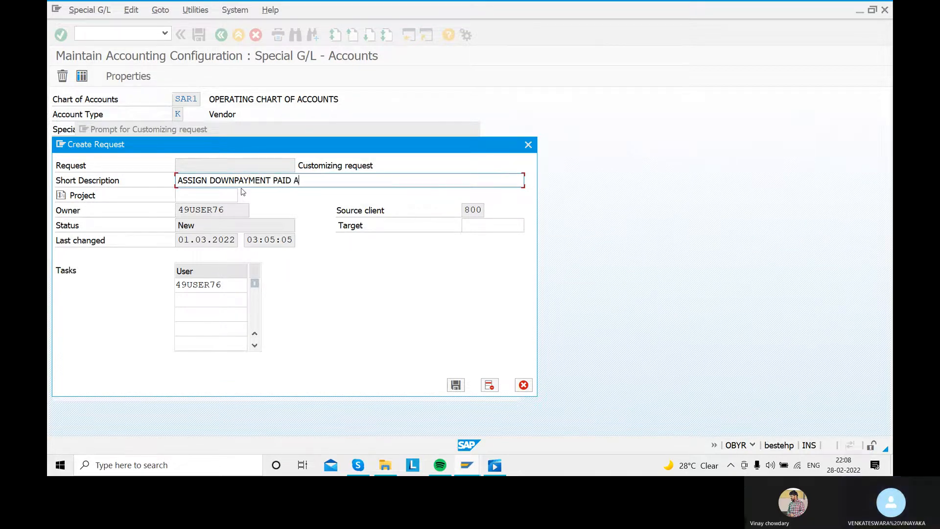
{"action": "type", "text": "CCOUNT AND "}
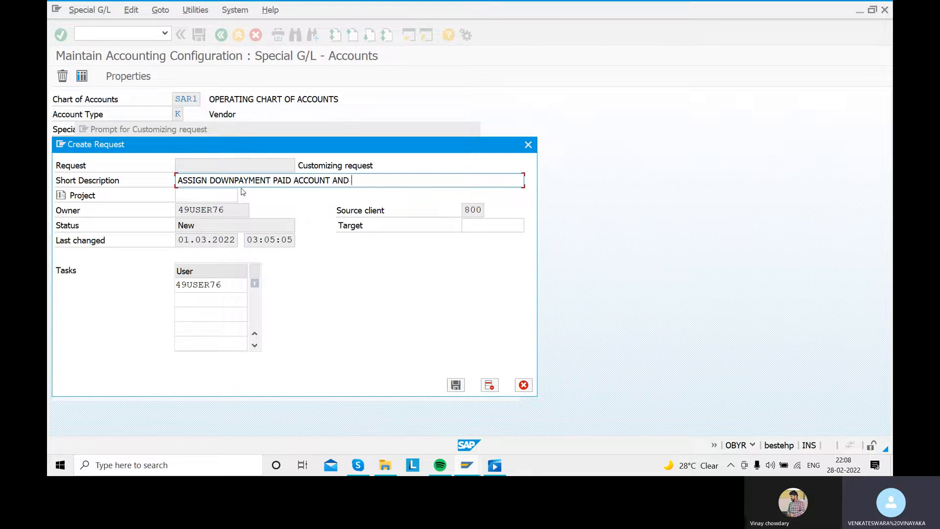
{"action": "type", "text": "RECONCILIA"}
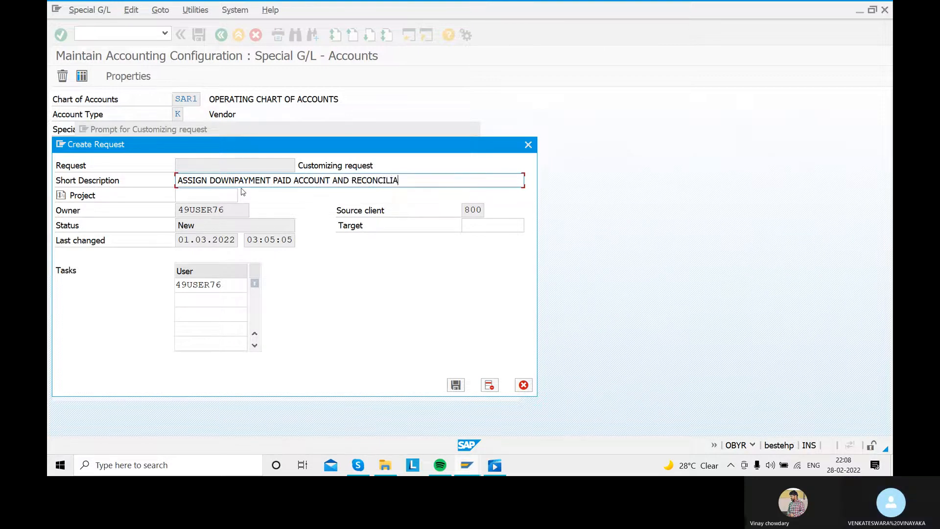
{"action": "type", "text": "TION ACCOUNT"}
{"action": "left_click", "coordinate": [456, 384]}
{"action": "left_click", "coordinate": [283, 220]}
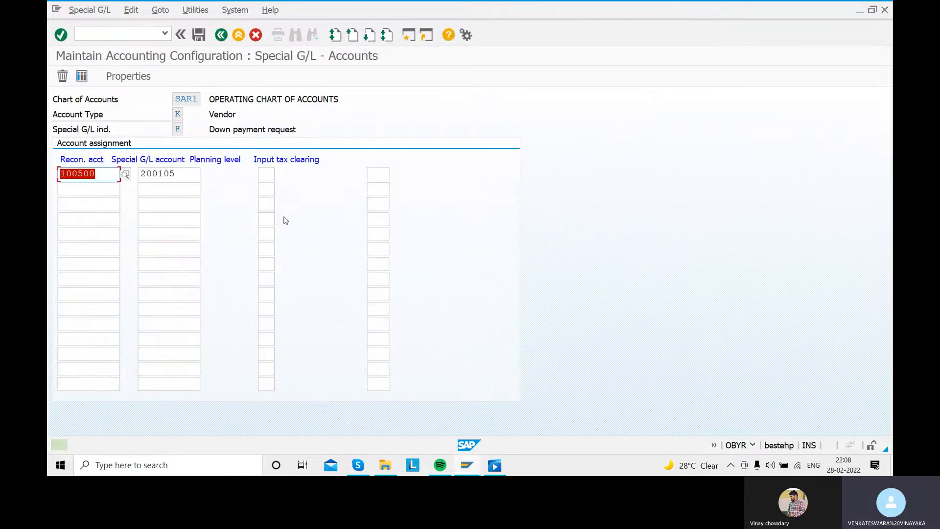
{"action": "left_click", "coordinate": [222, 34]}
{"action": "left_click", "coordinate": [223, 34]}
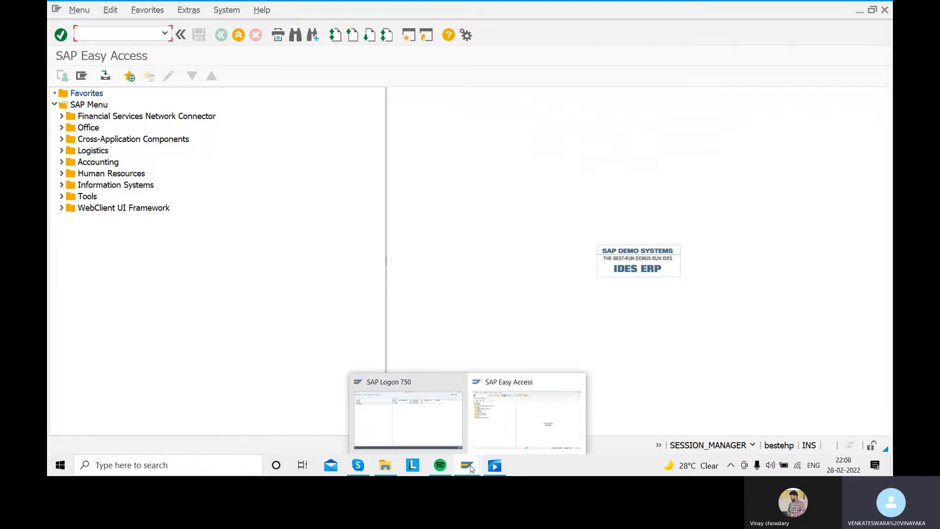
- Switch to the video player to review the down payment request step of the vendor configuration, and return to SAP Easy Access
{"action": "left_click", "coordinate": [497, 469]}
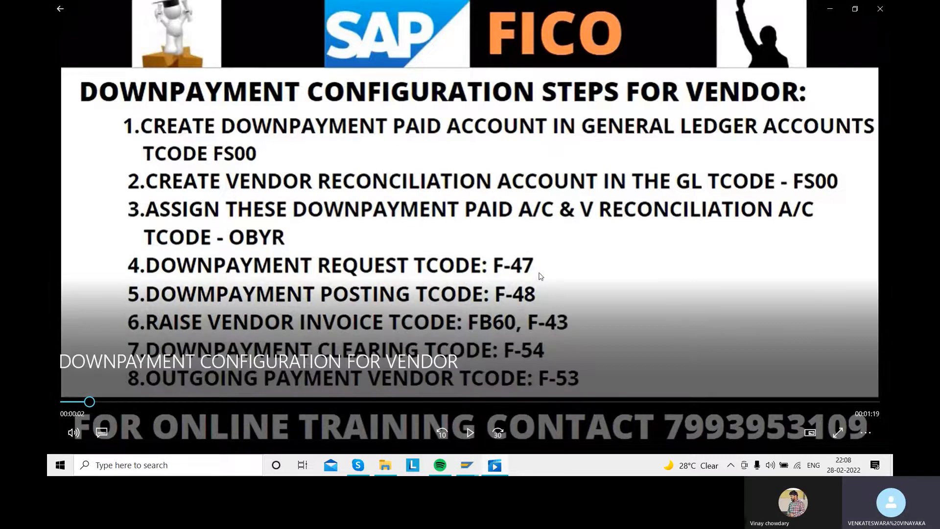
{"action": "mouse_move", "coordinate": [463, 460]}
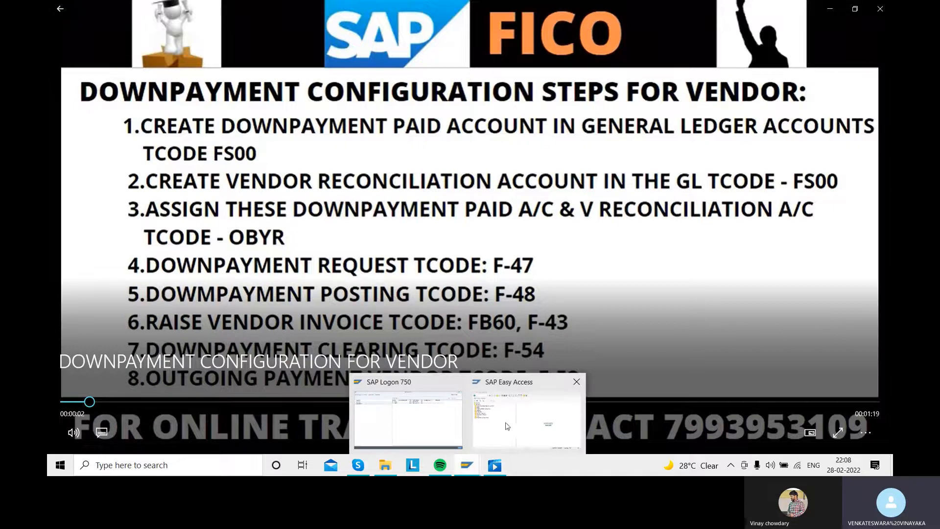
{"action": "left_click", "coordinate": [511, 426]}
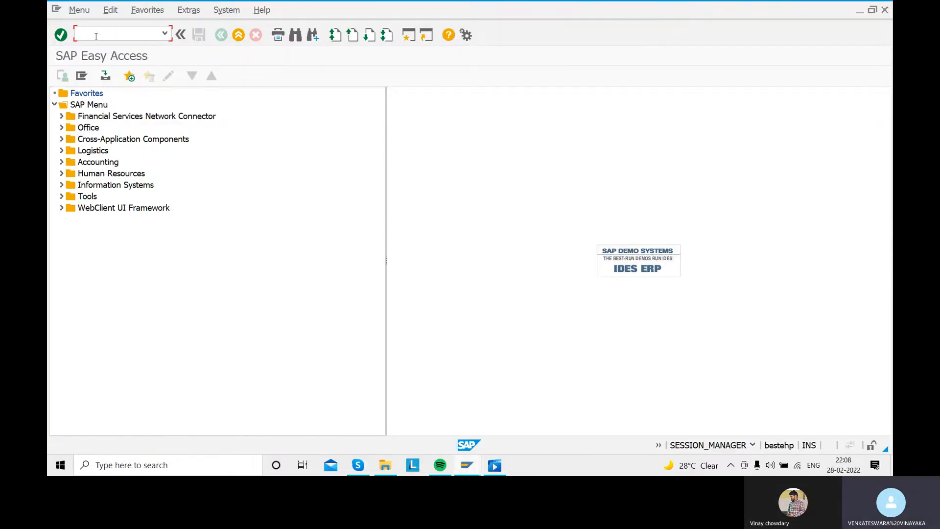
- Open transaction F-47 and set the document date of the down payment request to 28.02.2022
{"action": "type", "text": "F-47"}
{"action": "key", "text": "Return"}
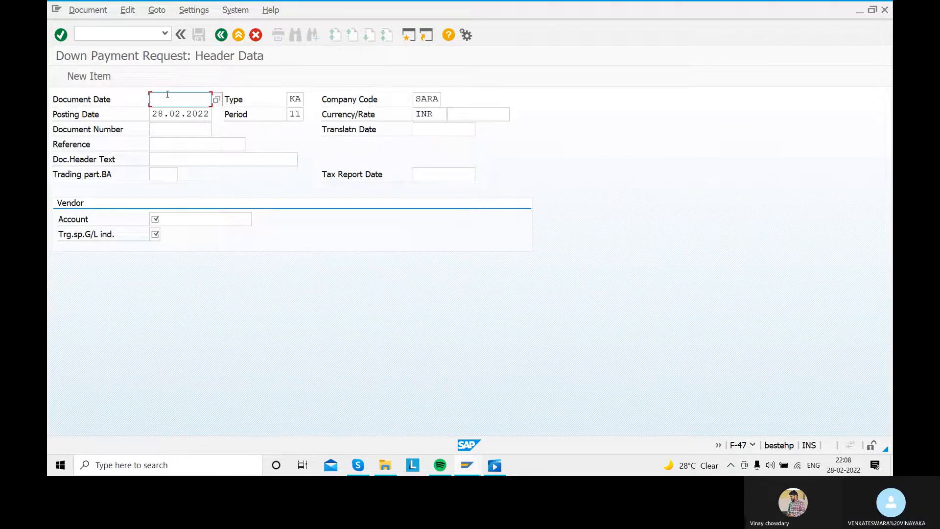
{"action": "type", "text": "28"}
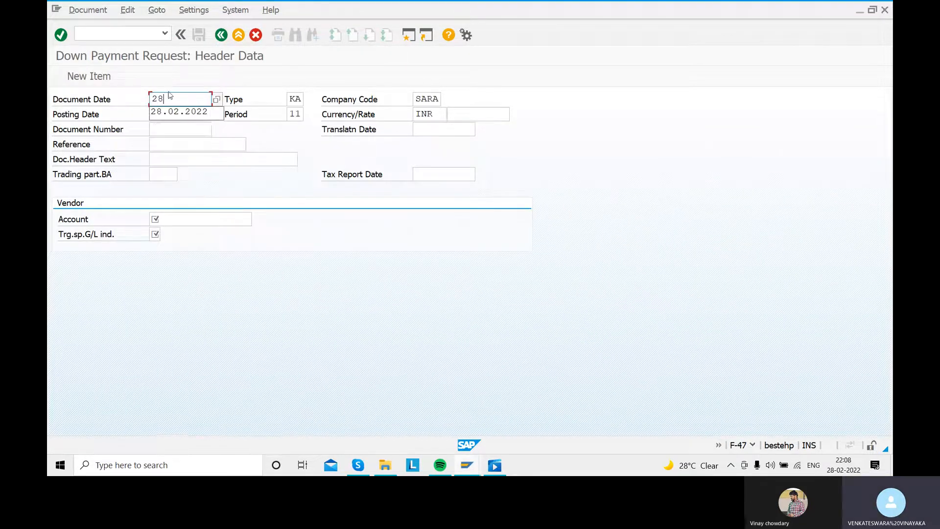
{"action": "type", "text": ".02.2022"}
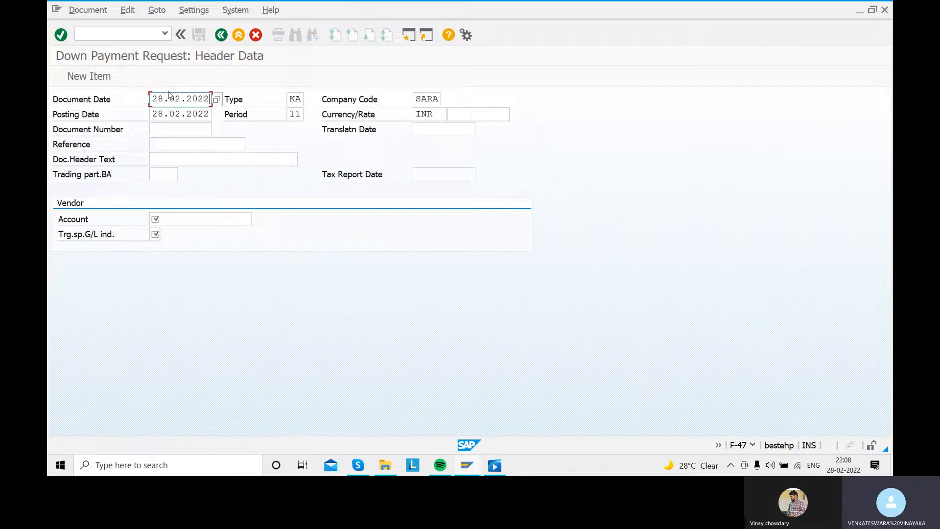
- Enter "REFERENCE 7" as the reference and "DOWNPAYMENT REQUEST" as the document header text
{"action": "left_click", "coordinate": [181, 143]}
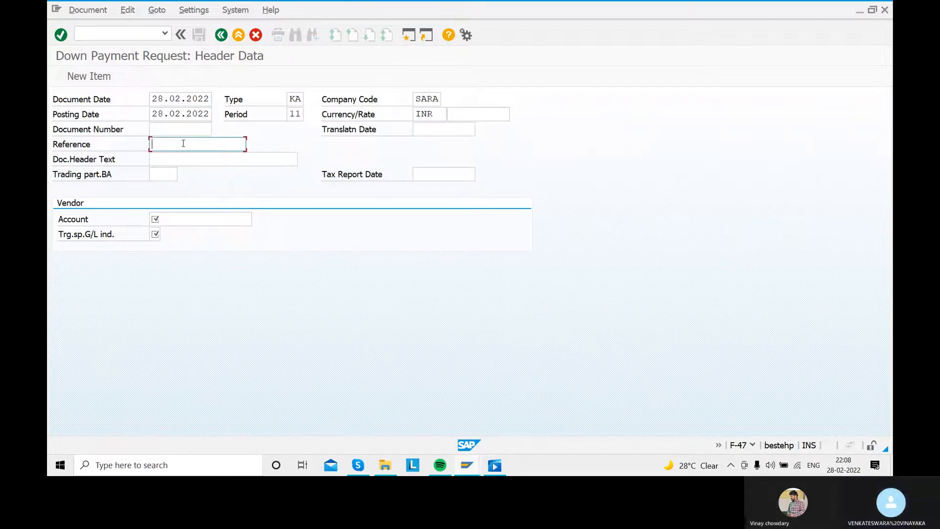
{"action": "type", "text": "REFERENCE"}
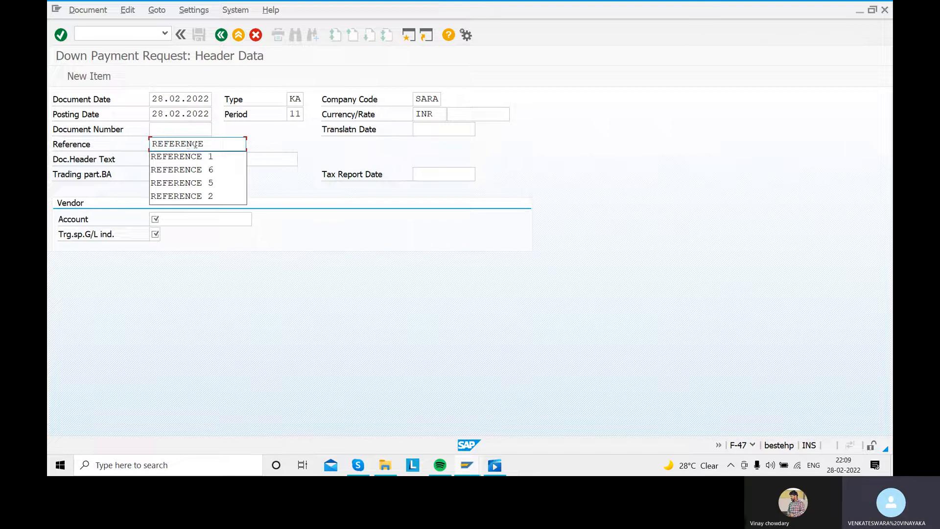
{"action": "type", "text": "7"}
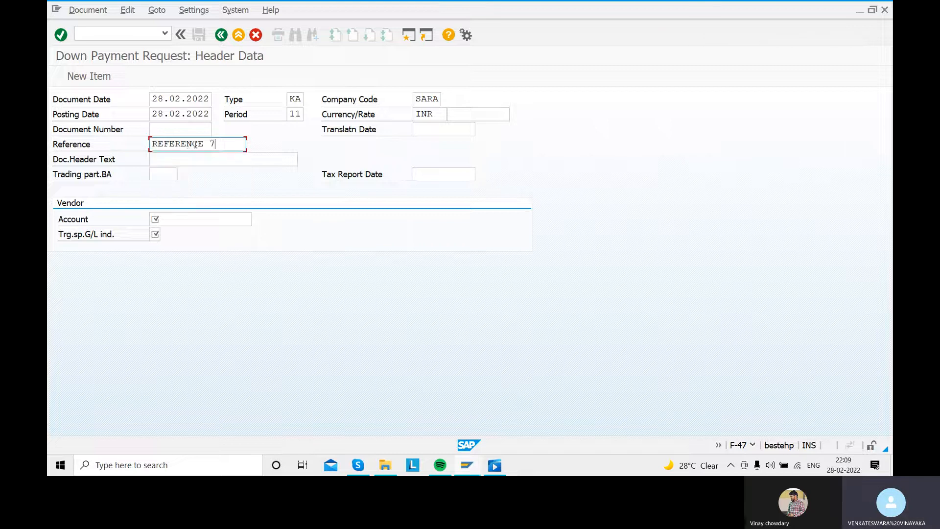
{"action": "left_click", "coordinate": [170, 161]}
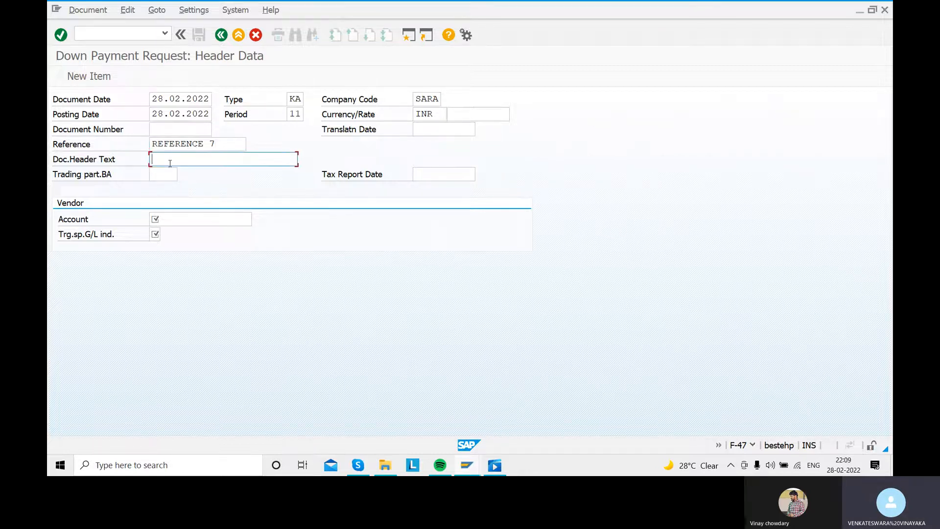
{"action": "type", "text": "DOWNPAYMENT R"}
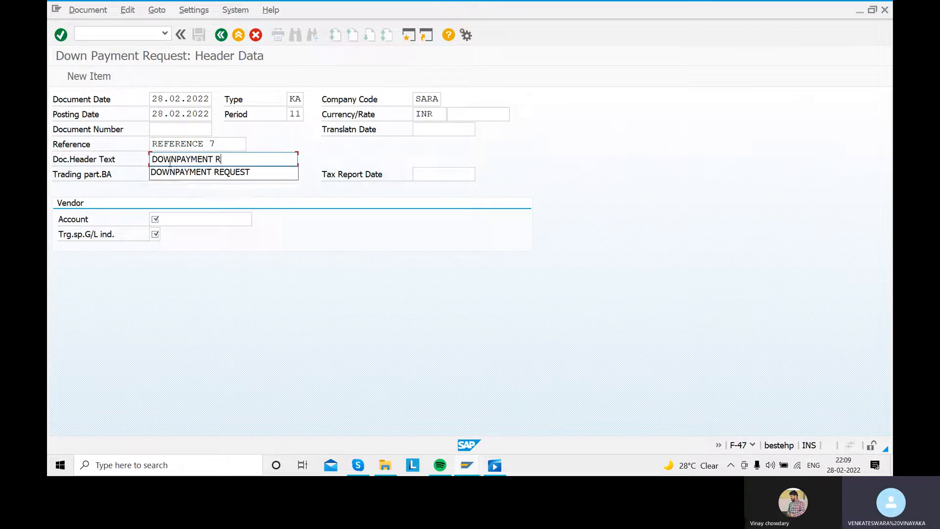
{"action": "type", "text": "EQUEST"}
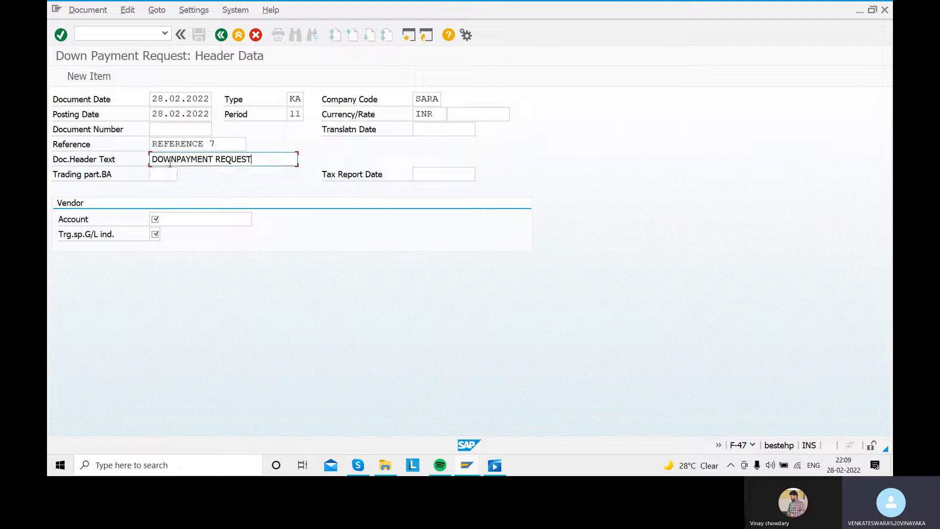
- Search the vendor accounts for the down payment request by country IN
{"action": "left_click", "coordinate": [193, 219]}
{"action": "left_click", "coordinate": [257, 220]}
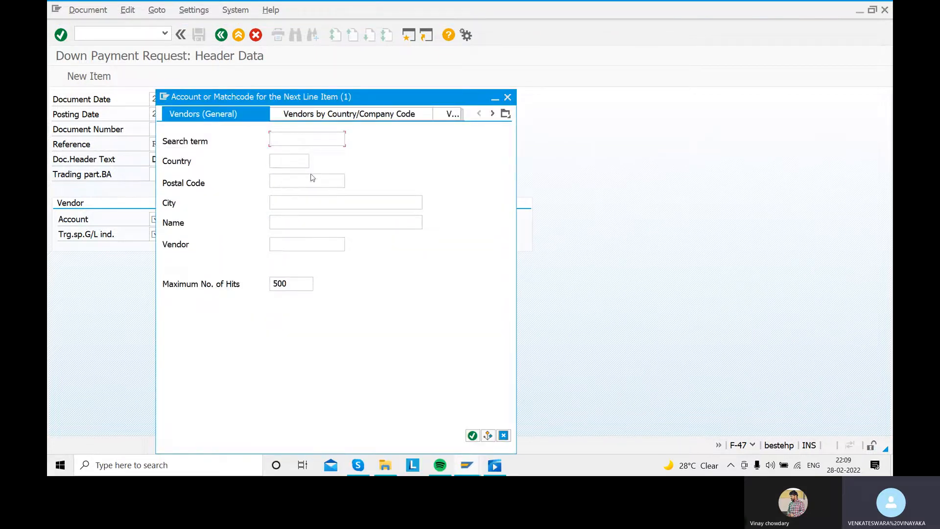
{"action": "left_click", "coordinate": [283, 163]}
{"action": "type", "text": "IN"}
{"action": "key", "text": "Return"}
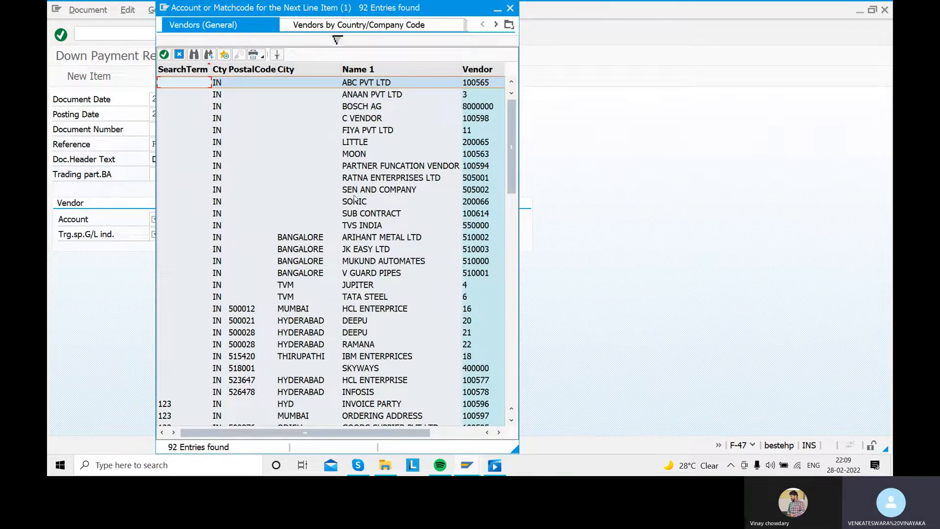
- Choose the vendor located in NELLORE from the search results as the down payment request's account
{"action": "scroll", "coordinate": [367, 204], "scroll_direction": "down", "scroll_amount": 3}
{"action": "scroll", "coordinate": [366, 203], "scroll_direction": "down", "scroll_amount": 4}
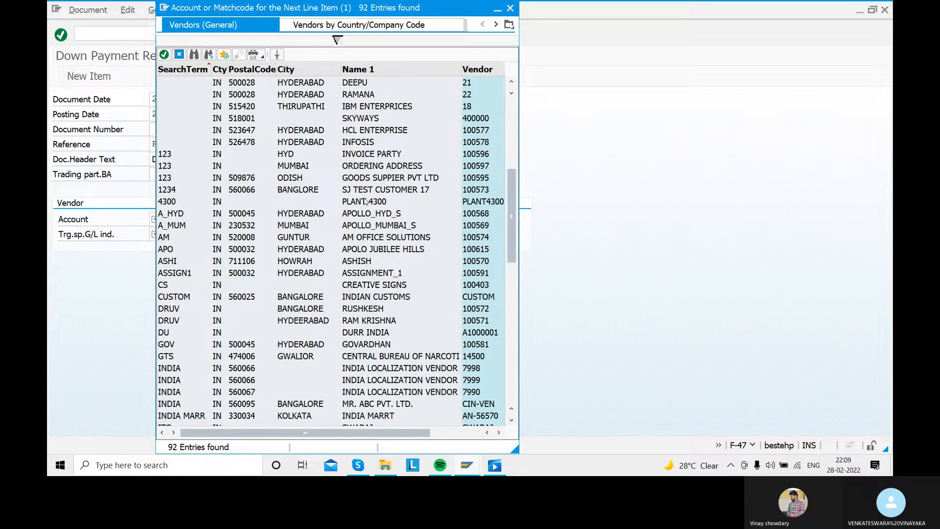
{"action": "scroll", "coordinate": [382, 273], "scroll_direction": "down", "scroll_amount": 3}
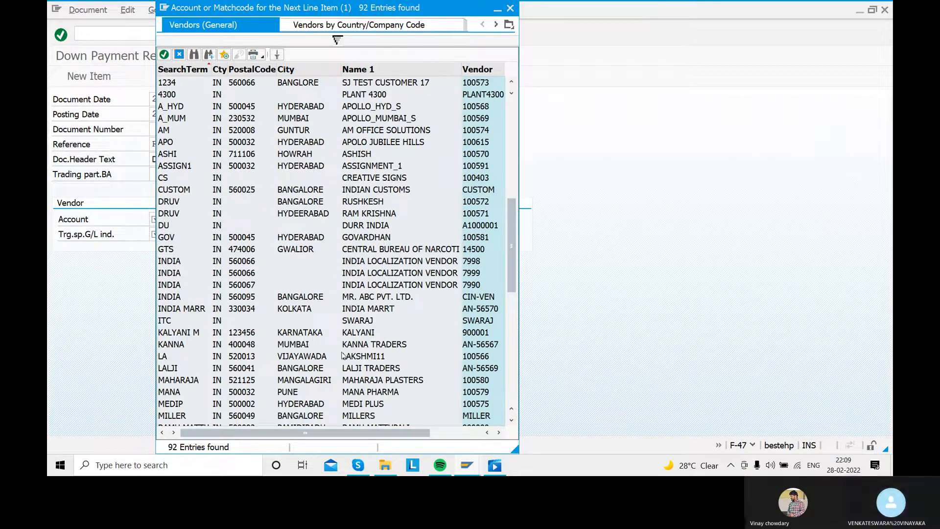
{"action": "scroll", "coordinate": [376, 285], "scroll_direction": "down", "scroll_amount": 3}
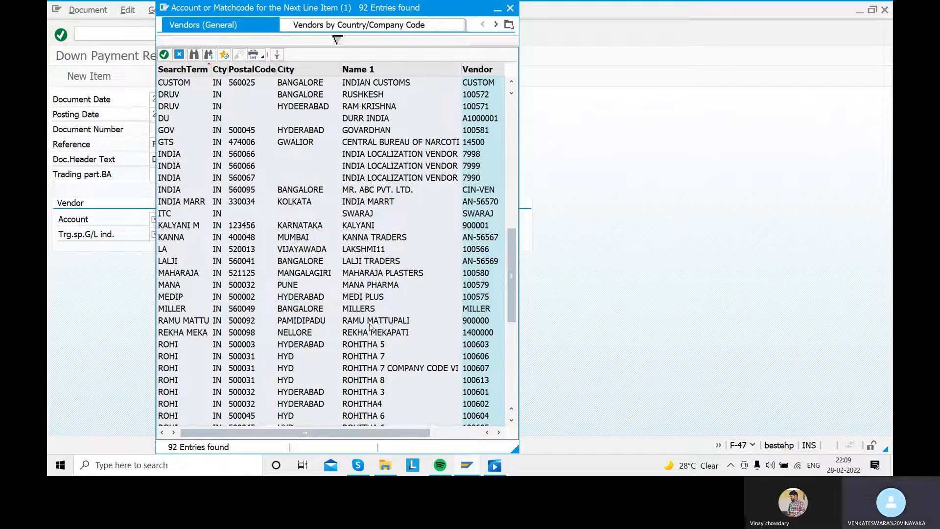
{"action": "scroll", "coordinate": [370, 327], "scroll_direction": "down", "scroll_amount": 7}
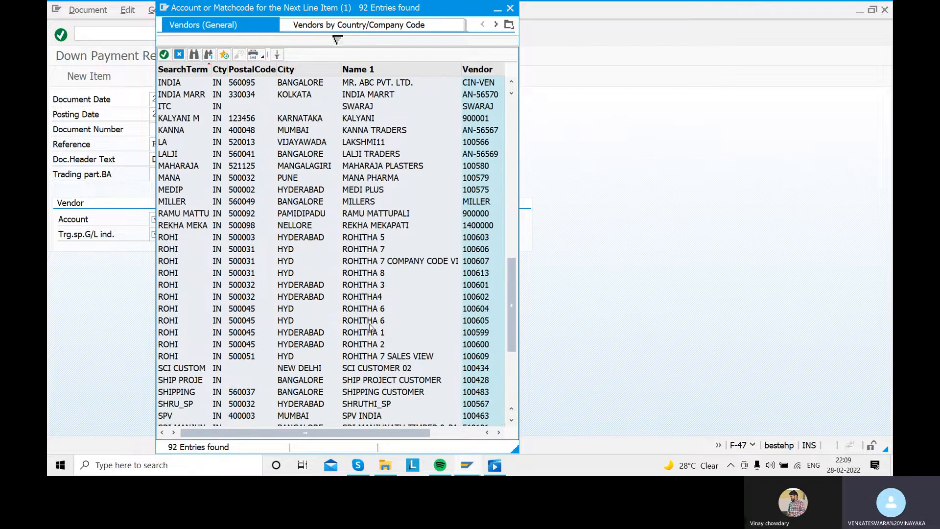
{"action": "scroll", "coordinate": [371, 326], "scroll_direction": "down", "scroll_amount": 1}
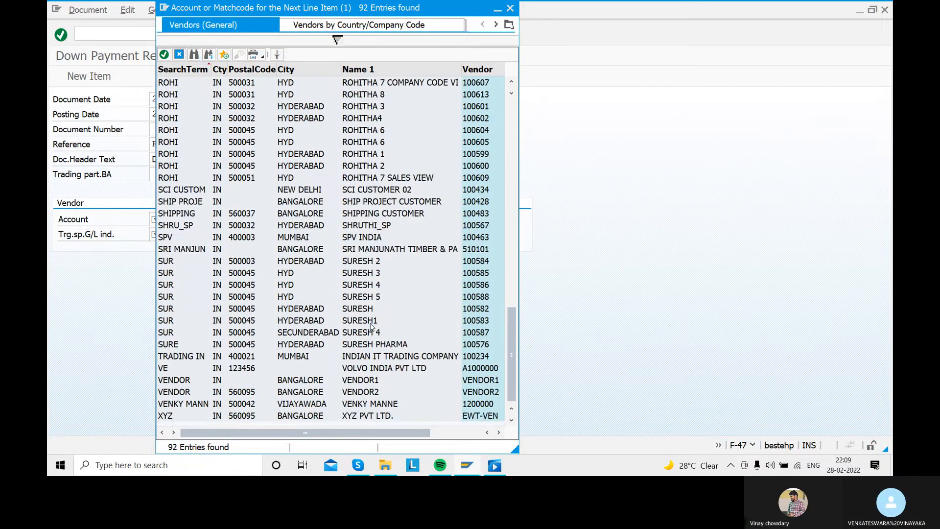
{"action": "scroll", "coordinate": [370, 326], "scroll_direction": "up", "scroll_amount": 7}
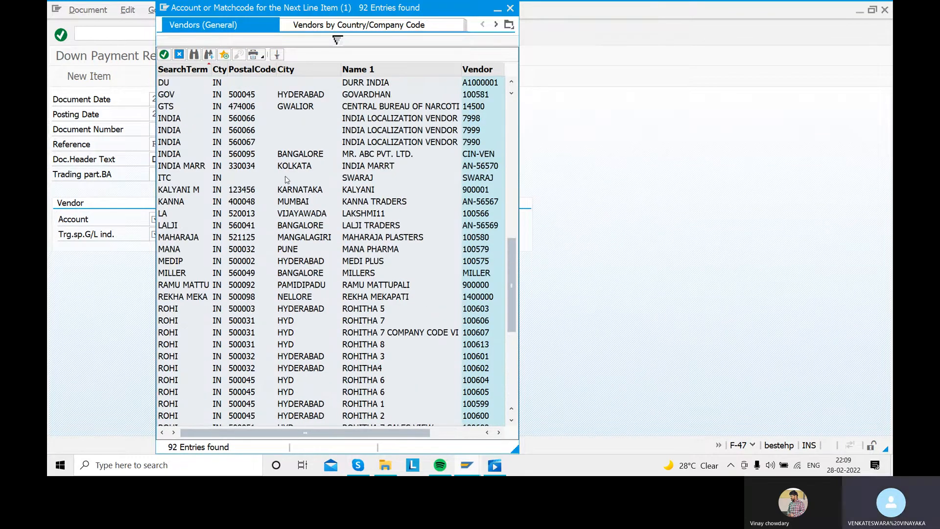
{"action": "scroll", "coordinate": [353, 221], "scroll_direction": "up", "scroll_amount": 2}
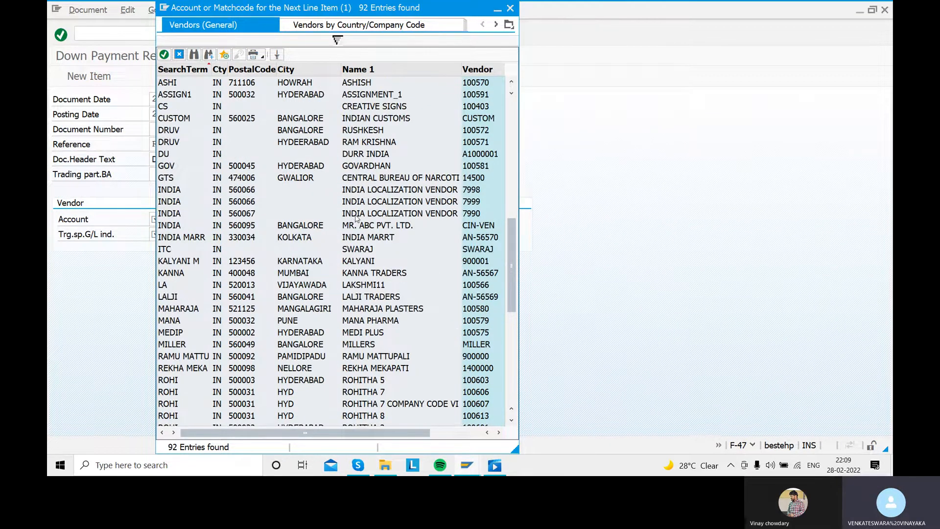
{"action": "scroll", "coordinate": [362, 227], "scroll_direction": "up", "scroll_amount": 3}
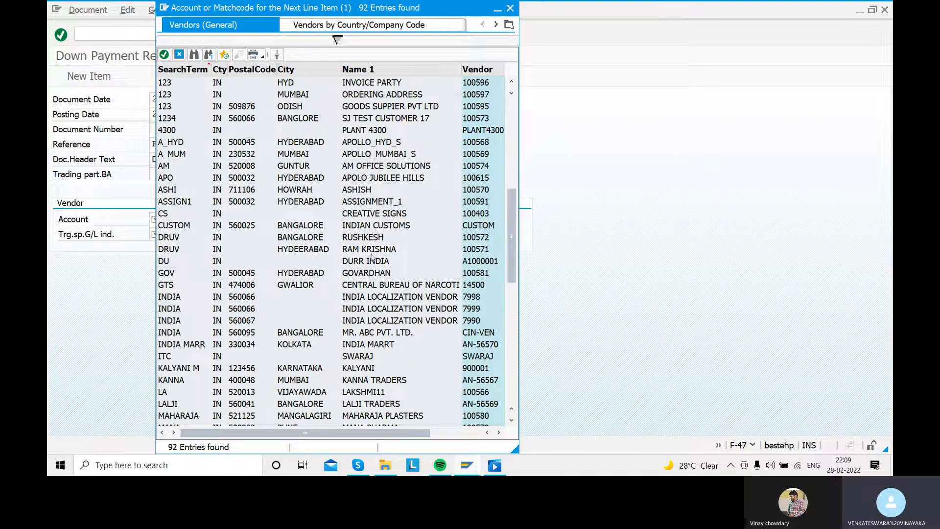
{"action": "scroll", "coordinate": [370, 256], "scroll_direction": "down", "scroll_amount": 2}
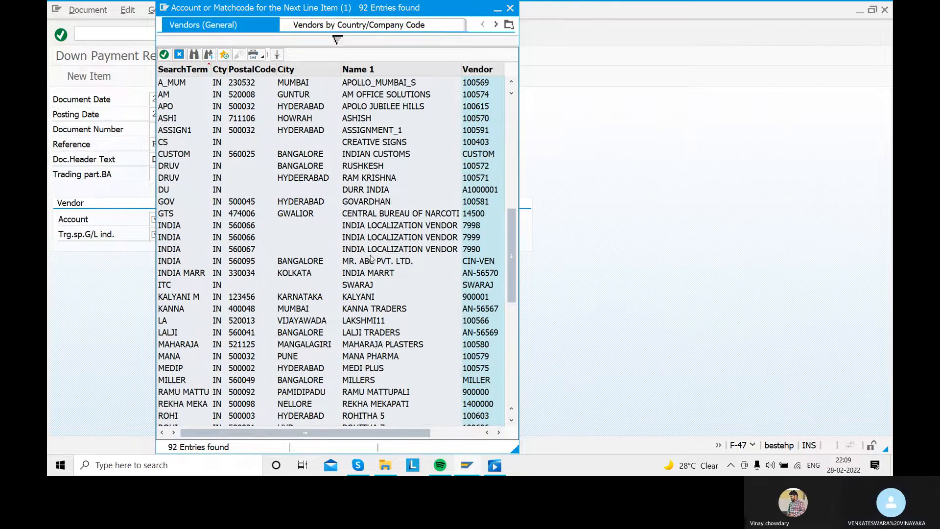
{"action": "scroll", "coordinate": [374, 275], "scroll_direction": "down", "scroll_amount": 4}
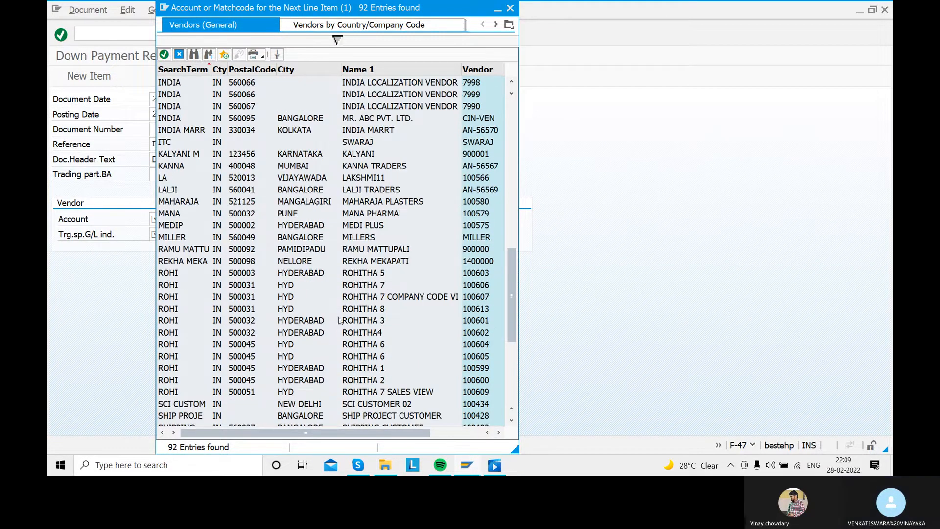
{"action": "left_click", "coordinate": [359, 264]}
{"action": "double_click", "coordinate": [360, 264]}
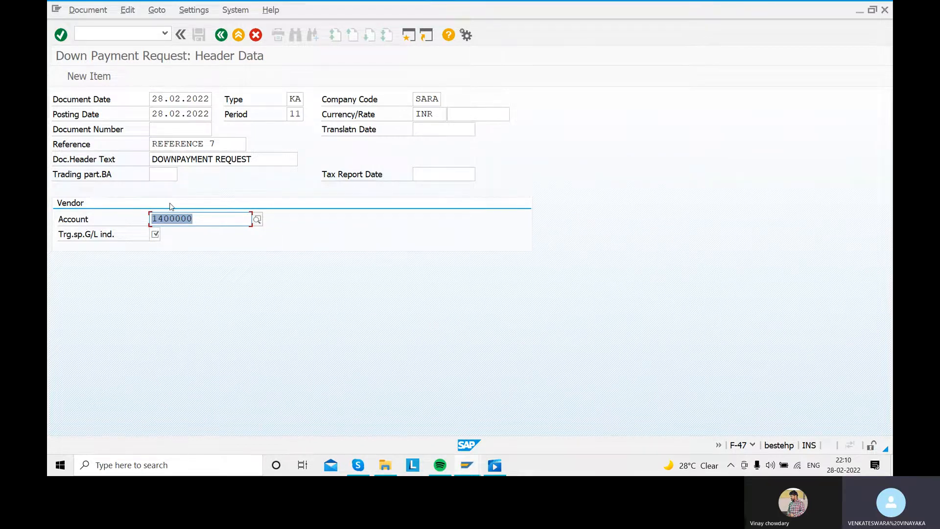
- Set the target special G/L indicator to A, Down payment on current assets, and confirm the header data
{"action": "left_click", "coordinate": [155, 234]}
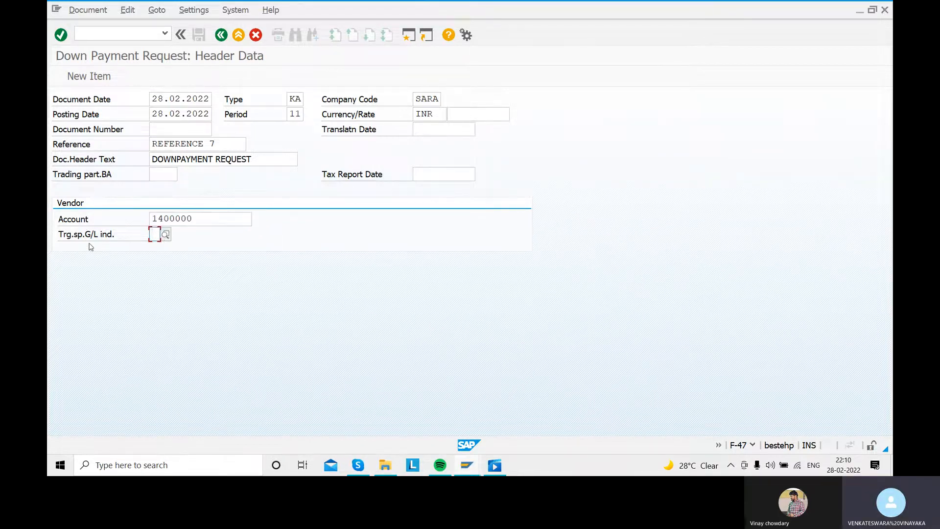
{"action": "left_click", "coordinate": [166, 235]}
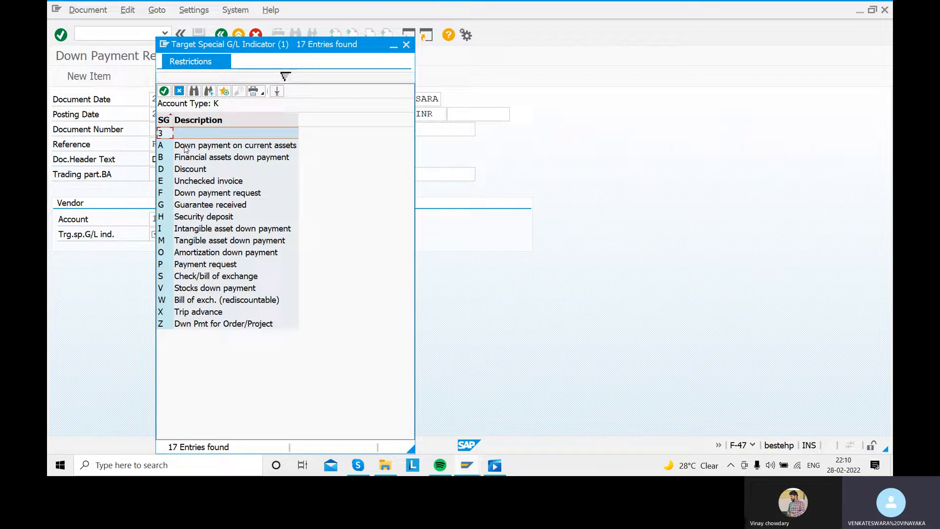
{"action": "double_click", "coordinate": [185, 147]}
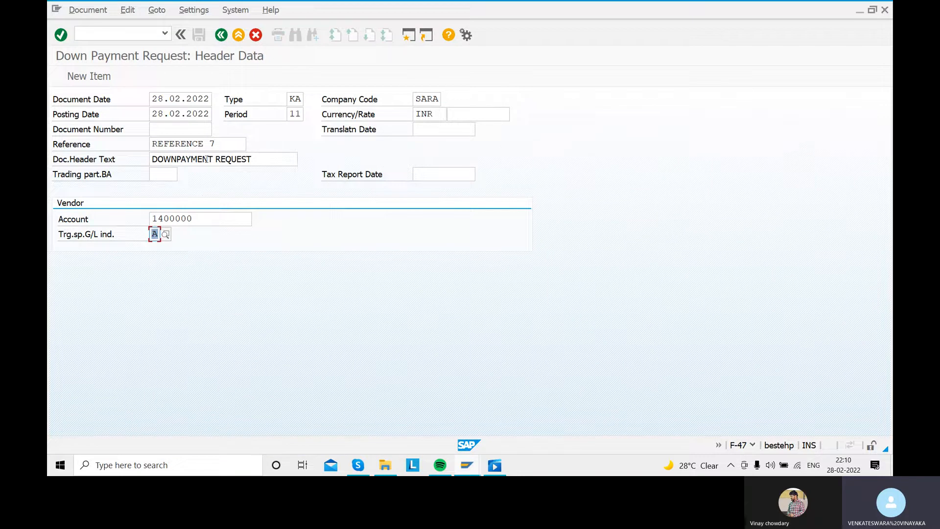
{"action": "key", "text": "Return"}
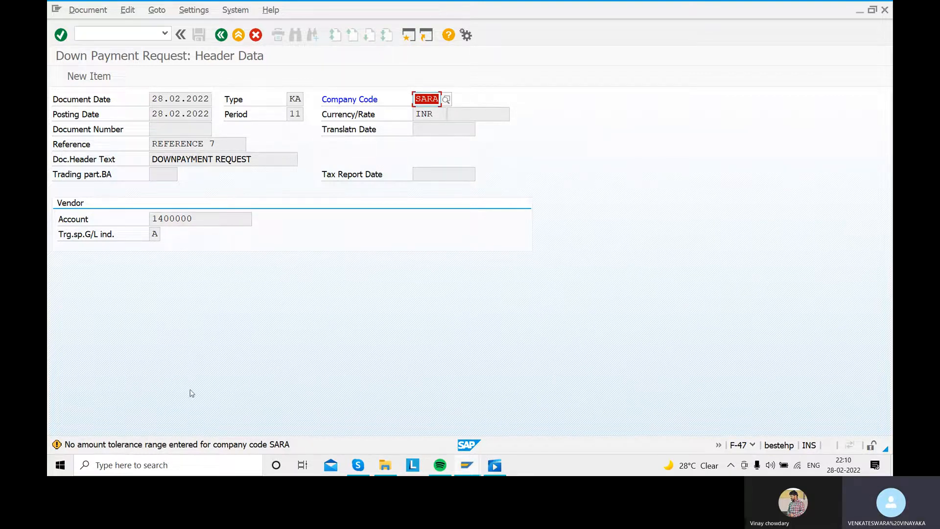
- Read the details of the missing tolerance range message, and open transaction OB57 in a new session
{"action": "double_click", "coordinate": [199, 443]}
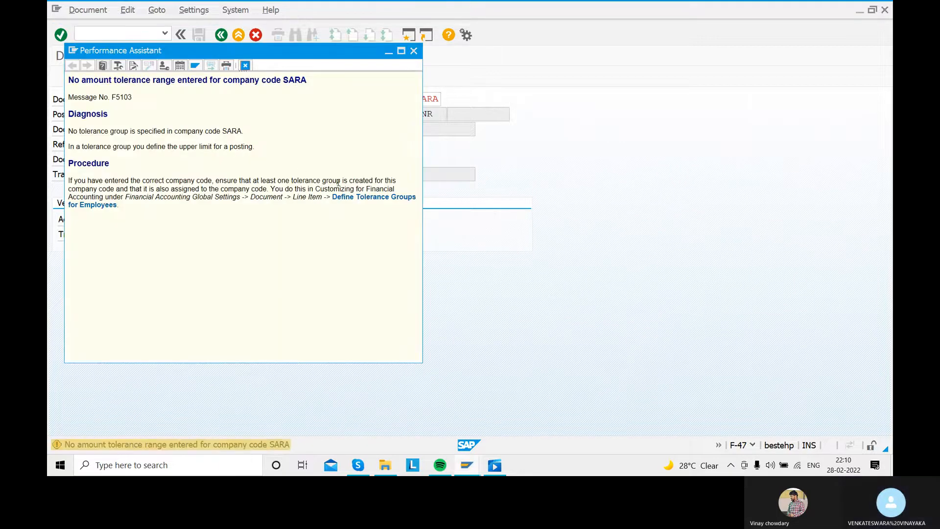
{"action": "left_click", "coordinate": [413, 51]}
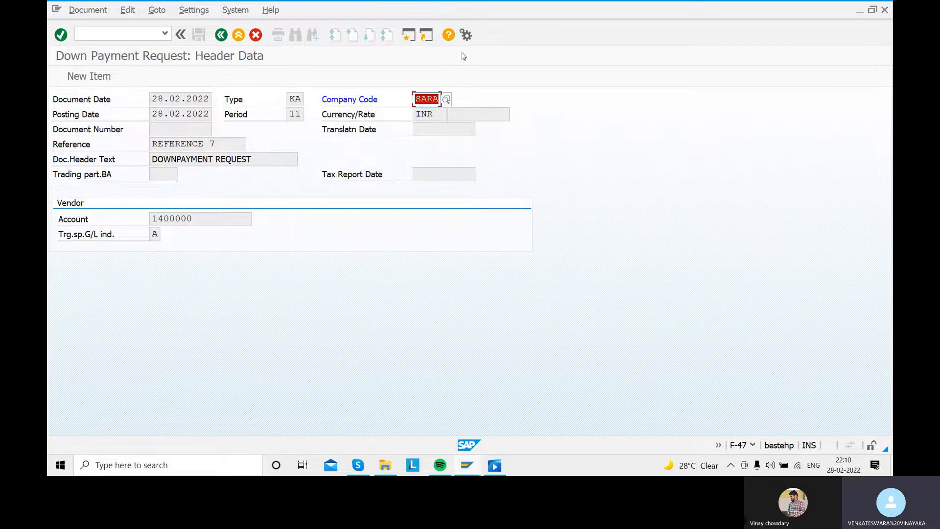
{"action": "left_click", "coordinate": [409, 35]}
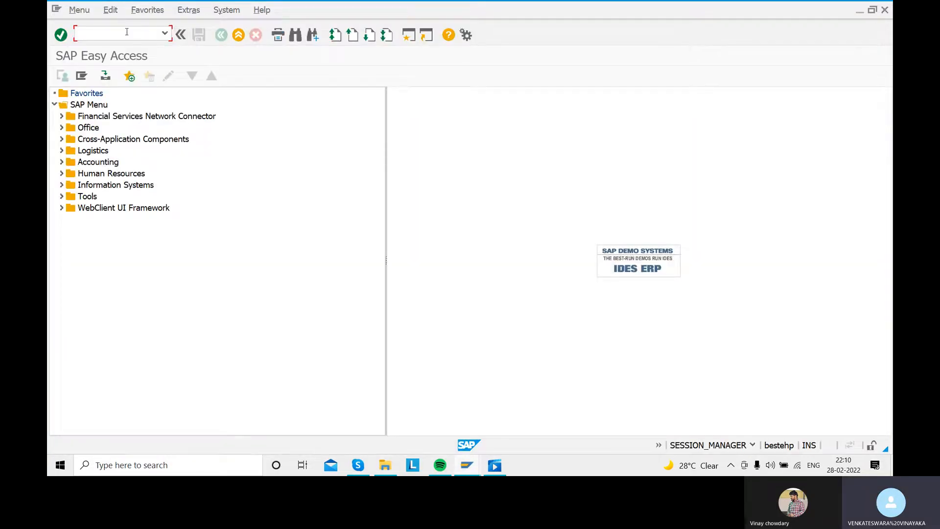
{"action": "type", "text": "OB57"}
{"action": "key", "text": "Return"}
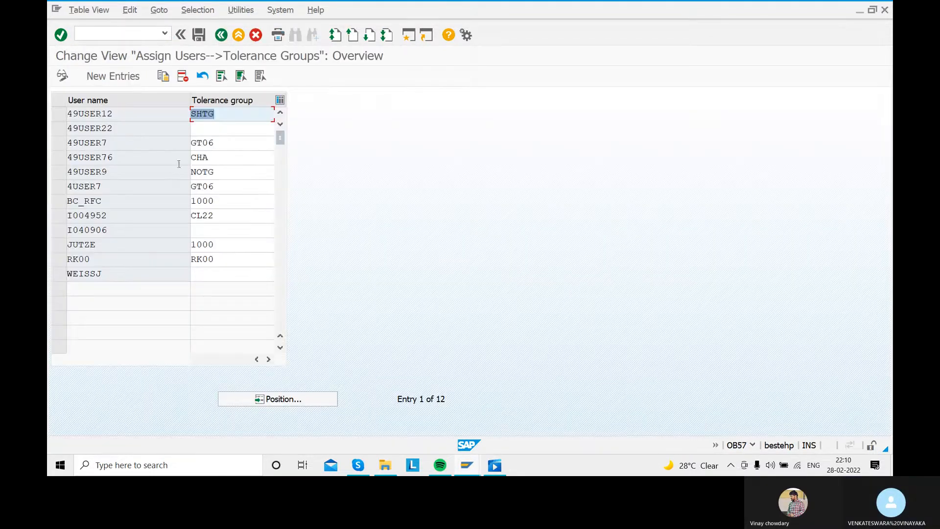
- Assign tolerance group SARA to user 49USER76, save it in the proposed customizing request, and return to SAP Easy Access
{"action": "left_click", "coordinate": [219, 156]}
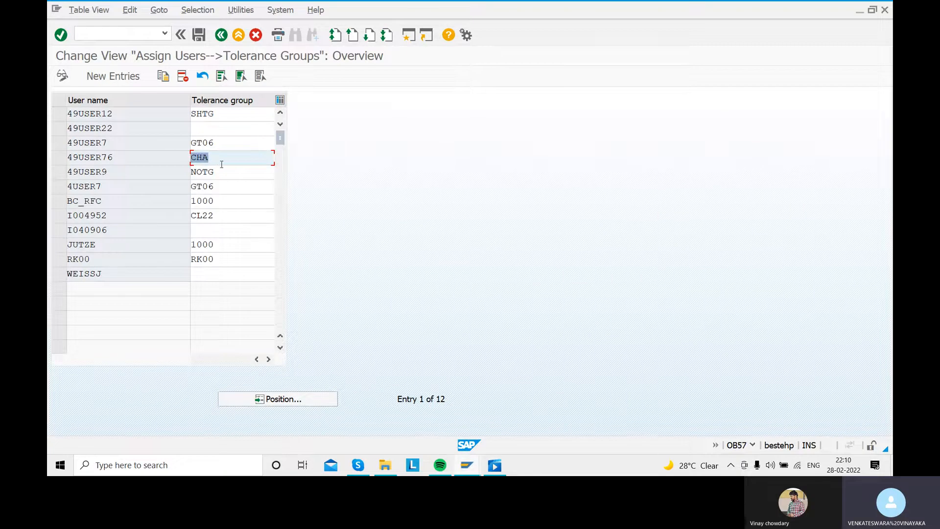
{"action": "type", "text": "SARA"}
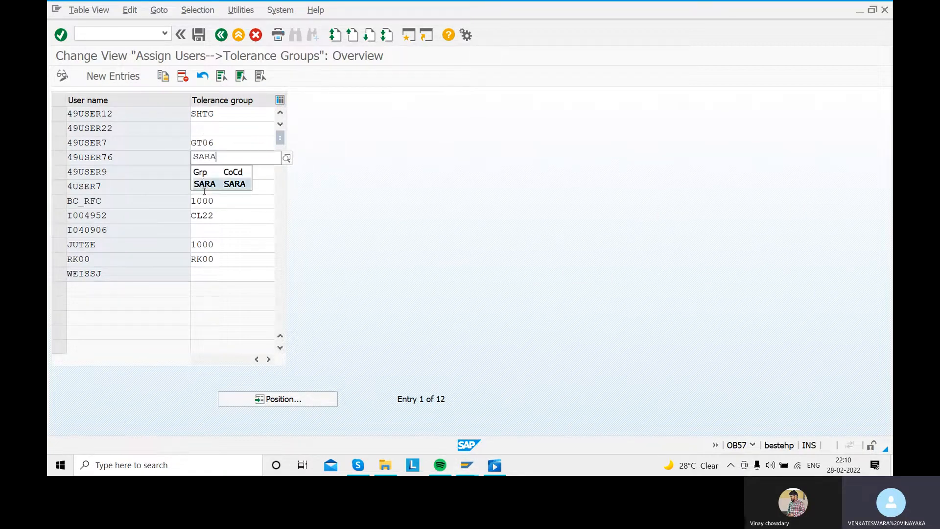
{"action": "left_click", "coordinate": [204, 185]}
{"action": "left_click", "coordinate": [201, 37]}
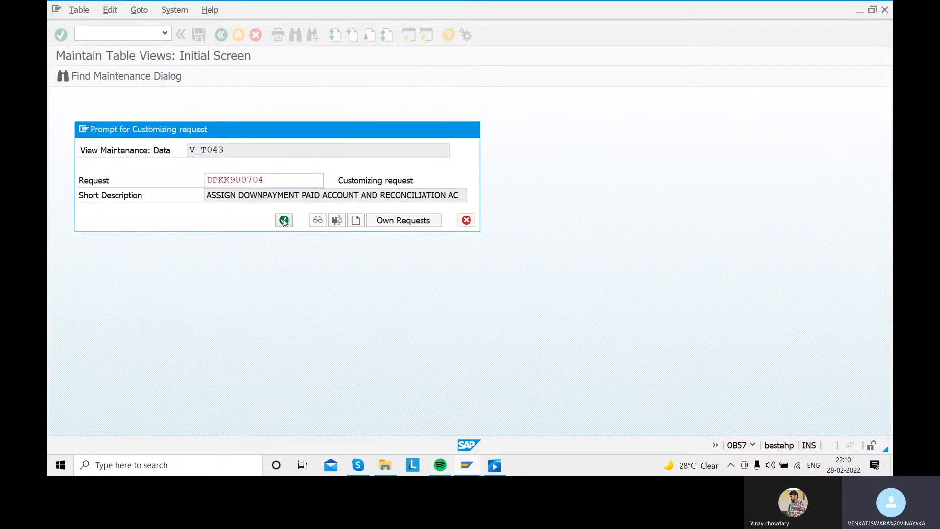
{"action": "left_click", "coordinate": [284, 222]}
{"action": "left_click", "coordinate": [221, 35]}
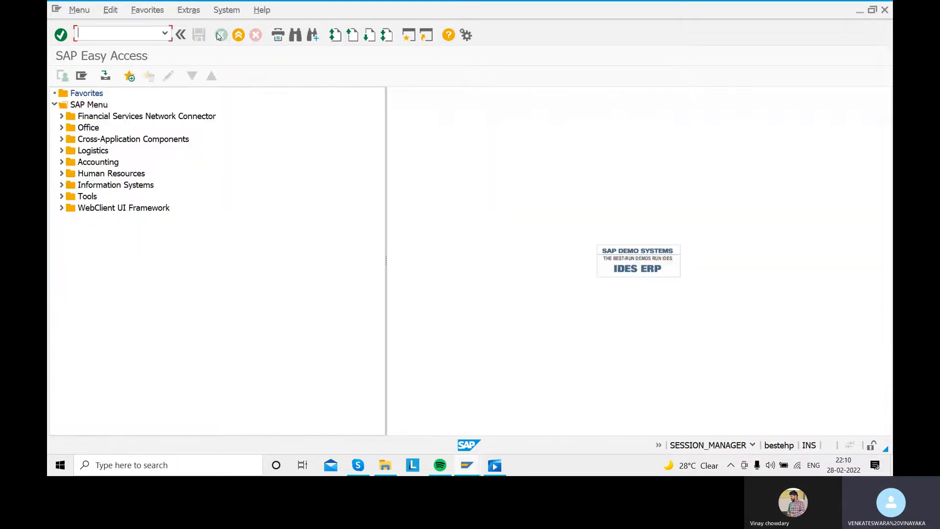
- Switch back to the down payment request session and confirm its header data again
{"action": "mouse_move", "coordinate": [468, 466]}
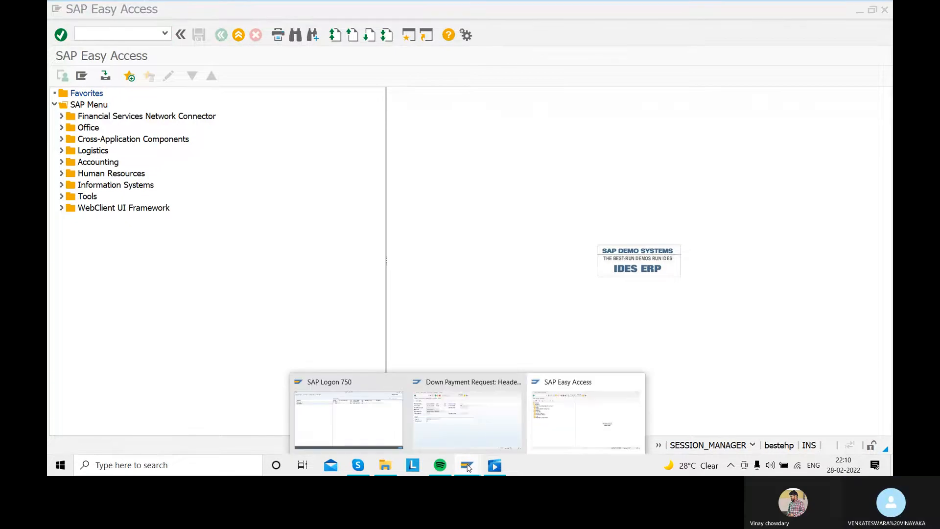
{"action": "left_click", "coordinate": [465, 438]}
{"action": "key", "text": "Return"}
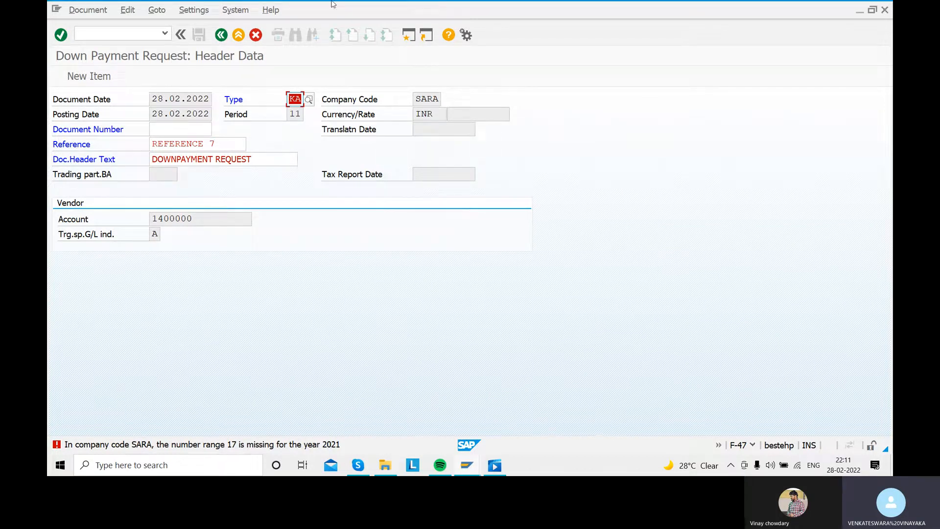
- Open transaction FBN1 in a new session and open company code SARA's number range intervals for editing
{"action": "left_click", "coordinate": [412, 34]}
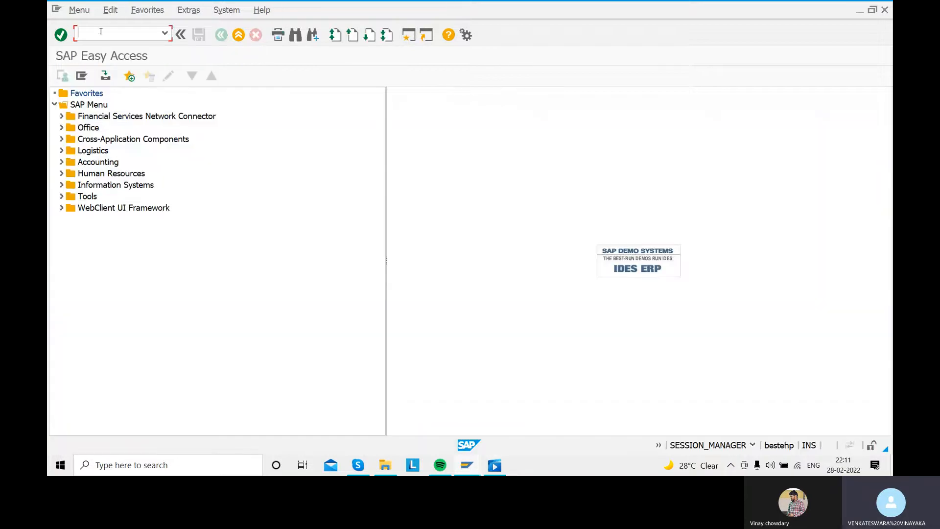
{"action": "type", "text": "FBN1"}
{"action": "key", "text": "Return"}
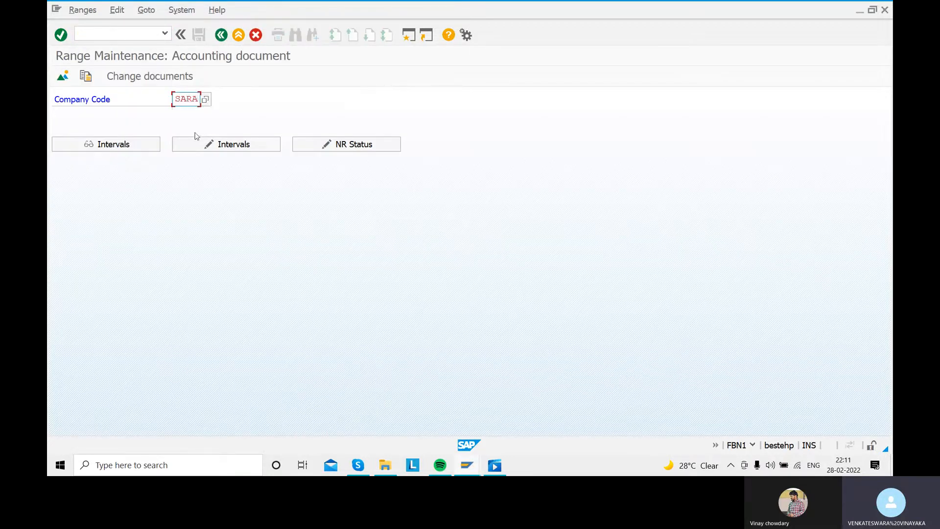
{"action": "left_click", "coordinate": [214, 144]}
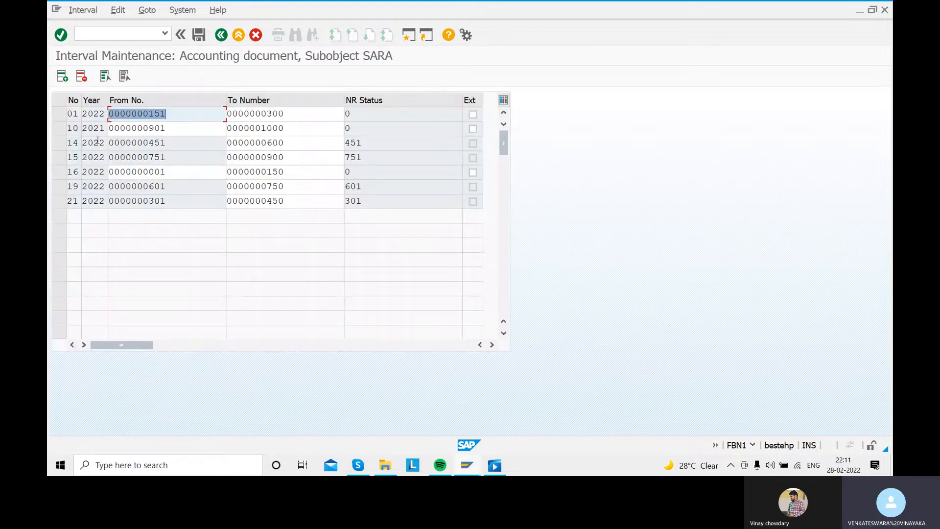
- Add number range interval 17 for year 2021 from 1001 to 1150 and save it, acknowledging the transport notice
{"action": "left_click", "coordinate": [63, 76]}
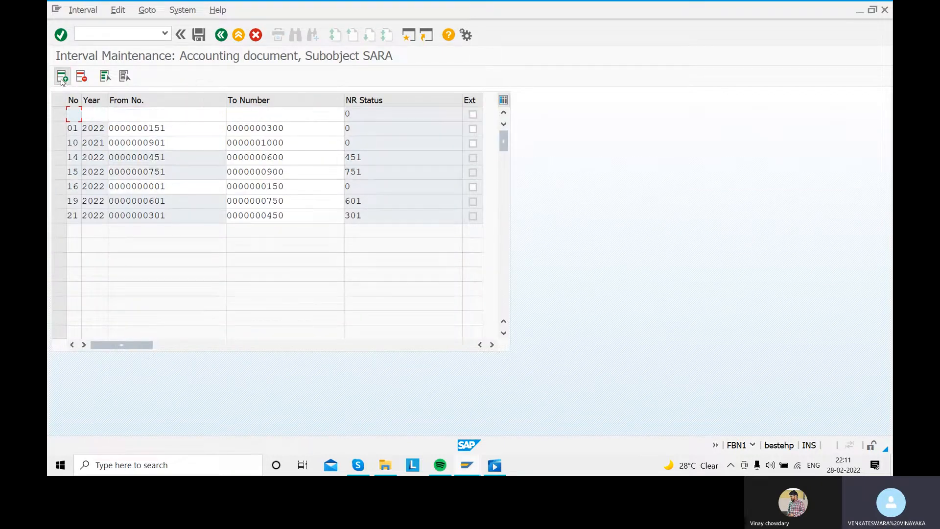
{"action": "type", "text": "17"}
{"action": "key", "text": "Tab"}
{"action": "type", "text": "2021"}
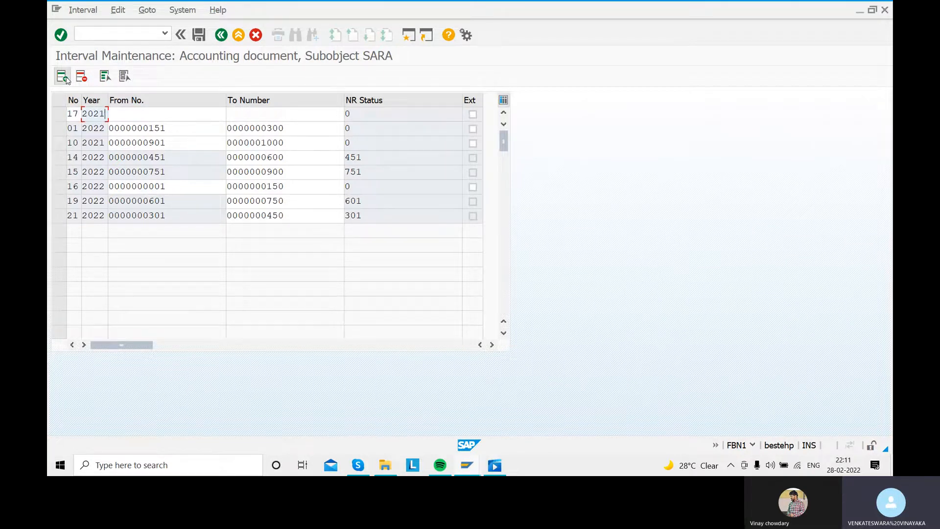
{"action": "key", "text": "Tab"}
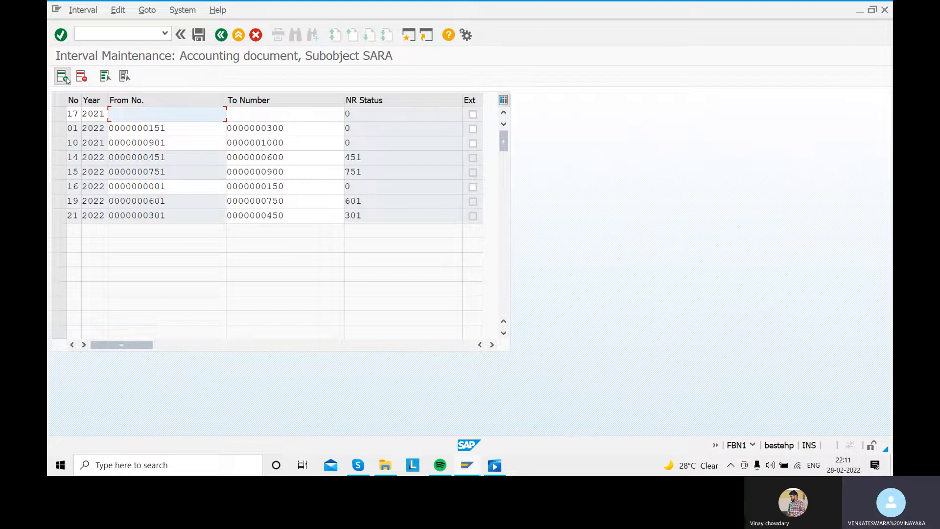
{"action": "type", "text": "1001"}
{"action": "key", "text": "Tab"}
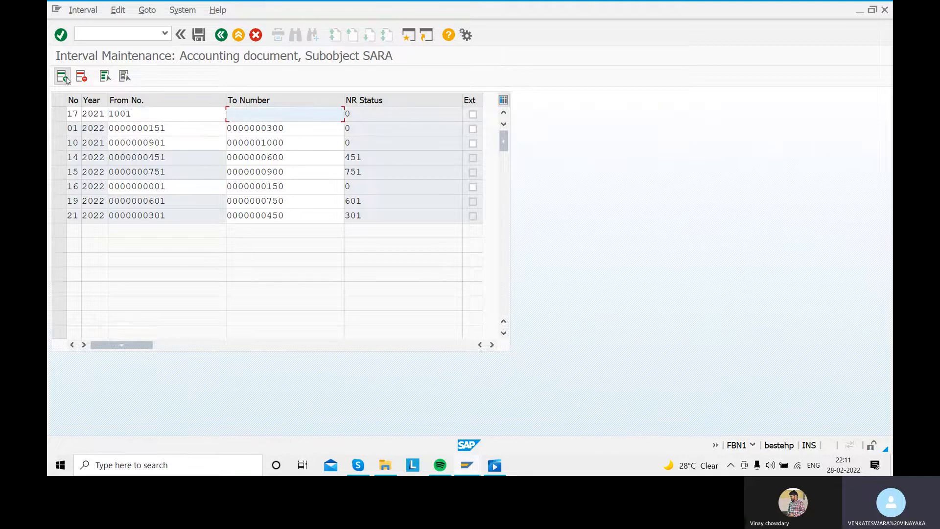
{"action": "type", "text": "1"}
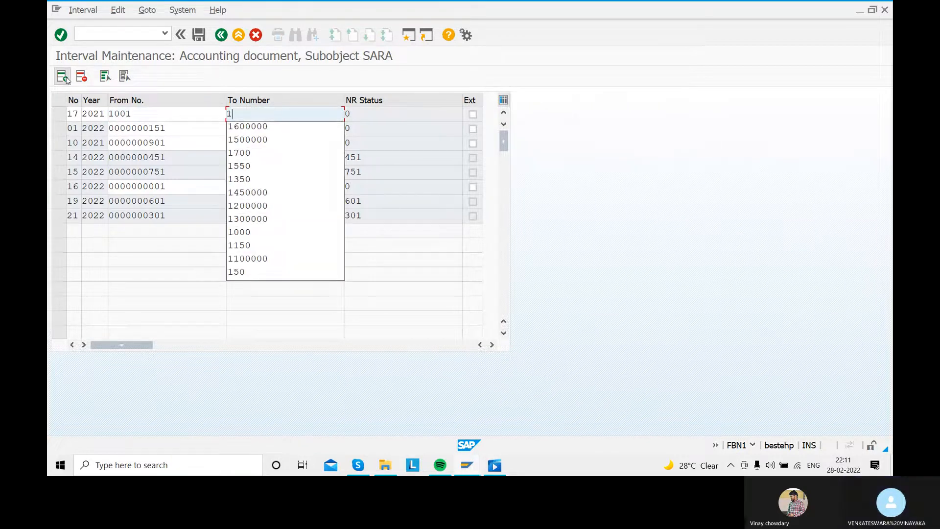
{"action": "type", "text": "150"}
{"action": "key", "text": "Return"}
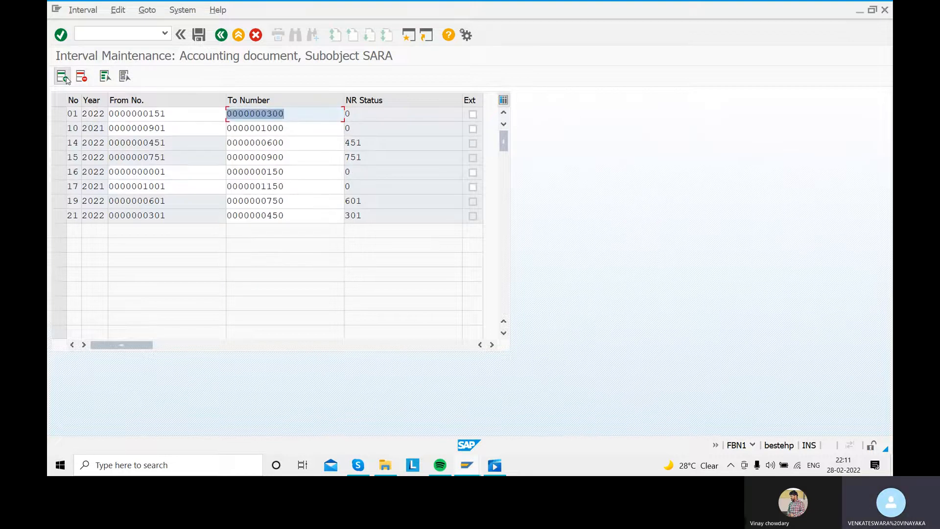
{"action": "left_click", "coordinate": [199, 34]}
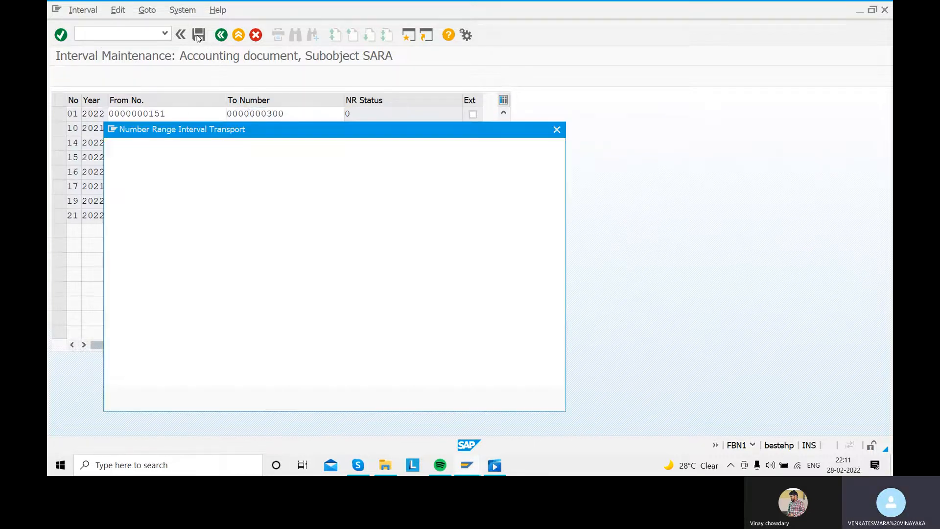
{"action": "left_click", "coordinate": [494, 400]}
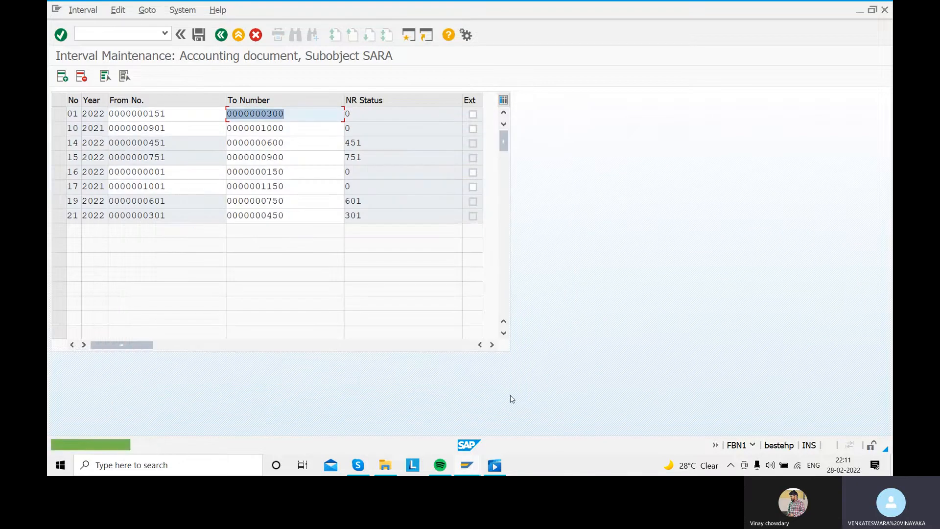
- Leave interval maintenance, return to the down payment request session and confirm the header data to reach the vendor item
{"action": "left_click", "coordinate": [220, 35]}
{"action": "left_click", "coordinate": [219, 38]}
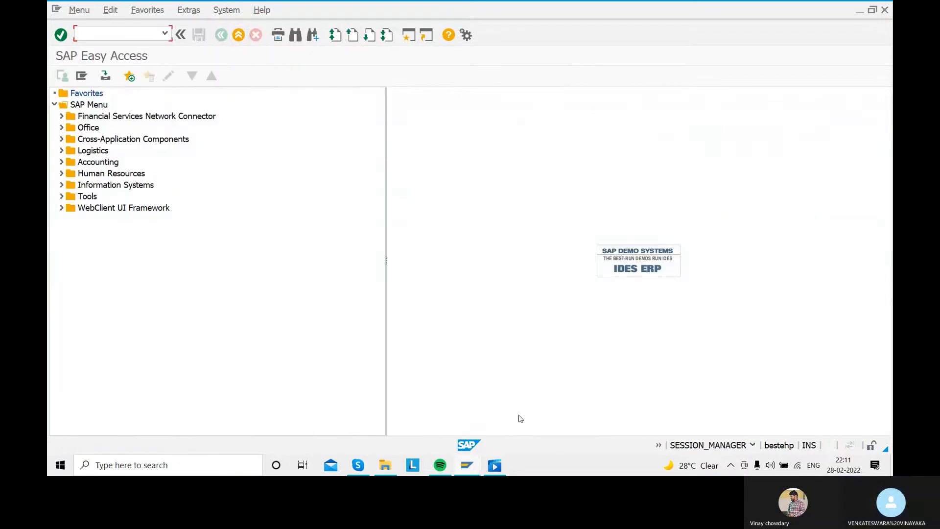
{"action": "left_click", "coordinate": [467, 465]}
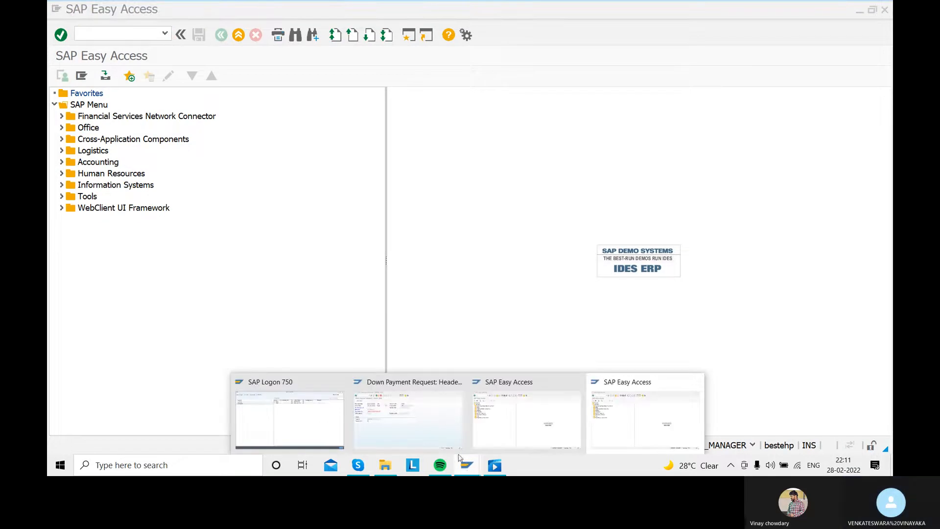
{"action": "left_click", "coordinate": [401, 423]}
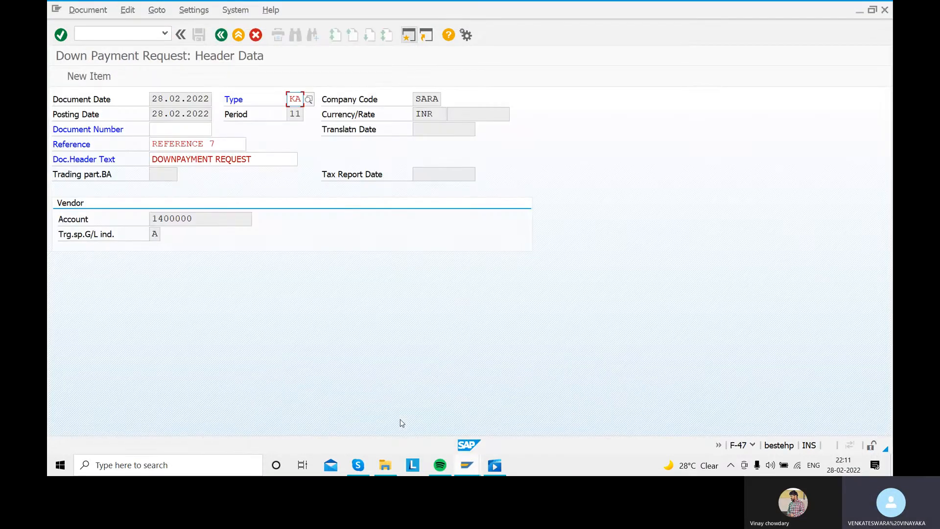
{"action": "key", "text": "Return"}
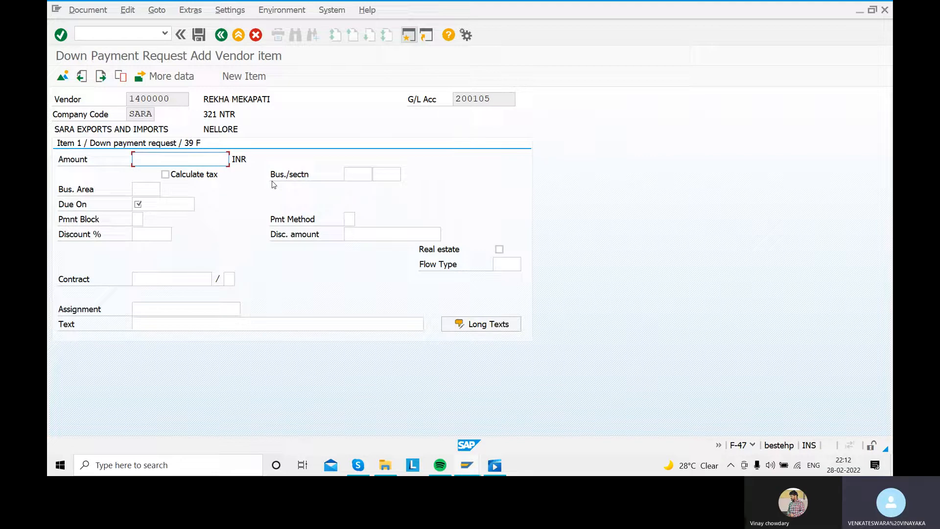
- Fill in the vendor item with amount 200000 INR, due date 28.02.2022 and text DOWNPAYMENT REQUEST, and confirm it
{"action": "type", "text": "200000"}
{"action": "left_click", "coordinate": [165, 205]}
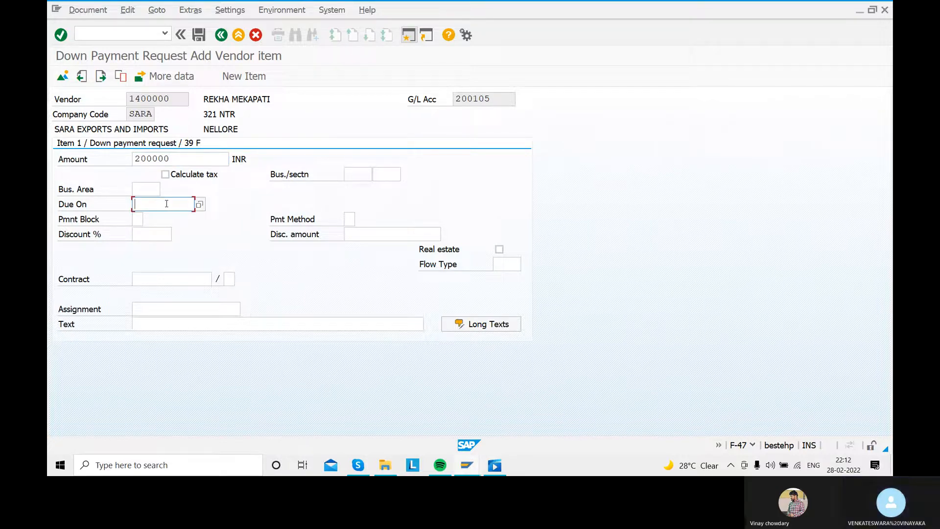
{"action": "type", "text": "28.02.2022"}
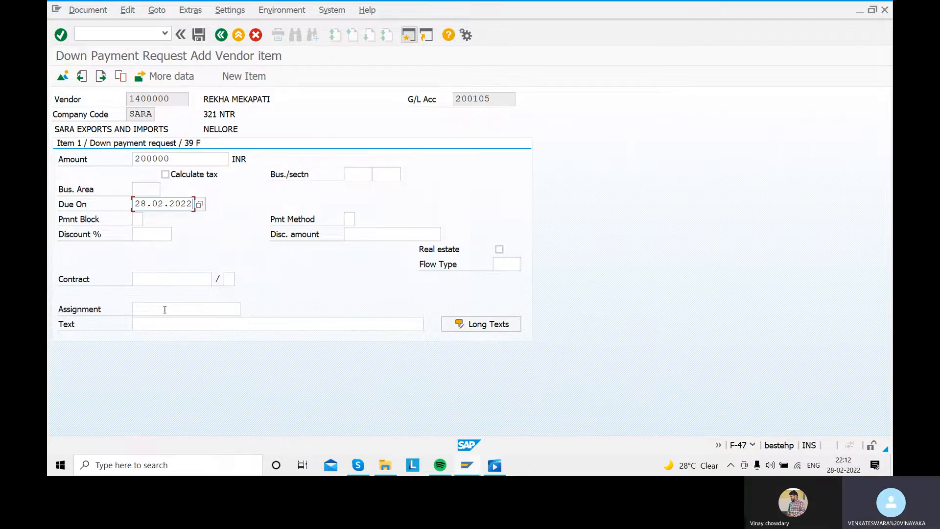
{"action": "left_click", "coordinate": [163, 326]}
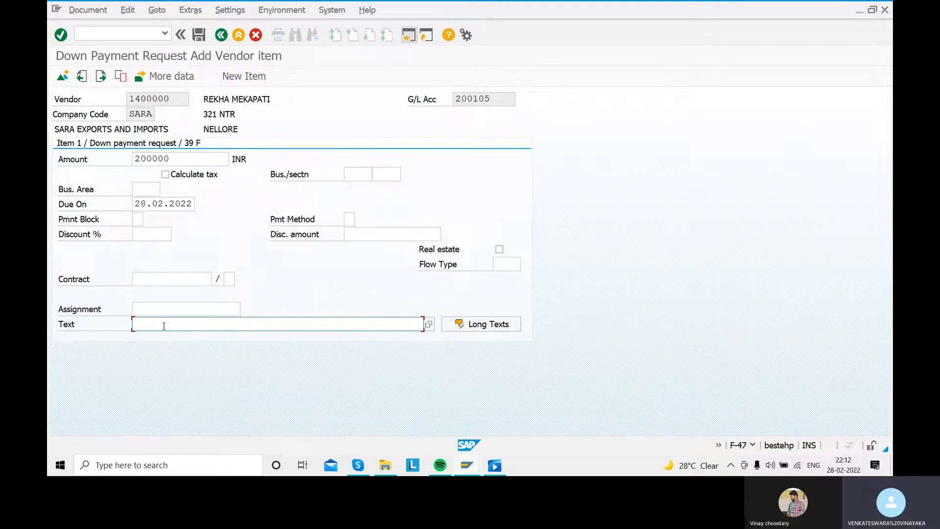
{"action": "type", "text": "DOWNPAYMENT REQUEST"}
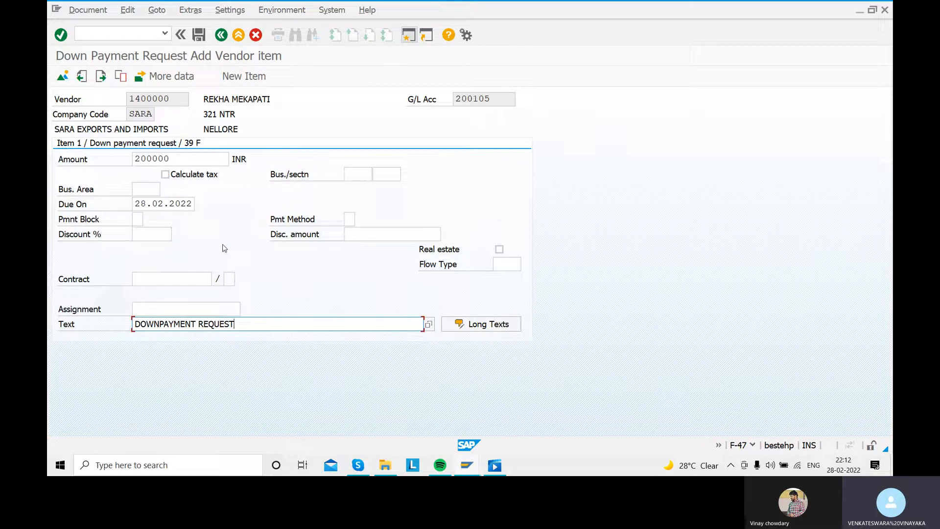
{"action": "key", "text": "Return"}
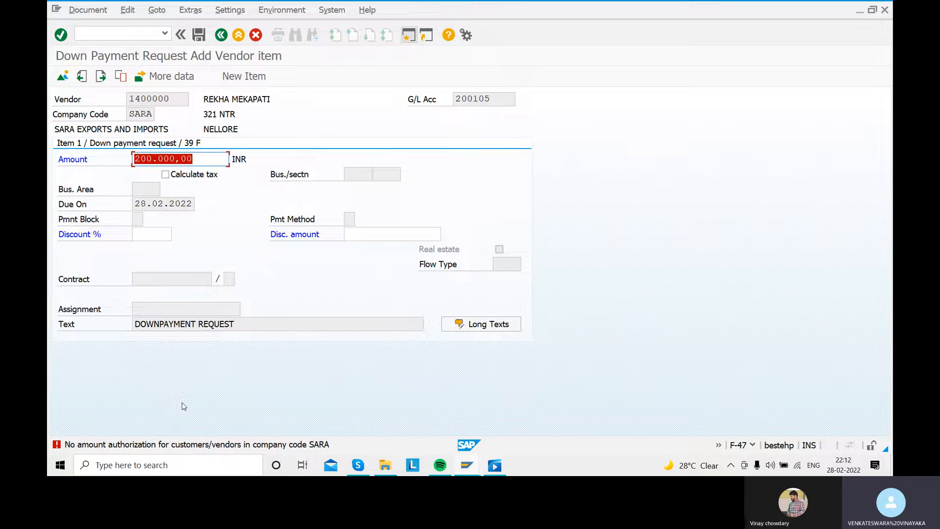
- Read the details of the amount authorization message, close them, and re-enter the amount 200000 to retry the item
{"action": "double_click", "coordinate": [152, 446]}
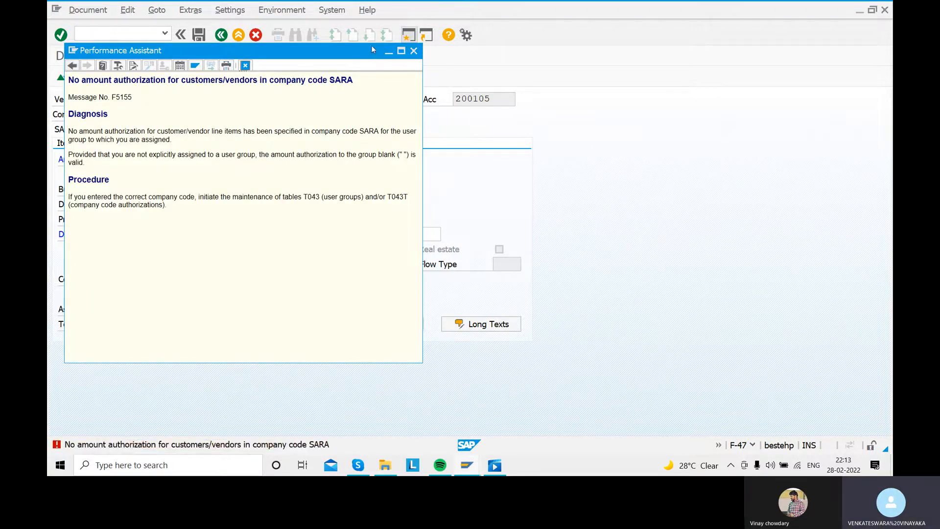
{"action": "left_click", "coordinate": [414, 51]}
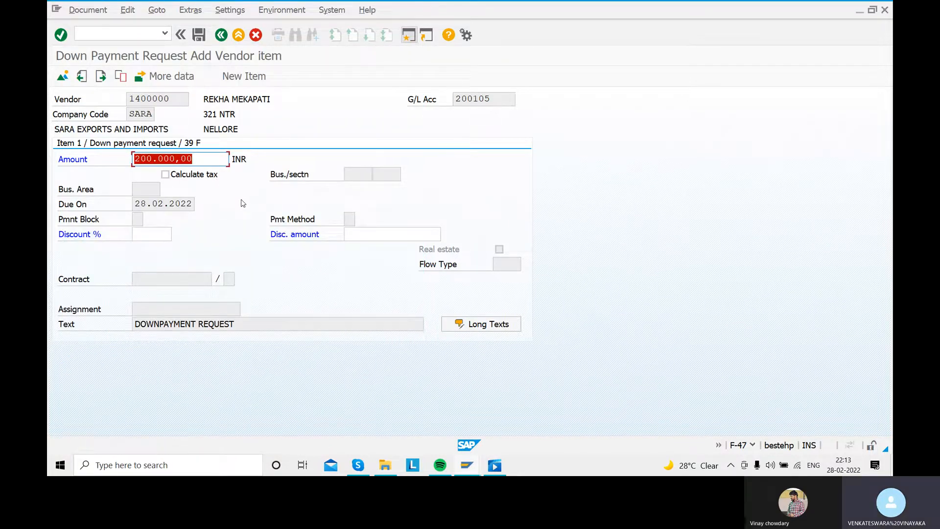
{"action": "key", "text": "BackSpace"}
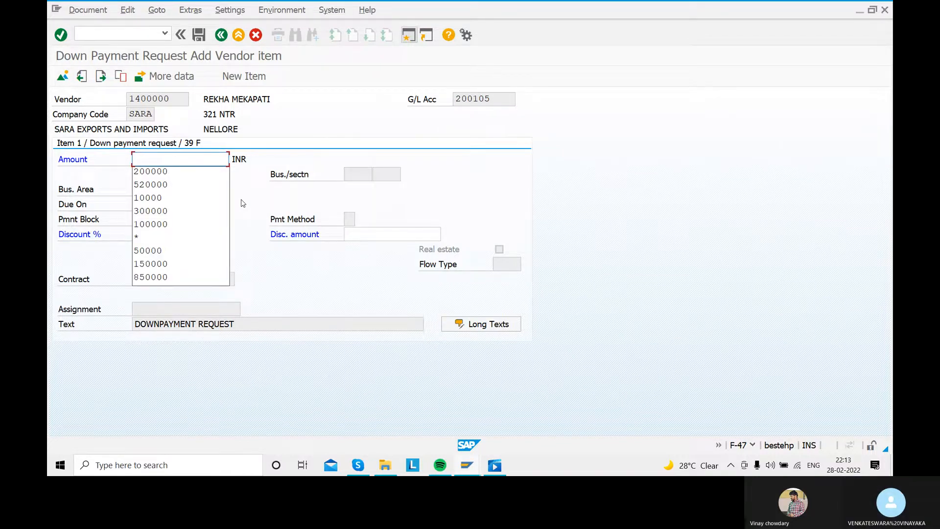
{"action": "type", "text": "200000"}
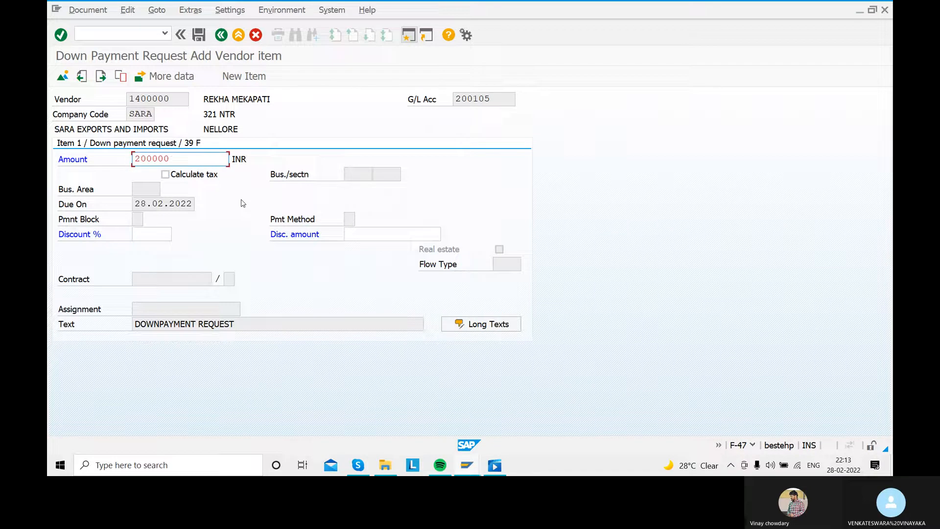
{"action": "key", "text": "Return"}
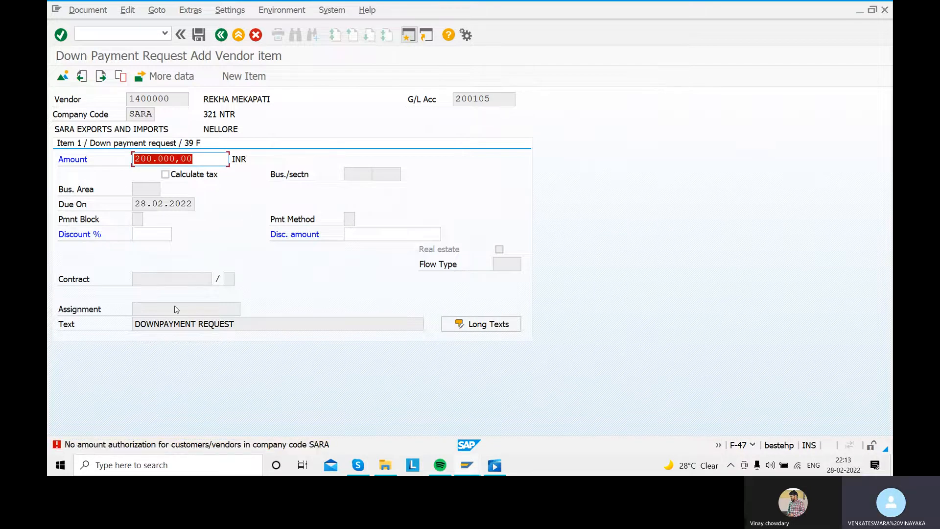
- Copy the title and message number from the amount authorization error details, and minimize the open windows to reach the desktop
{"action": "double_click", "coordinate": [184, 446]}
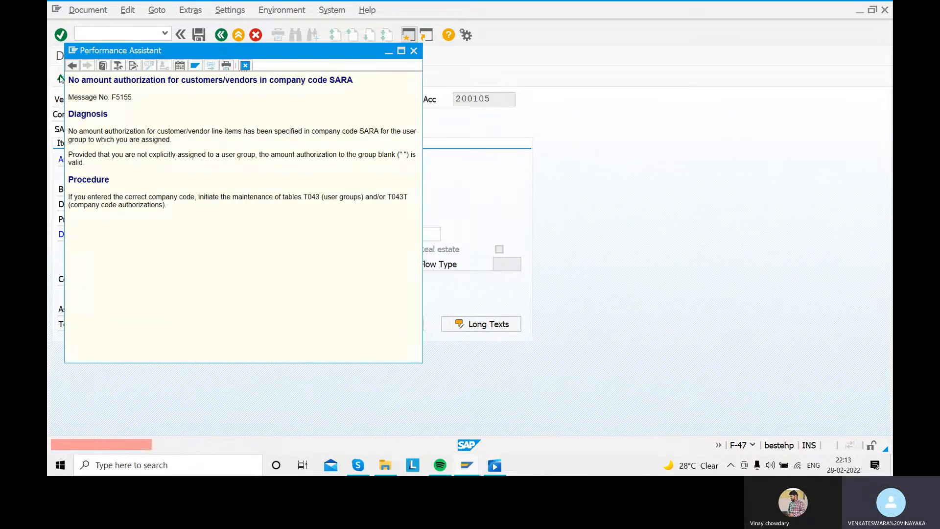
{"action": "left_click_drag", "start_coordinate": [133, 98], "coordinate": [56, 78]}
{"action": "key", "text": "ctrl+c"}
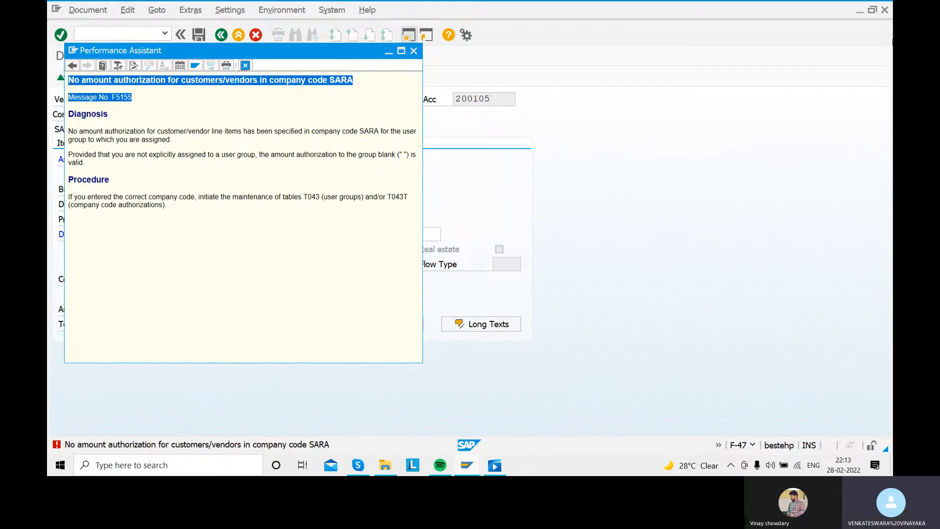
{"action": "left_click", "coordinate": [859, 13]}
{"action": "left_click", "coordinate": [857, 14]}
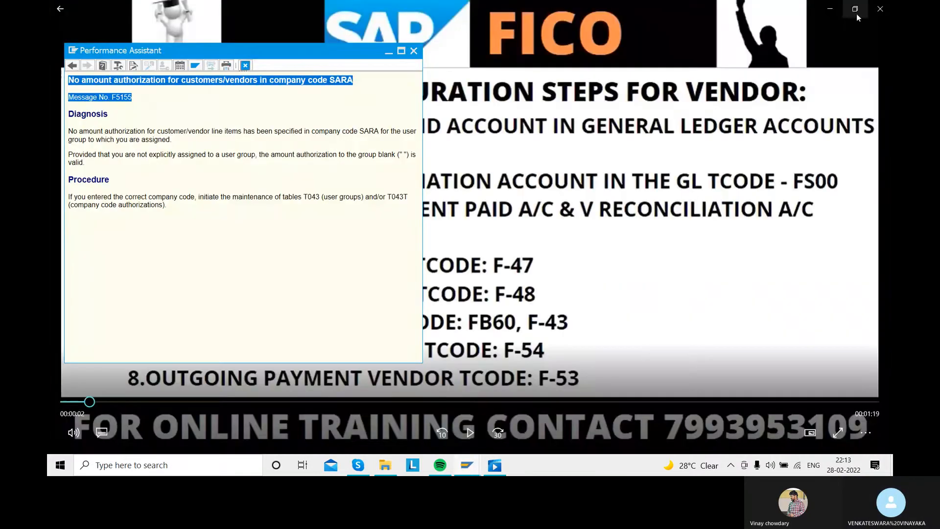
{"action": "left_click", "coordinate": [827, 12]}
{"action": "left_click", "coordinate": [852, 8]}
{"action": "left_click", "coordinate": [833, 5]}
{"action": "left_click", "coordinate": [389, 51]}
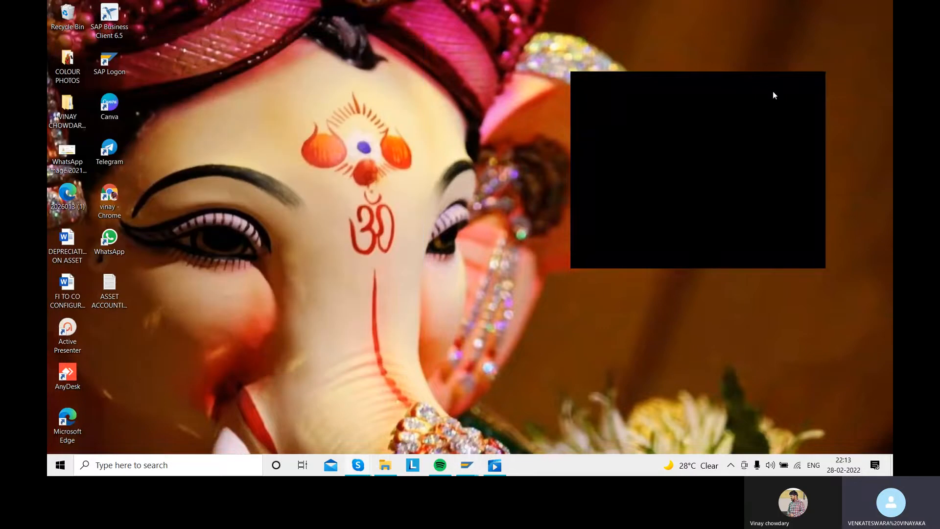
- Open Chrome and search the web for the copied error text with message number F5155
{"action": "left_click", "coordinate": [109, 201]}
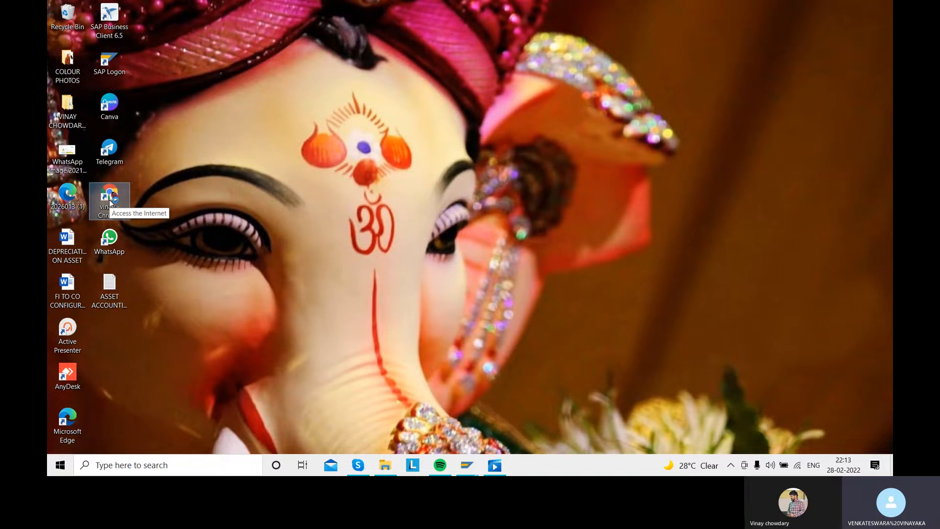
{"action": "double_click", "coordinate": [109, 200]}
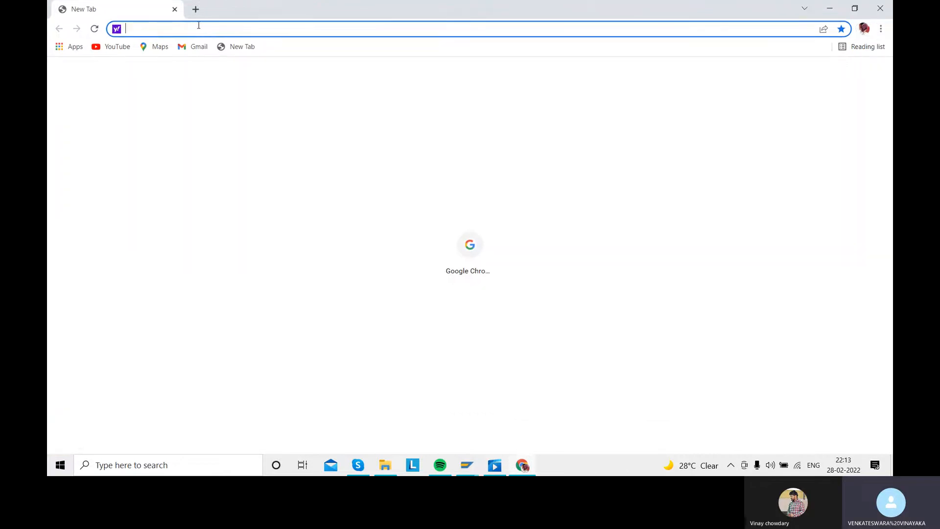
{"action": "key", "text": "ctrl+v"}
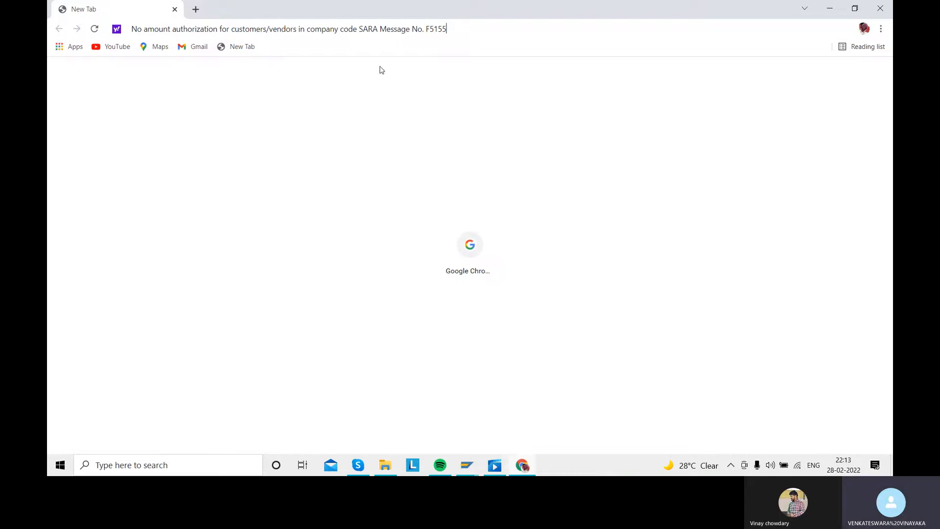
{"action": "key", "text": "Return"}
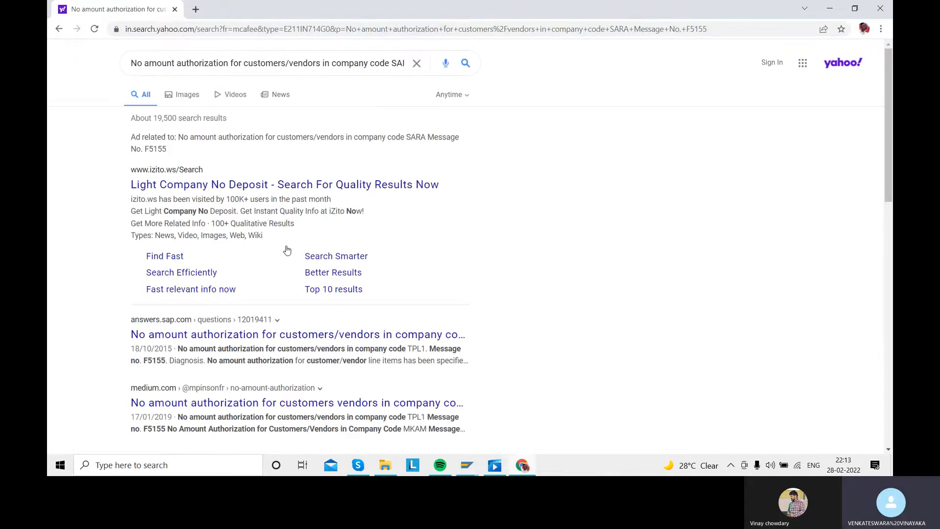
- Open the answers.sap.com result about message F5155 and read the question and its best answer
{"action": "scroll", "coordinate": [291, 237], "scroll_direction": "down", "scroll_amount": 2}
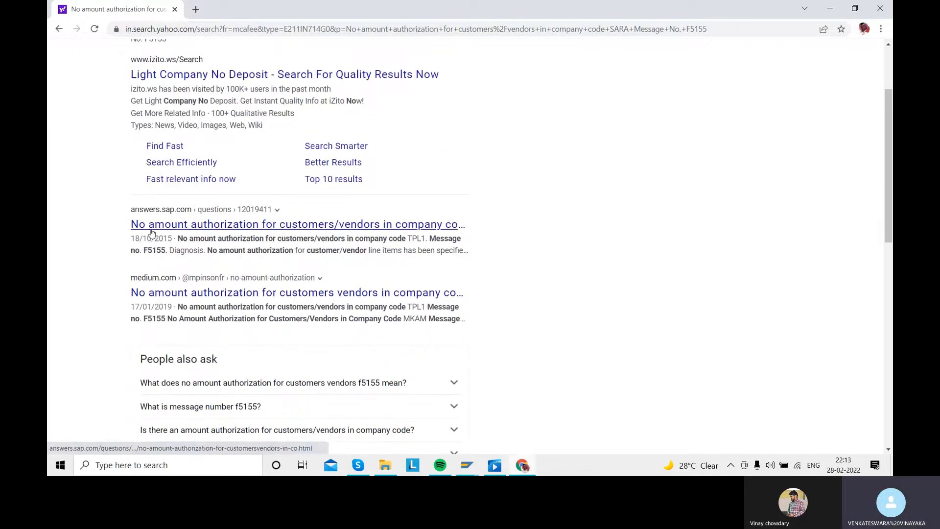
{"action": "left_click", "coordinate": [271, 233]}
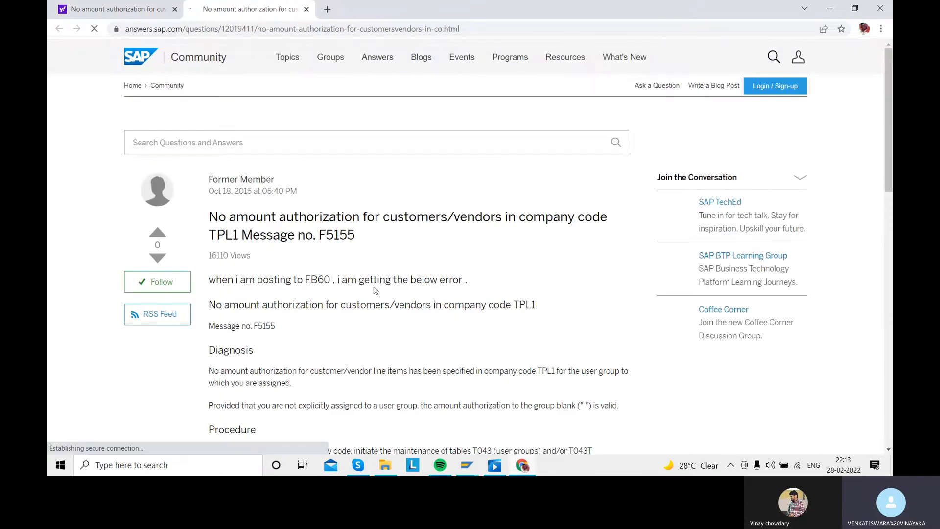
{"action": "scroll", "coordinate": [376, 292], "scroll_direction": "down", "scroll_amount": 3}
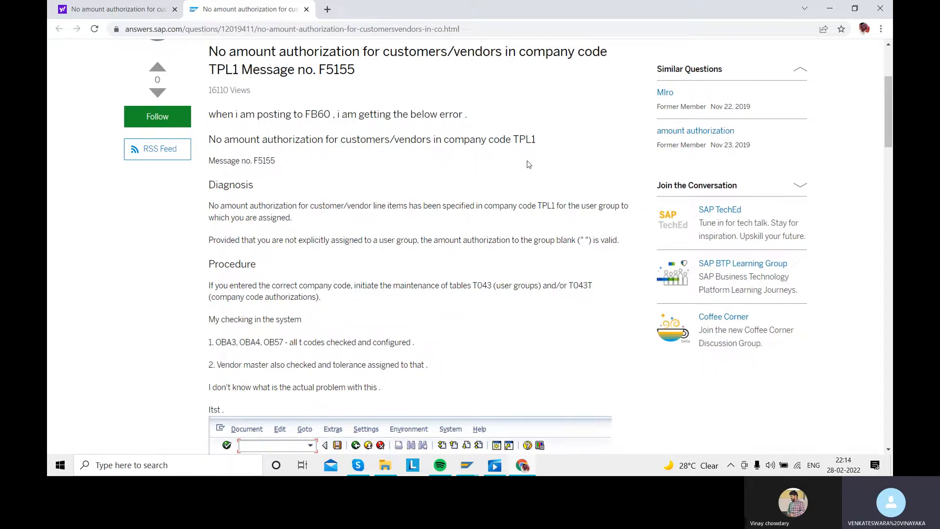
{"action": "scroll", "coordinate": [394, 196], "scroll_direction": "down", "scroll_amount": 10}
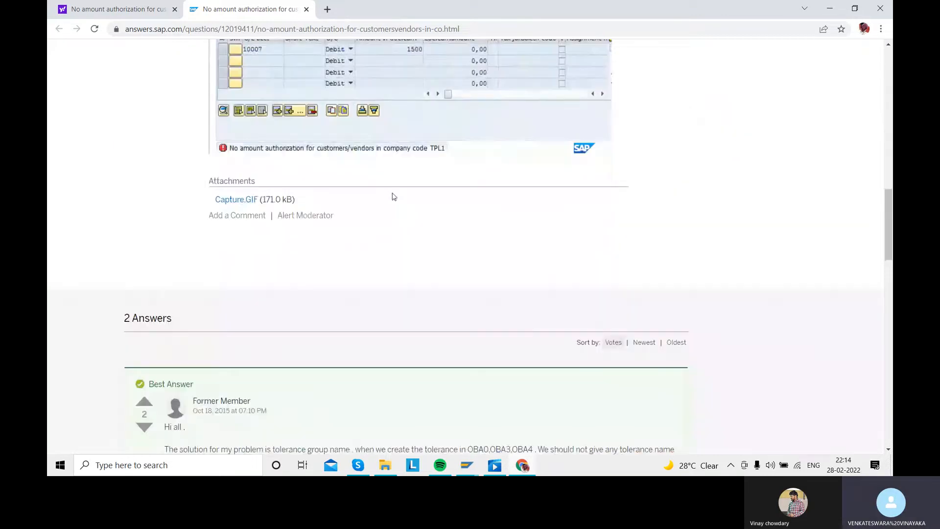
{"action": "scroll", "coordinate": [394, 196], "scroll_direction": "down", "scroll_amount": 6}
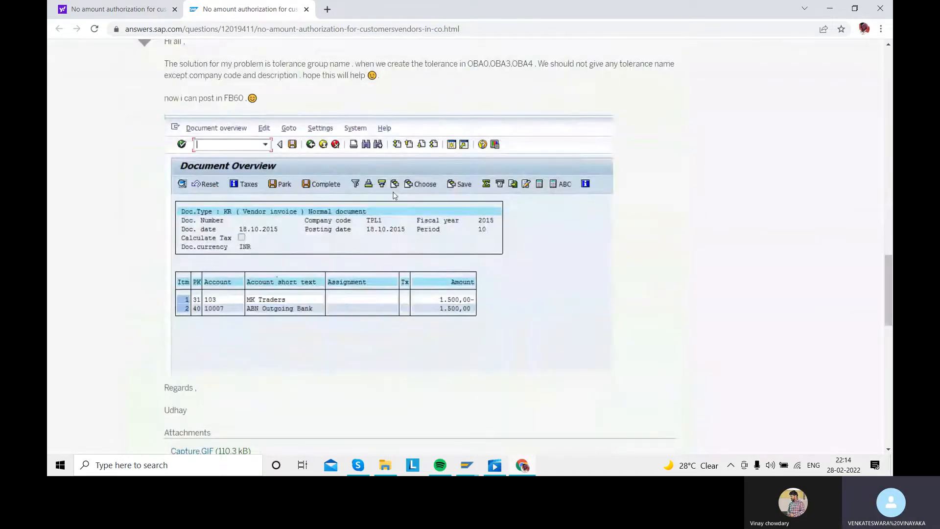
- Read the remaining answers and comments on the page, and review the procedure and transaction codes listed in the original question
{"action": "scroll", "coordinate": [394, 195], "scroll_direction": "up", "scroll_amount": 1}
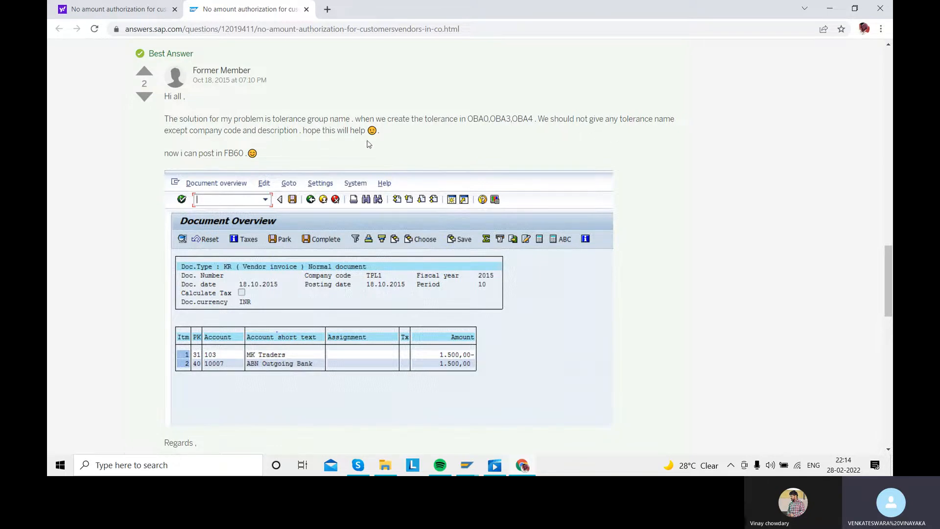
{"action": "scroll", "coordinate": [293, 222], "scroll_direction": "down", "scroll_amount": 6}
{"action": "scroll", "coordinate": [294, 223], "scroll_direction": "down", "scroll_amount": 2}
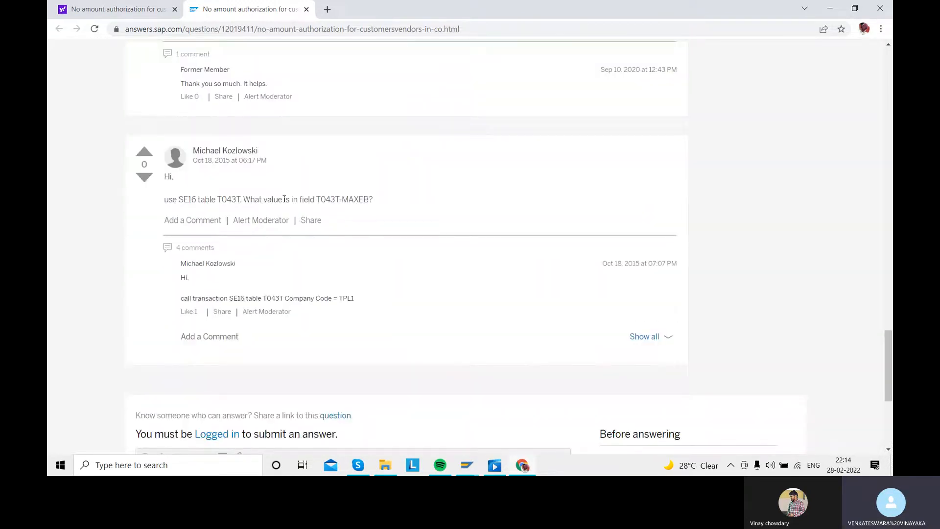
{"action": "scroll", "coordinate": [253, 209], "scroll_direction": "up", "scroll_amount": 3}
{"action": "scroll", "coordinate": [252, 208], "scroll_direction": "down", "scroll_amount": 5}
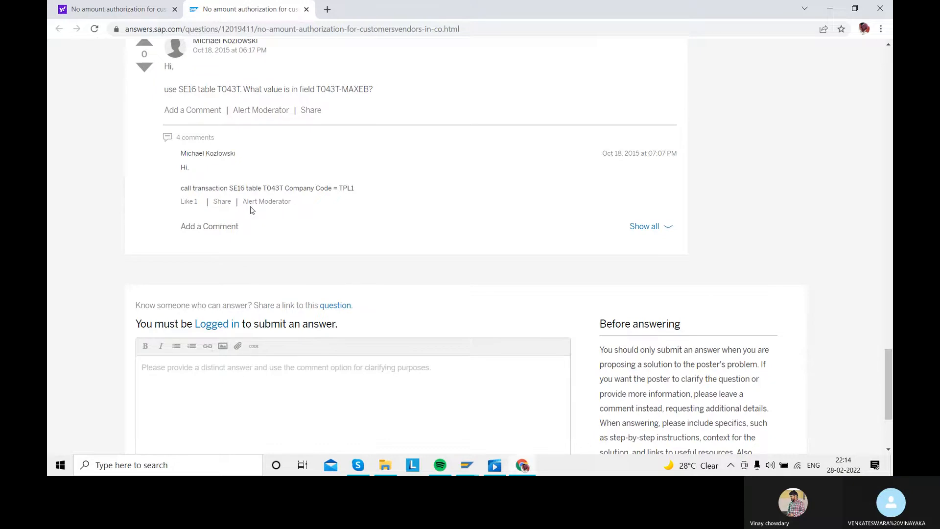
{"action": "scroll", "coordinate": [252, 210], "scroll_direction": "up", "scroll_amount": 4}
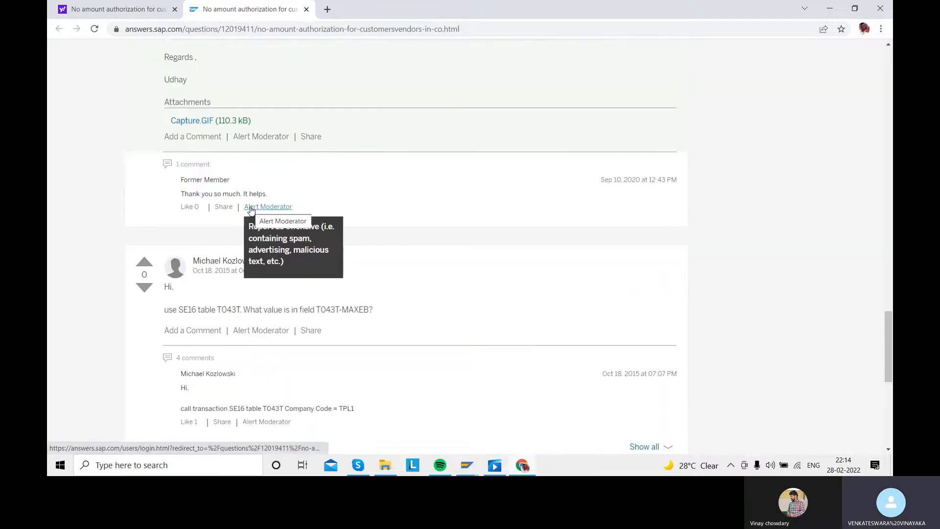
{"action": "scroll", "coordinate": [345, 247], "scroll_direction": "up", "scroll_amount": 1}
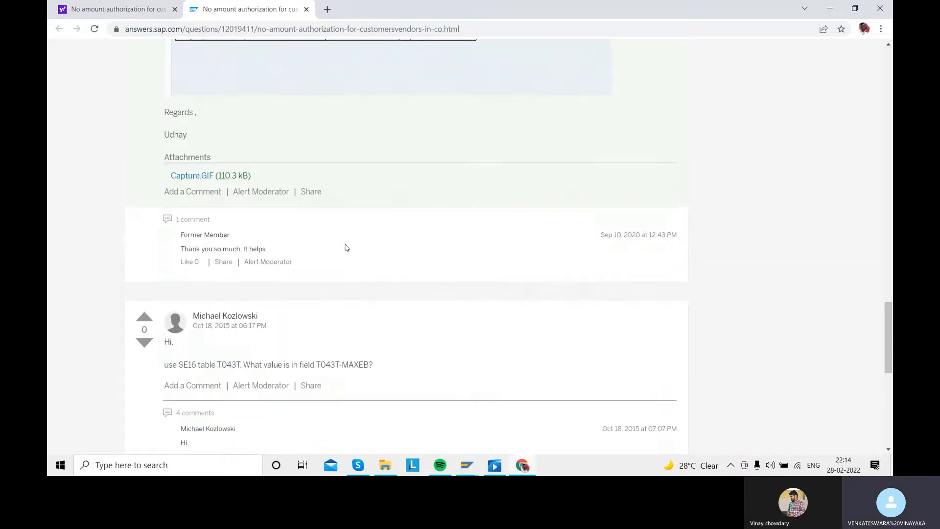
{"action": "scroll", "coordinate": [346, 247], "scroll_direction": "up", "scroll_amount": 15}
{"action": "scroll", "coordinate": [346, 235], "scroll_direction": "down", "scroll_amount": 3}
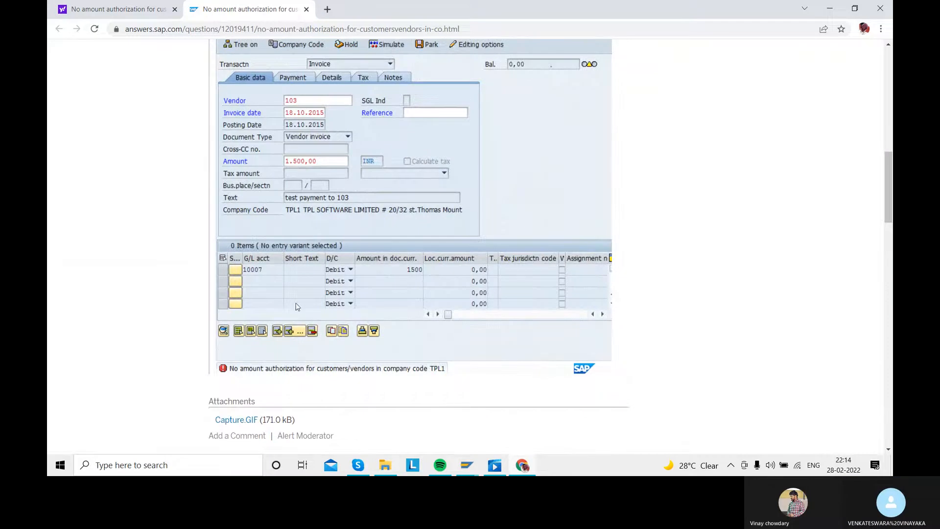
{"action": "scroll", "coordinate": [296, 306], "scroll_direction": "up", "scroll_amount": 5}
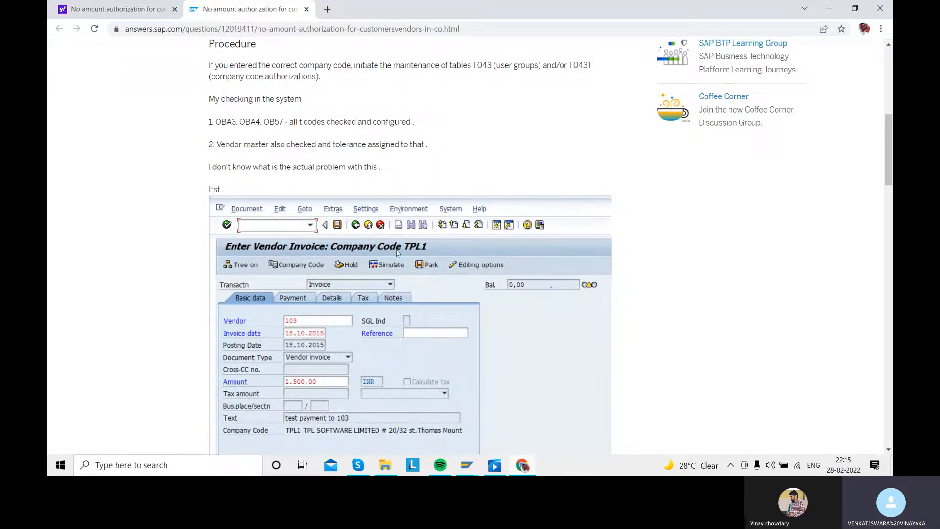
- Switch to the SAP down payment request window, open a new session, and start the change vendor transaction XK02
{"action": "left_click", "coordinate": [461, 468]}
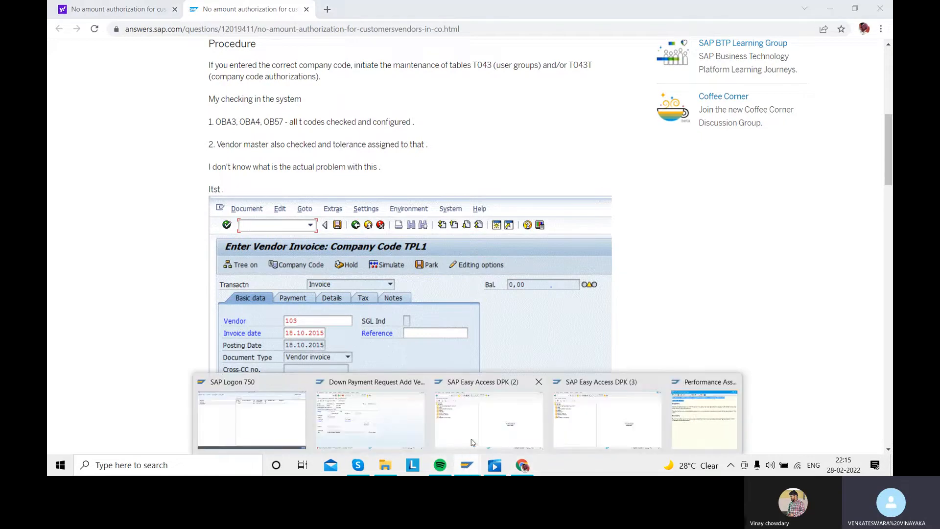
{"action": "left_click", "coordinate": [372, 408]}
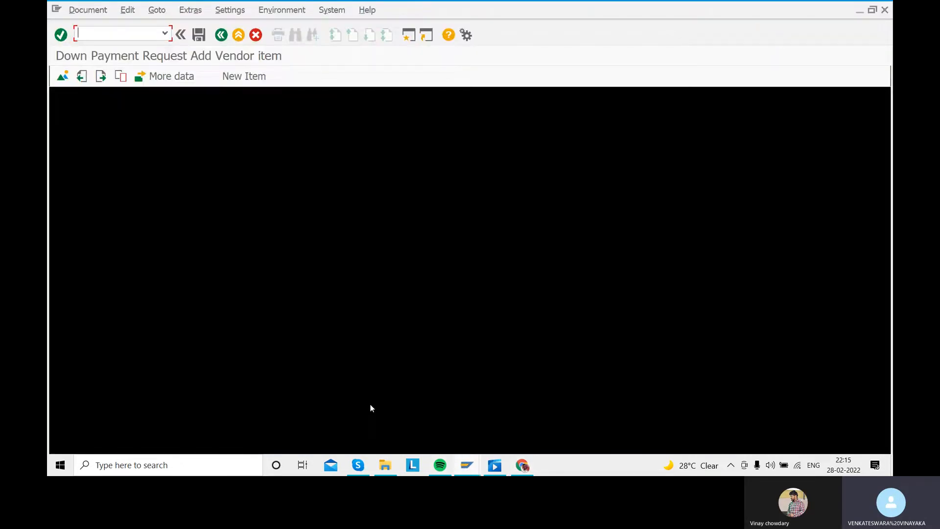
{"action": "left_click", "coordinate": [409, 35]}
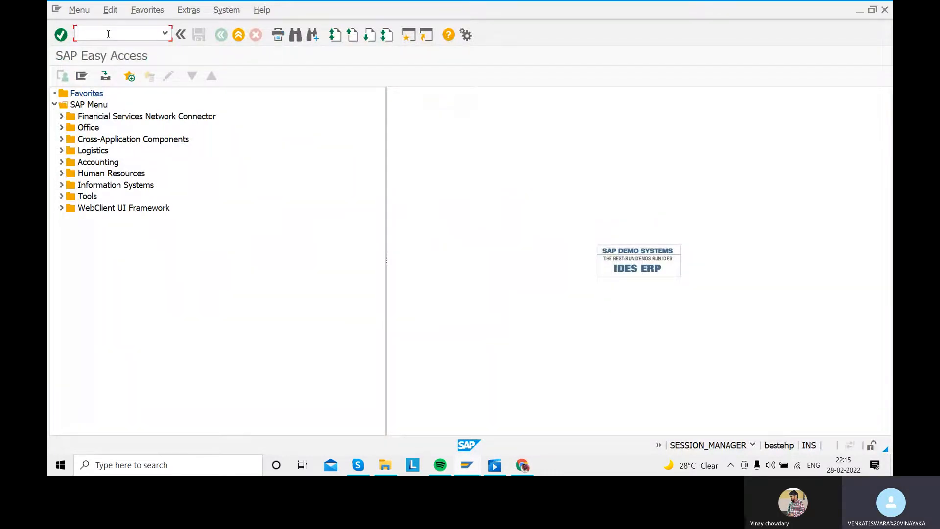
{"action": "type", "text": "O"}
{"action": "key", "text": "Return"}
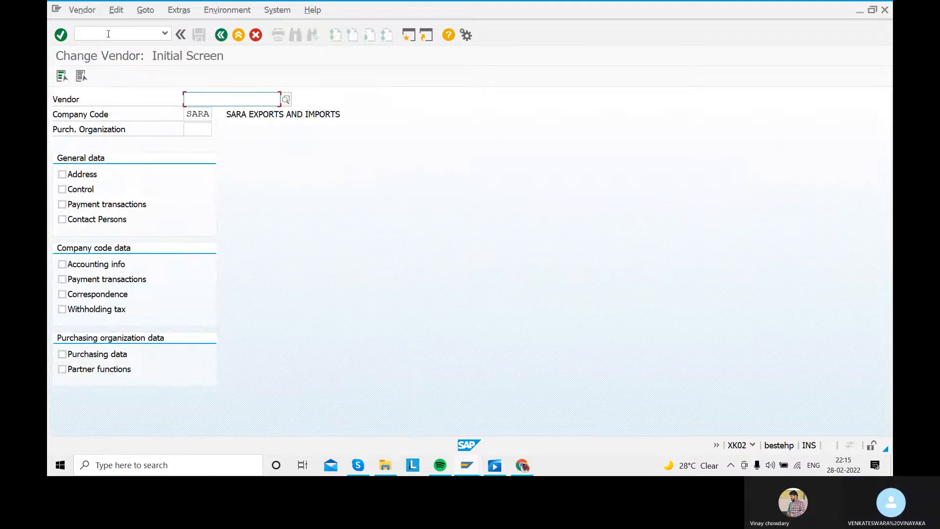
- Search for vendors in country IN and choose the vendor used in the down payment request
{"action": "left_click", "coordinate": [287, 98]}
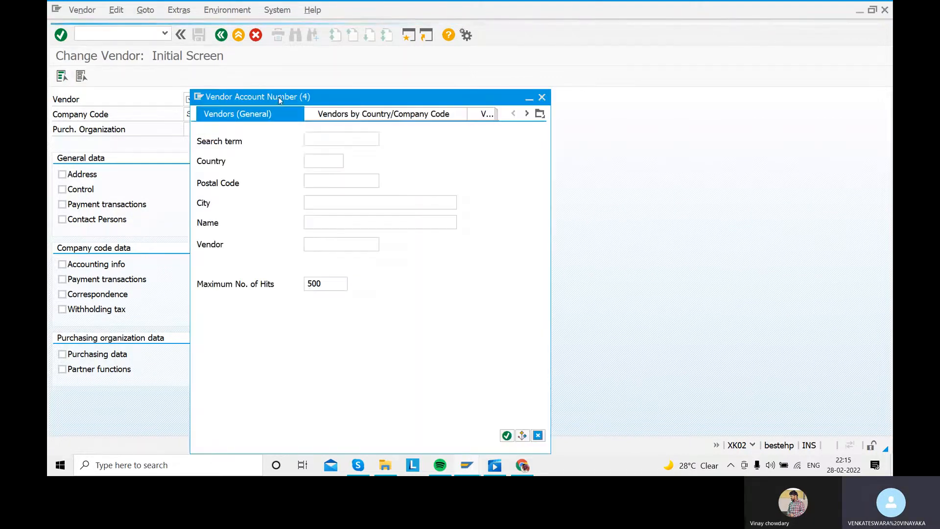
{"action": "left_click", "coordinate": [315, 162]}
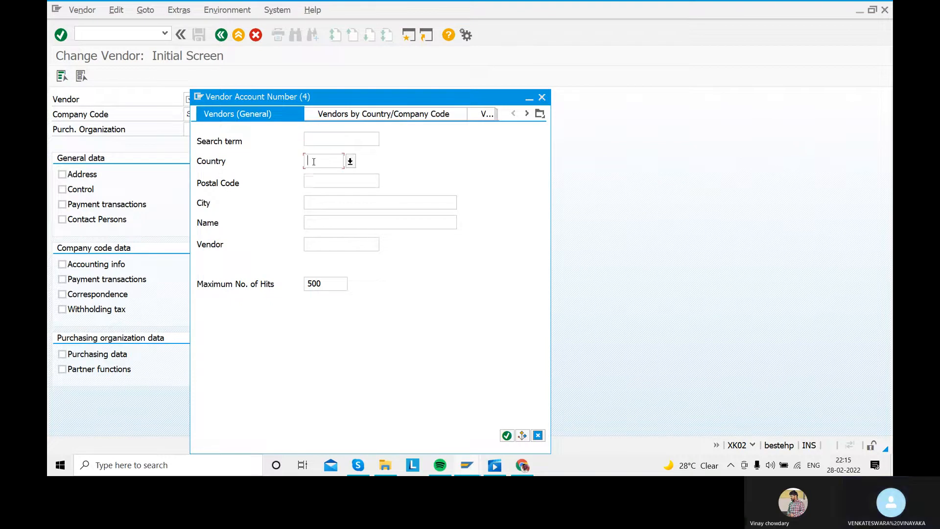
{"action": "type", "text": "IN"}
{"action": "key", "text": "Return"}
{"action": "scroll", "coordinate": [416, 208], "scroll_direction": "down", "scroll_amount": 5}
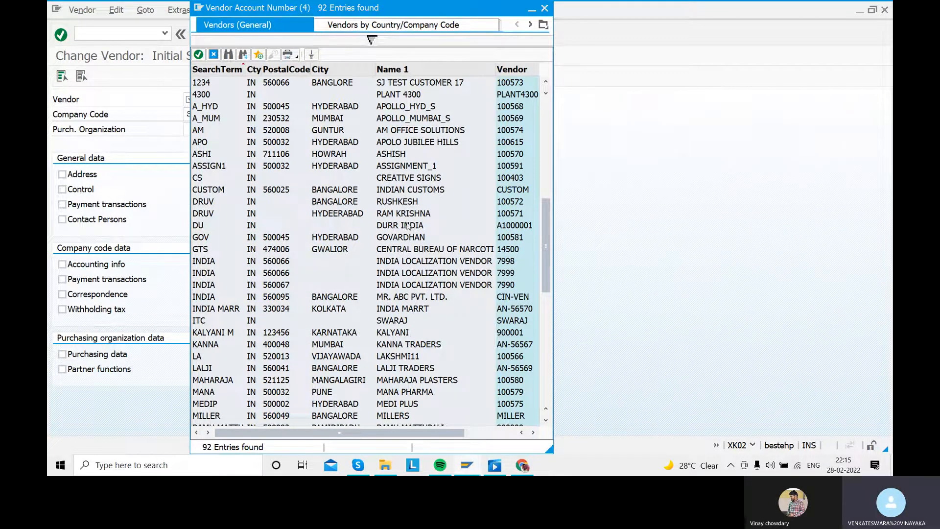
{"action": "scroll", "coordinate": [405, 227], "scroll_direction": "down", "scroll_amount": 2}
{"action": "double_click", "coordinate": [398, 368]}
- Select all general data views plus accounting info, payment transactions and correspondence for company code SARA, and open the vendor master
{"action": "left_click", "coordinate": [62, 175]}
{"action": "left_click", "coordinate": [61, 189]}
{"action": "left_click", "coordinate": [62, 204]}
{"action": "left_click", "coordinate": [62, 219]}
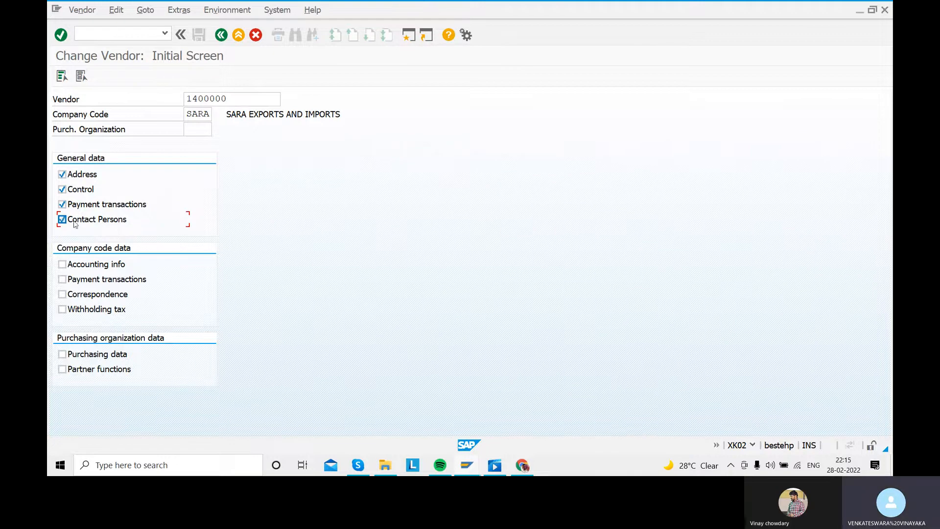
{"action": "left_click", "coordinate": [62, 264]}
{"action": "left_click", "coordinate": [62, 279]}
{"action": "left_click", "coordinate": [62, 294]}
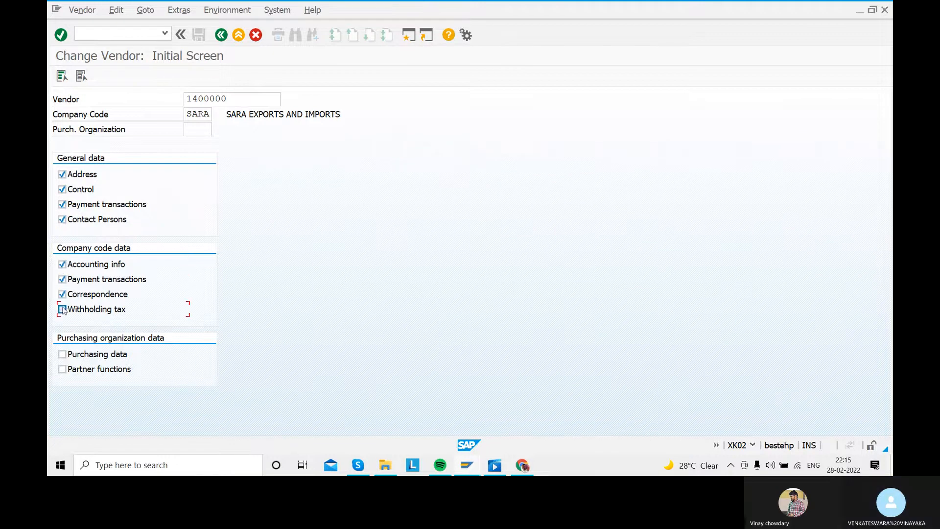
{"action": "key", "text": "Return"}
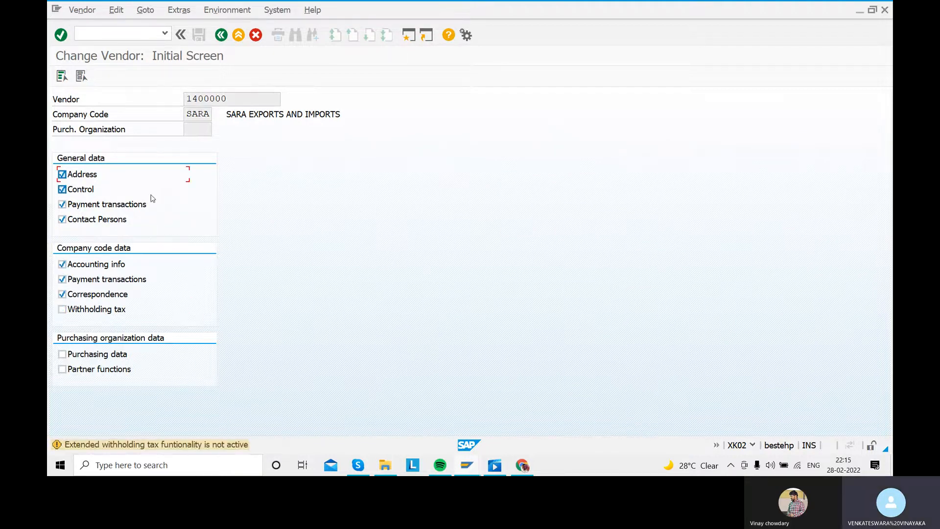
{"action": "key", "text": "Return"}
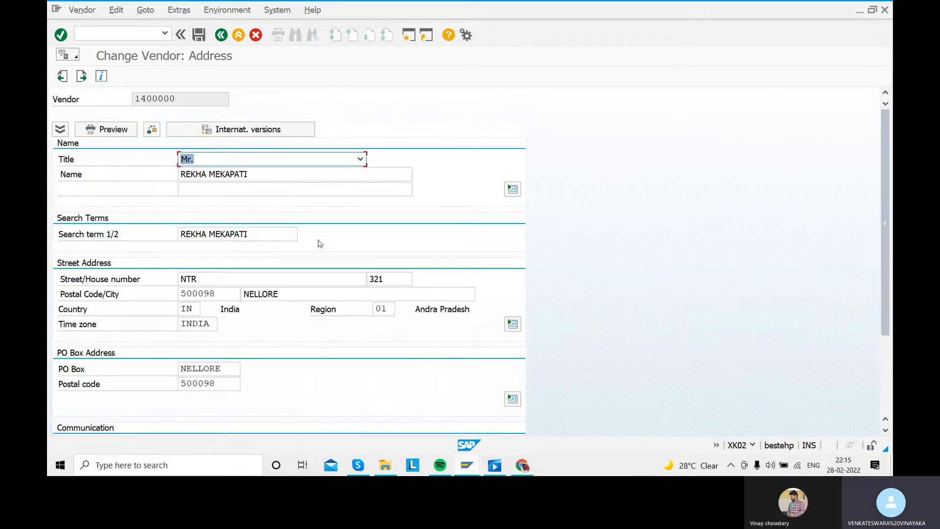
- Advance through the vendor's general and accounting information screens to the company code payment transactions
{"action": "key", "text": "Return"}
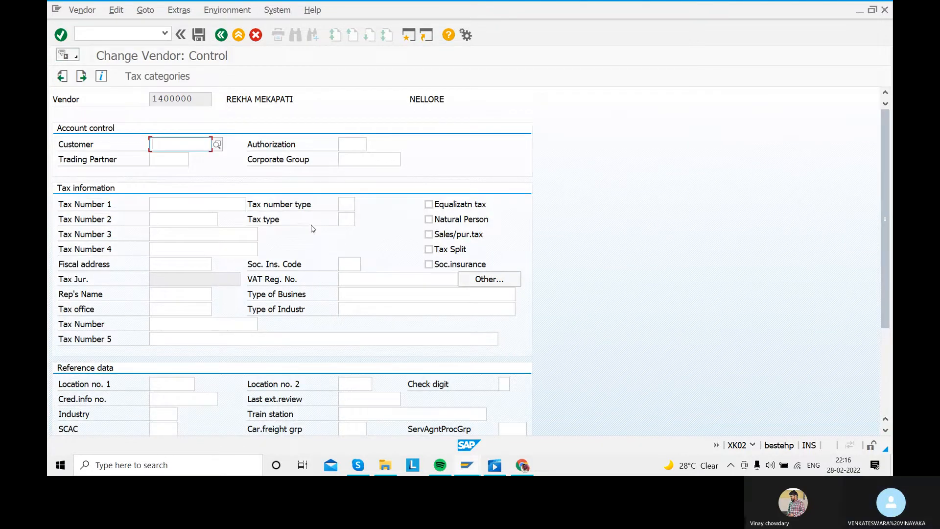
{"action": "key", "text": "Return"}
{"action": "key", "text": "Return"}
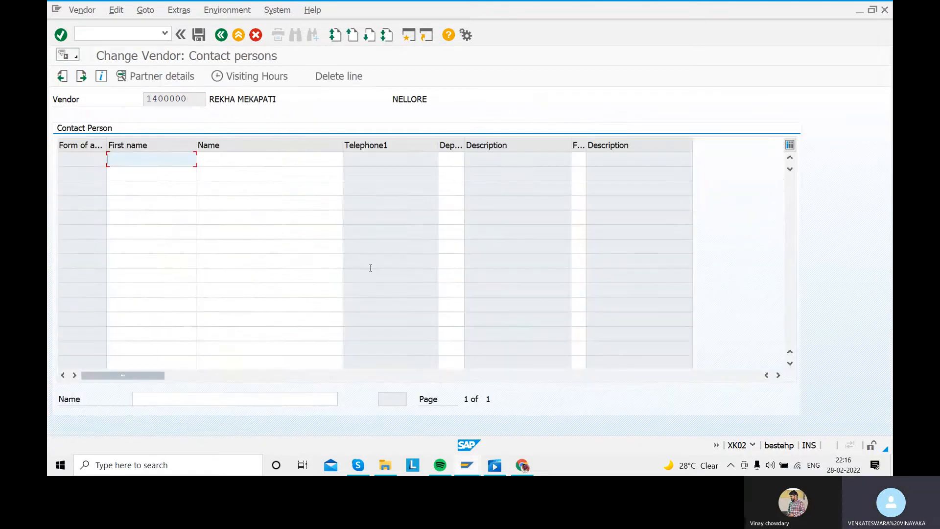
{"action": "key", "text": "Return"}
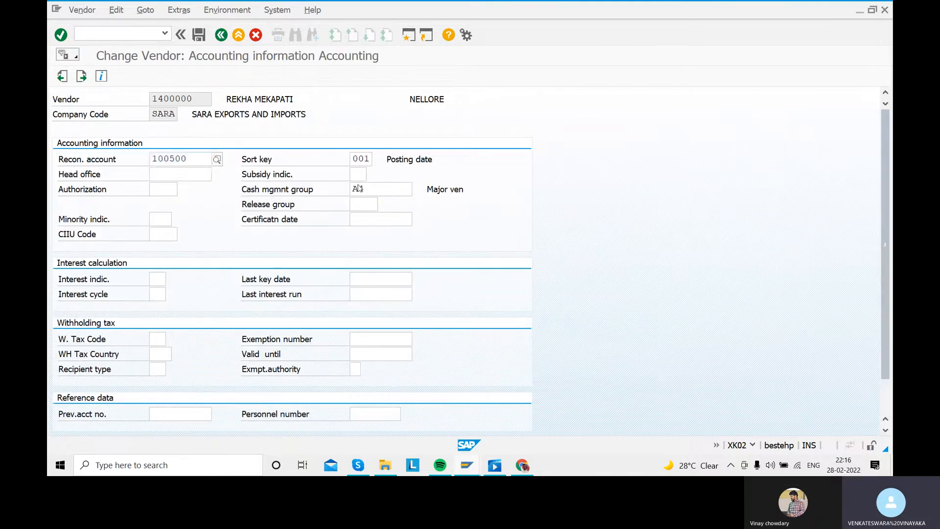
{"action": "key", "text": "Return"}
- Set the vendor's payment data tolerance group to SARA, save the vendor, and leave the transaction
{"action": "left_click", "coordinate": [382, 159]}
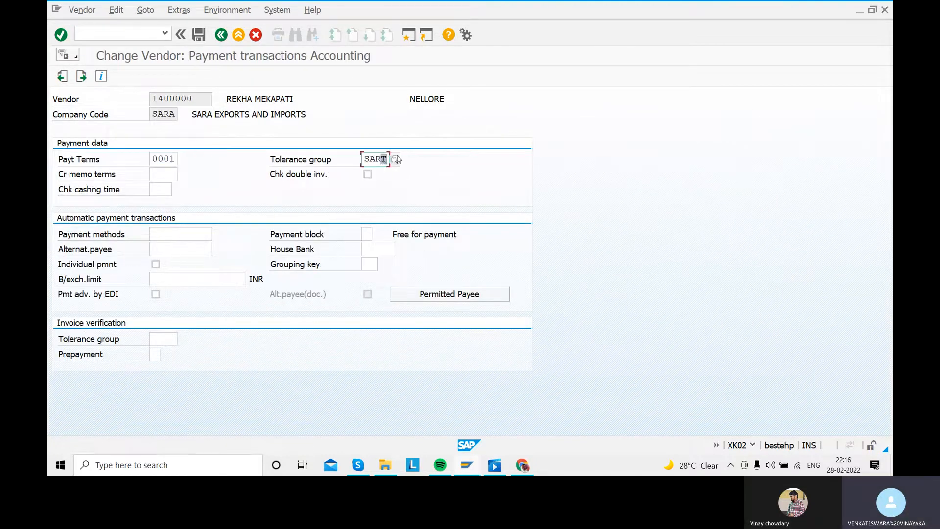
{"action": "left_click", "coordinate": [399, 158]}
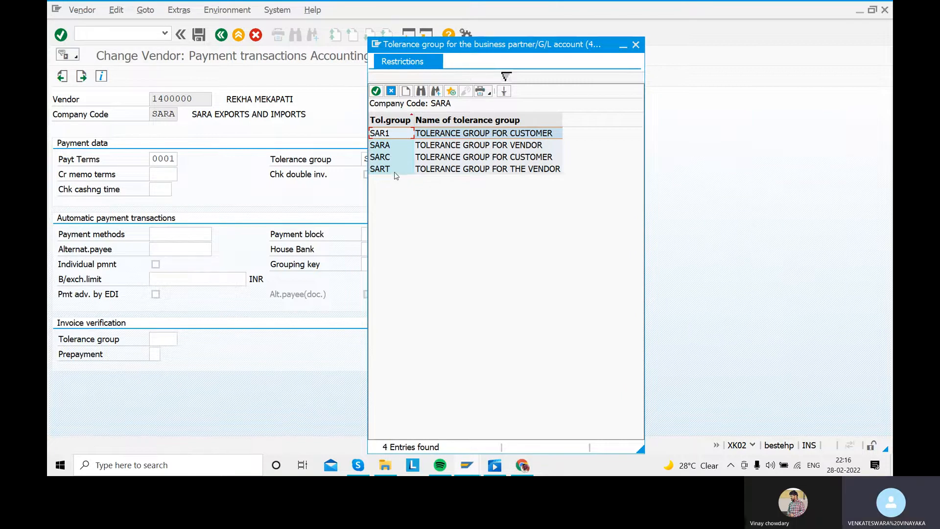
{"action": "double_click", "coordinate": [417, 145]}
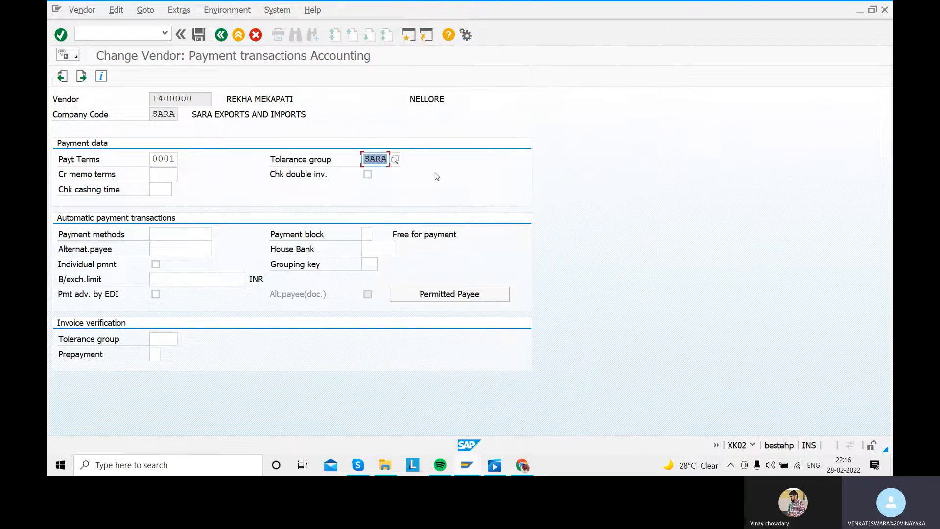
{"action": "left_click", "coordinate": [198, 34]}
{"action": "left_click", "coordinate": [221, 35]}
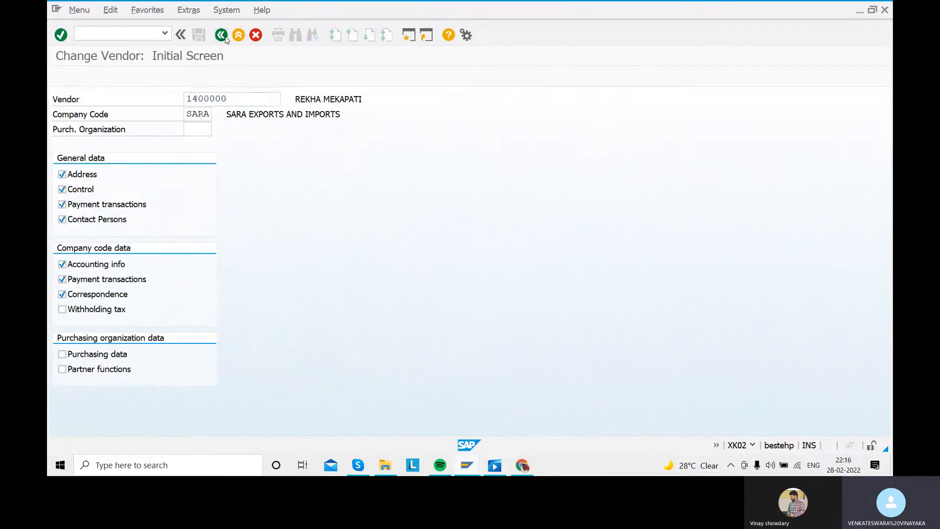
- Switch back to the down payment request session and retry the vendor item
{"action": "left_click", "coordinate": [519, 466]}
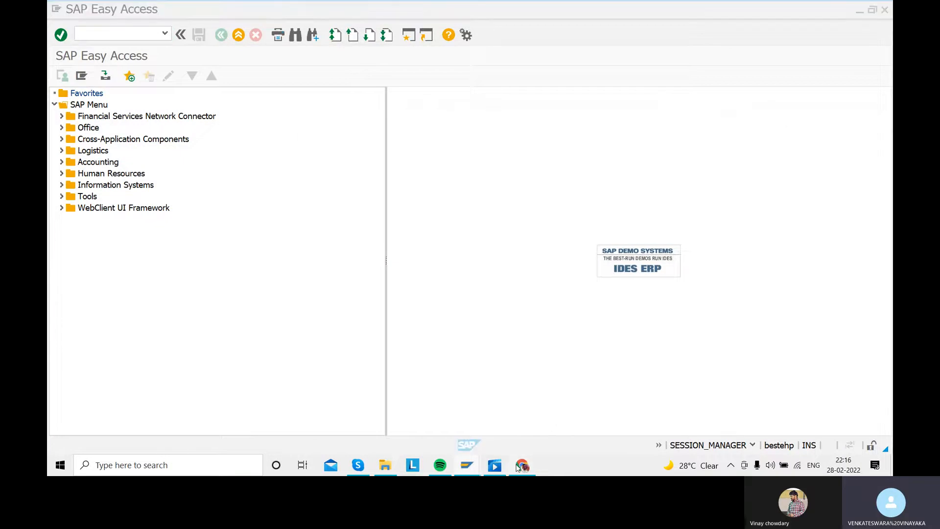
{"action": "left_click", "coordinate": [521, 466]}
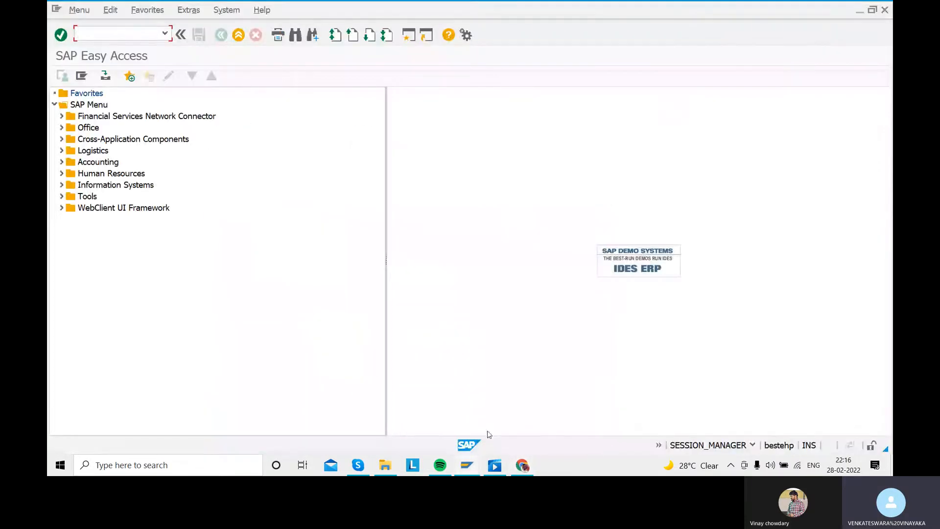
{"action": "left_click", "coordinate": [471, 468]}
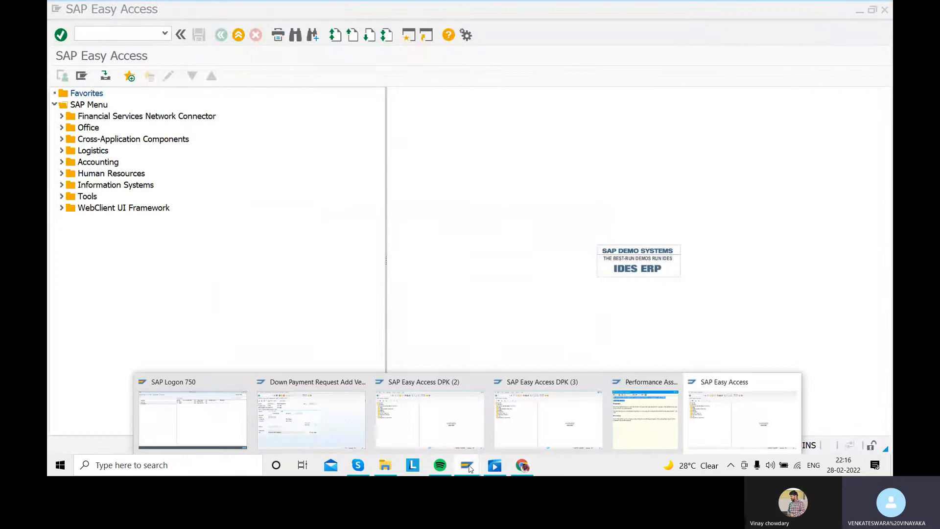
{"action": "left_click", "coordinate": [311, 419]}
{"action": "key", "text": "Return"}
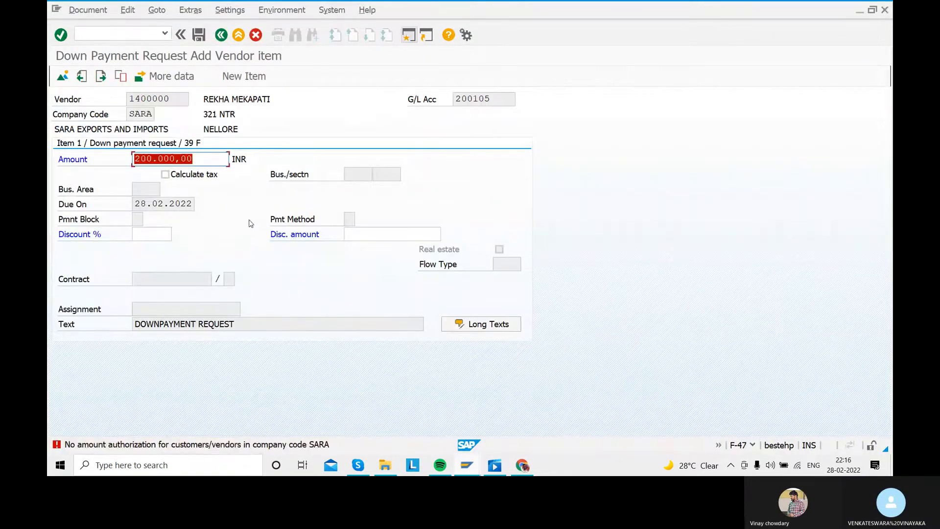
- Discard the current down payment request and return to a blank header data screen
{"action": "left_click", "coordinate": [260, 36]}
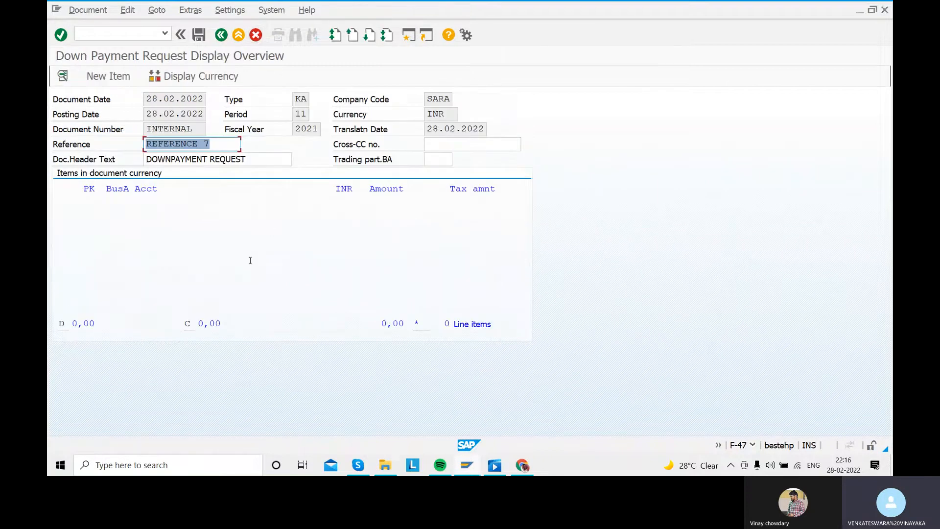
{"action": "left_click", "coordinate": [256, 35]}
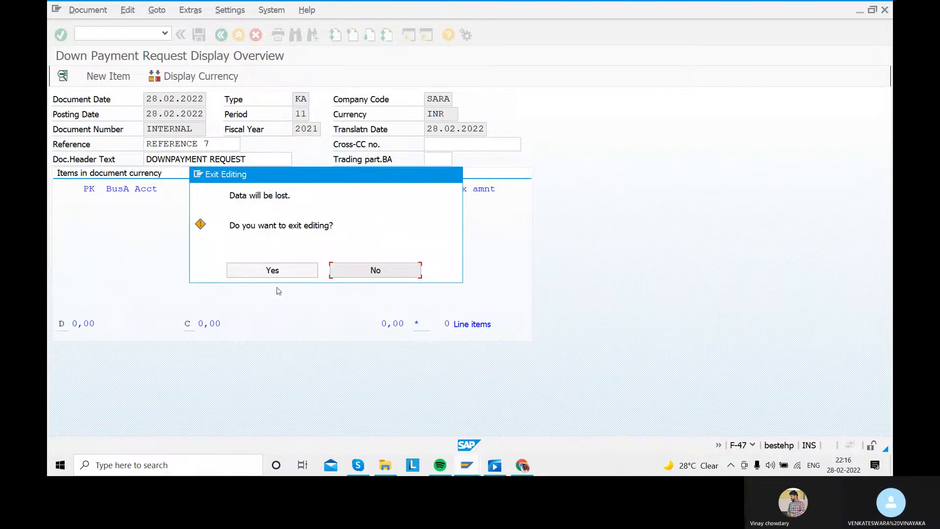
{"action": "left_click", "coordinate": [272, 270]}
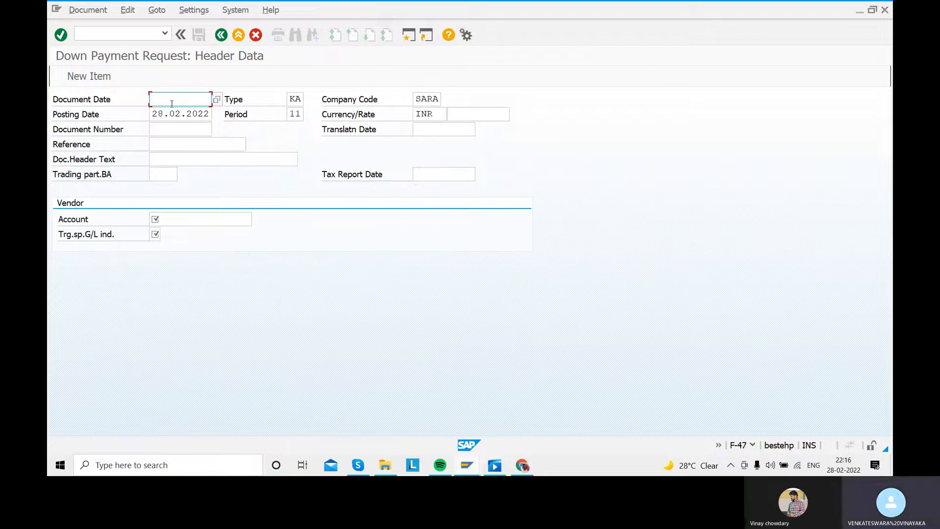
- Enter document date 28.02.2022 and header text DOWNPAYMENT REQUEST in the new down payment request
{"action": "type", "text": "2022"}
{"action": "left_click", "coordinate": [182, 160]}
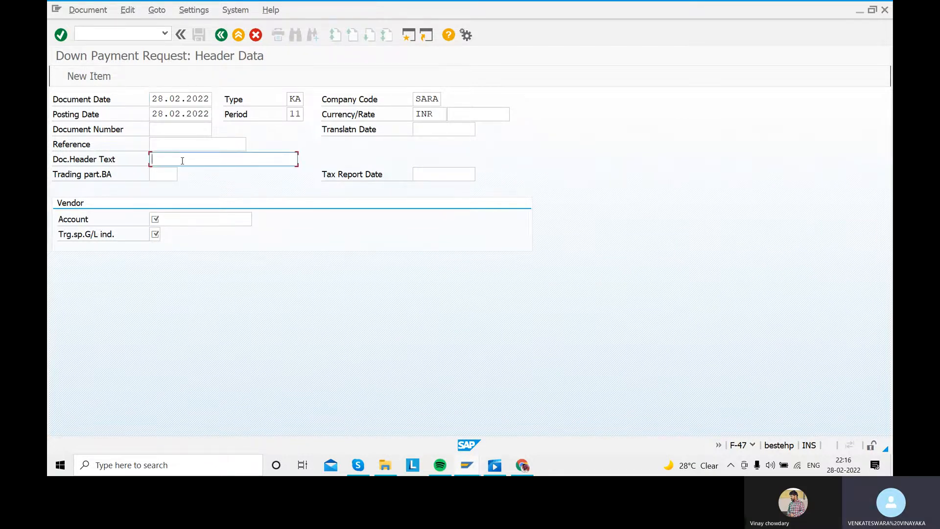
{"action": "left_click", "coordinate": [182, 160]}
{"action": "key", "text": "Down"}
{"action": "key", "text": "Tab"}
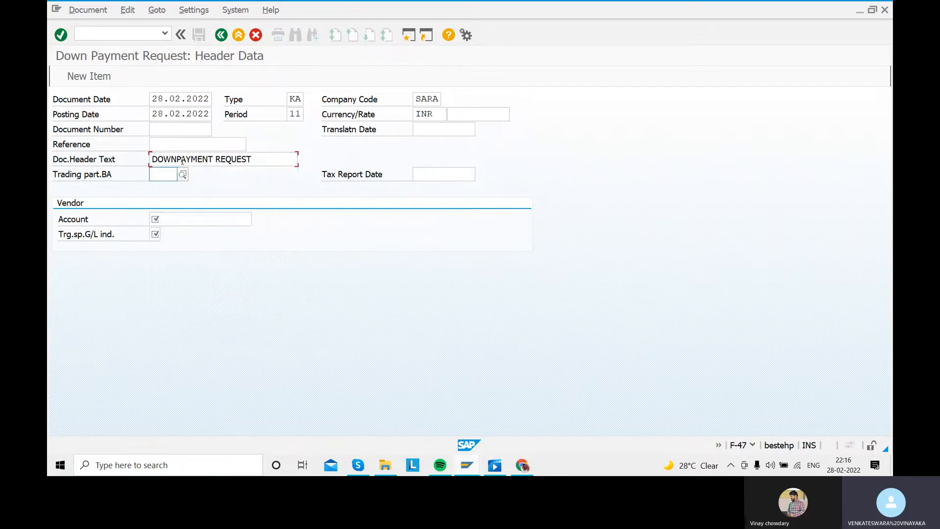
- Enter the vendor's account number and target special G/L indicator F, and proceed to the vendor item
{"action": "left_click", "coordinate": [194, 219]}
{"action": "left_click", "coordinate": [195, 214]}
{"action": "key", "text": "Down"}
{"action": "key", "text": "Tab"}
{"action": "key", "text": "Down"}
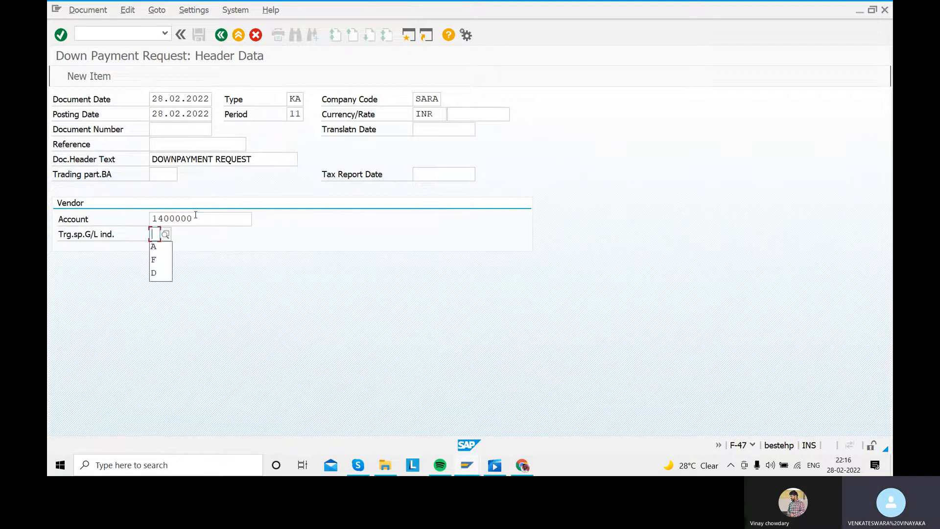
{"action": "type", "text": "F"}
{"action": "key", "text": "Return"}
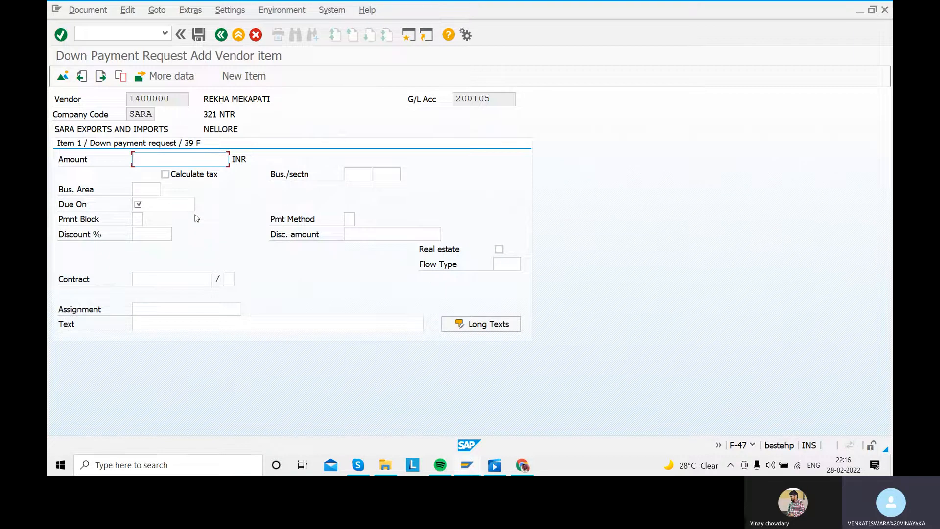
- Fill in the vendor item with amount 200000 INR, due date 28.02.2022 and text DOWNPAYMENT REQUEST
{"action": "type", "text": "200000"}
{"action": "left_click", "coordinate": [157, 205]}
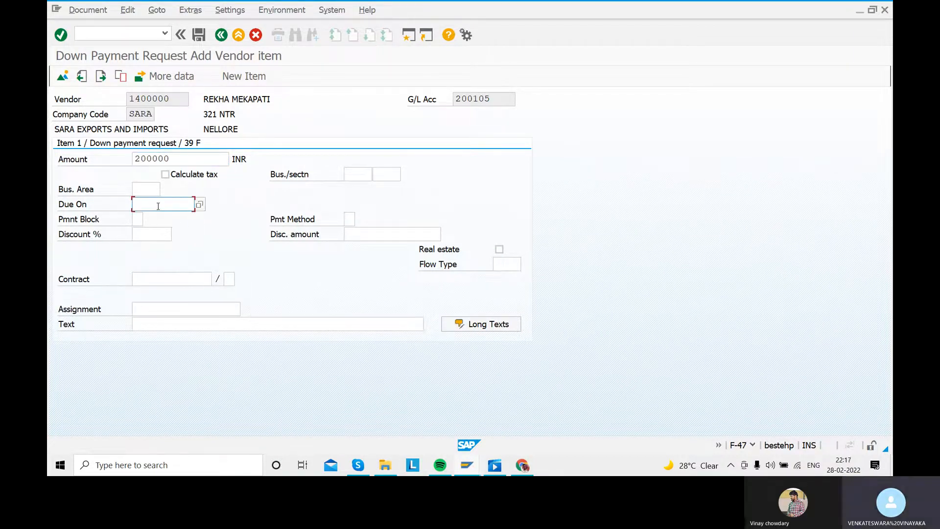
{"action": "type", "text": "28.02"}
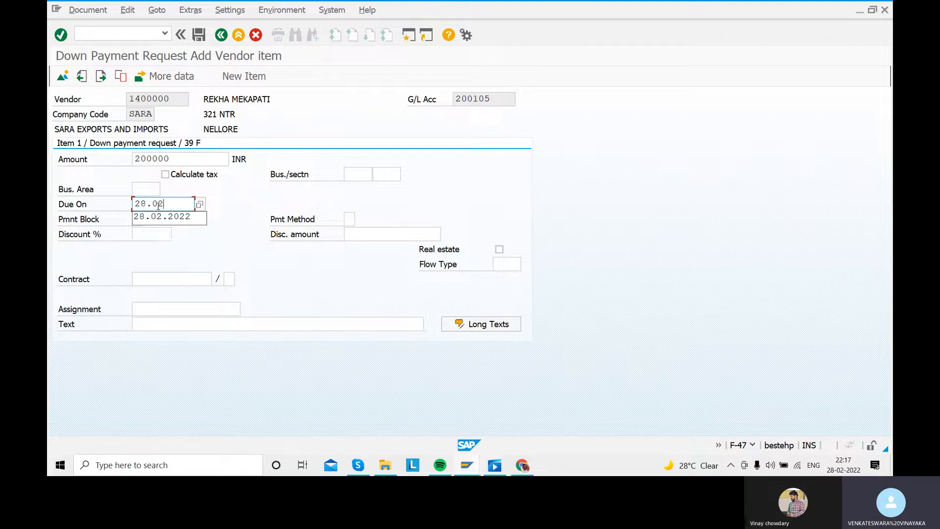
{"action": "type", "text": ".2022"}
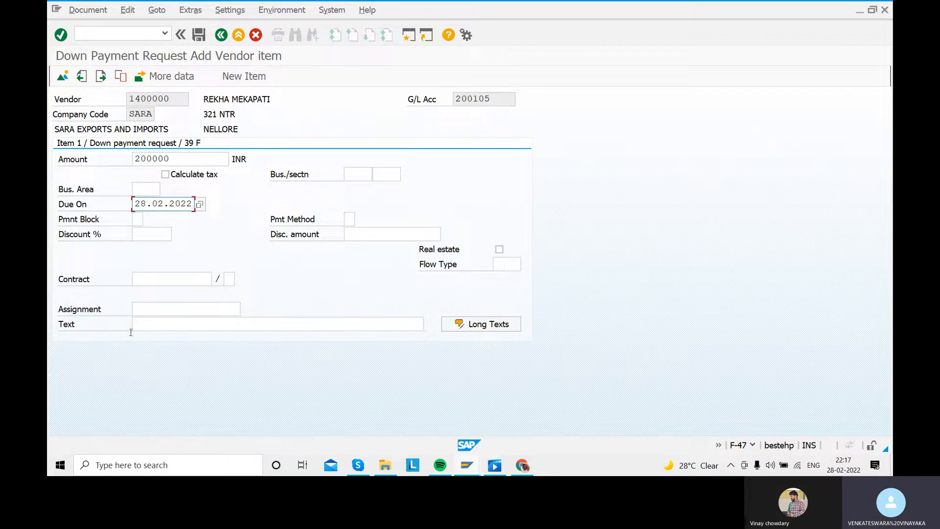
{"action": "left_click", "coordinate": [144, 325]}
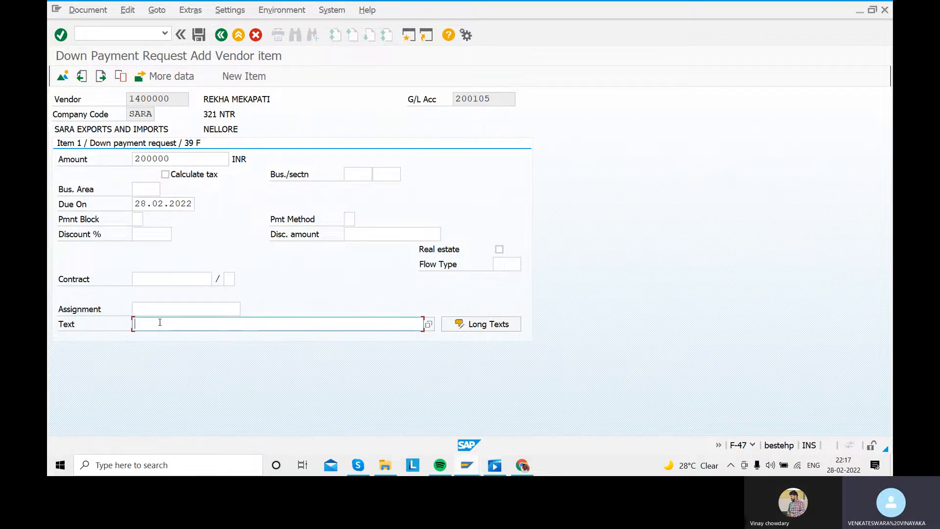
{"action": "type", "text": "VE"}
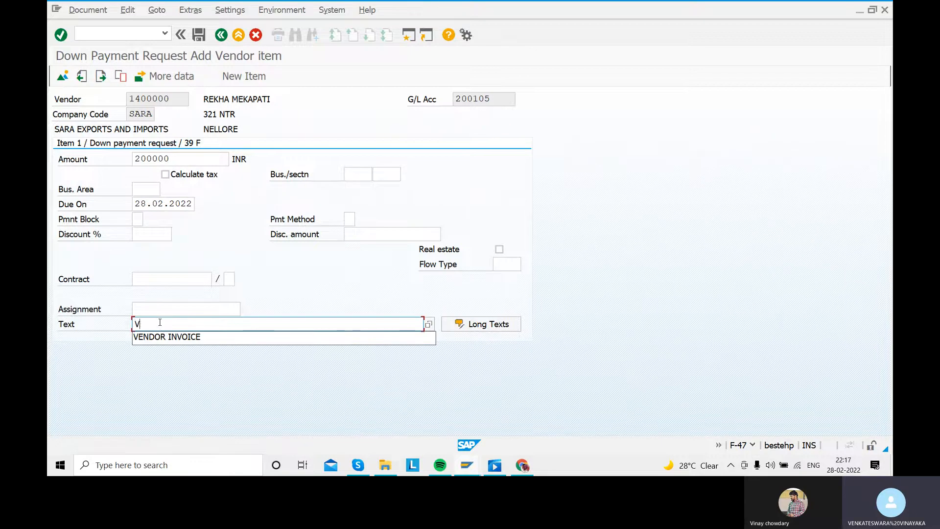
{"action": "key", "text": "BackSpace"}
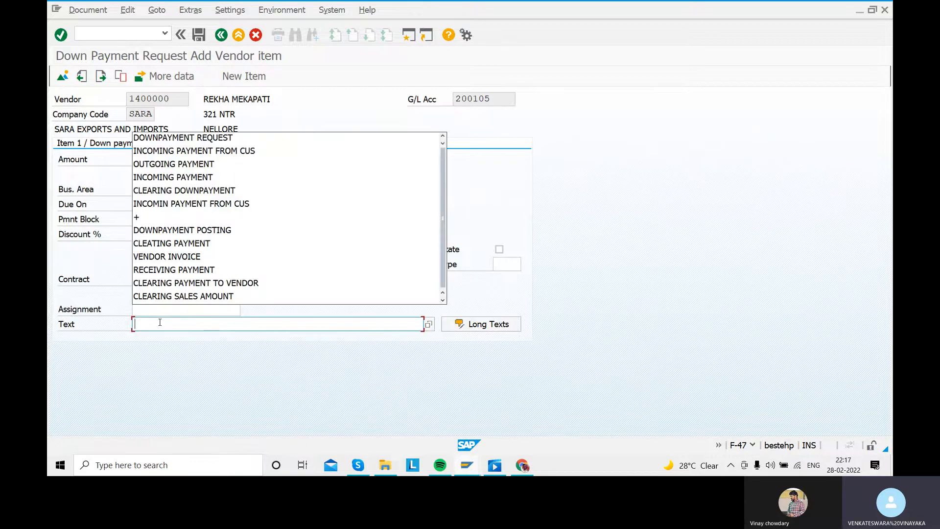
{"action": "left_click", "coordinate": [168, 138]}
{"action": "key", "text": "Return"}
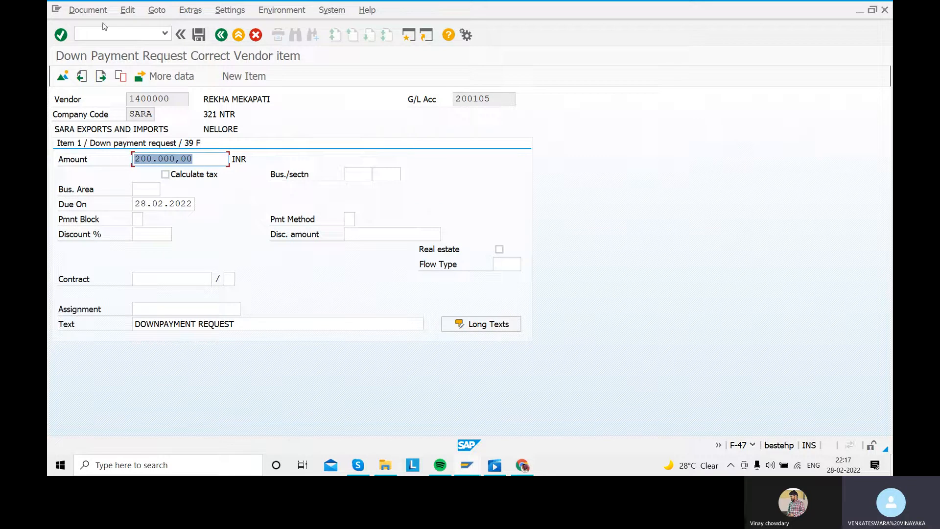
- Post the down payment request and leave the transaction for the SAP Easy Access screen
{"action": "left_click", "coordinate": [77, 12]}
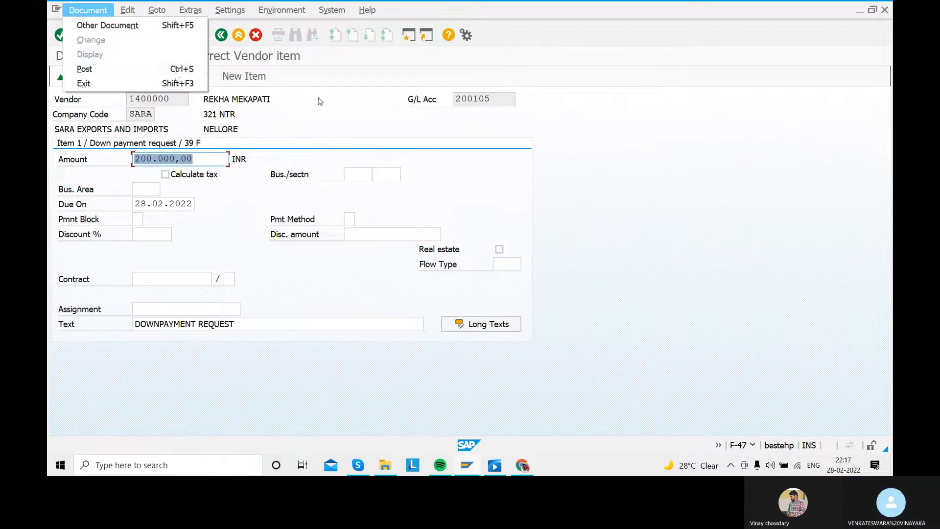
{"action": "left_click", "coordinate": [104, 72]}
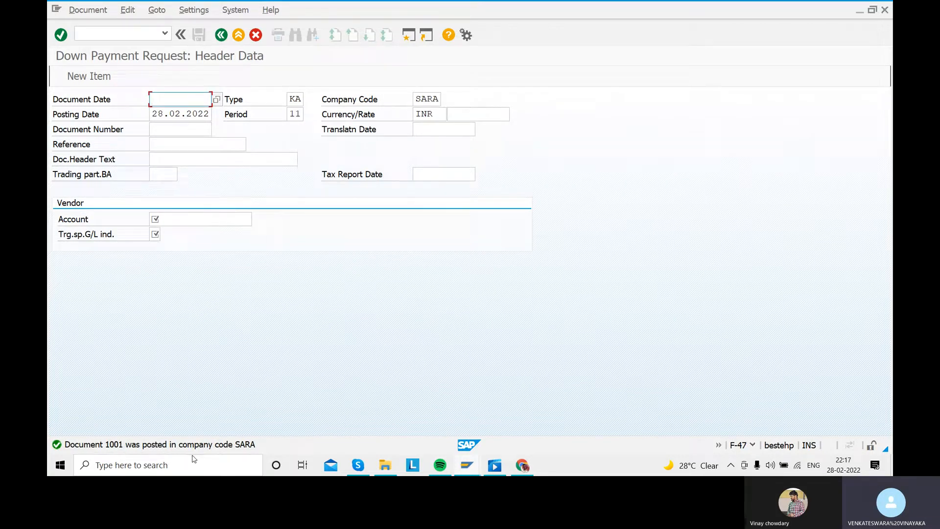
{"action": "left_click", "coordinate": [221, 35]}
{"action": "left_click", "coordinate": [273, 269]}
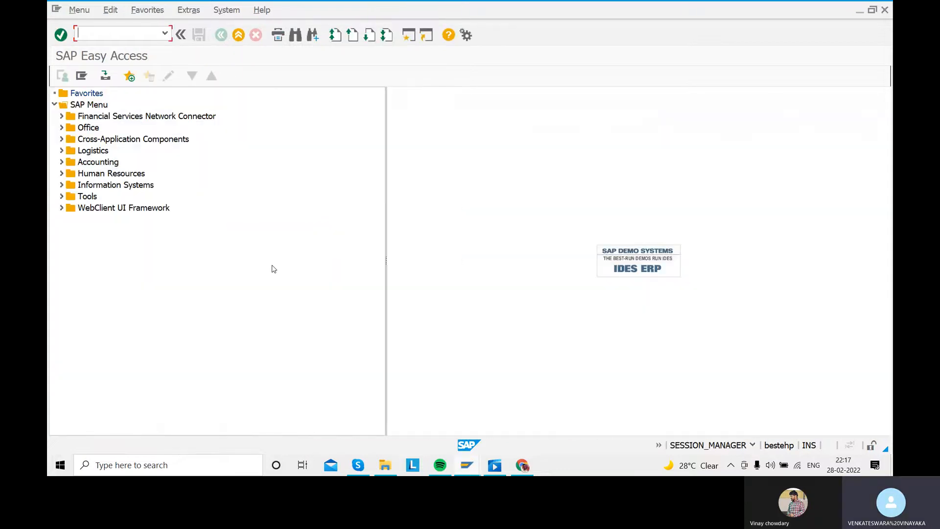
- Switch to the video player and check the list of vendor down payment configuration steps for the transaction codes
{"action": "mouse_move", "coordinate": [523, 466]}
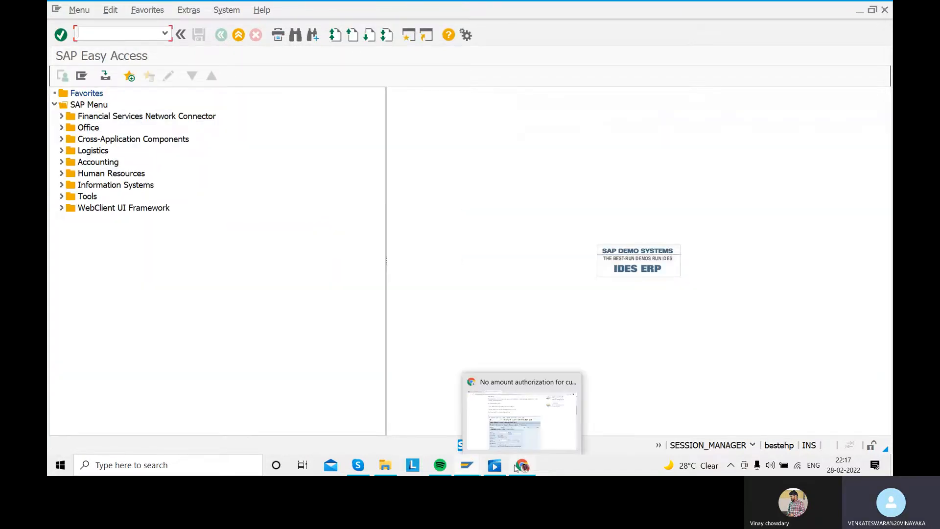
{"action": "left_click", "coordinate": [494, 465]}
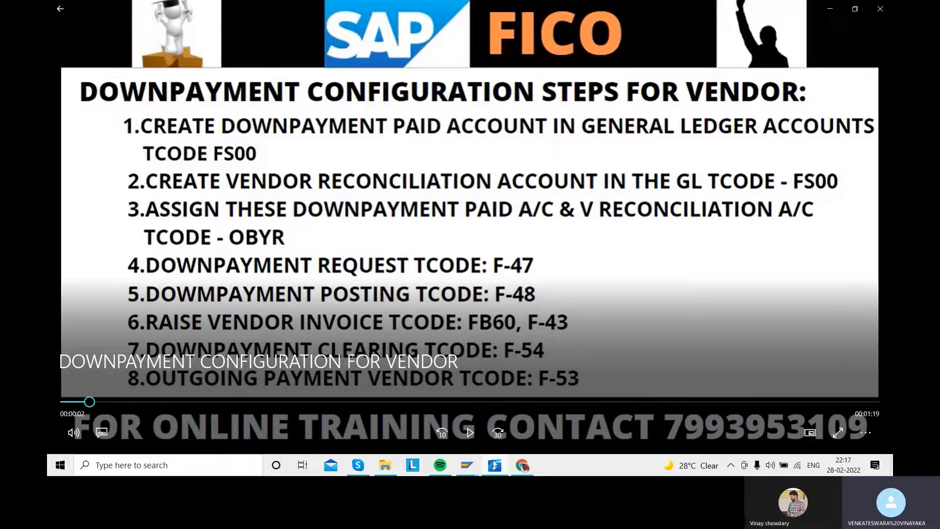
{"action": "mouse_move", "coordinate": [494, 465]}
{"action": "left_click", "coordinate": [487, 415]}
- Close three spare SAP Easy Access sessions and switch to the remaining session DPK (3)
{"action": "mouse_move", "coordinate": [468, 467]}
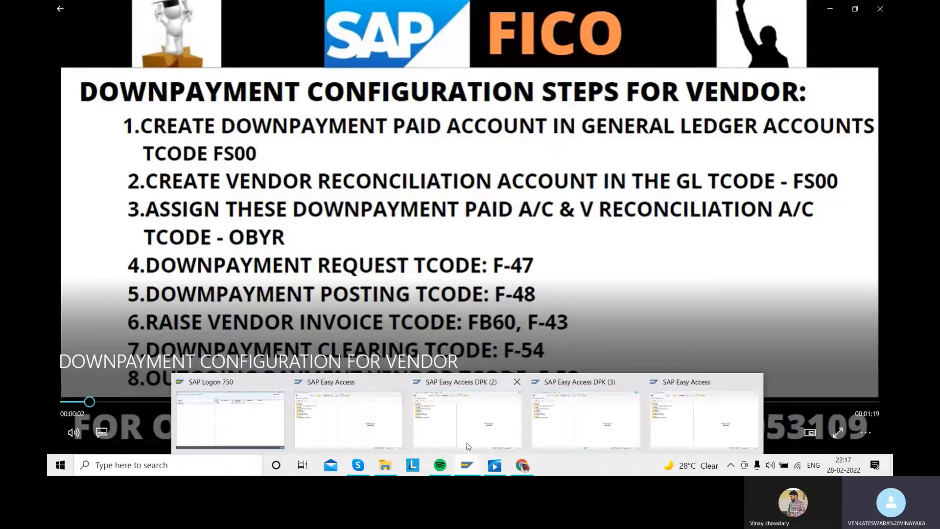
{"action": "mouse_move", "coordinate": [468, 446]}
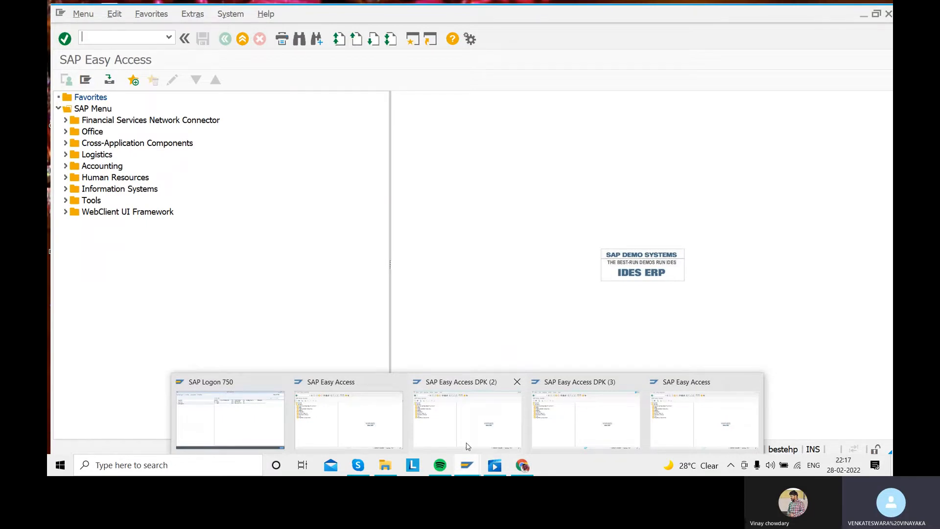
{"action": "left_click", "coordinate": [398, 383]}
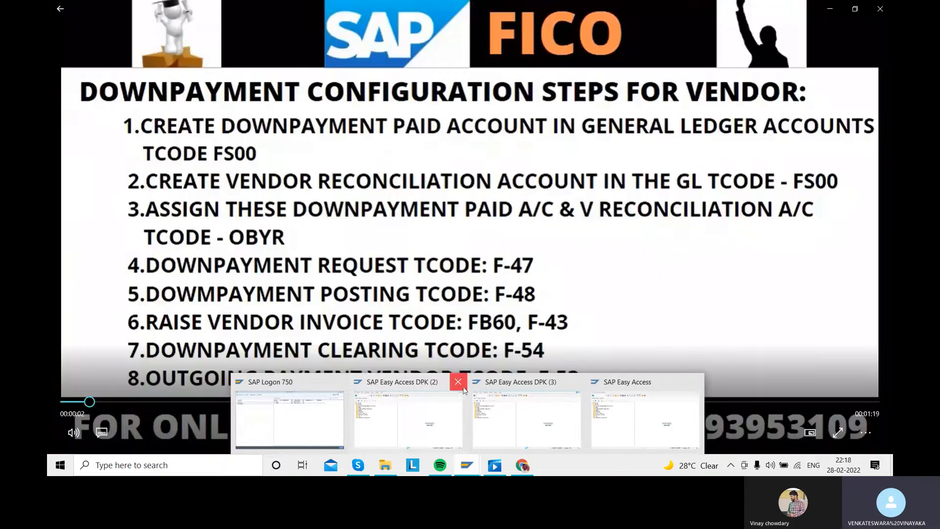
{"action": "left_click", "coordinate": [457, 382]}
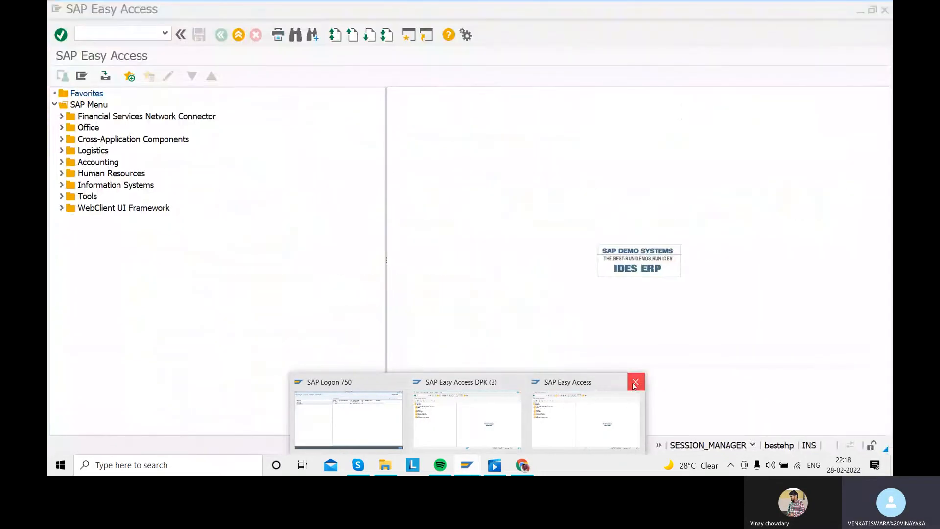
{"action": "left_click", "coordinate": [635, 382]}
{"action": "left_click", "coordinate": [518, 411]}
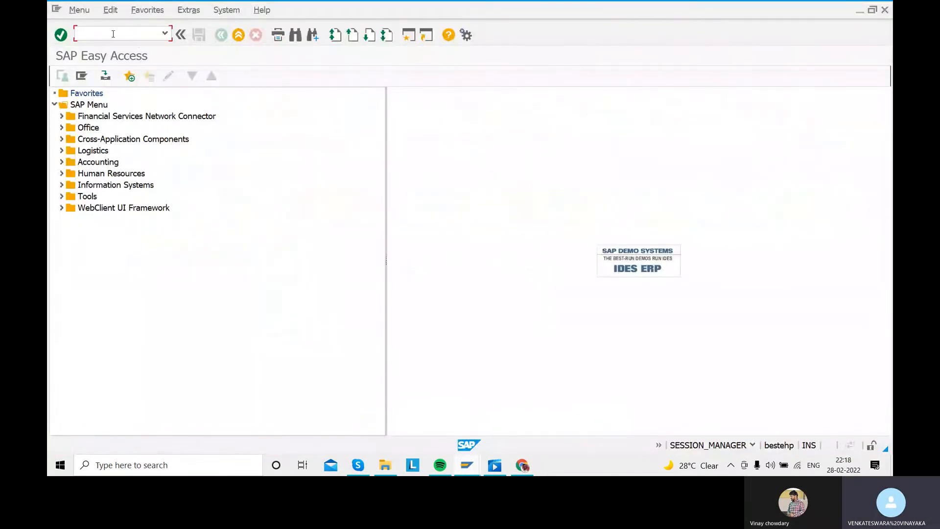
- Start transaction F-48 and enter document date 28.02.2022 for the vendor down payment
{"action": "type", "text": "F-48"}
{"action": "key", "text": "Return"}
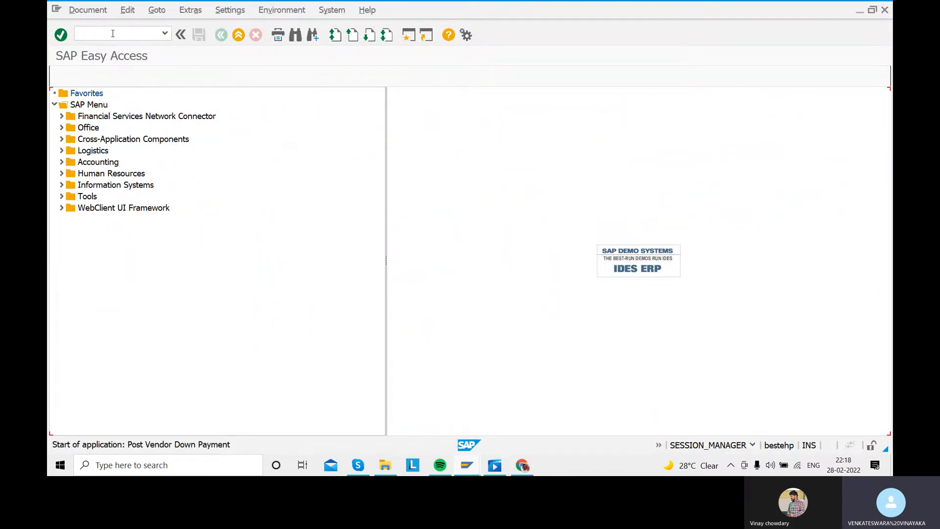
{"action": "type", "text": "28.03"}
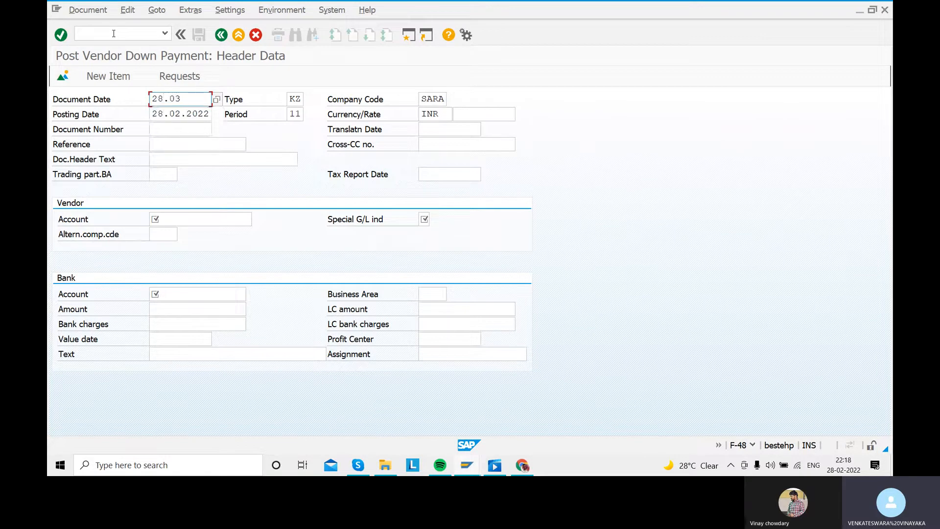
{"action": "key", "text": "BackSpace"}
{"action": "type", "text": "2.2022"}
- Set the document header text of the vendor down payment to DOWNPAYMENT POSTING
{"action": "left_click", "coordinate": [167, 159]}
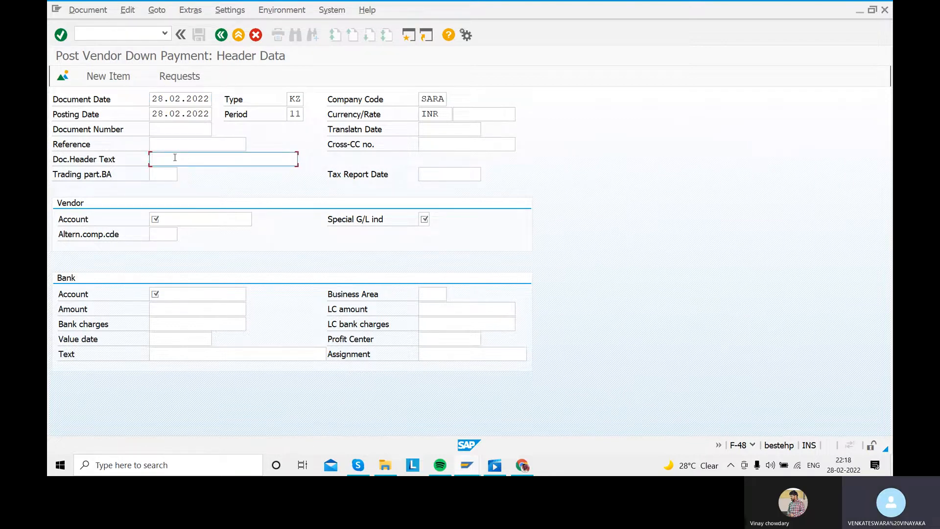
{"action": "type", "text": "DOWN"}
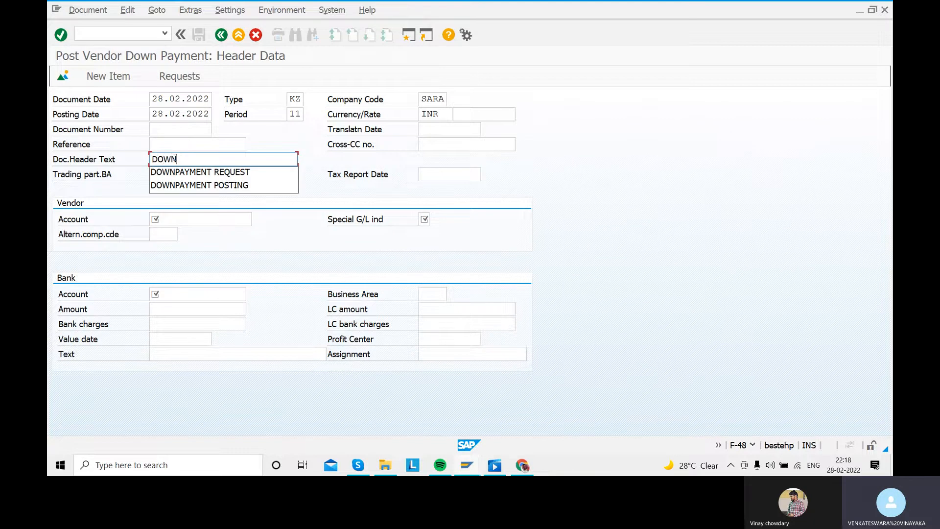
{"action": "type", "text": "PAYMENT POSTING"}
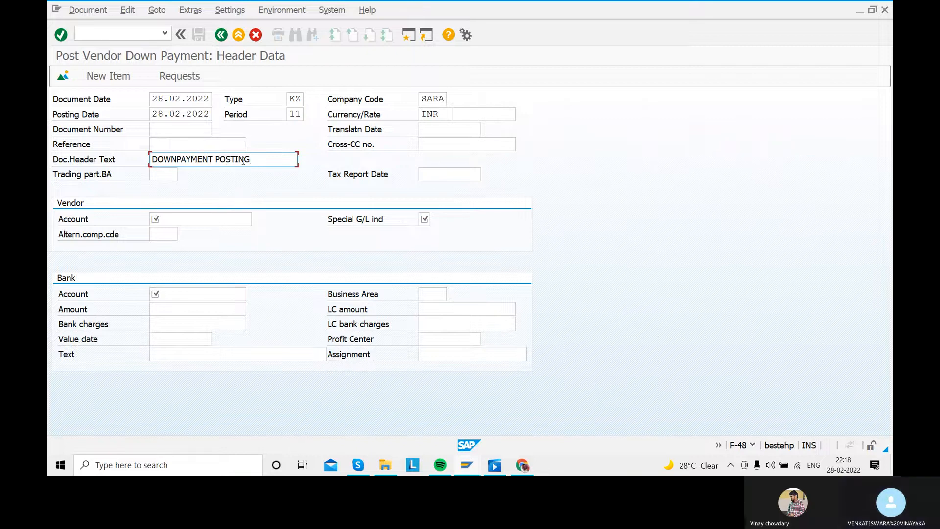
{"action": "left_click_drag", "start_coordinate": [254, 162], "coordinate": [61, 166]}
{"action": "left_click", "coordinate": [63, 166]}
- Enter the vendor's account number and choose special G/L indicator A, Down payment on current assets
{"action": "left_click", "coordinate": [228, 218]}
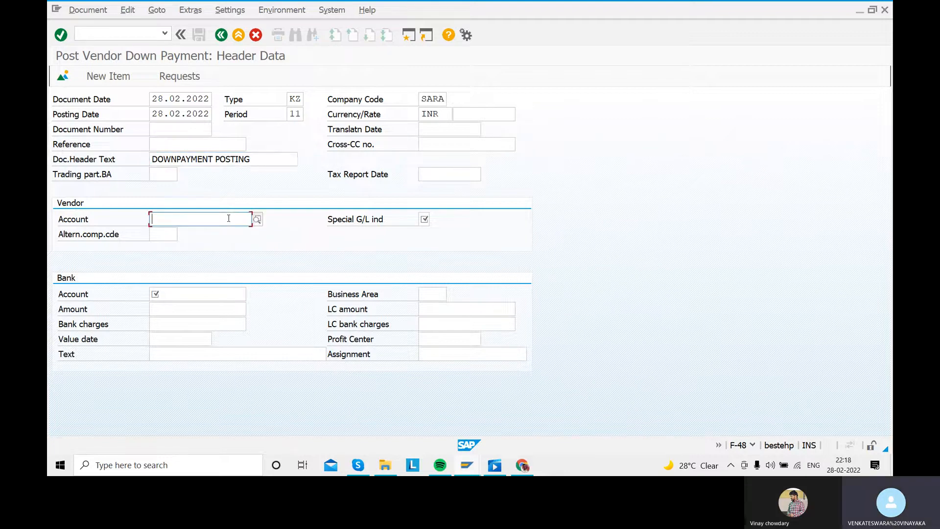
{"action": "left_click", "coordinate": [257, 219]}
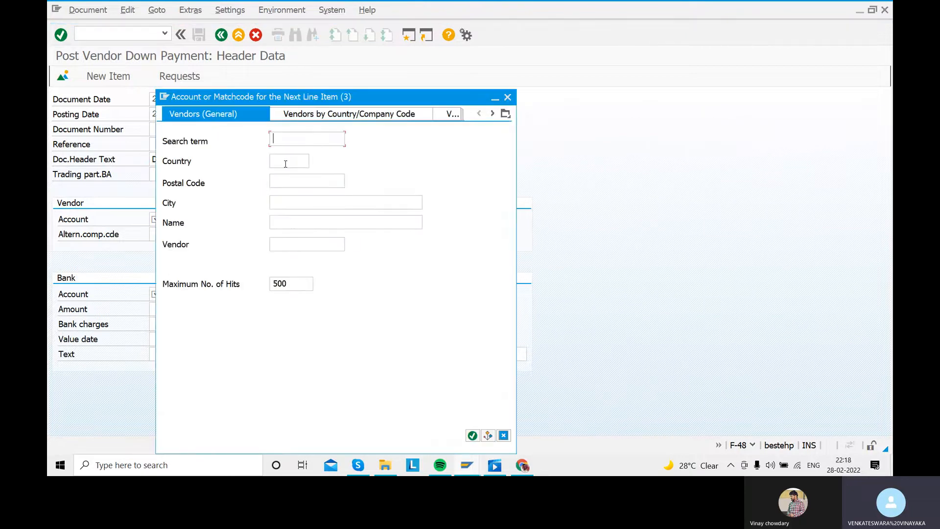
{"action": "left_click", "coordinate": [508, 97]}
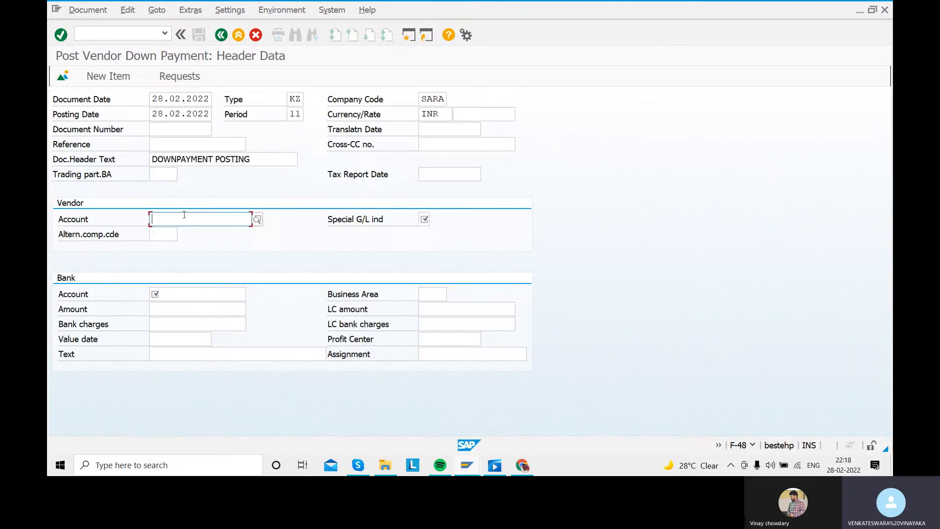
{"action": "type", "text": "140000"}
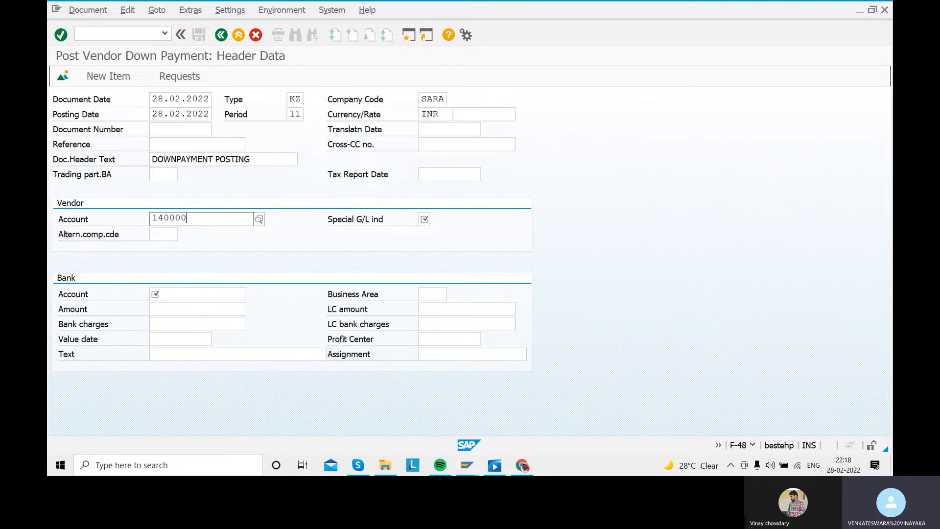
{"action": "type", "text": "0"}
{"action": "left_click", "coordinate": [210, 250]}
{"action": "left_click", "coordinate": [427, 219]}
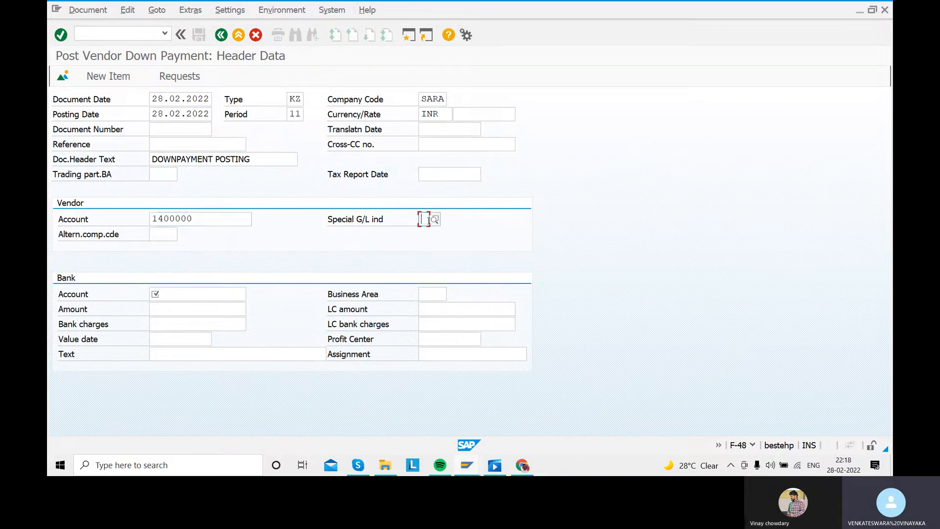
{"action": "left_click", "coordinate": [435, 219]}
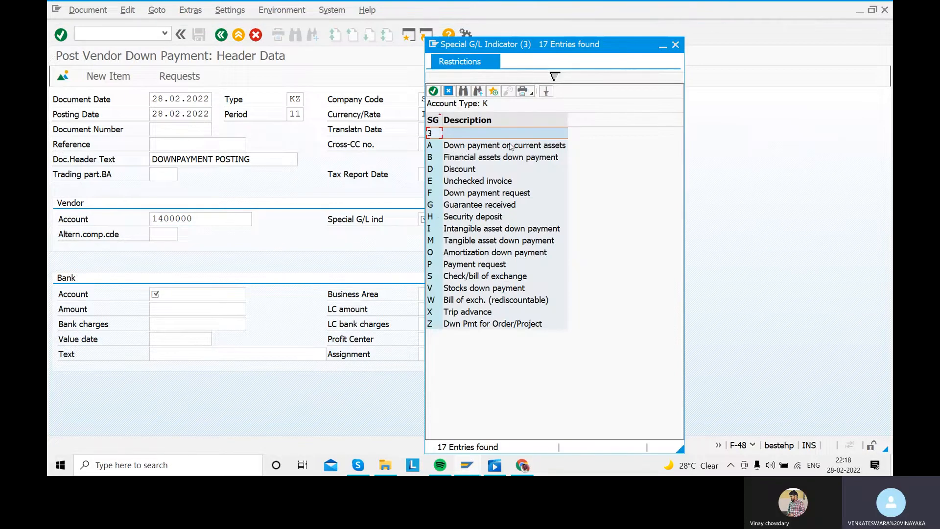
{"action": "double_click", "coordinate": [485, 146]}
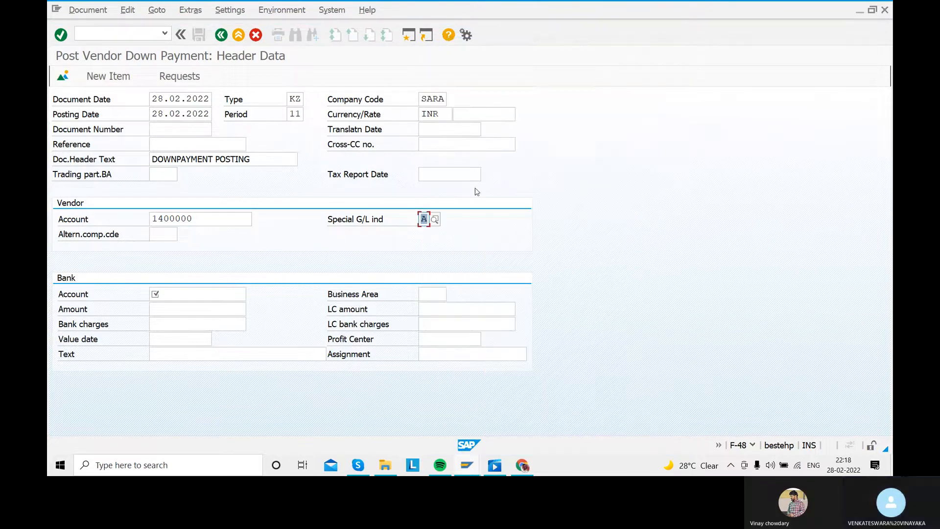
- Choose the ICICI BANK ACCOUNT G/L account as the bank account and set the bank amount to 200000
{"action": "left_click", "coordinate": [237, 294]}
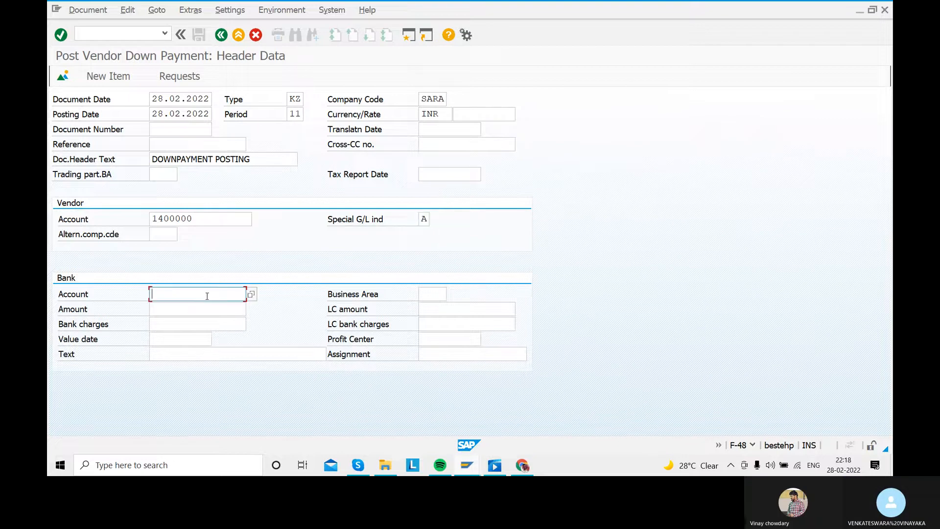
{"action": "left_click", "coordinate": [251, 293]}
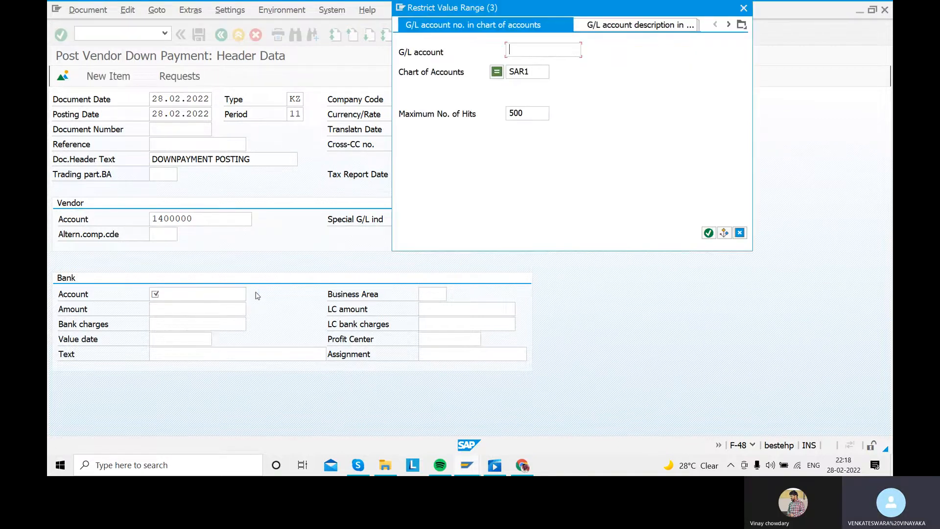
{"action": "left_click", "coordinate": [709, 233]}
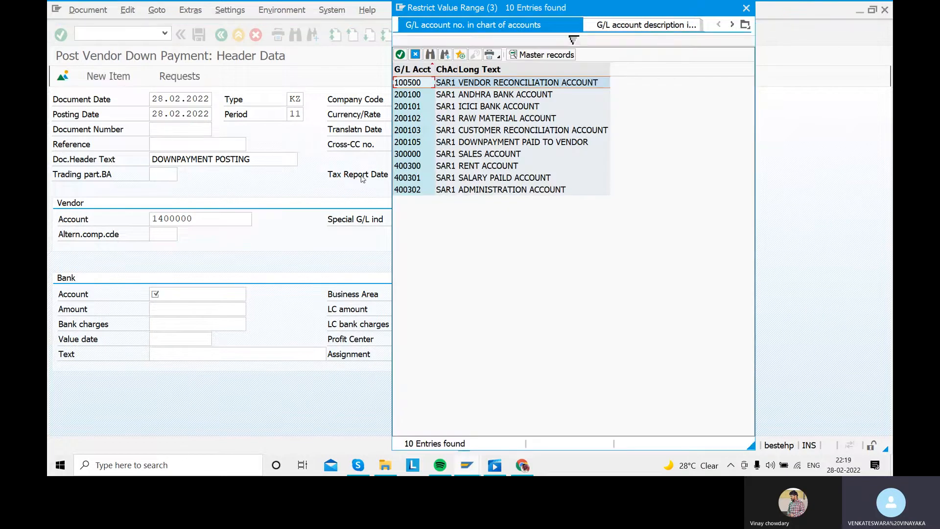
{"action": "double_click", "coordinate": [473, 107]}
{"action": "left_click", "coordinate": [179, 309]}
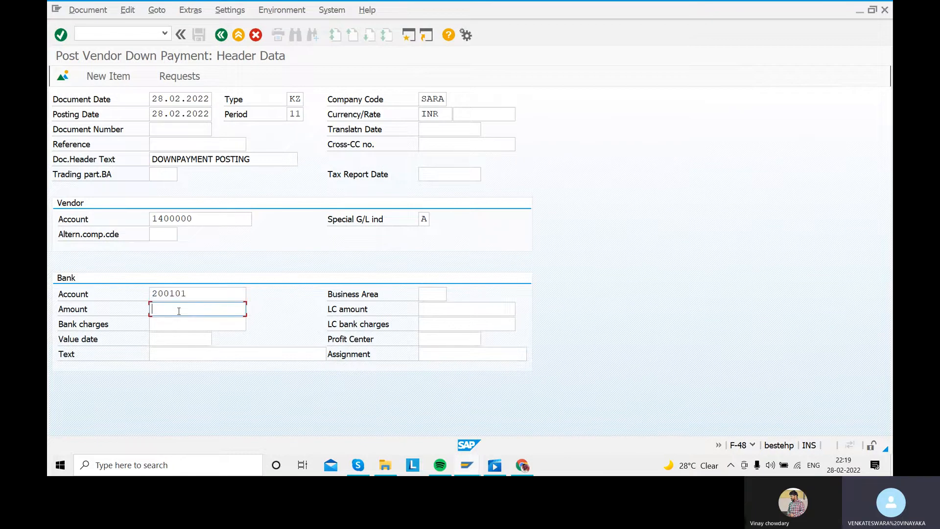
{"action": "type", "text": "200000"}
- Set the bank value date to 28.02.2022 and the text to DOWNPAYMENT POSTING, and continue to the vendor item
{"action": "left_click", "coordinate": [173, 342]}
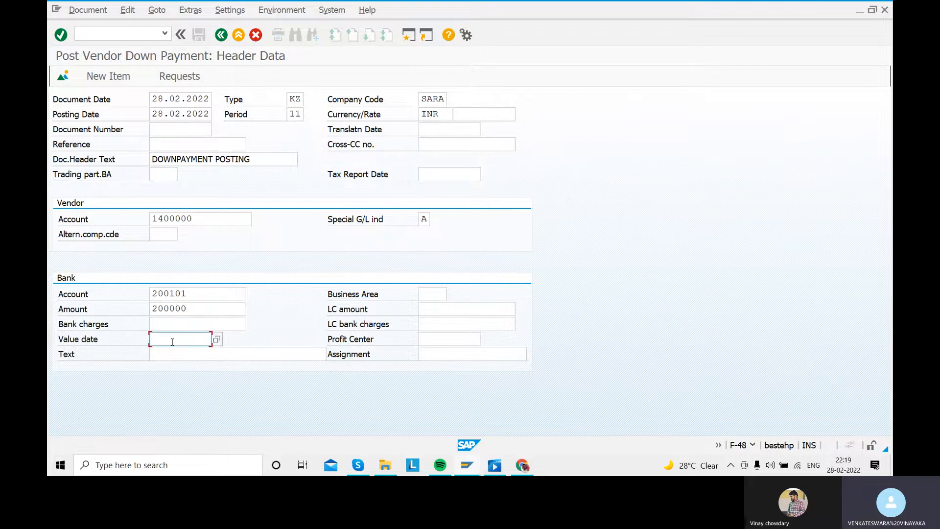
{"action": "type", "text": "28.02.2022"}
{"action": "left_click", "coordinate": [181, 350]}
{"action": "type", "text": "DOWNPAYMENT POSTING"}
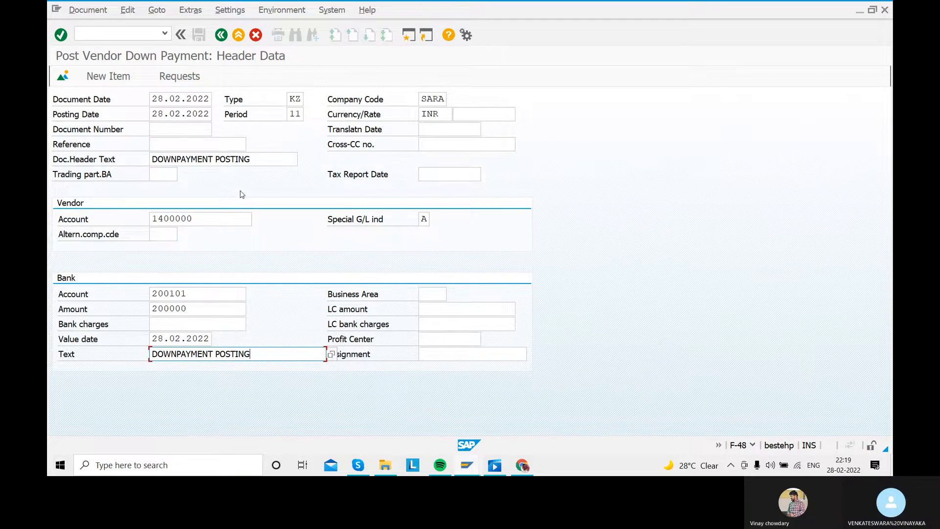
{"action": "key", "text": "Return"}
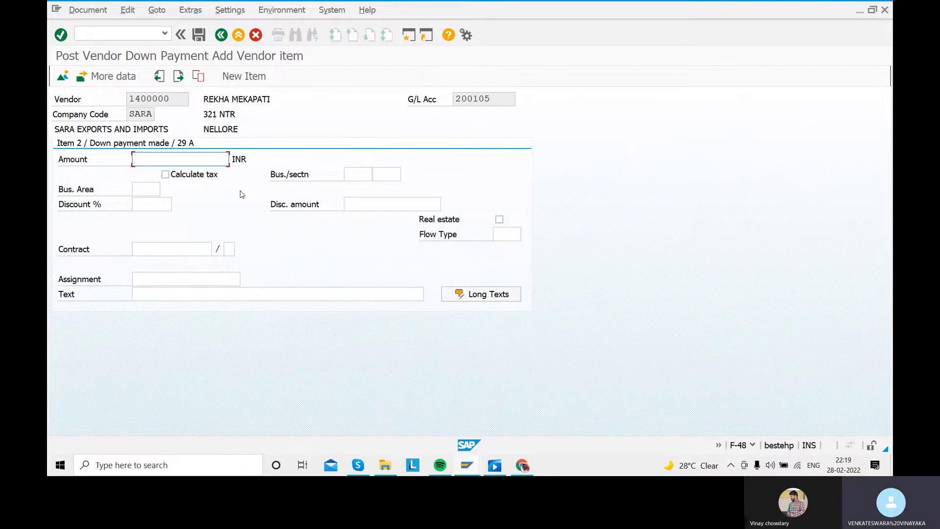
- Fill the vendor item with amount * and text +, and simulate the down payment document
{"action": "type", "text": "*"}
{"action": "left_click", "coordinate": [148, 293]}
{"action": "type", "text": "+"}
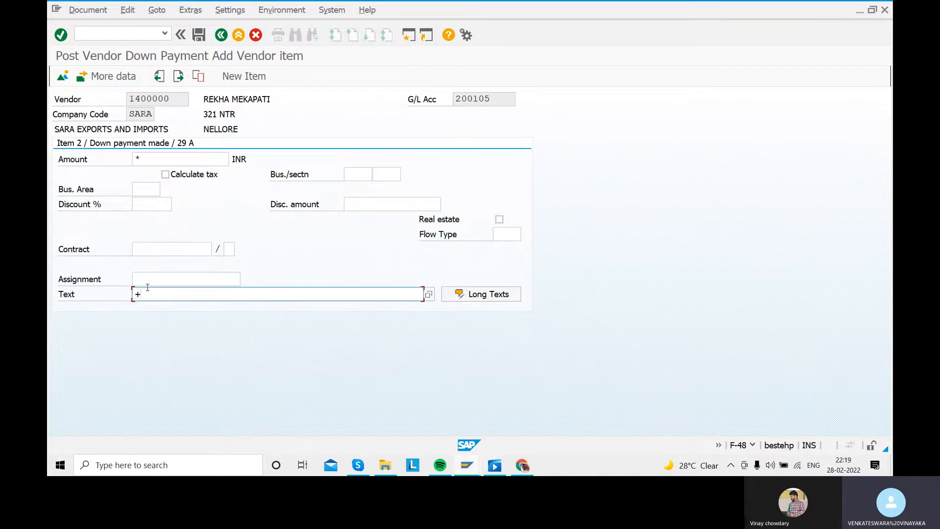
{"action": "key", "text": "Return"}
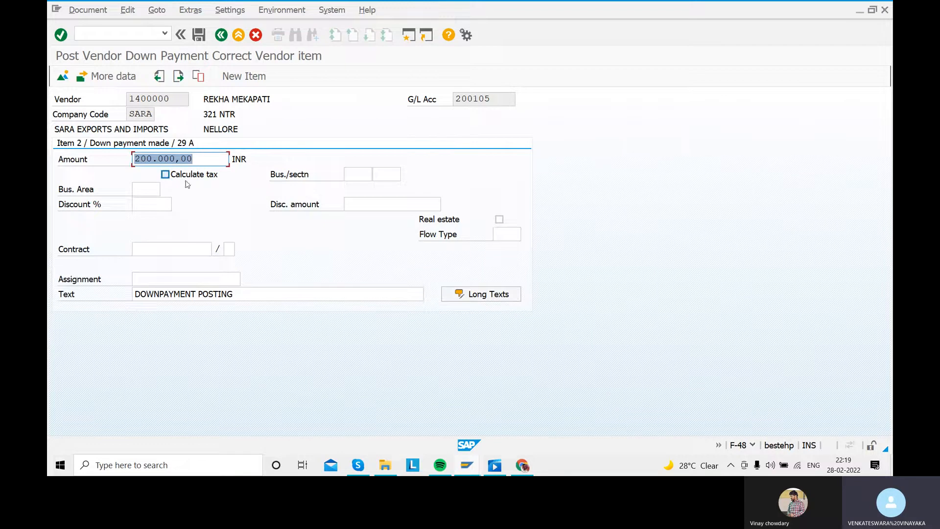
{"action": "left_click", "coordinate": [88, 10]}
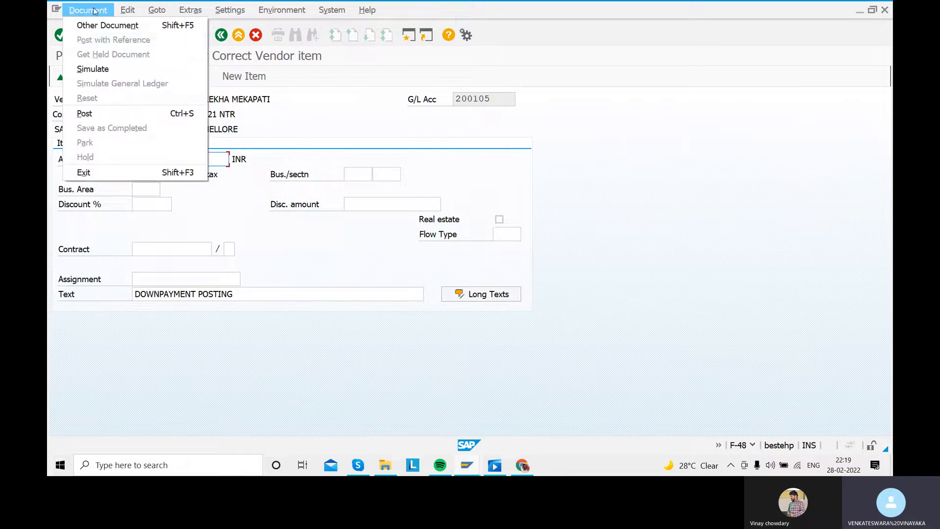
{"action": "left_click", "coordinate": [117, 64]}
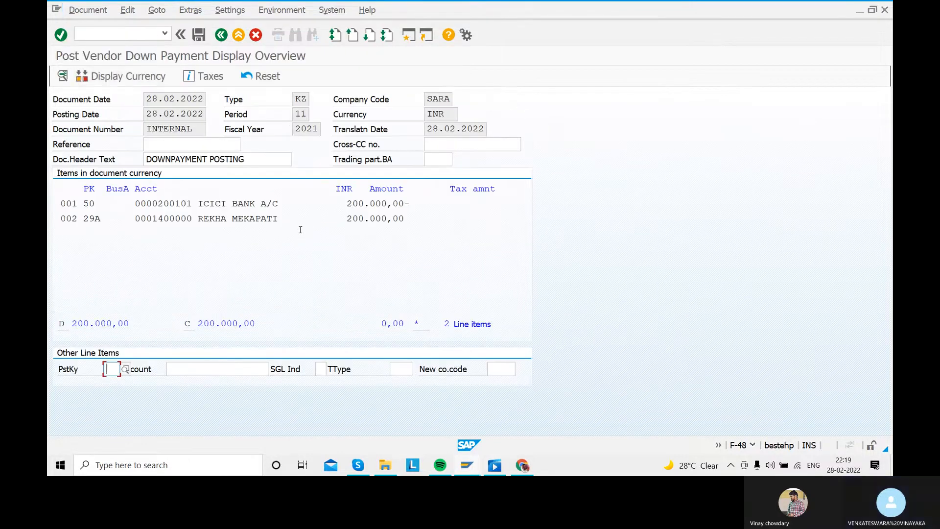
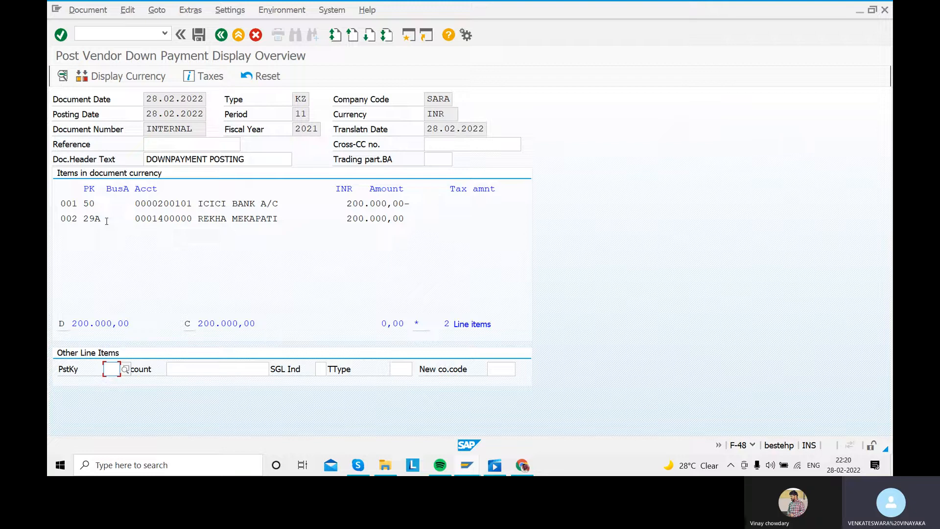
- Open the posting keys list with transaction OB41 in a new session
{"action": "left_click", "coordinate": [408, 35]}
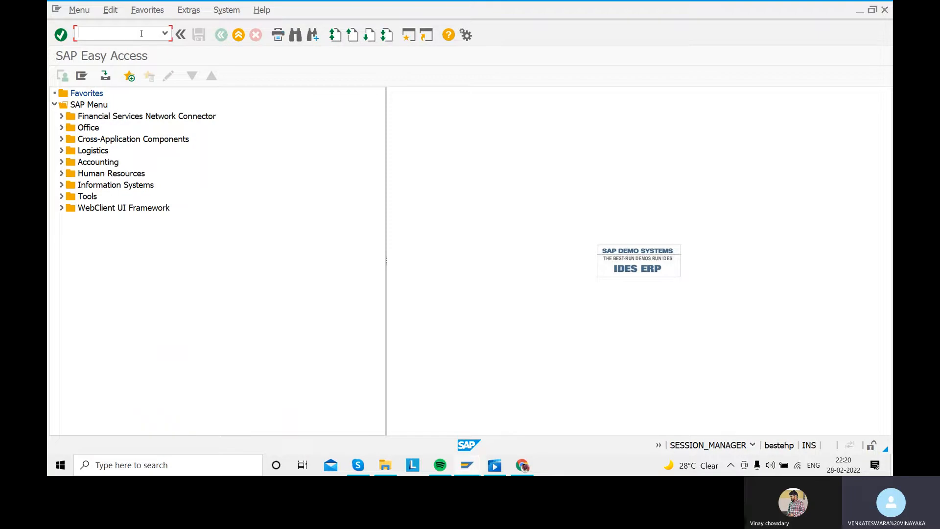
{"action": "type", "text": "OB41"}
{"action": "key", "text": "Return"}
- Examine the name, debit/credit side and account type of posting key 29, and leave the posting keys list
{"action": "scroll", "coordinate": [164, 178], "scroll_direction": "down", "scroll_amount": 1}
{"action": "scroll", "coordinate": [171, 232], "scroll_direction": "down", "scroll_amount": 1}
{"action": "scroll", "coordinate": [172, 233], "scroll_direction": "down", "scroll_amount": 3}
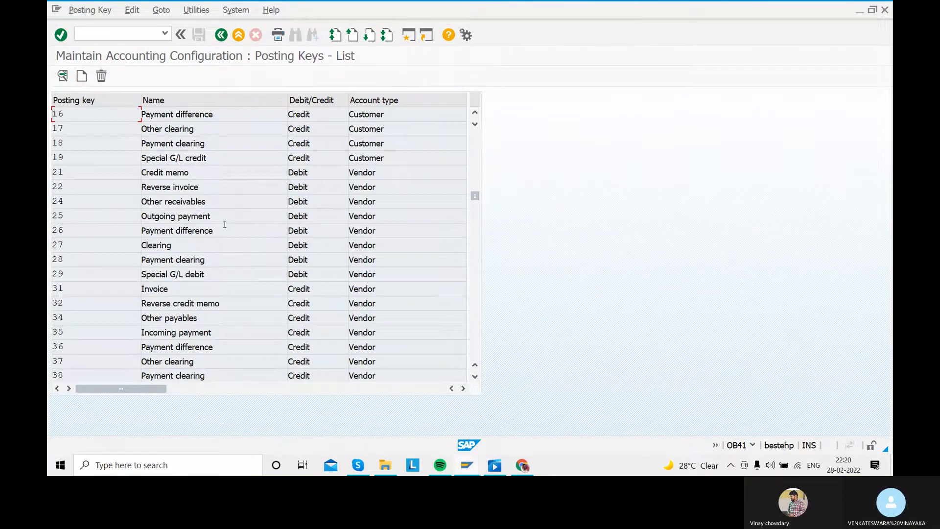
{"action": "left_click_drag", "start_coordinate": [64, 274], "coordinate": [49, 276]}
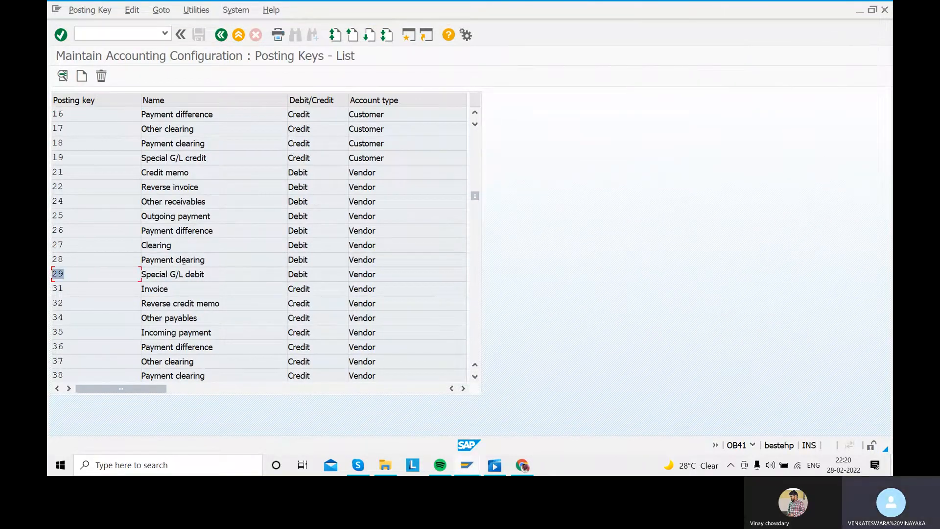
{"action": "left_click_drag", "start_coordinate": [207, 274], "coordinate": [123, 276]}
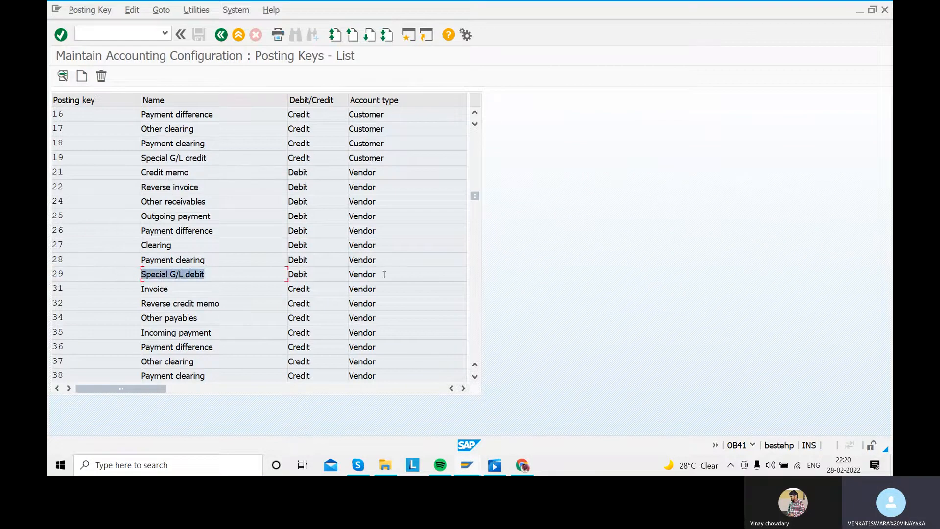
{"action": "left_click_drag", "start_coordinate": [380, 278], "coordinate": [321, 275]}
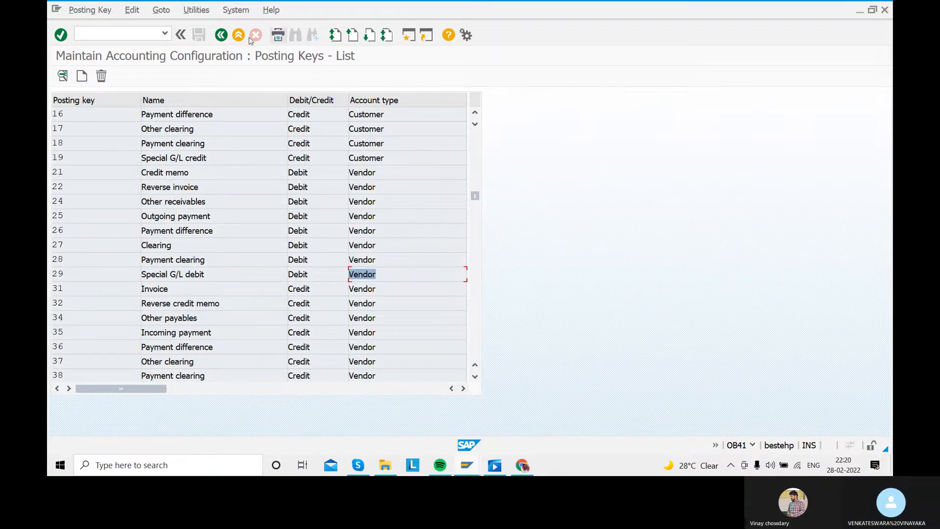
{"action": "left_click", "coordinate": [216, 37]}
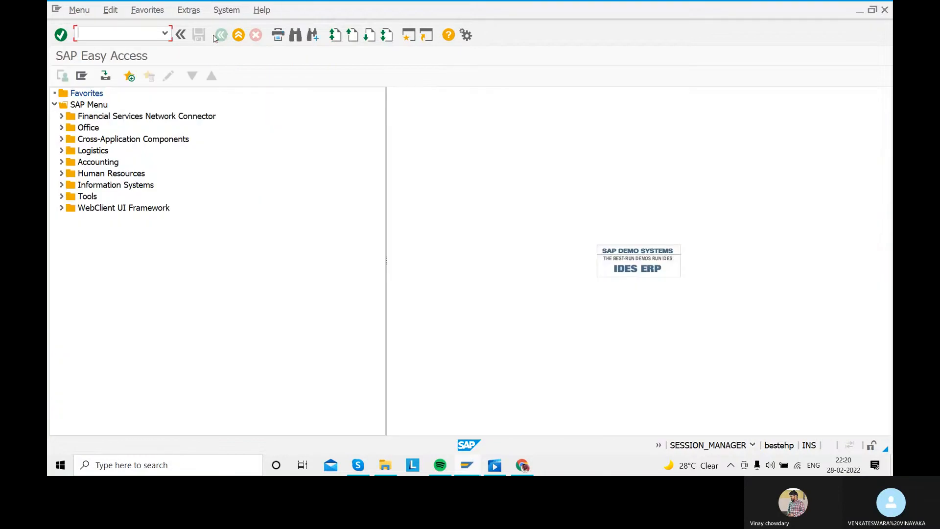
- Return to the simulated F-48 vendor down payment document and try to post it
{"action": "left_click", "coordinate": [463, 471]}
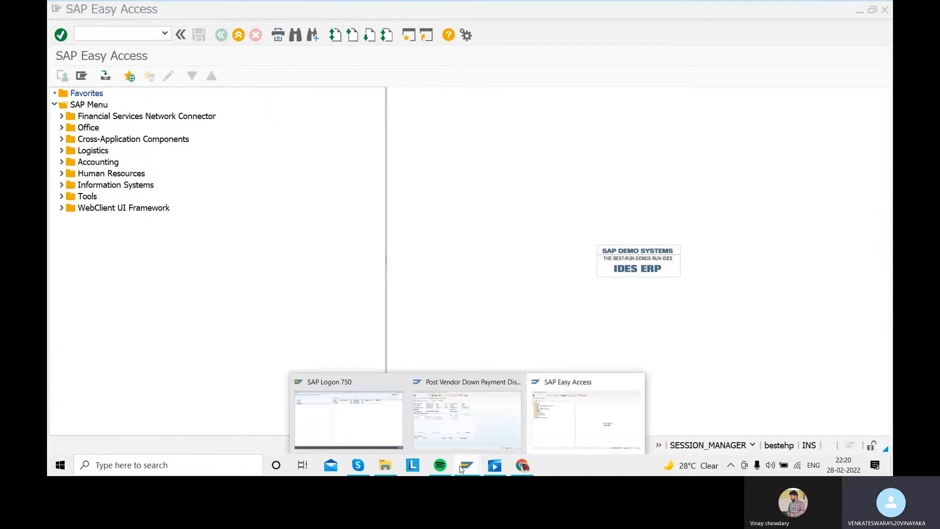
{"action": "left_click", "coordinate": [451, 426]}
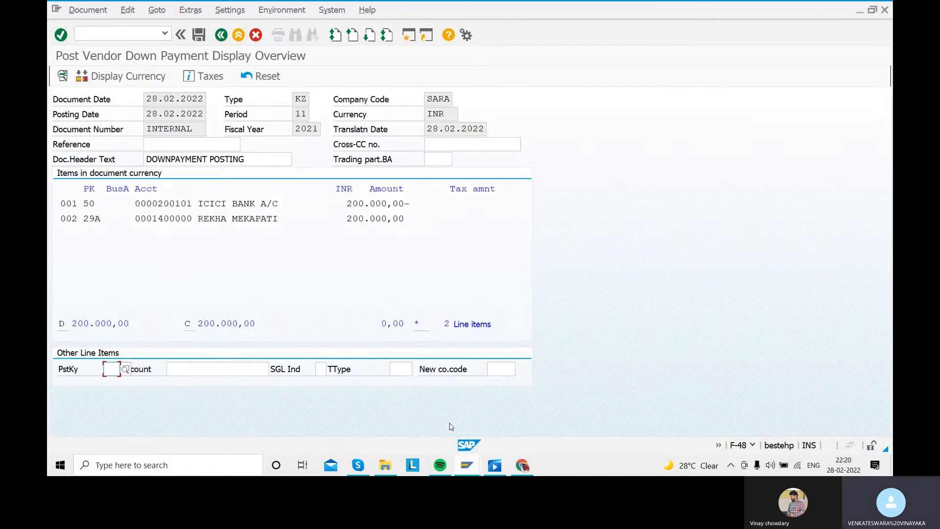
{"action": "left_click", "coordinate": [92, 12]}
{"action": "left_click", "coordinate": [502, 65]}
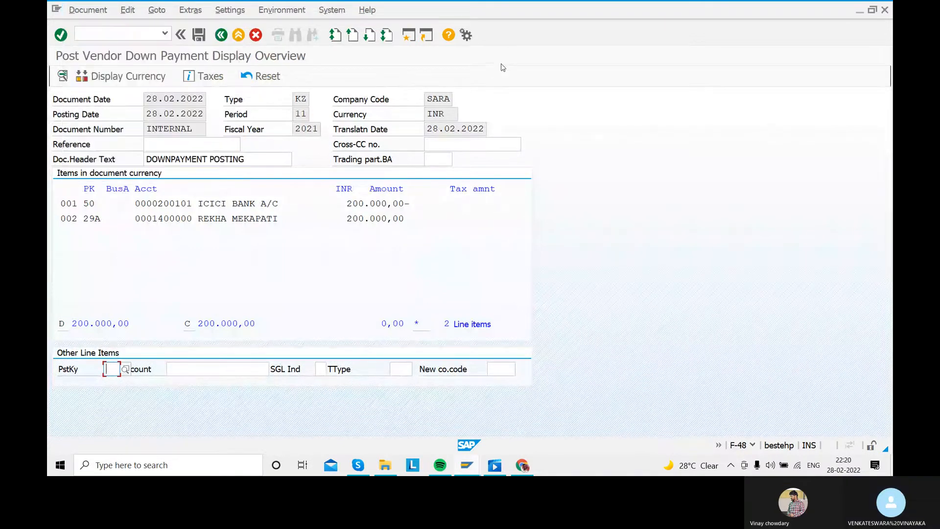
{"action": "left_click", "coordinate": [199, 36]}
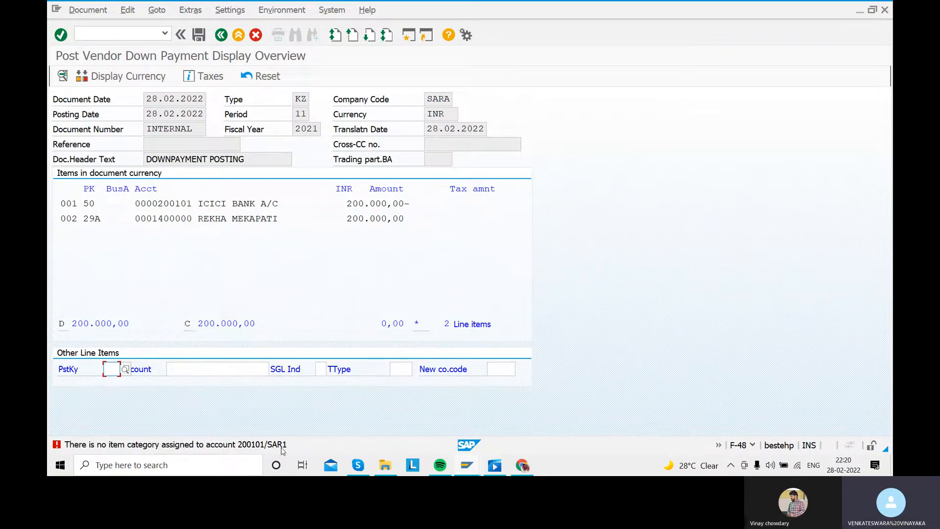
- Open the posting error's details and go from there to Classify G/L Accounts for Document Splitting for chart of accounts SAR1
{"action": "double_click", "coordinate": [194, 445]}
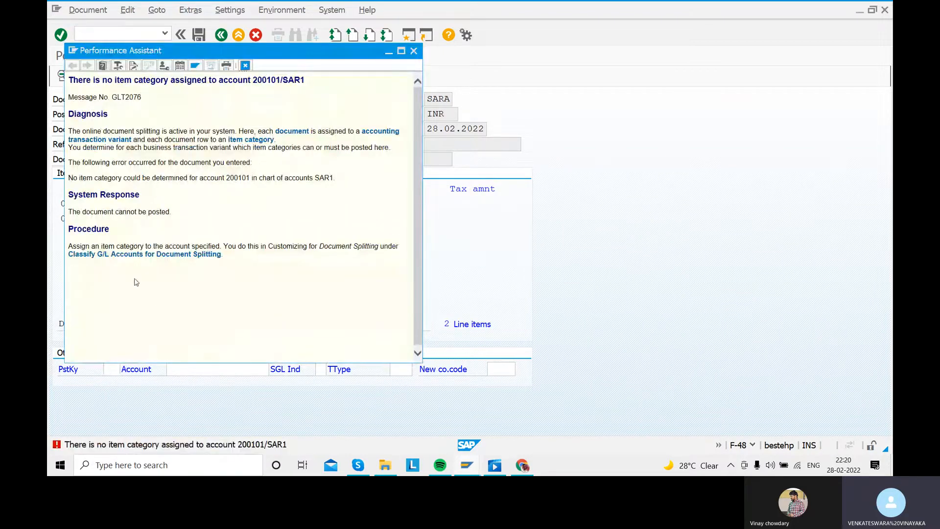
{"action": "left_click", "coordinate": [116, 259]}
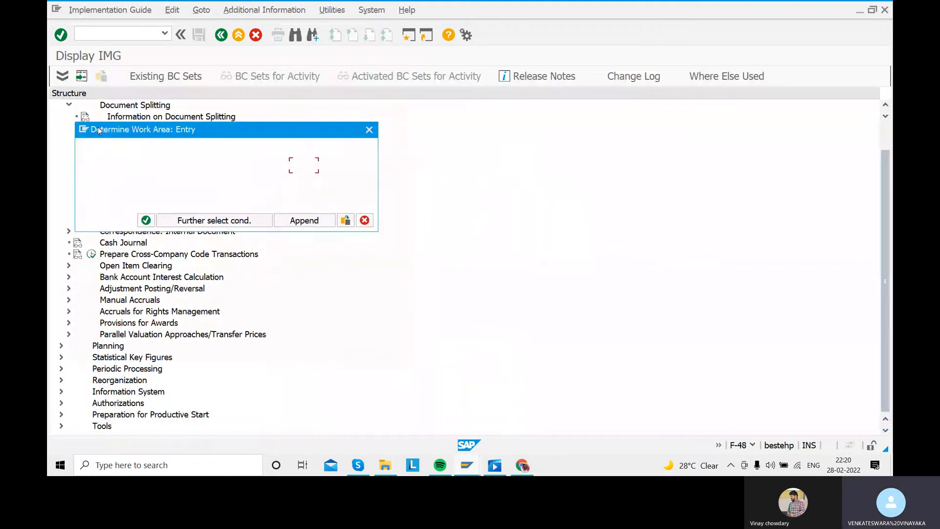
{"action": "left_click", "coordinate": [146, 220]}
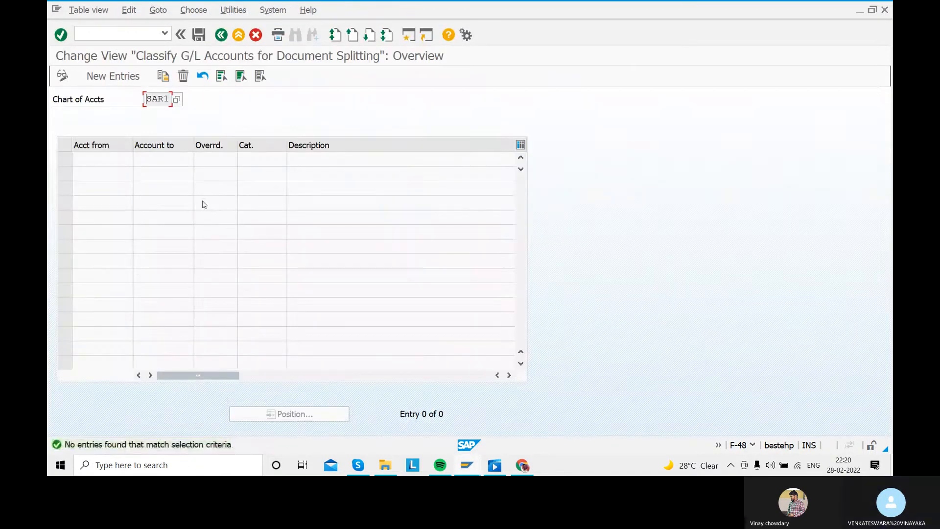
- Add a new entry with the ICICI bank G/L account as both start and end of the range, and item category 07000, Asset
{"action": "left_click", "coordinate": [113, 76]}
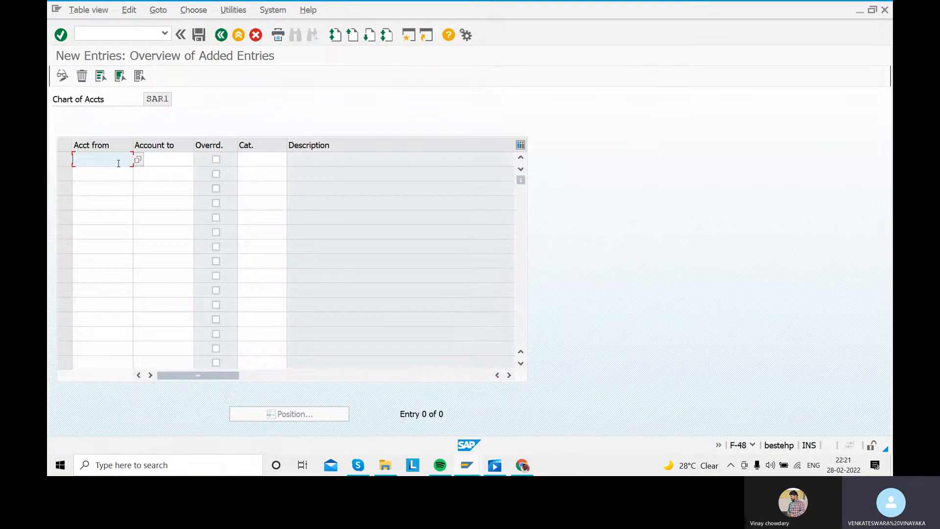
{"action": "type", "text": "20010"}
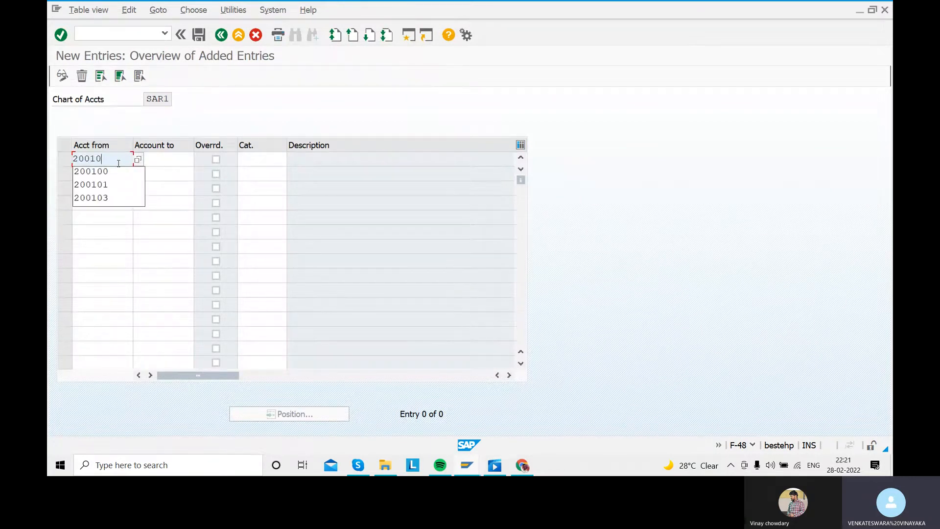
{"action": "type", "text": "1"}
{"action": "left_click", "coordinate": [161, 160]}
{"action": "type", "text": "20"}
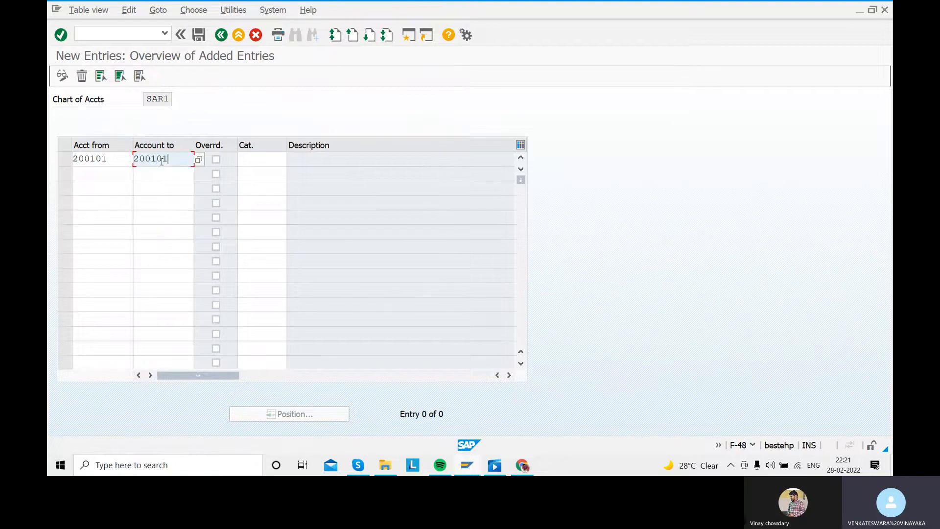
{"action": "left_click", "coordinate": [267, 161]}
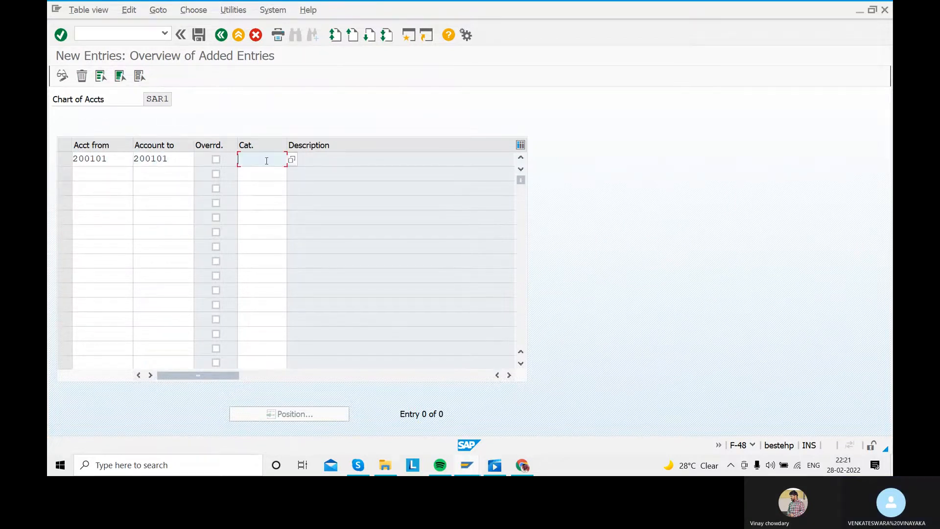
{"action": "left_click", "coordinate": [291, 160]}
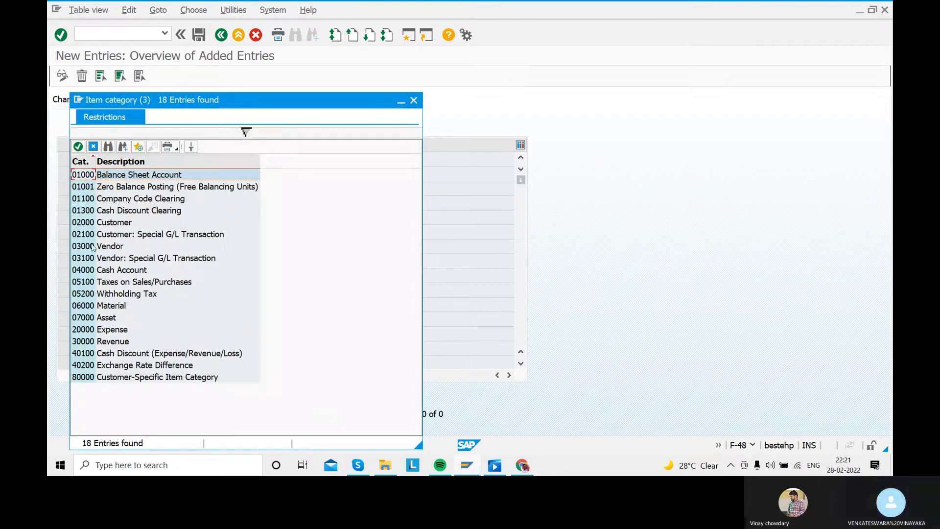
{"action": "double_click", "coordinate": [115, 317]}
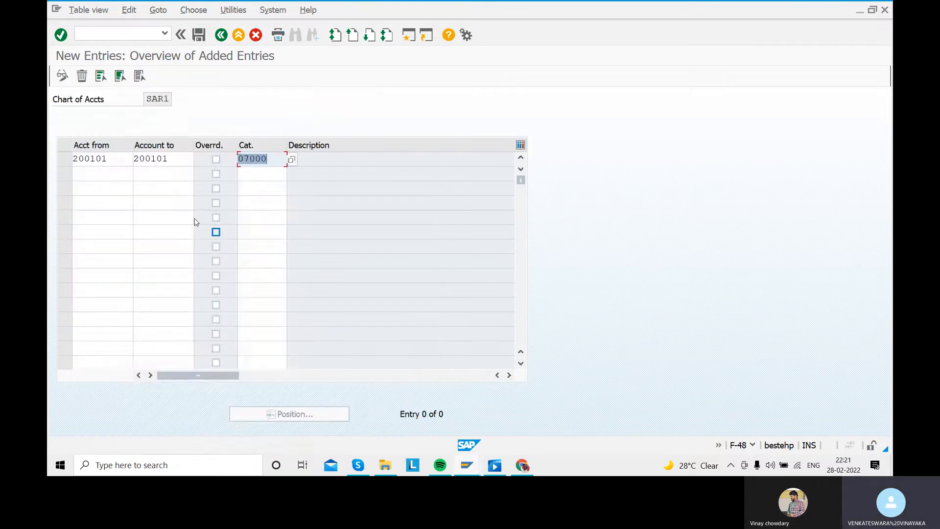
- Save the item category assignment under the proposed customizing request and return to the vendor down payment document
{"action": "left_click", "coordinate": [199, 34]}
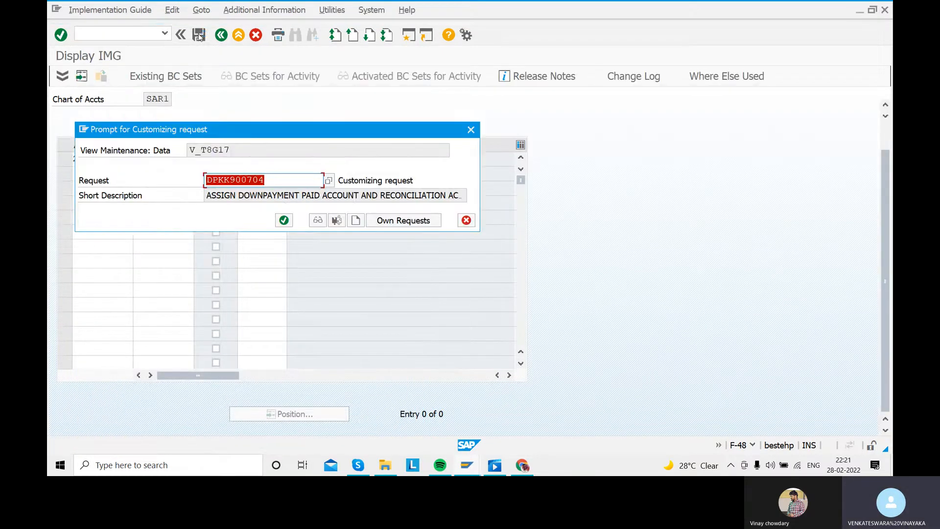
{"action": "left_click", "coordinate": [284, 220]}
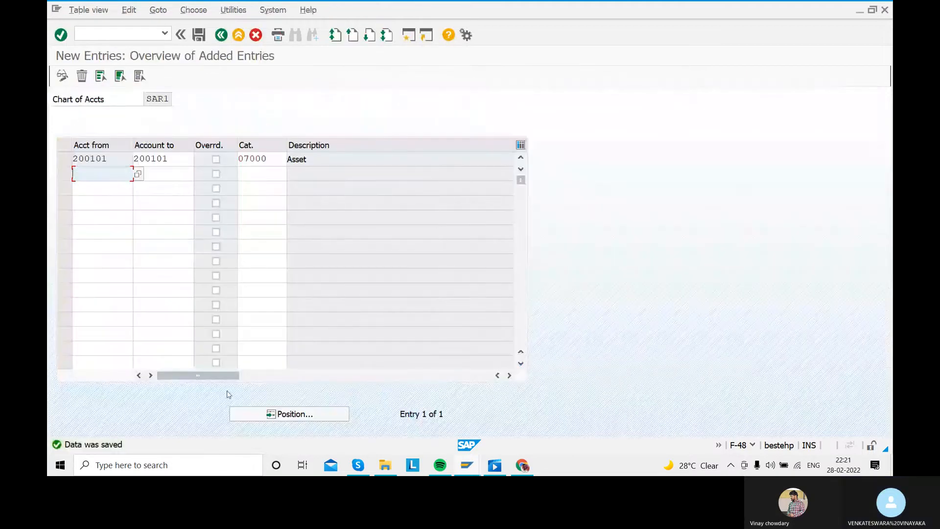
{"action": "left_click", "coordinate": [221, 35]}
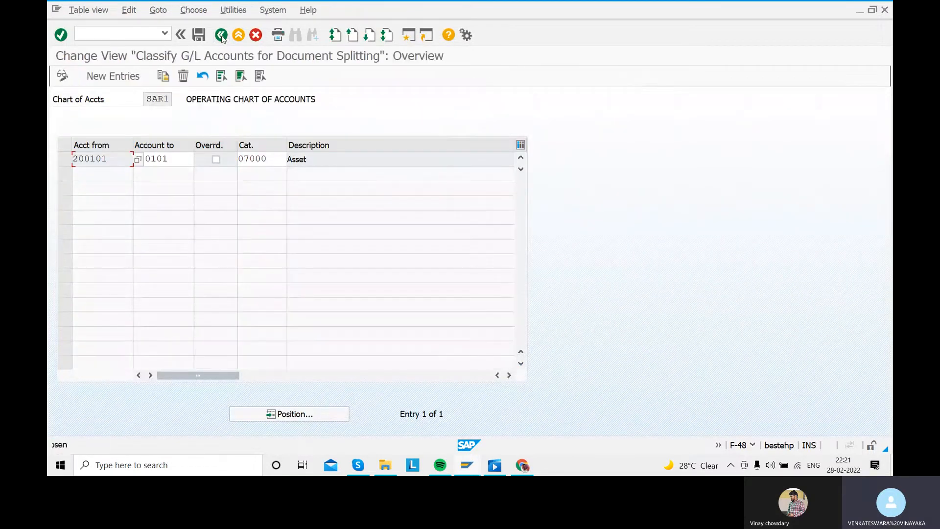
{"action": "left_click", "coordinate": [221, 35]}
{"action": "left_click", "coordinate": [221, 35]}
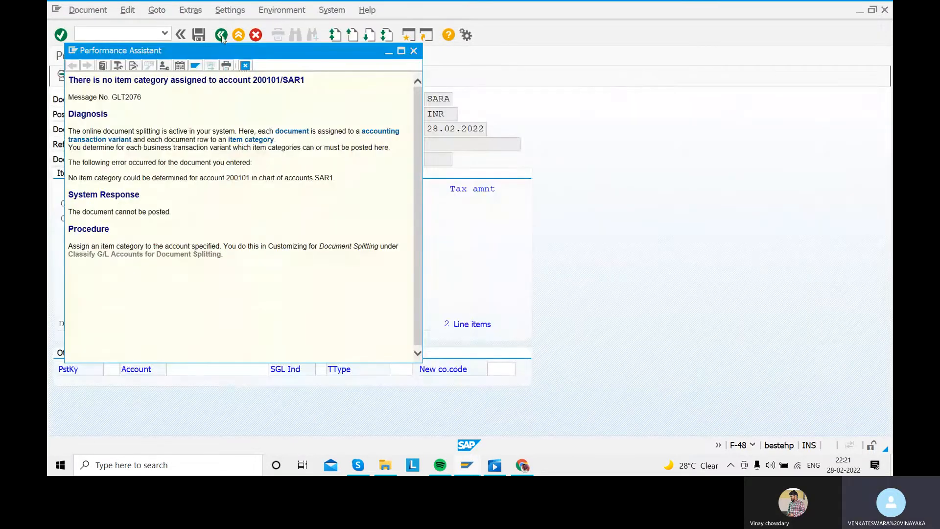
{"action": "left_click", "coordinate": [414, 51]}
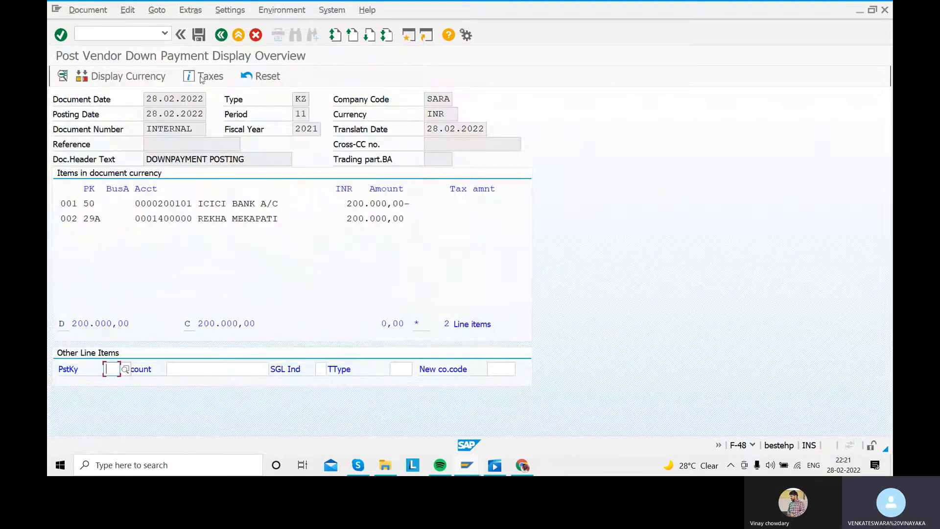
- Retry posting the vendor down payment document and exit editing, discarding its data
{"action": "left_click", "coordinate": [199, 36]}
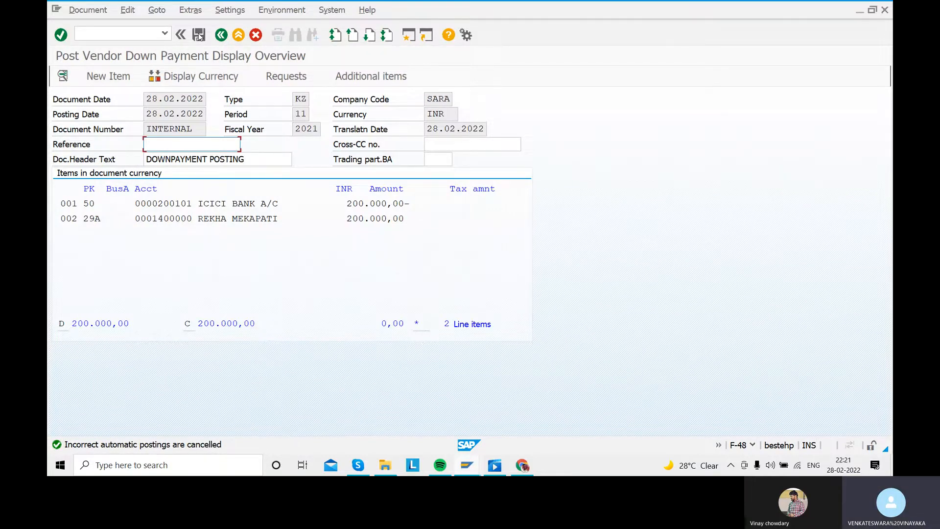
{"action": "key", "text": "Return"}
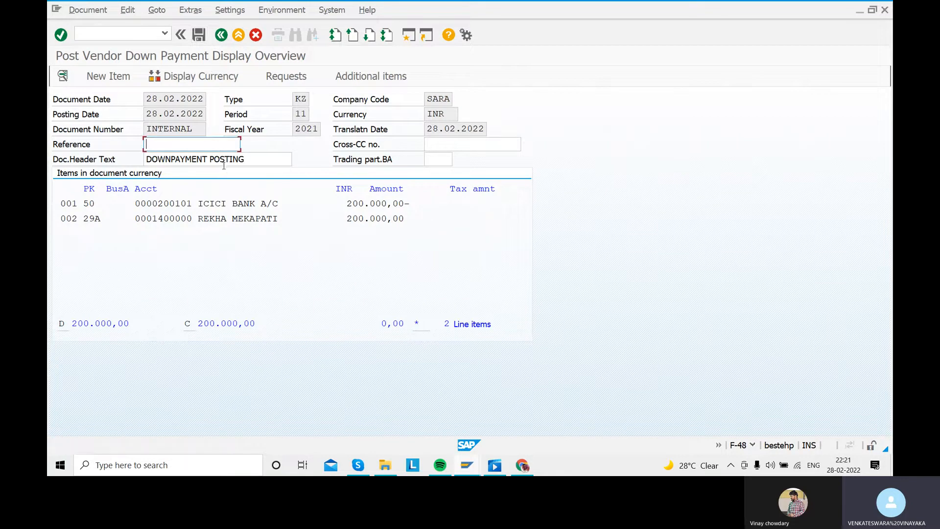
{"action": "left_click", "coordinate": [199, 37]}
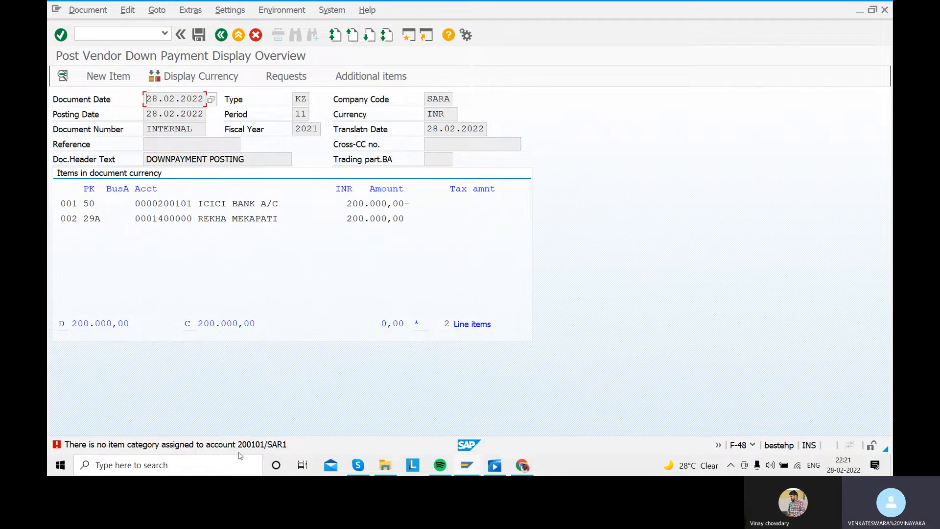
{"action": "left_click", "coordinate": [255, 35]}
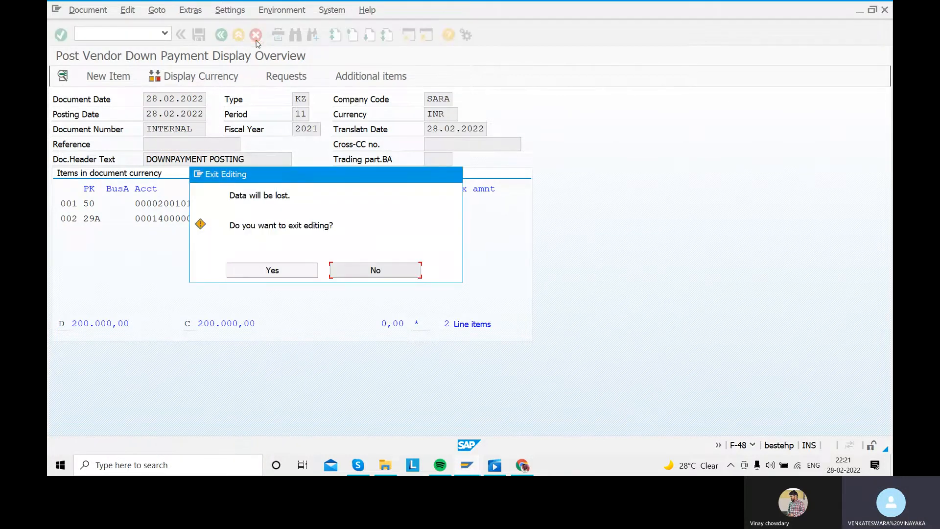
{"action": "left_click", "coordinate": [273, 270]}
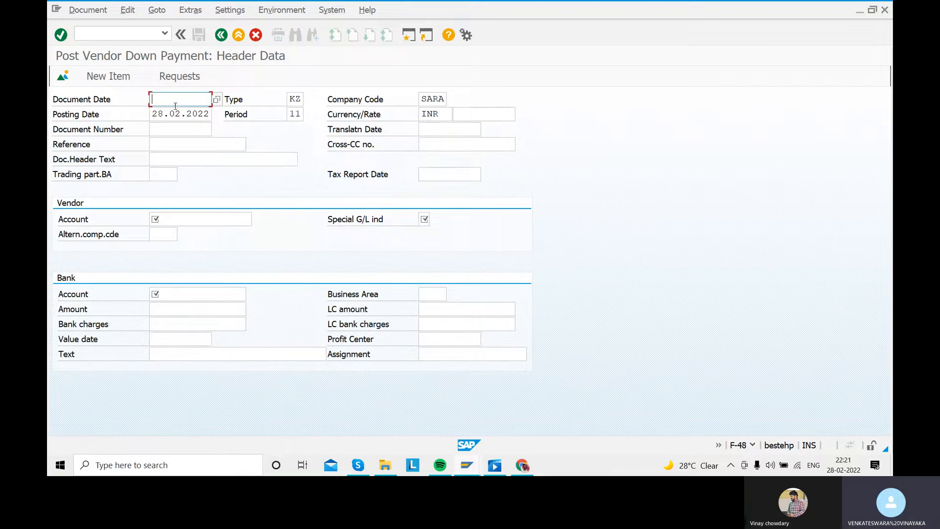
- Enter document date 28.02.2022 and header text DOWNPAYMENT POSTING in the new down payment header
{"action": "type", "text": "28.02.2022"}
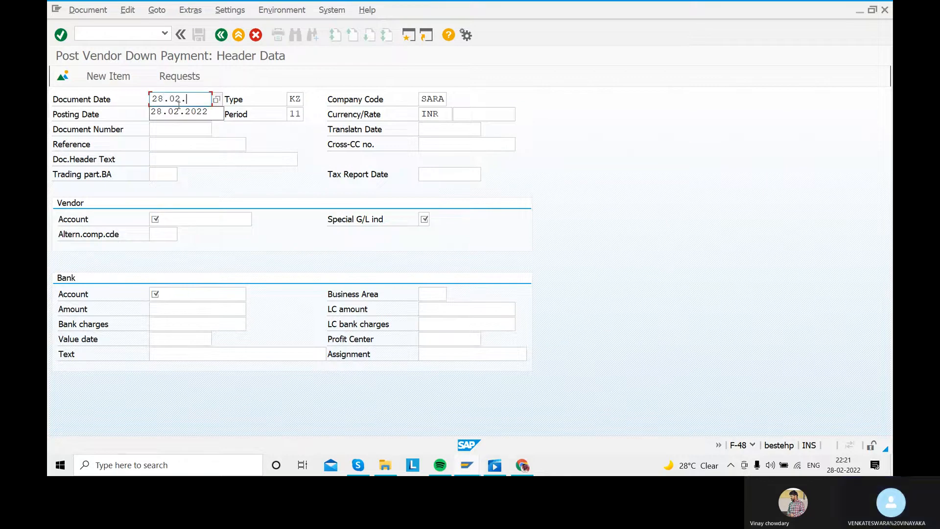
{"action": "left_click", "coordinate": [175, 156]}
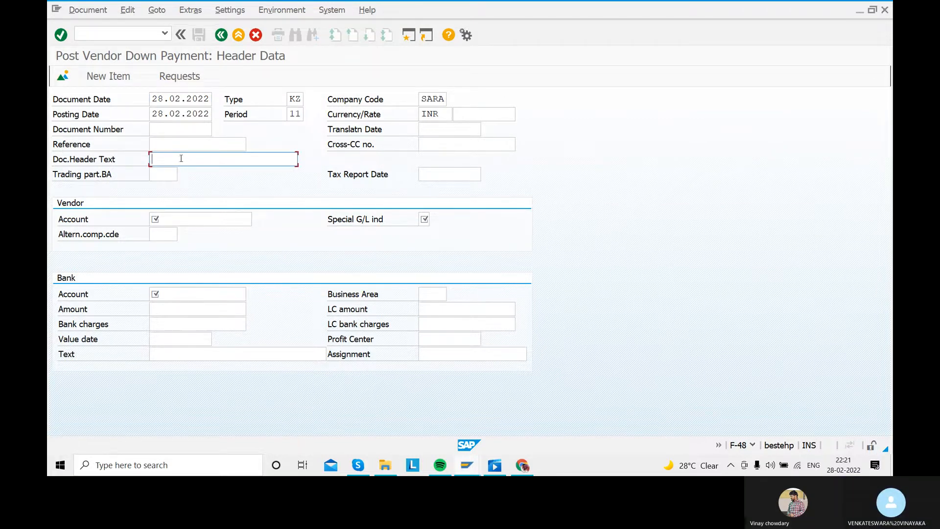
{"action": "type", "text": "DOWNPAYMENT POSTING"}
- Fill in the vendor's account number and set the special G/L indicator to A
{"action": "left_click", "coordinate": [181, 219]}
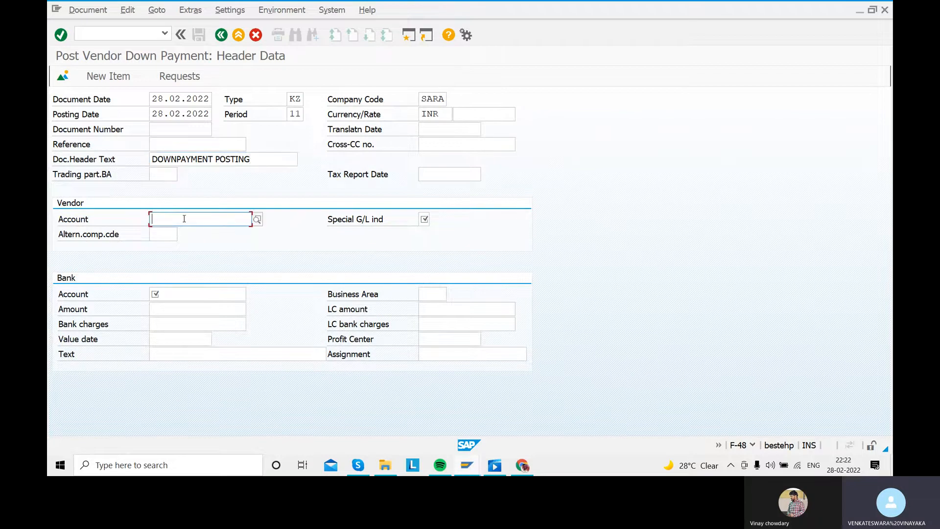
{"action": "left_click", "coordinate": [213, 216]}
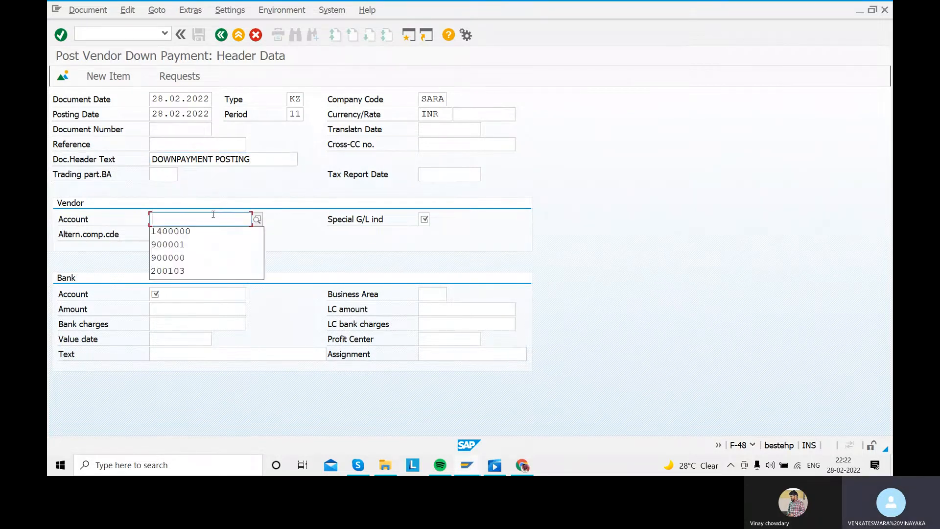
{"action": "key", "text": "Down"}
{"action": "key", "text": "Tab"}
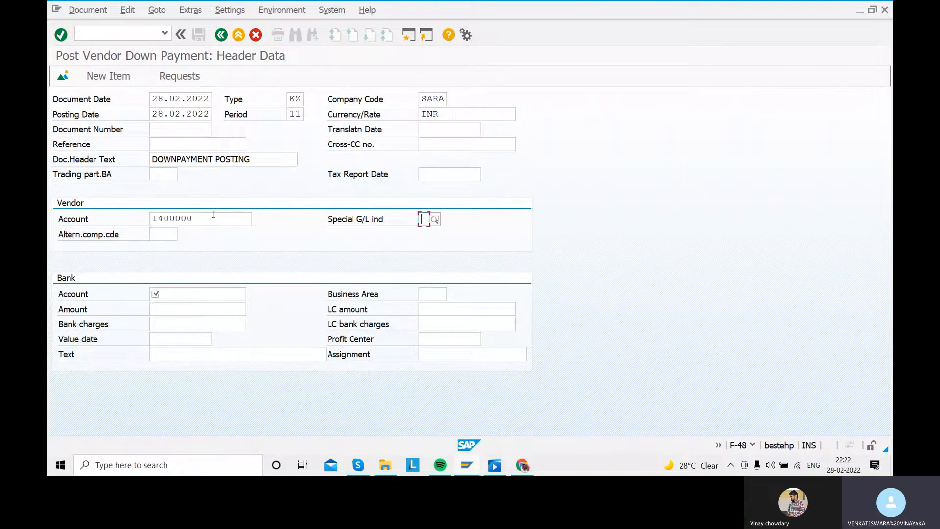
{"action": "key", "text": "Down"}
{"action": "key", "text": "Down"}
{"action": "key", "text": "Tab"}
- Choose the ICICI Bank G/L account as the bank account and set the payment amount to 200000
{"action": "left_click", "coordinate": [198, 296]}
{"action": "left_click", "coordinate": [251, 295]}
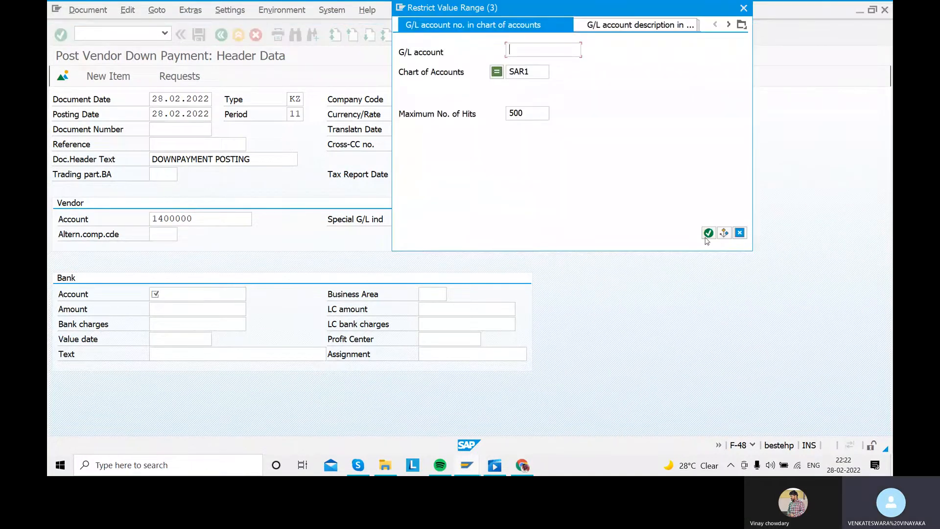
{"action": "left_click", "coordinate": [709, 233]}
{"action": "double_click", "coordinate": [451, 109]}
{"action": "left_click", "coordinate": [198, 311]}
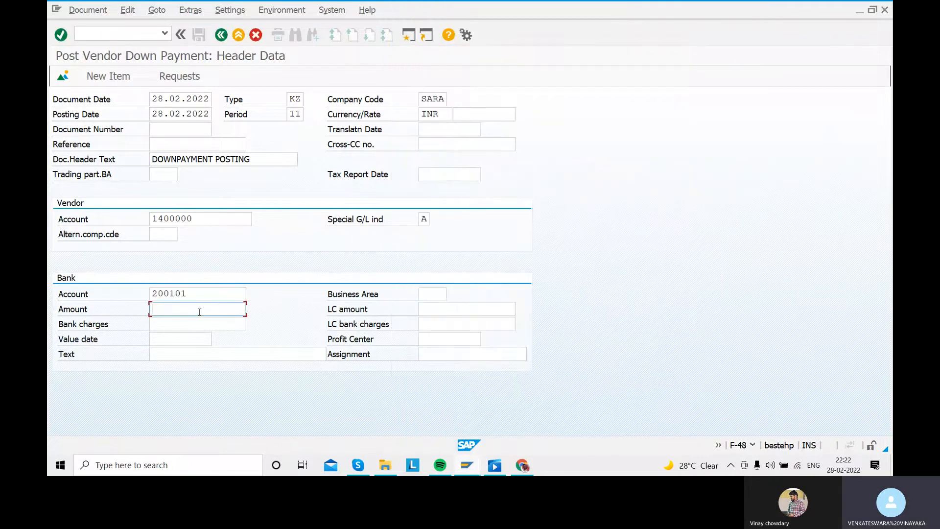
{"action": "type", "text": "20000"}
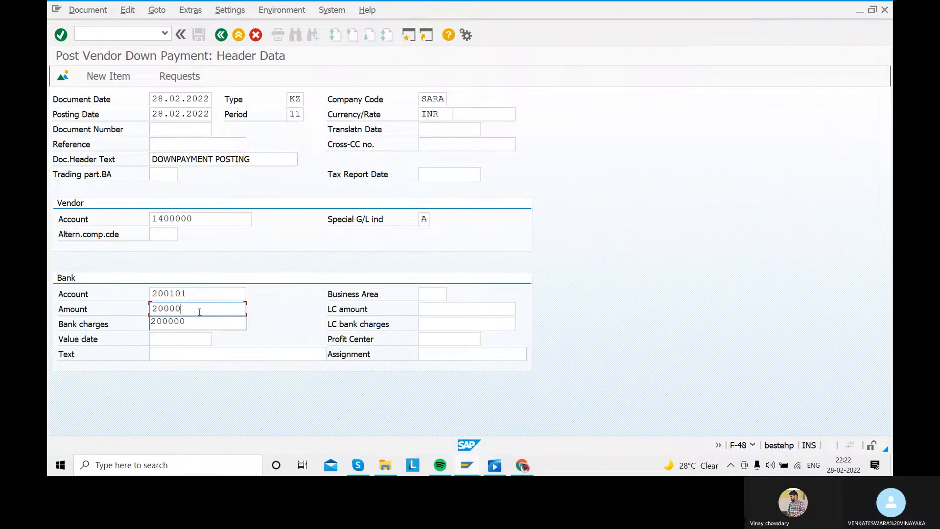
{"action": "type", "text": "0"}
- Set the bank value date to 28.02.2022, enter the text DOWNPAYMENT POSTING, and proceed to the vendor item
{"action": "left_click", "coordinate": [179, 340]}
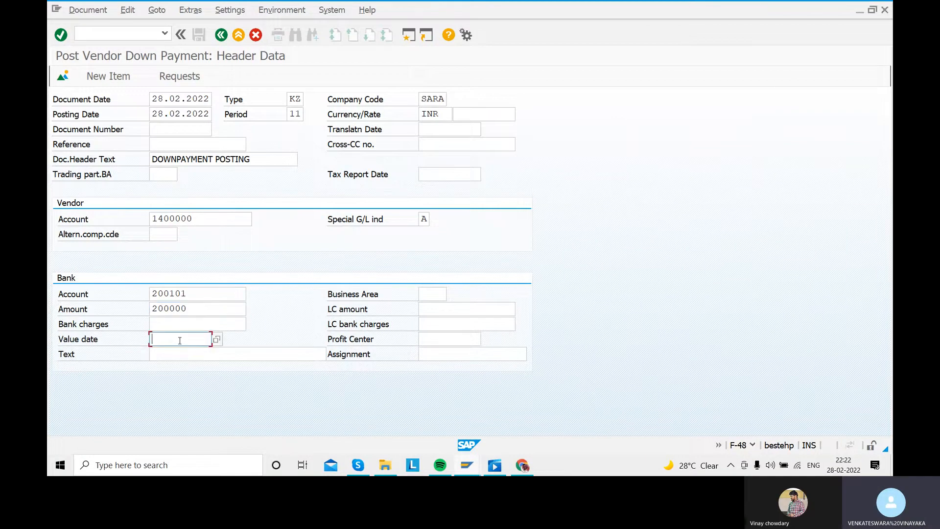
{"action": "type", "text": "28"}
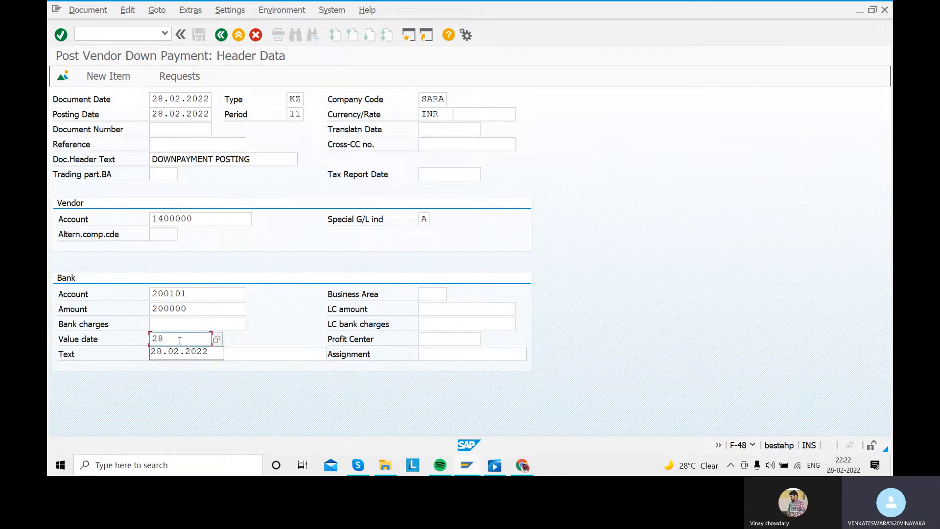
{"action": "left_click", "coordinate": [179, 351]}
{"action": "left_click", "coordinate": [163, 349]}
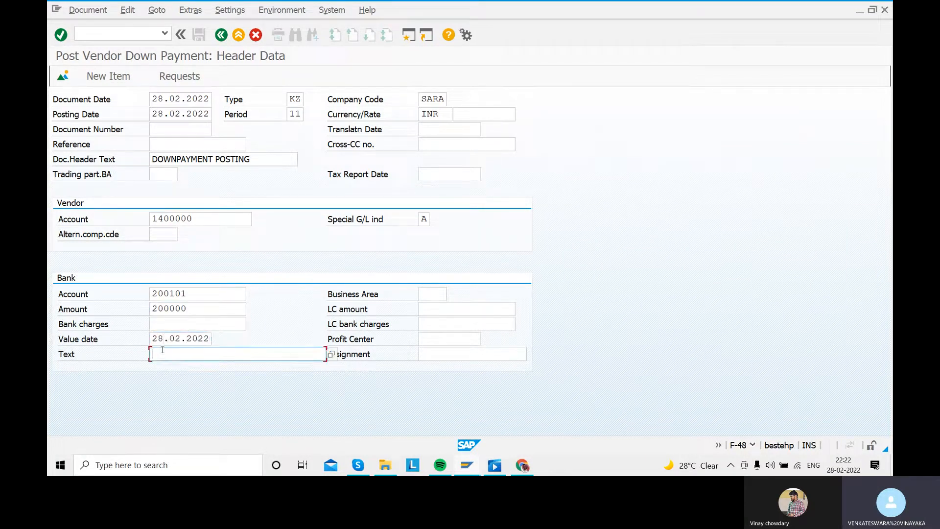
{"action": "type", "text": "DOWNPAYMENT POSTING"}
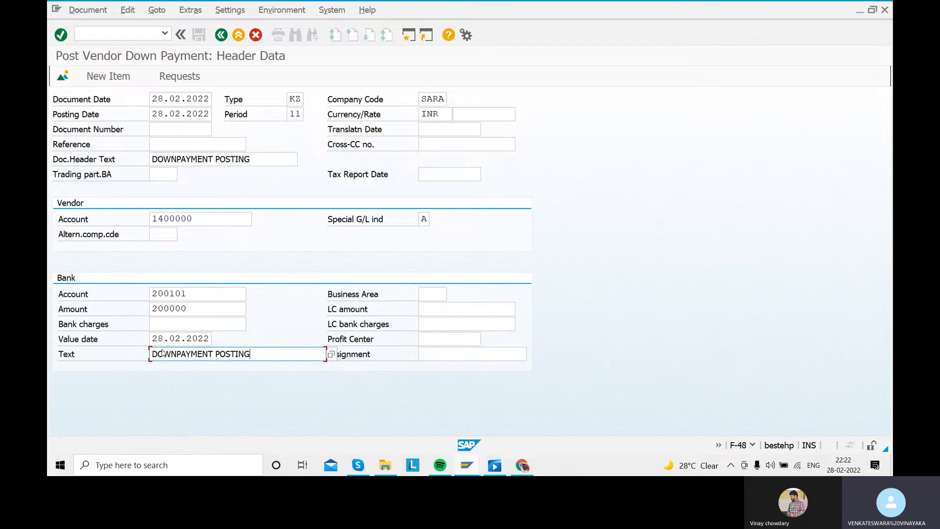
{"action": "key", "text": "Return"}
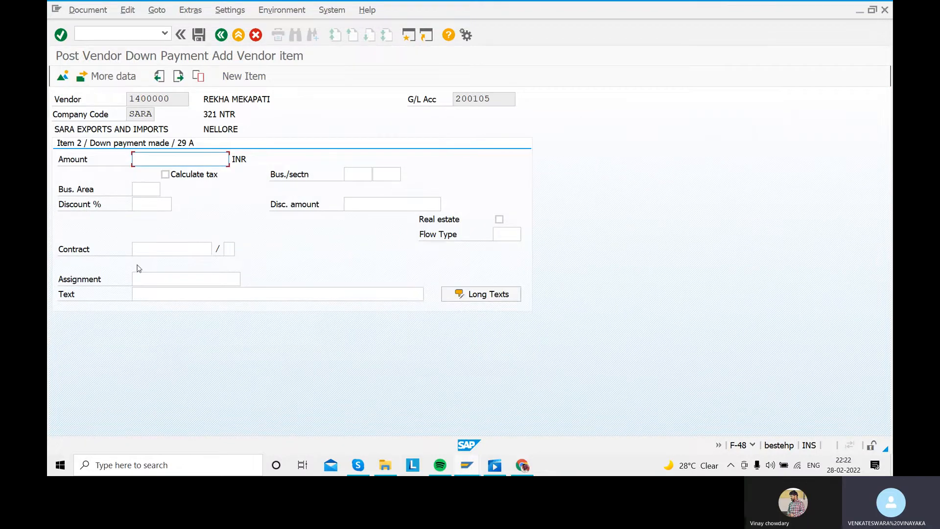
- Fill the vendor item with * as the amount and + as the text to carry over the bank item's values
{"action": "type", "text": "*"}
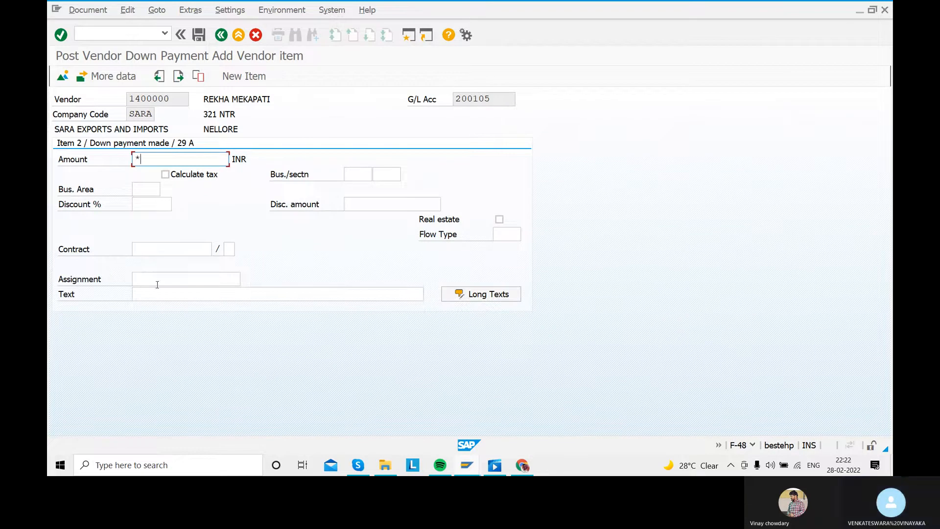
{"action": "left_click", "coordinate": [153, 296]}
{"action": "type", "text": "+"}
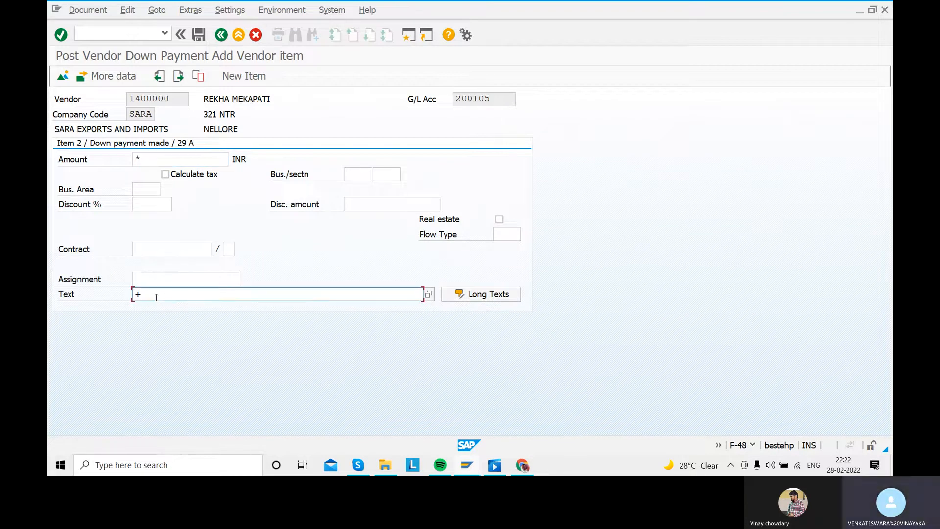
{"action": "key", "text": "Return"}
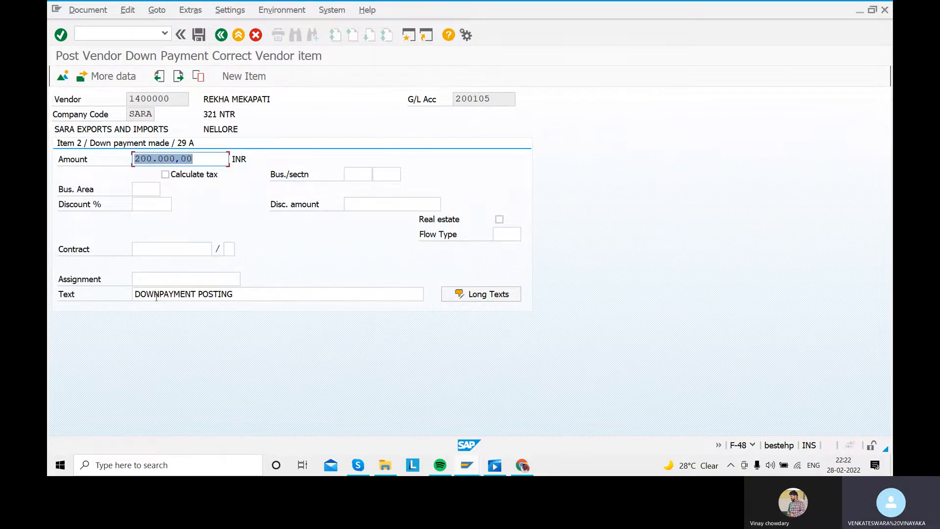
- Simulate and post the vendor down payment document, and exit the transaction
{"action": "left_click", "coordinate": [88, 9]}
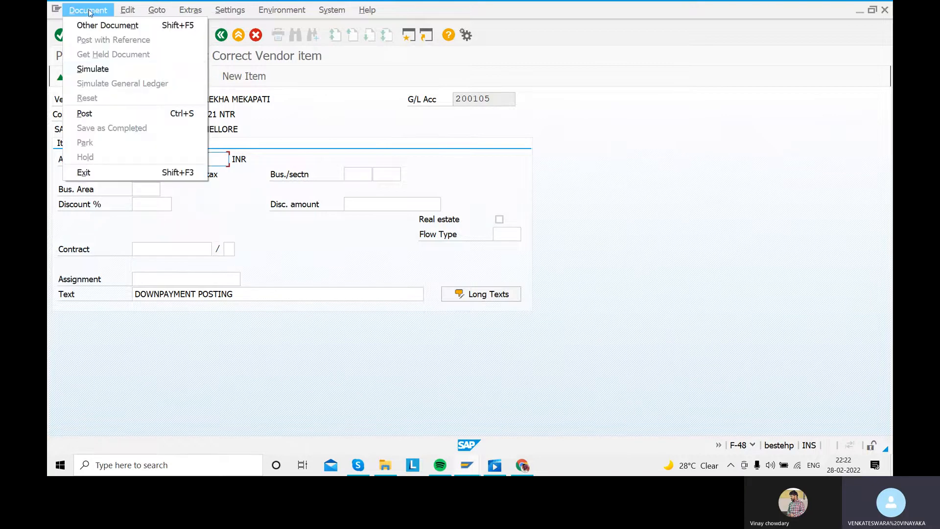
{"action": "left_click", "coordinate": [100, 69]}
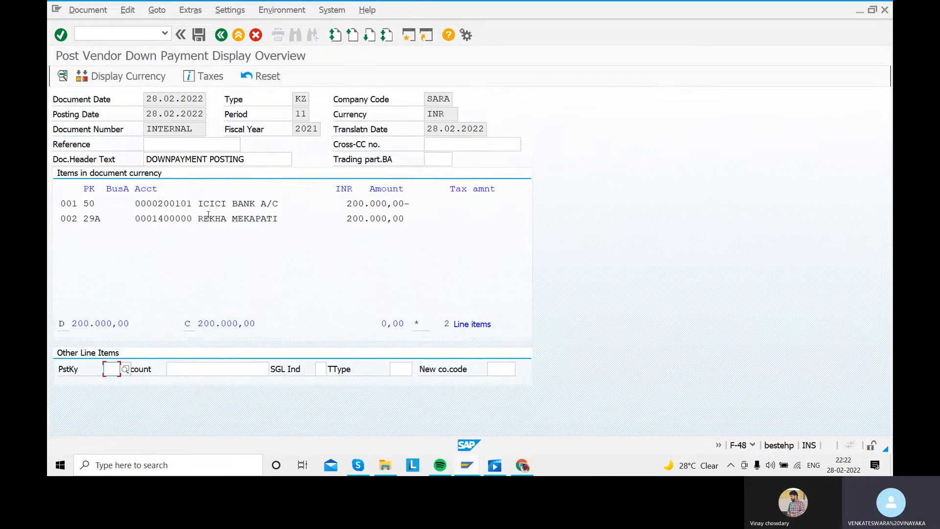
{"action": "left_click", "coordinate": [200, 35]}
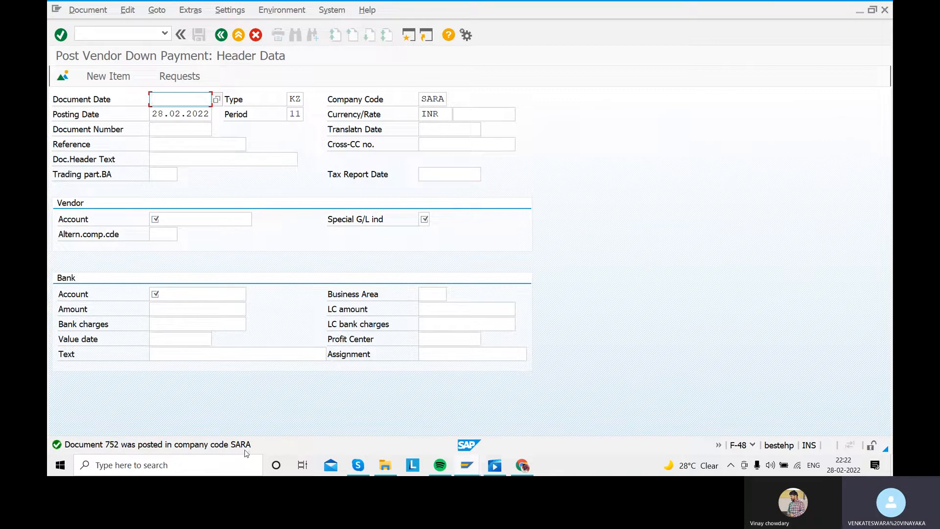
{"action": "left_click", "coordinate": [221, 36]}
{"action": "left_click", "coordinate": [258, 273]}
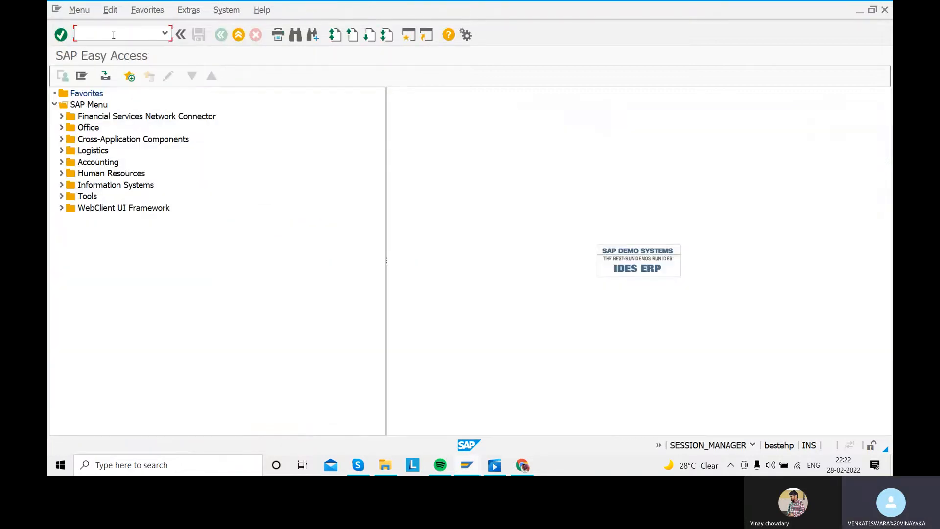
- Run the FBL1N line item display for the vendor's open items in company code SARA and leave the report
{"action": "type", "text": "FBL1N"}
{"action": "key", "text": "Return"}
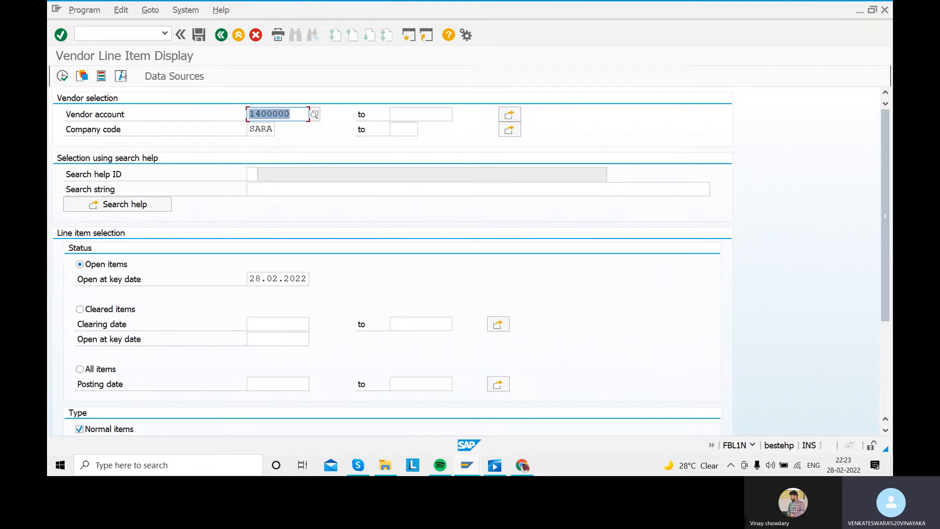
{"action": "left_click", "coordinate": [63, 75]}
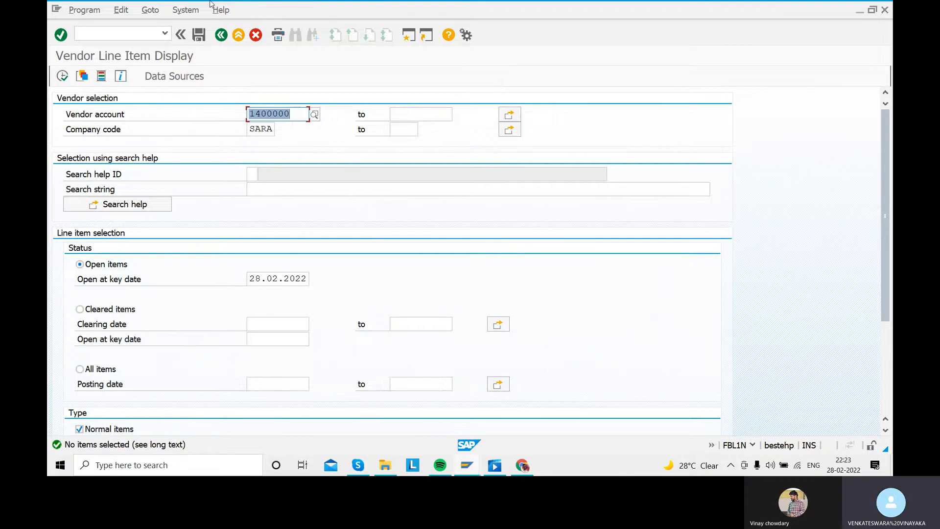
{"action": "left_click", "coordinate": [221, 35]}
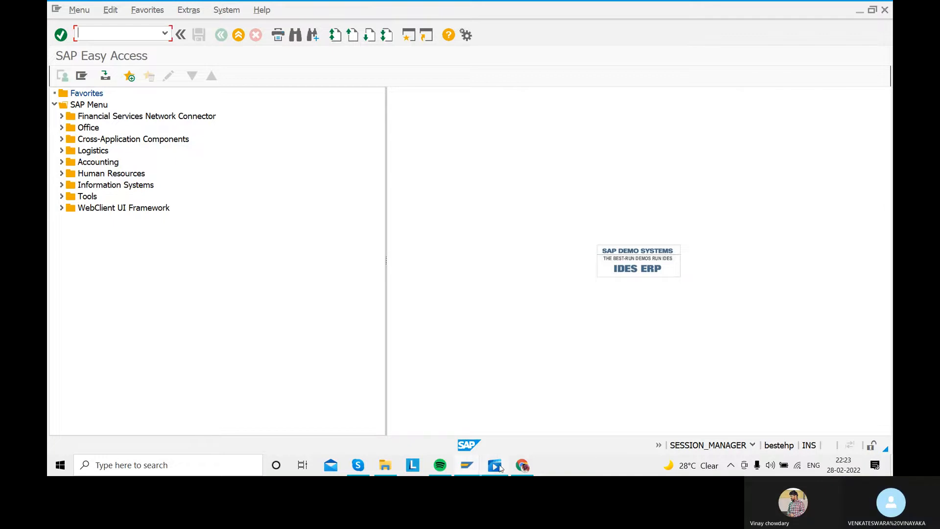
- Switch to the video player to review the vendor down payment configuration steps, and return to SAP
{"action": "left_click", "coordinate": [496, 466]}
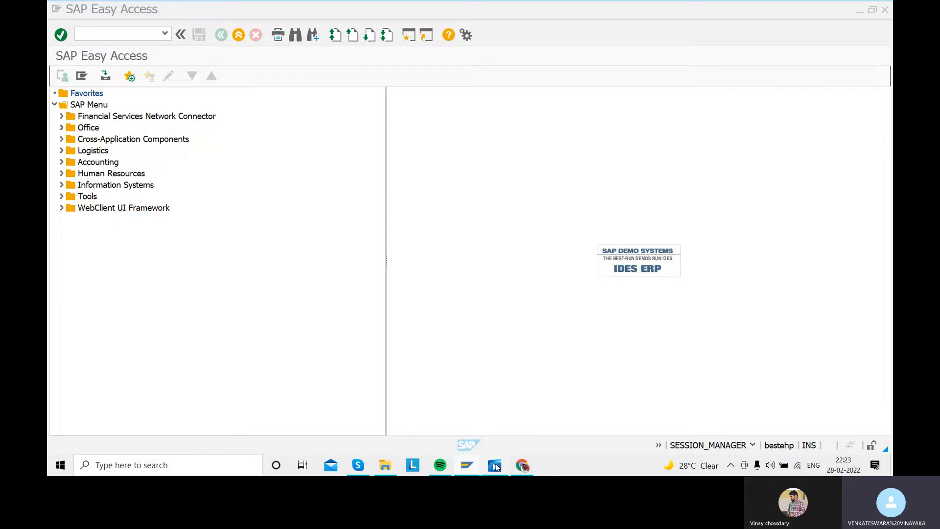
{"action": "left_click", "coordinate": [495, 465]}
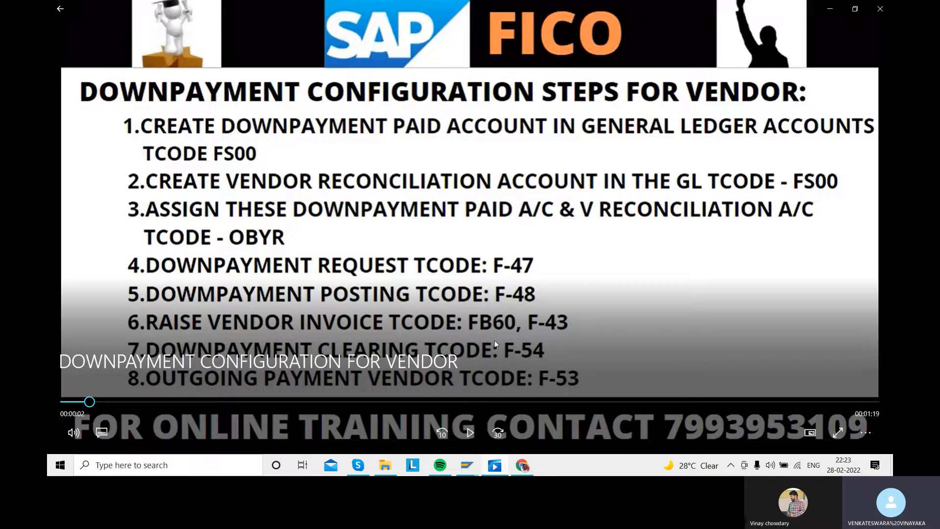
{"action": "mouse_move", "coordinate": [467, 465]}
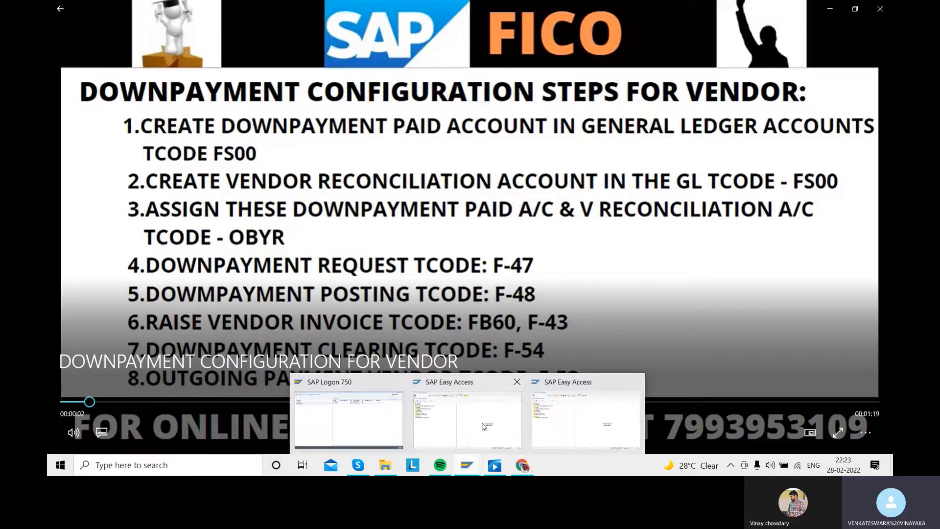
{"action": "left_click", "coordinate": [456, 426]}
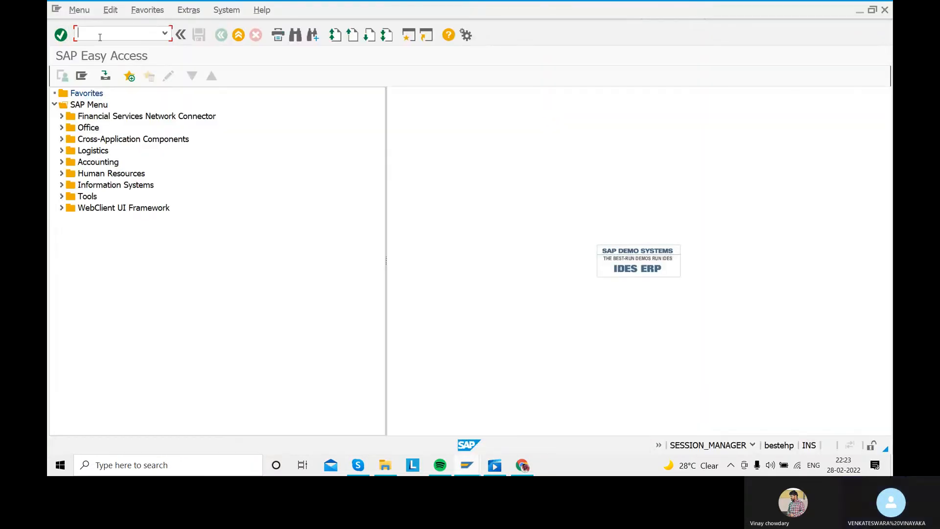
- Start a vendor invoice in transaction FB60 with the vendor's account number and invoice date 28.02.2022
{"action": "type", "text": "FB60"}
{"action": "key", "text": "Return"}
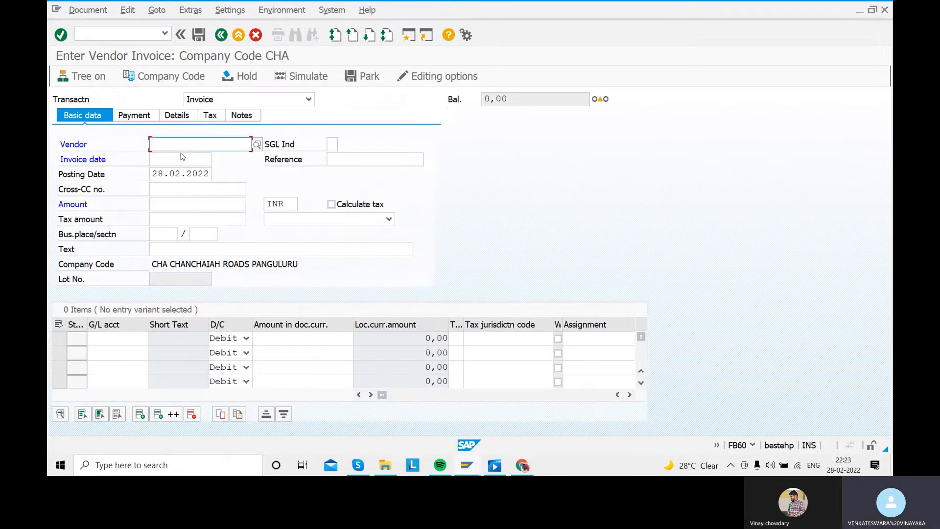
{"action": "left_click", "coordinate": [180, 146]}
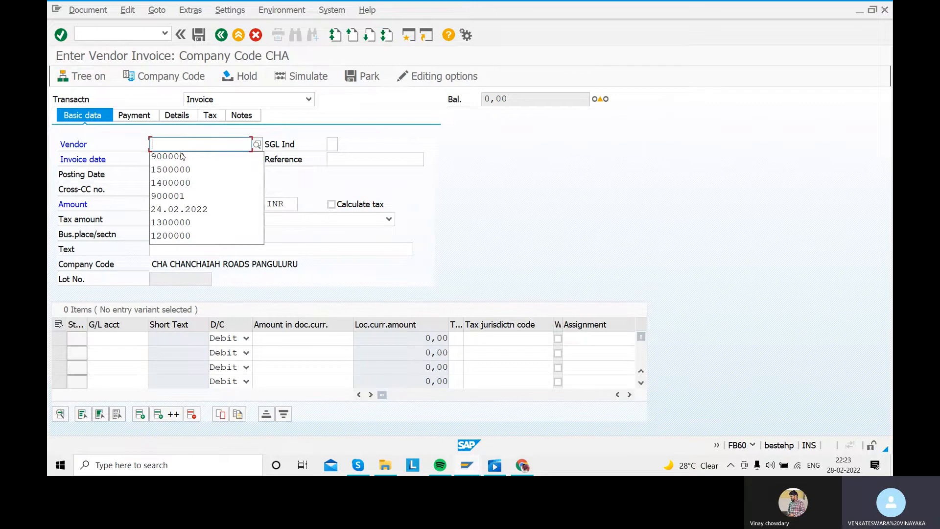
{"action": "left_click", "coordinate": [190, 184]}
{"action": "left_click", "coordinate": [160, 157]}
{"action": "type", "text": "28.02.2022"}
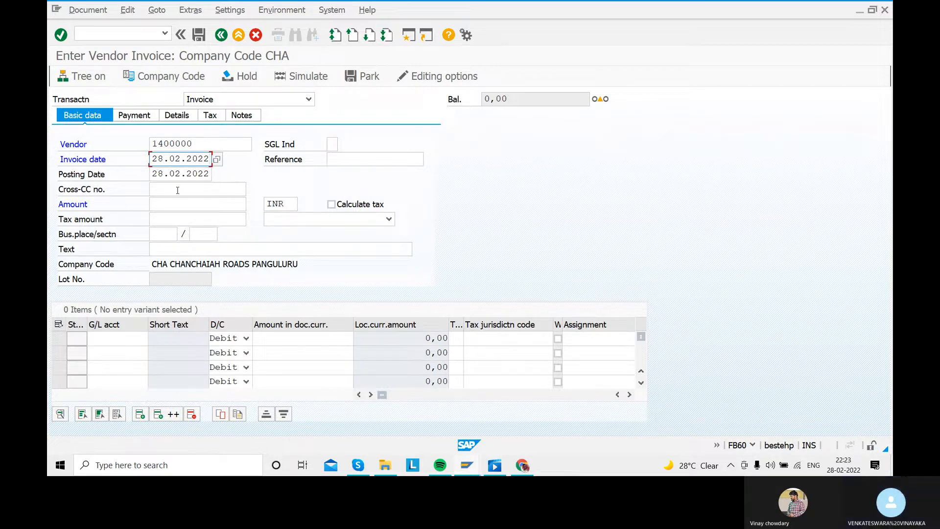
- Enter REFERENCE 8 as the invoice reference and set the invoice amount to 1000000
{"action": "left_click", "coordinate": [343, 161]}
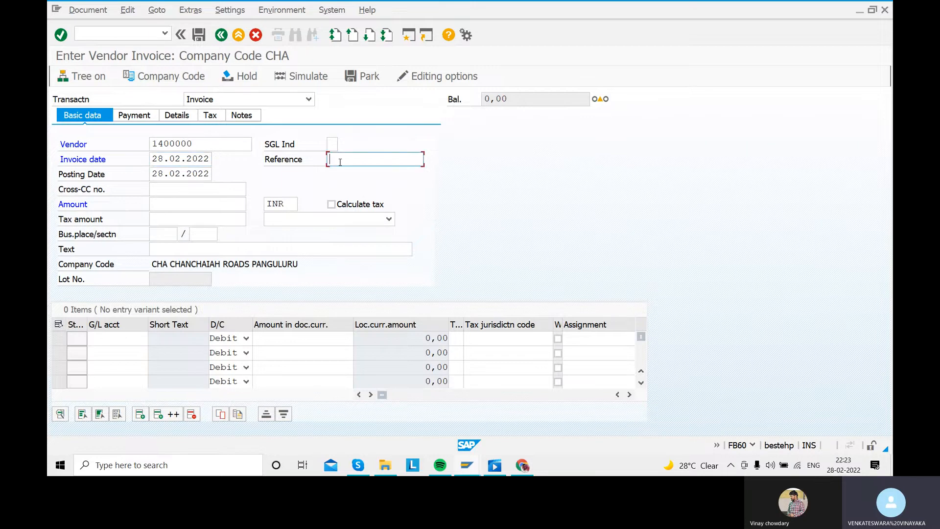
{"action": "type", "text": "REFERENCE "}
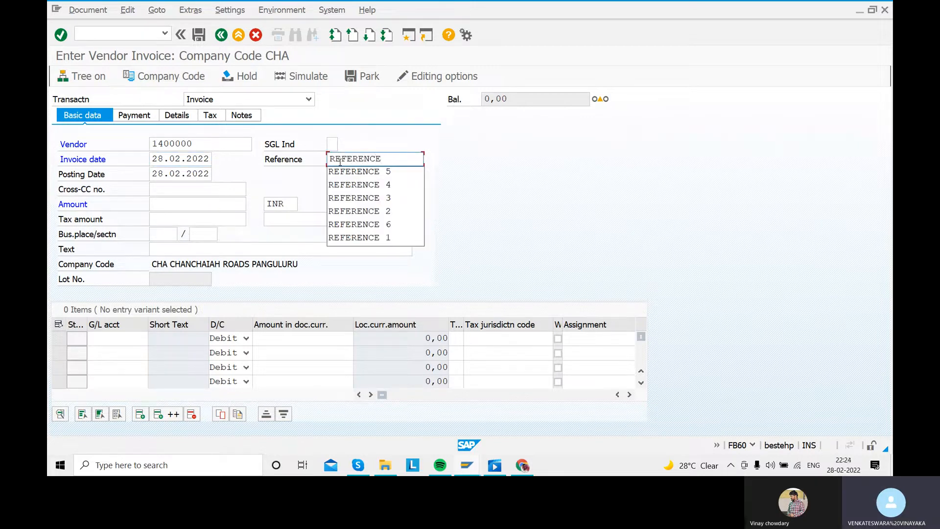
{"action": "type", "text": "8"}
{"action": "left_click", "coordinate": [184, 203]}
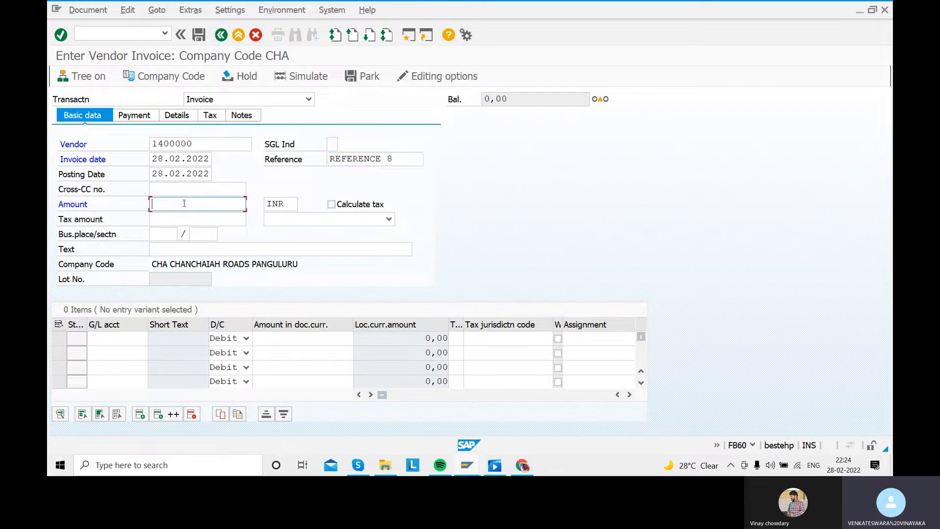
{"action": "type", "text": "100000"}
{"action": "type", "text": "0"}
- Enter PURCHASING TATA CAR5 as the vendor invoice text
{"action": "left_click", "coordinate": [161, 248]}
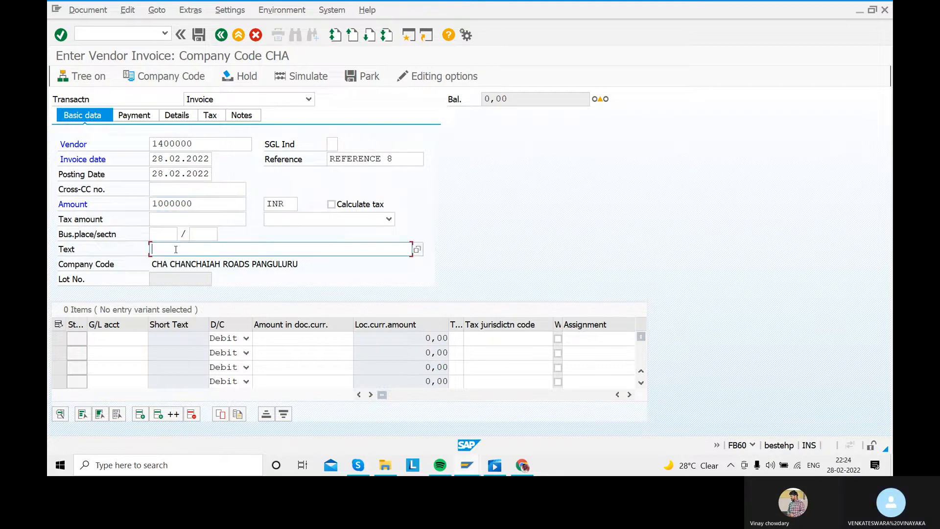
{"action": "type", "text": "P"}
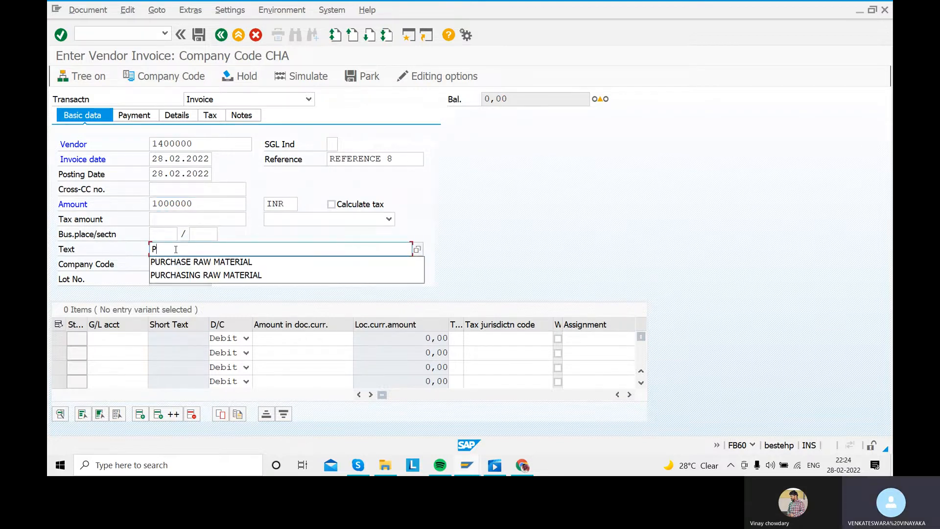
{"action": "type", "text": "URCHASING CAR"}
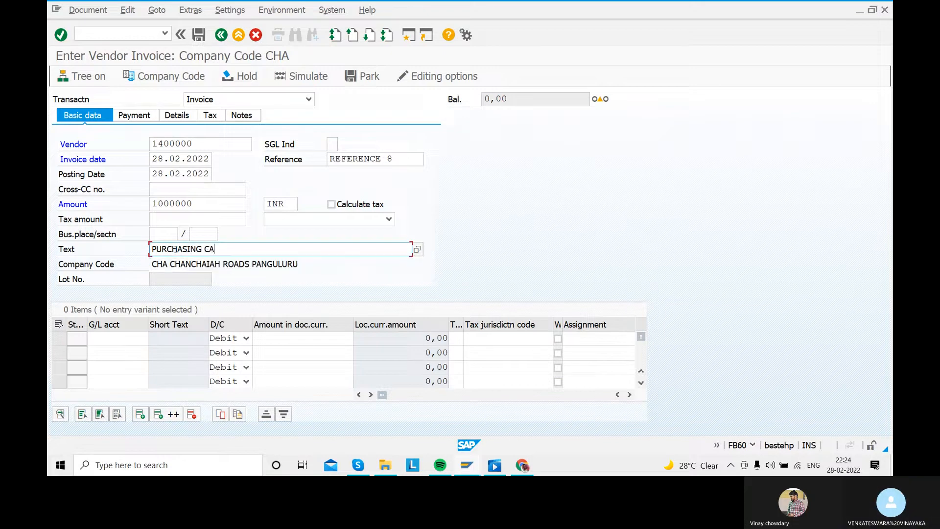
{"action": "key", "text": "BackSpace"}
{"action": "key", "text": "BackSpace"}
{"action": "key", "text": "BackSpace"}
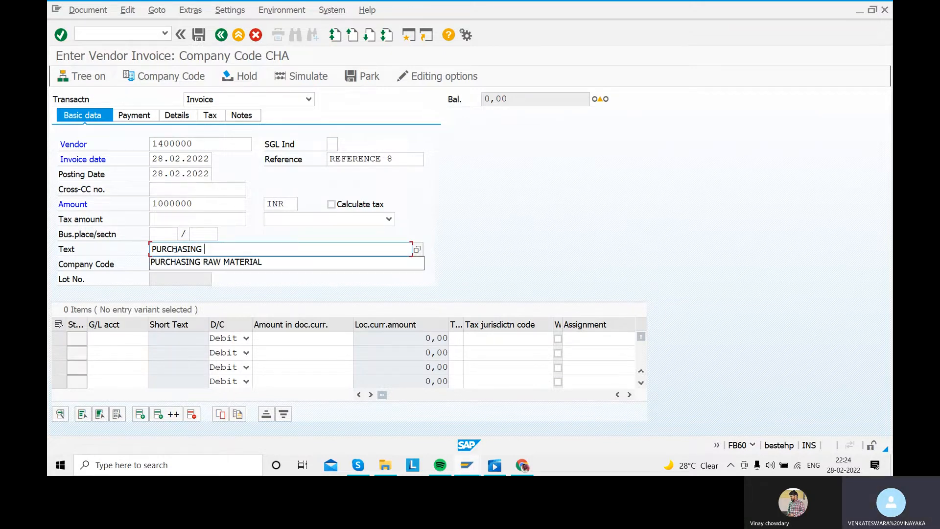
{"action": "type", "text": "TATA "}
{"action": "type", "text": "CARS"}
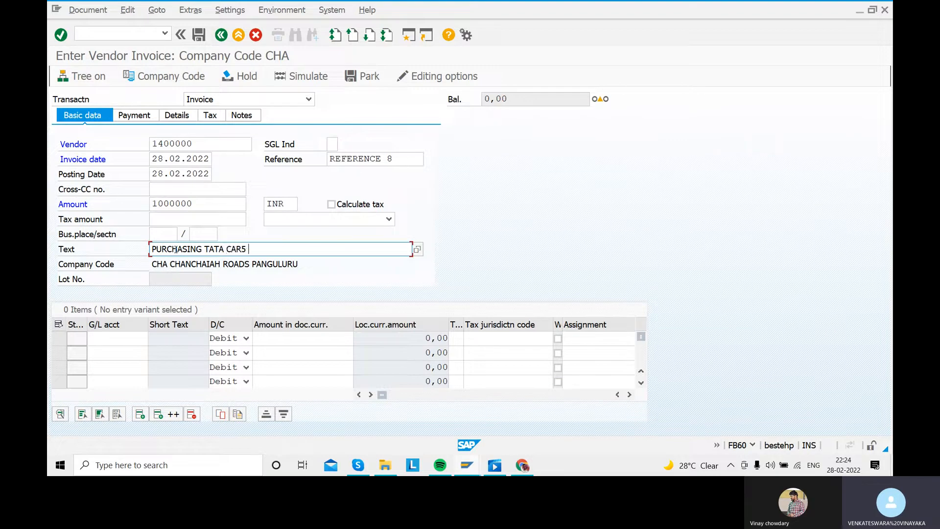
- Add a debit line item to raw material account 200103 with an amount of 1000000 in the vendor invoice
{"action": "left_click", "coordinate": [144, 339]}
{"action": "left_click", "coordinate": [153, 338]}
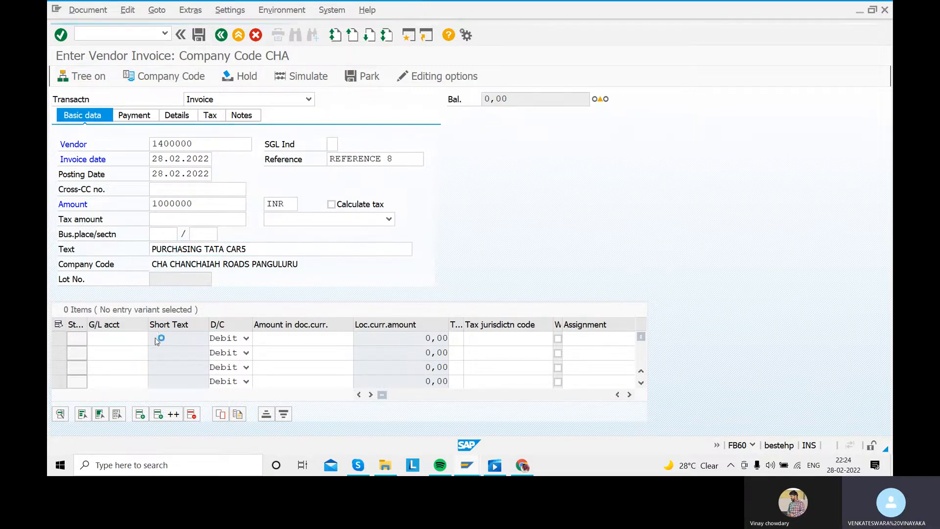
{"action": "left_click", "coordinate": [375, 435]}
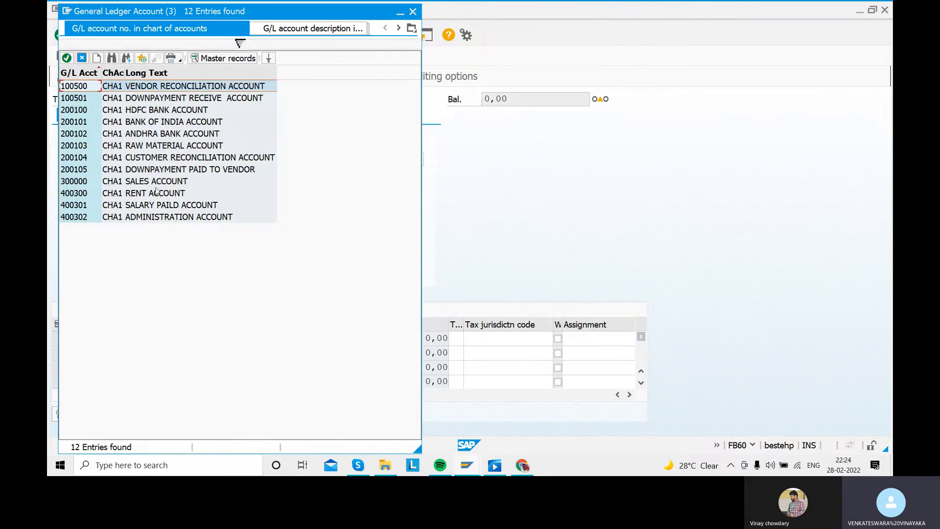
{"action": "left_click", "coordinate": [155, 149]}
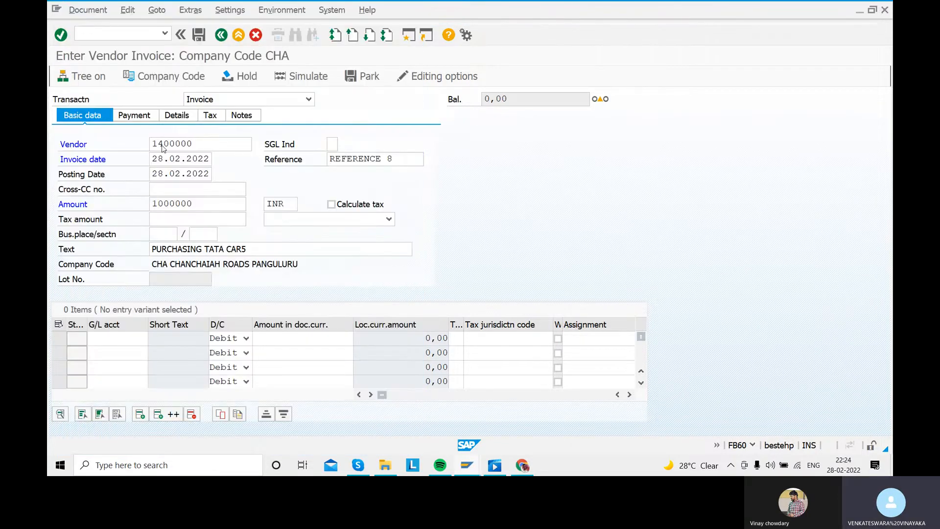
{"action": "left_click", "coordinate": [309, 341]}
{"action": "type", "text": "1000000"}
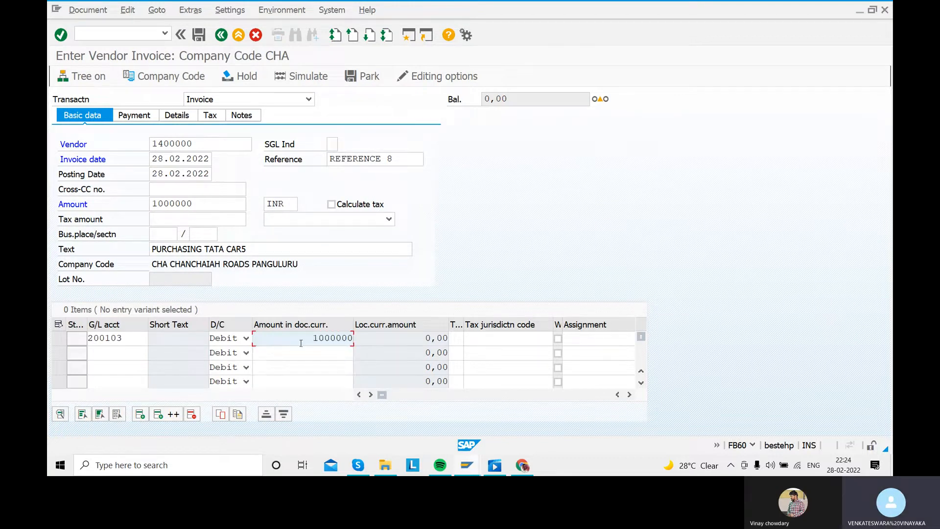
{"action": "key", "text": "Return"}
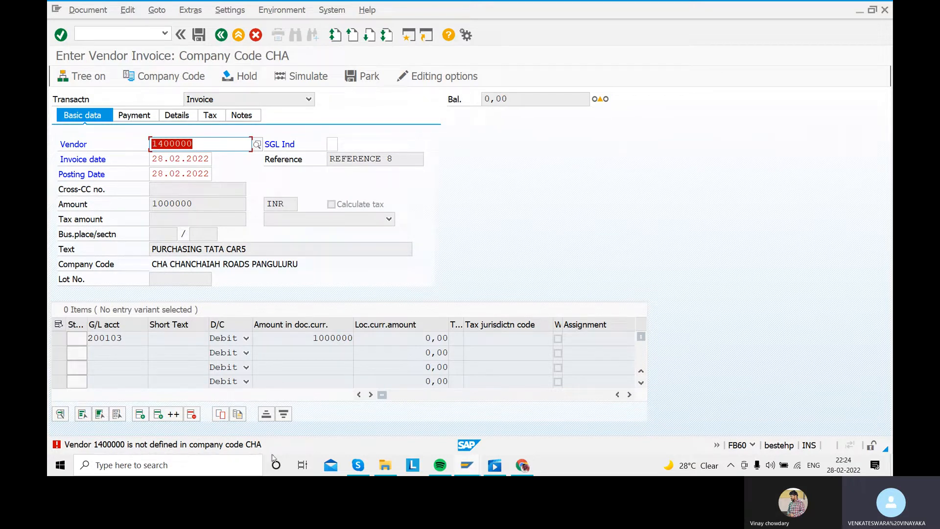
- Switch the vendor invoice to company code SARA
{"action": "left_click", "coordinate": [165, 77]}
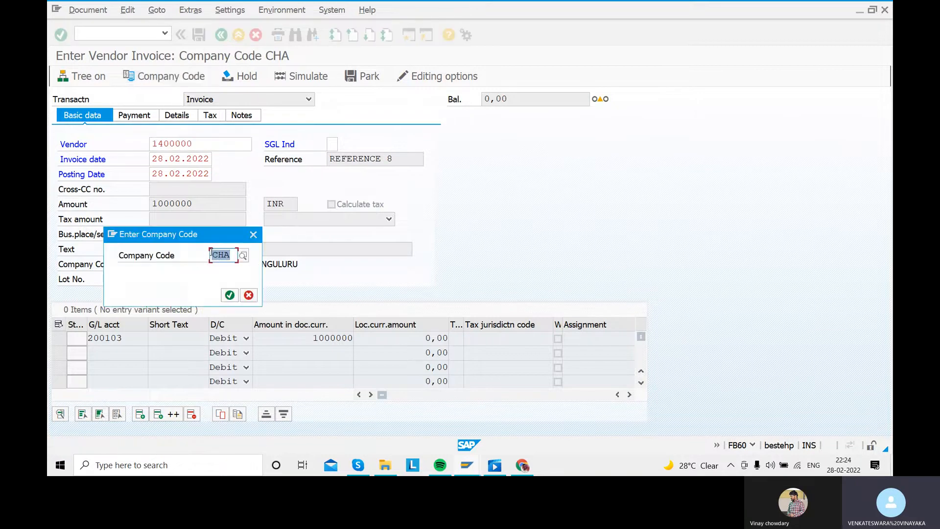
{"action": "type", "text": "SARA"}
{"action": "key", "text": "Return"}
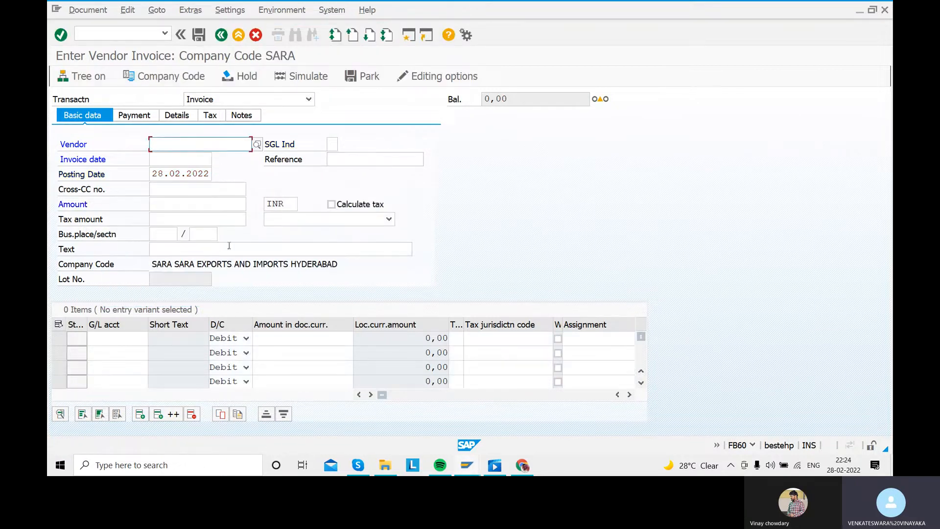
- Enter the vendor's account number and invoice date 28.02.2022 in the invoice header
{"action": "left_click", "coordinate": [183, 145]}
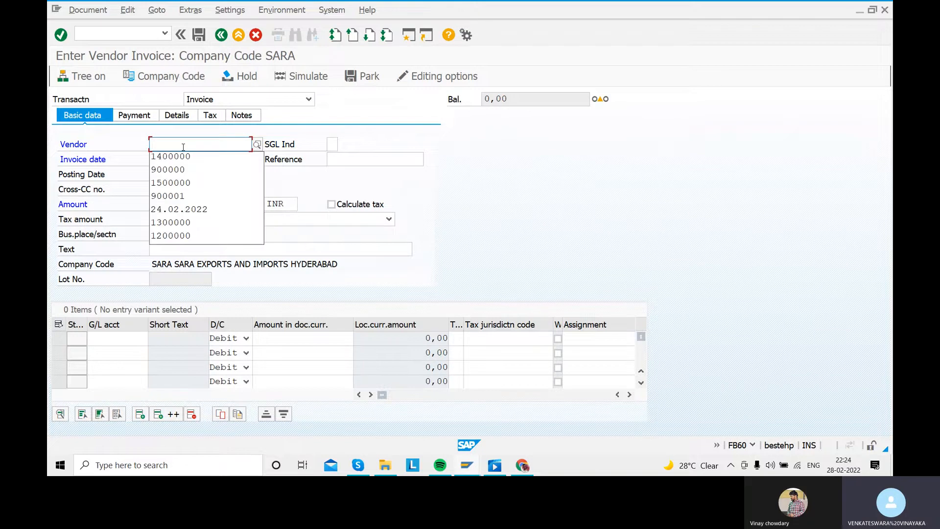
{"action": "key", "text": "Down"}
{"action": "key", "text": "Return"}
{"action": "left_click", "coordinate": [158, 159]}
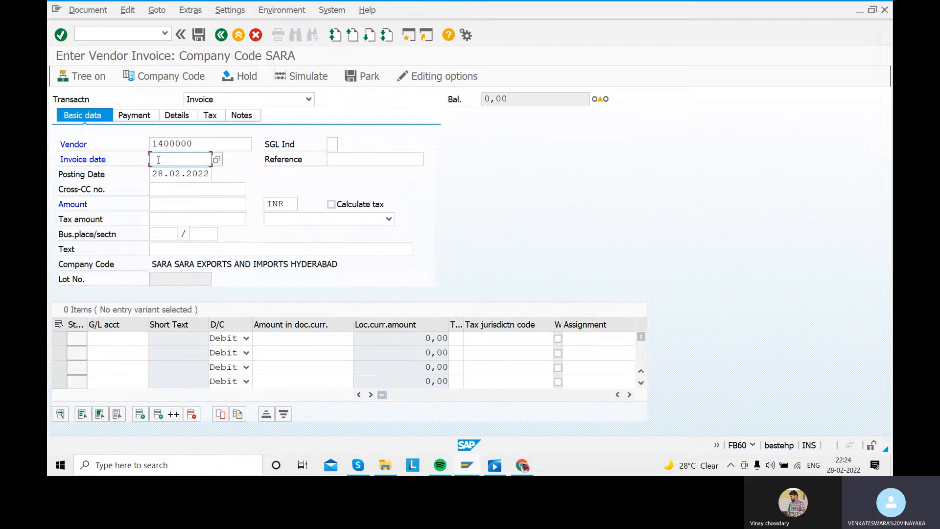
{"action": "left_click", "coordinate": [170, 160]}
{"action": "key", "text": "Down"}
{"action": "key", "text": "Return"}
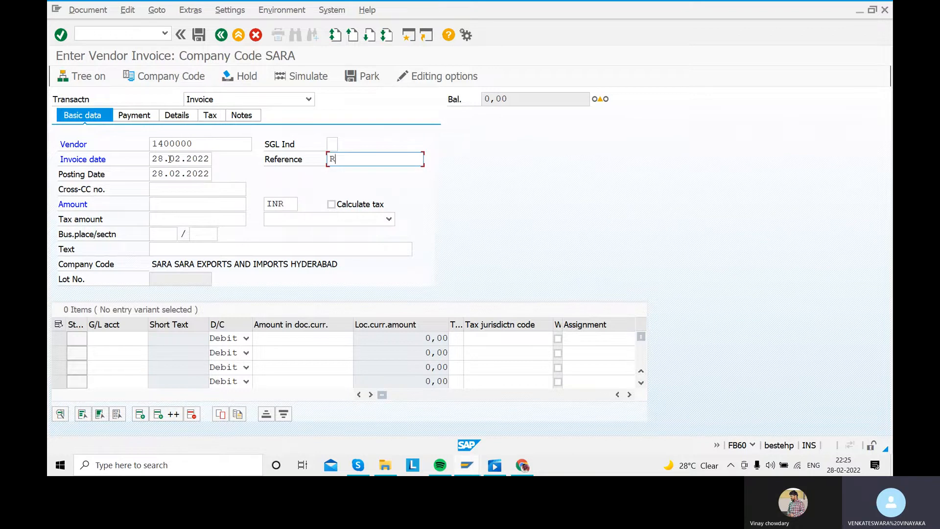
- Set the invoice reference to REFERENCE 8 and the invoice amount to 1000000
{"action": "type", "text": "REFERE"}
{"action": "key", "text": "Down"}
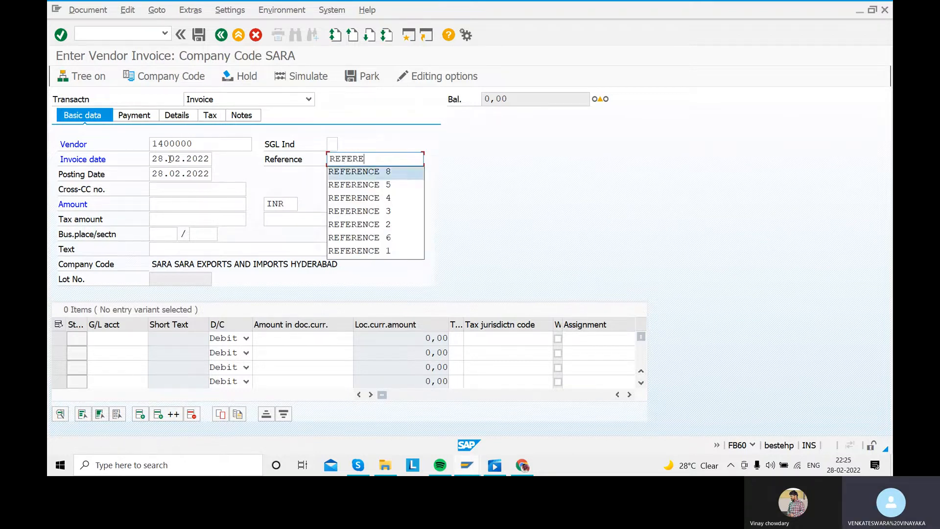
{"action": "key", "text": "Return"}
{"action": "key", "text": "Tab"}
{"action": "key", "text": "Tab"}
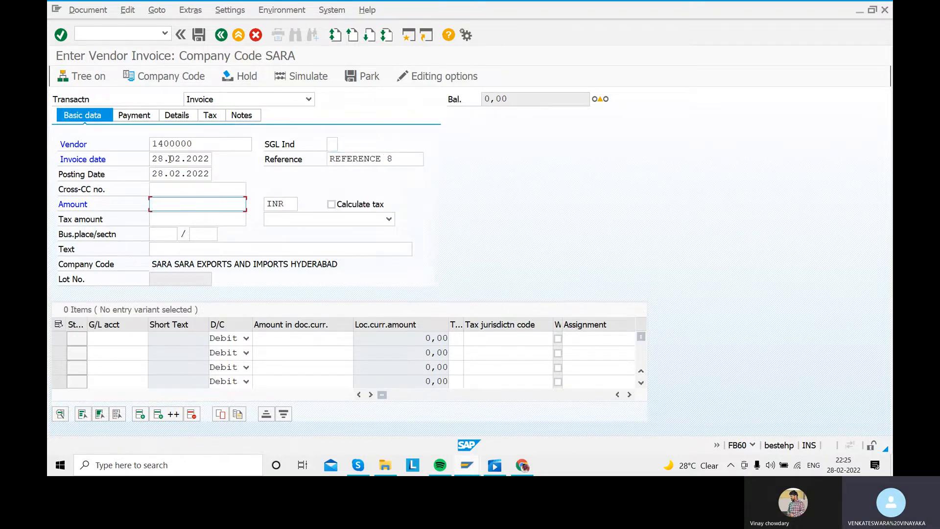
{"action": "type", "text": "1000000"}
- Fill in PURCHASING TATA CAR5 as the invoice header text for company code SARA
{"action": "left_click", "coordinate": [193, 244]}
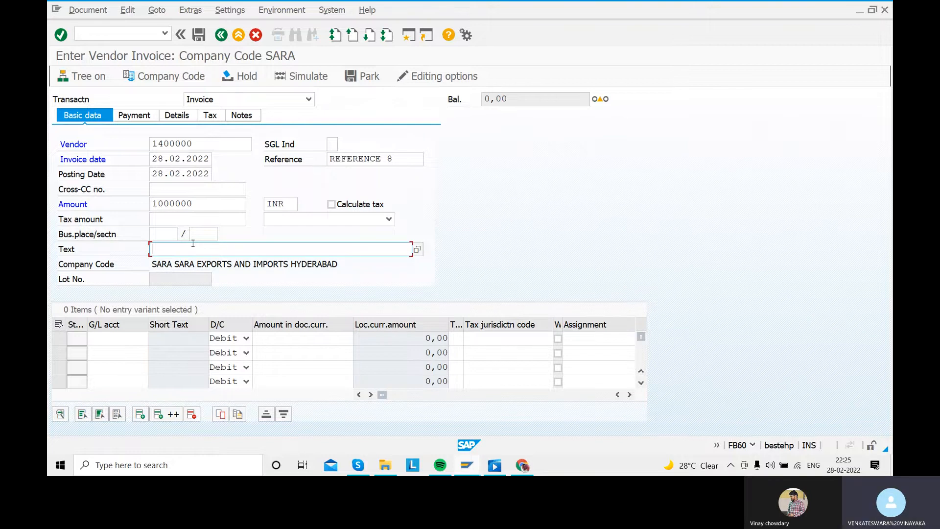
{"action": "type", "text": "P"}
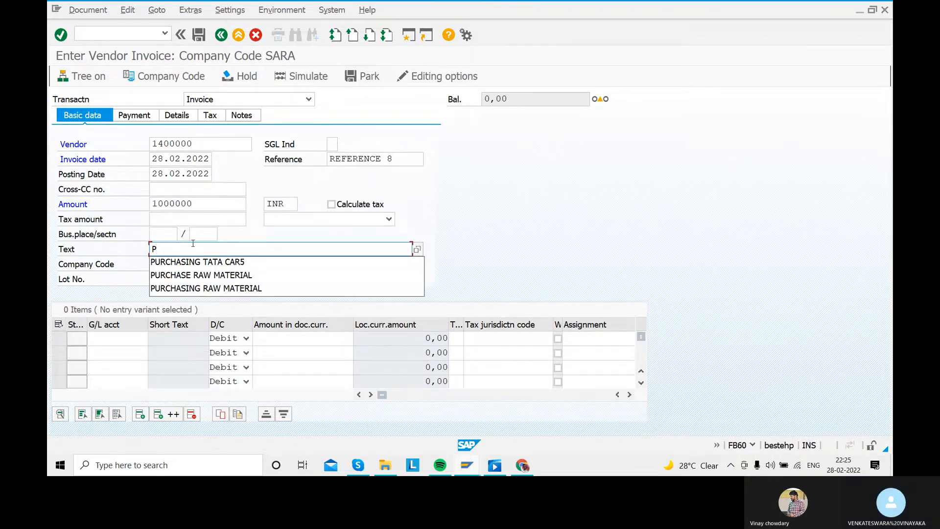
{"action": "left_click", "coordinate": [197, 261]}
- Add a debit line item to raw material account 200102 for 1000000 and acknowledge the down payment information message
{"action": "left_click", "coordinate": [142, 337]}
{"action": "left_click", "coordinate": [153, 338]}
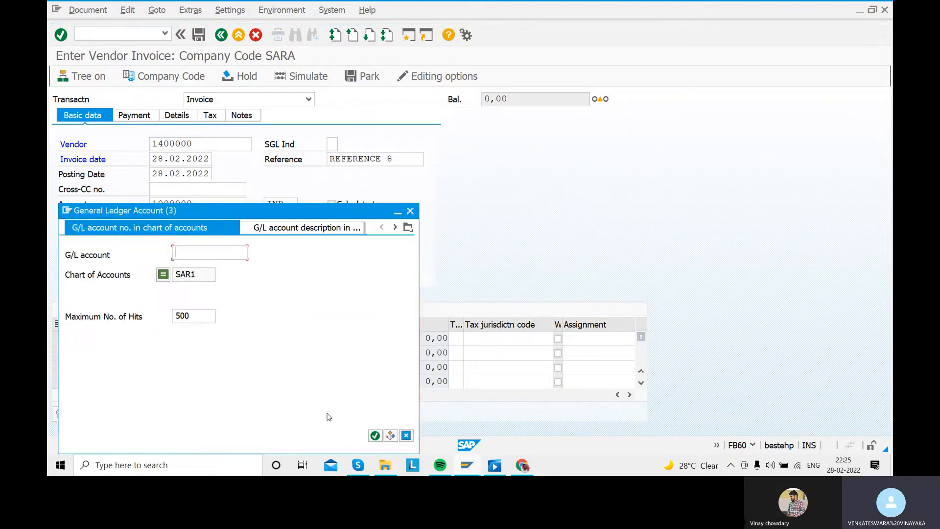
{"action": "left_click", "coordinate": [375, 435]}
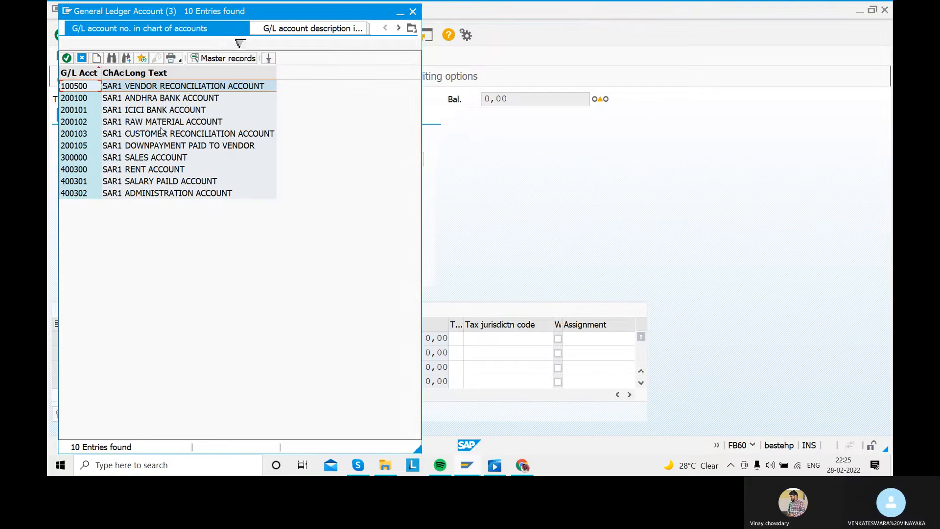
{"action": "left_click", "coordinate": [161, 124]}
{"action": "double_click", "coordinate": [161, 125]}
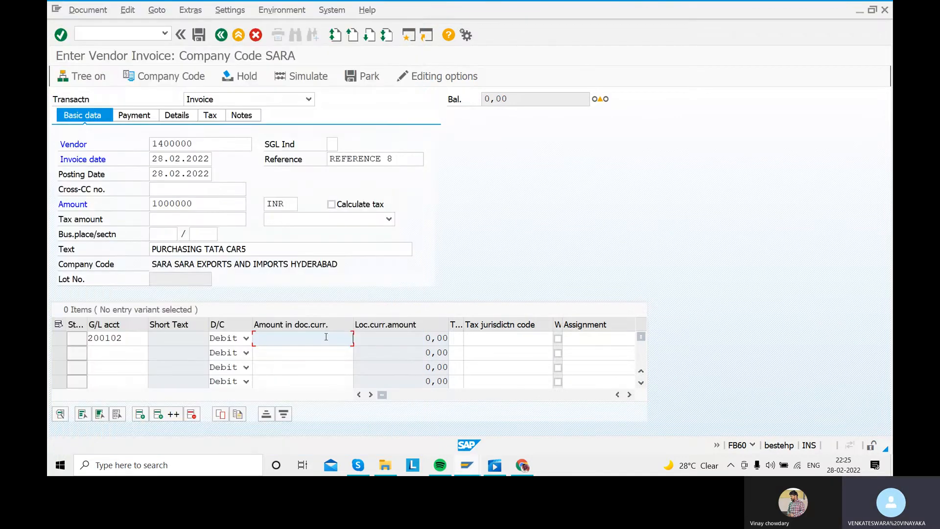
{"action": "left_click", "coordinate": [326, 337]}
{"action": "type", "text": "1000000"}
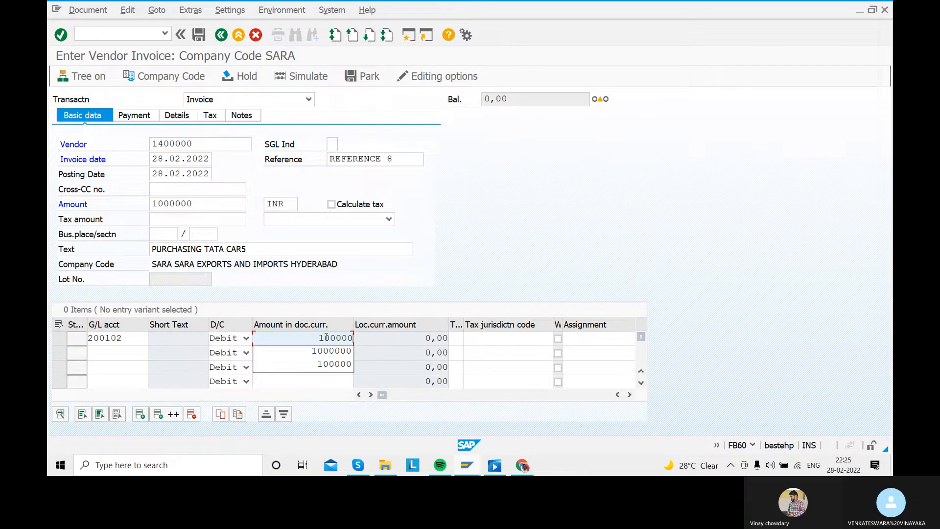
{"action": "key", "text": "Return"}
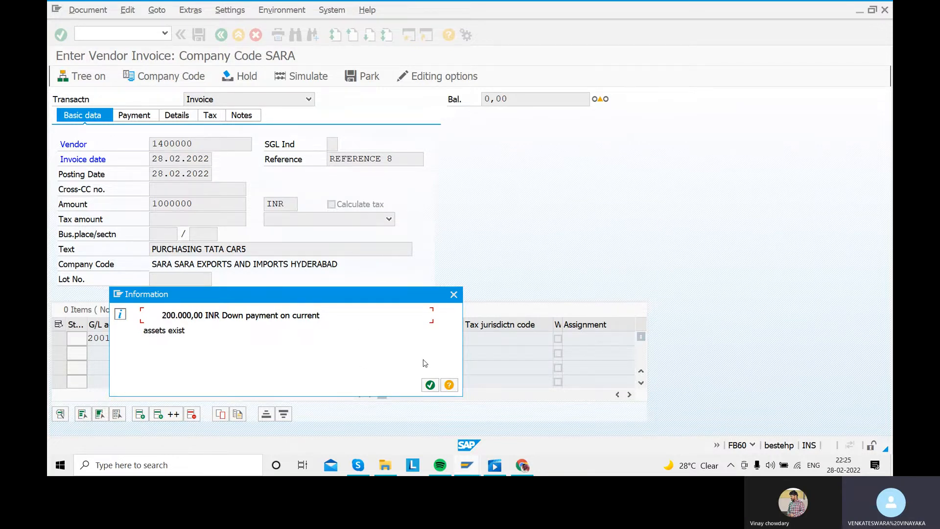
{"action": "left_click", "coordinate": [430, 385]}
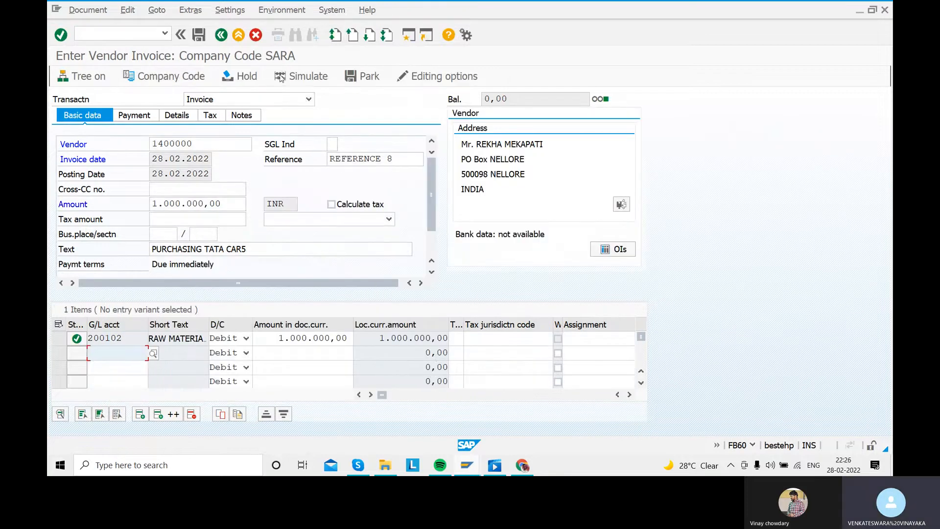
- Simulate the vendor invoice and try to post it
{"action": "left_click", "coordinate": [281, 77]}
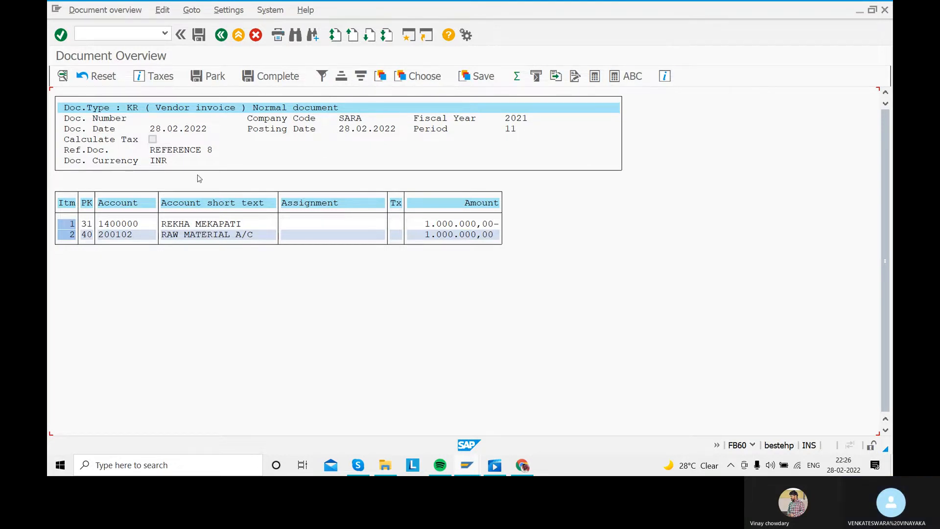
{"action": "left_click", "coordinate": [199, 35]}
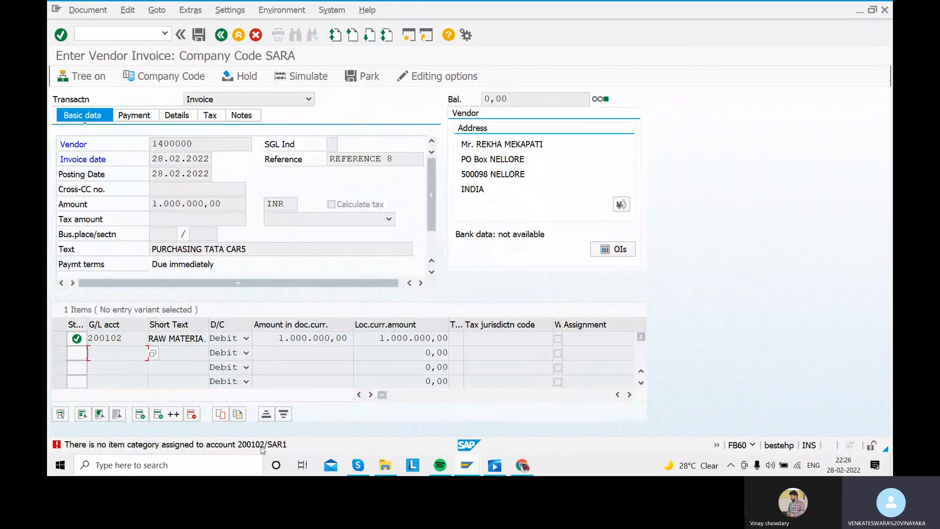
- Follow the posting error's long text to Classify G/L Accounts for Document Splitting and open it for chart of accounts SAR1
{"action": "double_click", "coordinate": [213, 444]}
{"action": "left_click", "coordinate": [178, 255]}
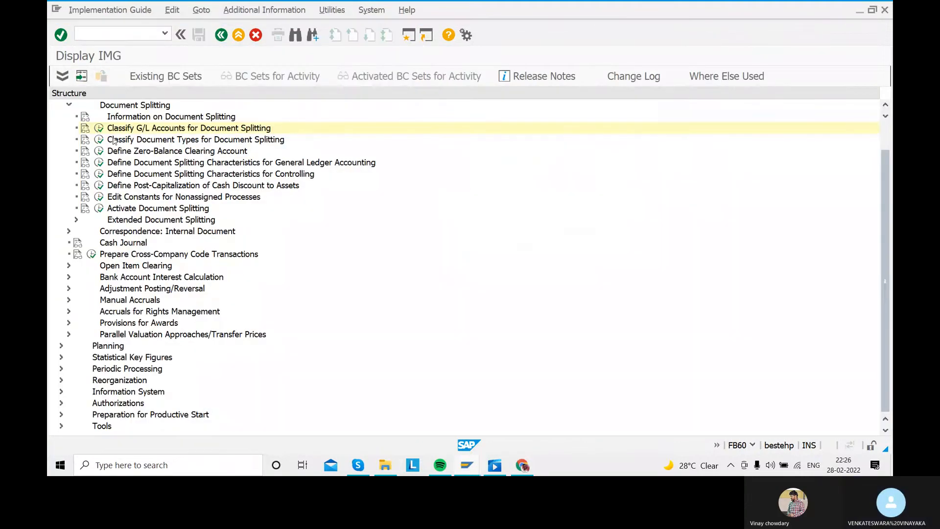
{"action": "left_click", "coordinate": [99, 129]}
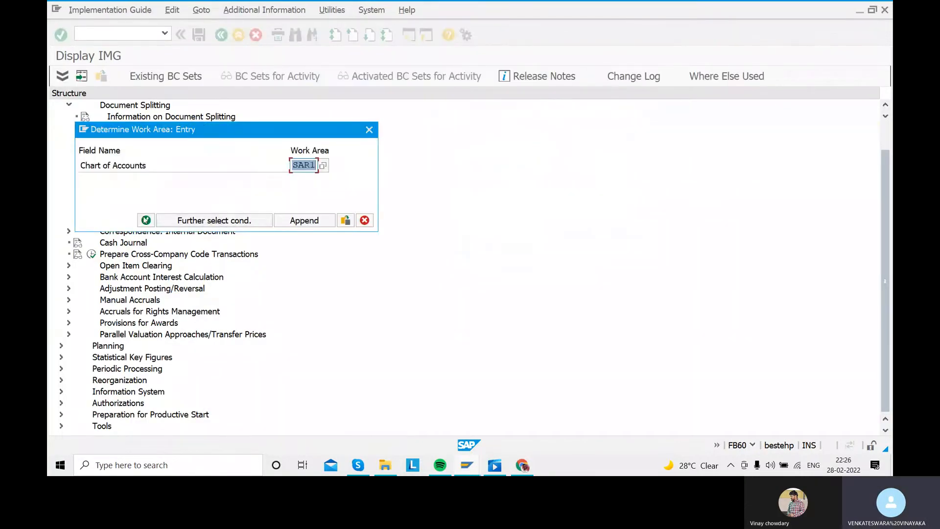
{"action": "left_click", "coordinate": [146, 221]}
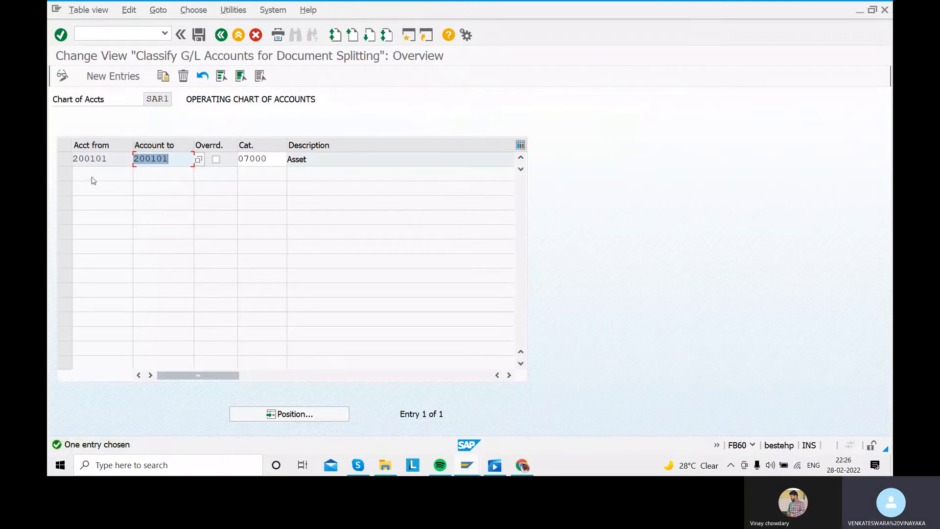
- Add a new classification entry from account 200102 to account 200102 with item category 07000
{"action": "left_click", "coordinate": [107, 78]}
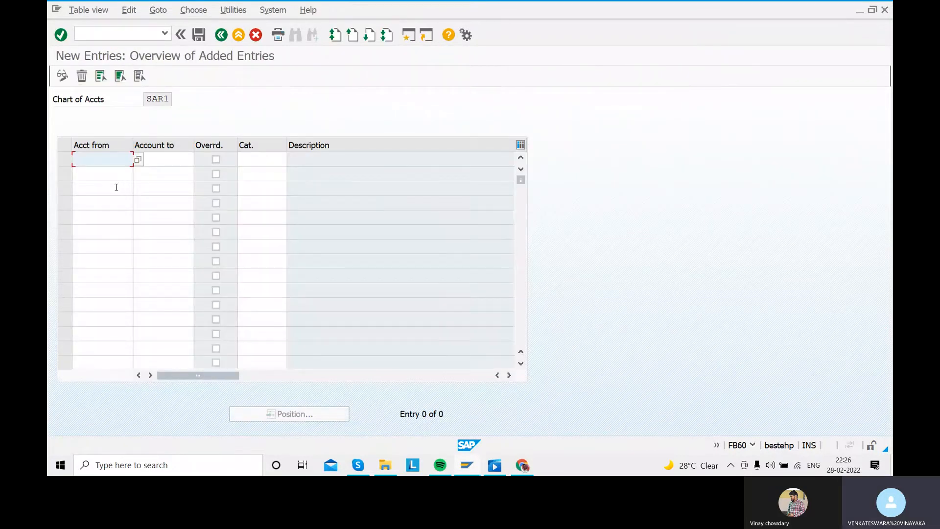
{"action": "type", "text": "200102"}
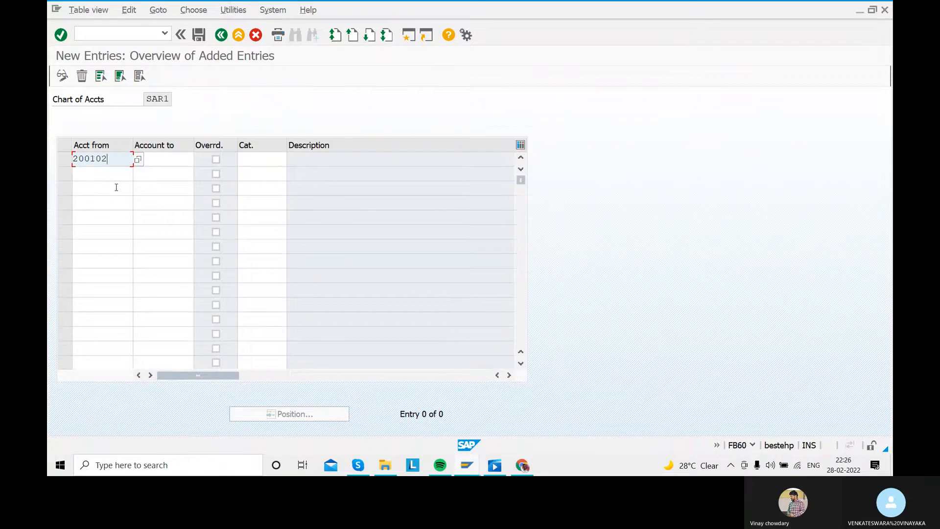
{"action": "key", "text": "Tab"}
{"action": "type", "text": "200102"}
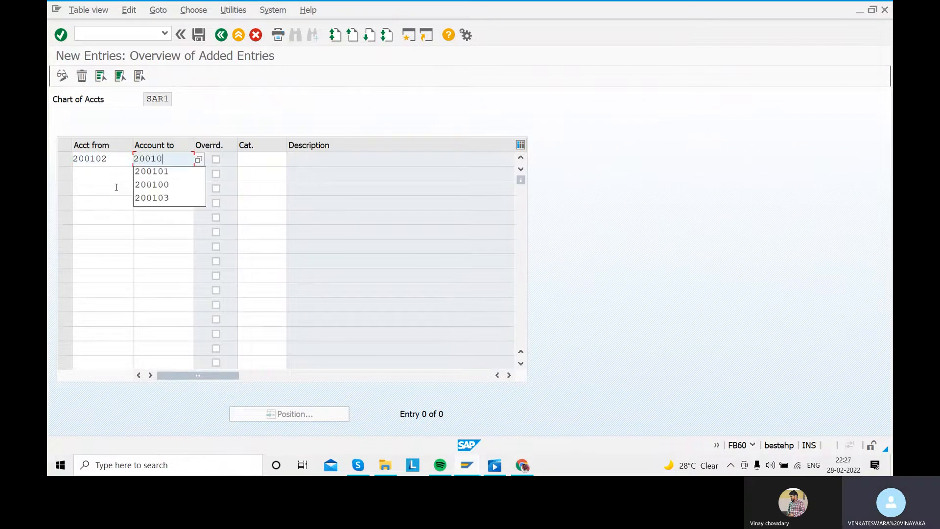
{"action": "key", "text": "Tab"}
{"action": "key", "text": "Tab"}
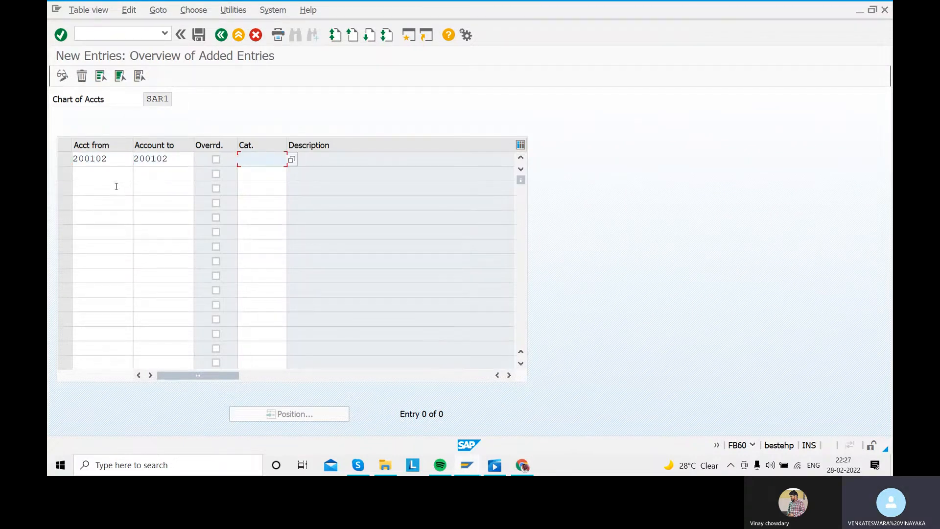
{"action": "left_click", "coordinate": [291, 160]}
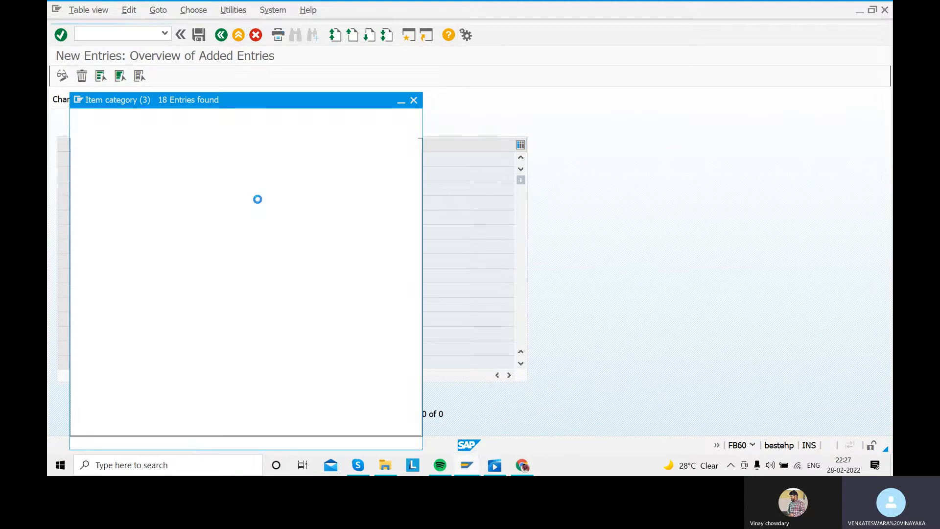
{"action": "double_click", "coordinate": [119, 318]}
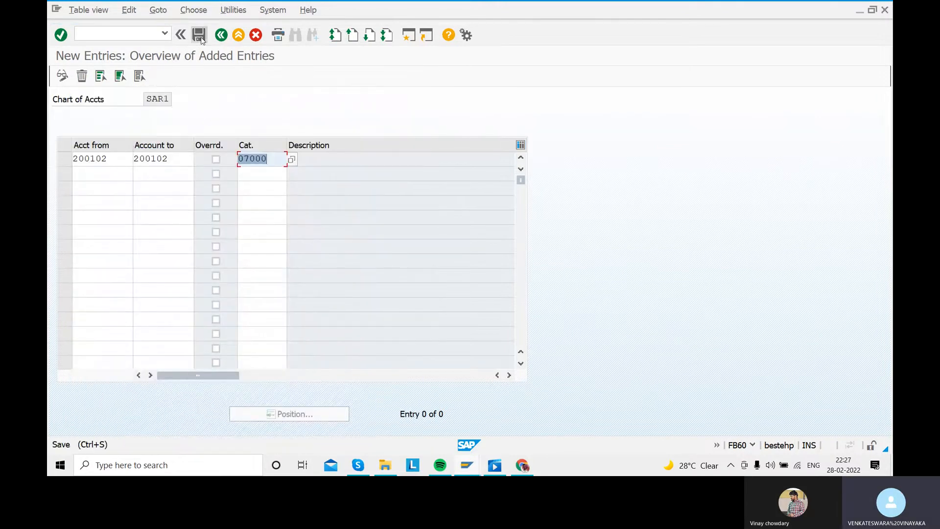
- Save the new G/L account classification, accept the customizing check messages, and return to the vendor invoice
{"action": "left_click", "coordinate": [199, 35]}
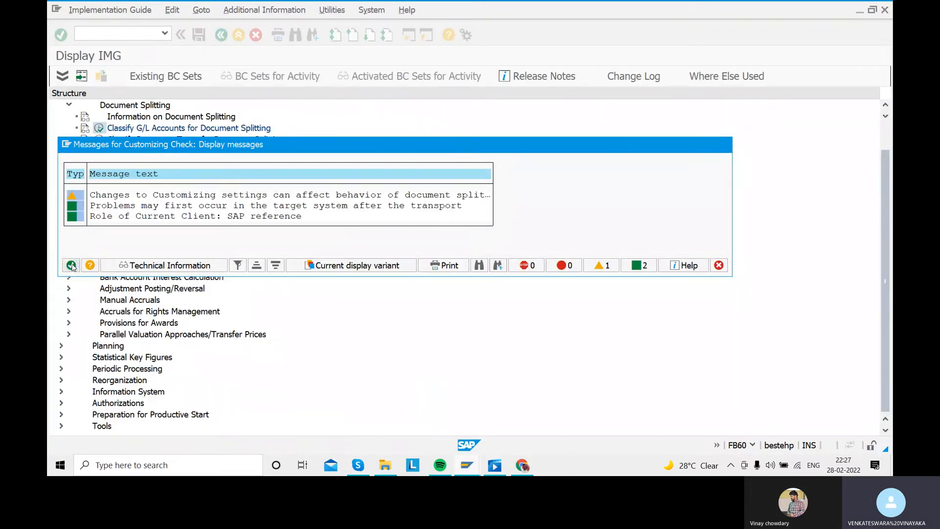
{"action": "left_click", "coordinate": [72, 266]}
{"action": "left_click", "coordinate": [254, 254]}
{"action": "left_click", "coordinate": [268, 220]}
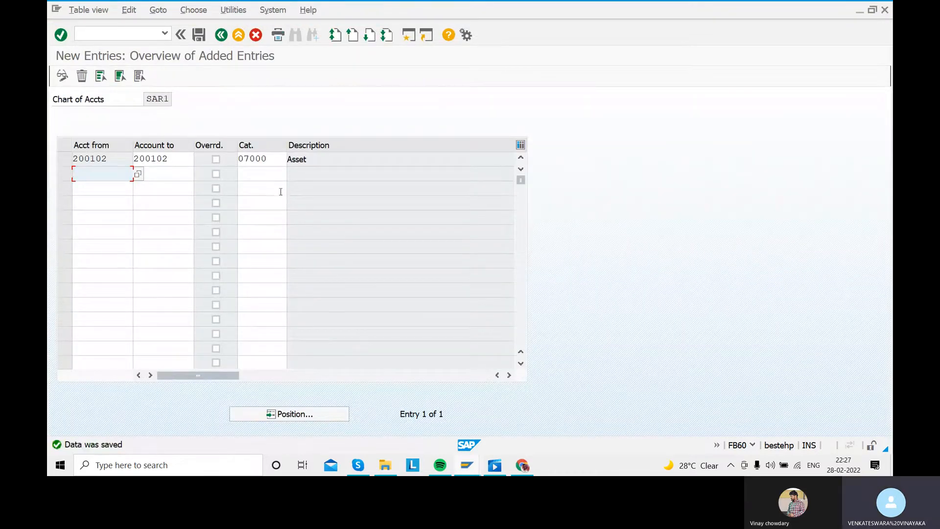
{"action": "left_click", "coordinate": [221, 36]}
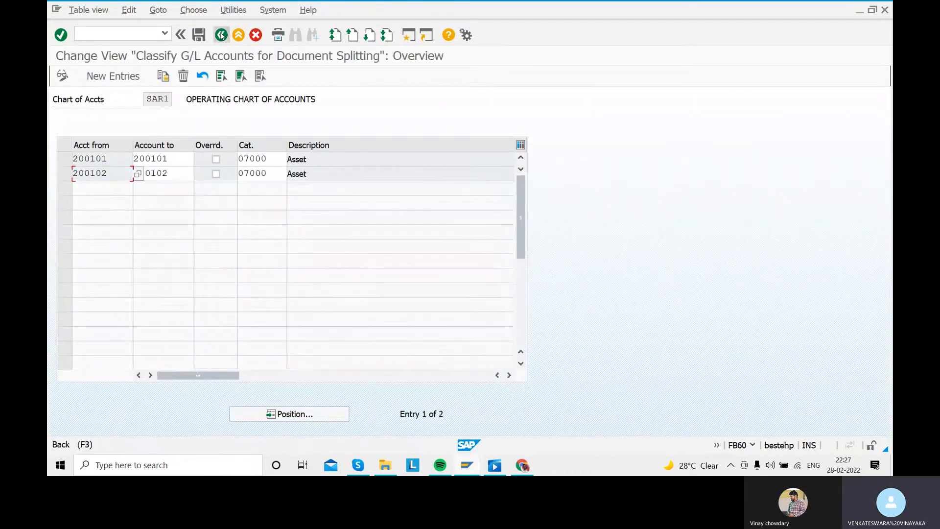
{"action": "left_click", "coordinate": [222, 36]}
{"action": "left_click", "coordinate": [221, 36]}
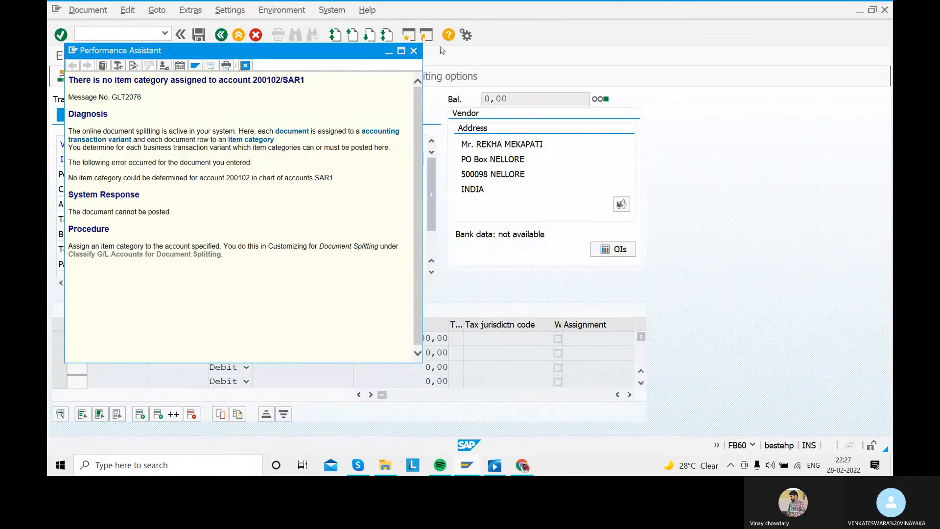
- Close the error's long text, simulate the vendor invoice again and post it
{"action": "left_click", "coordinate": [414, 51]}
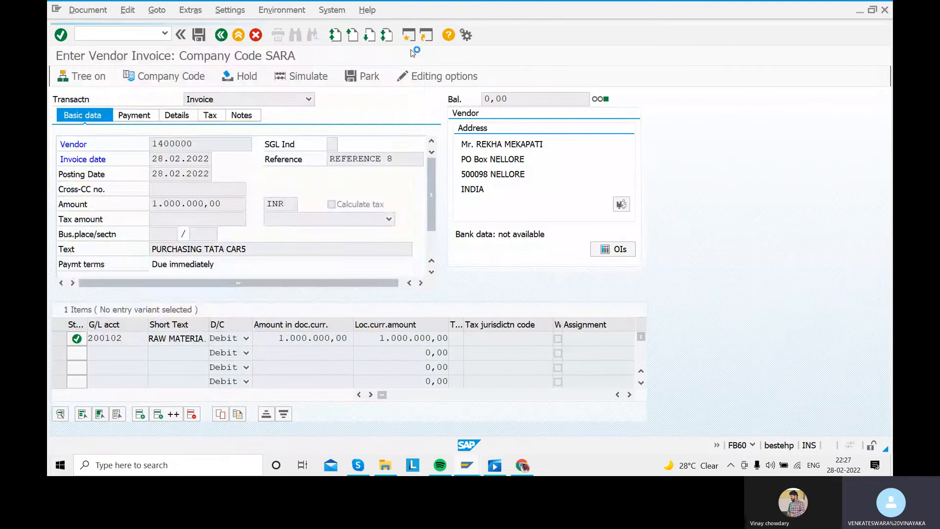
{"action": "left_click", "coordinate": [302, 77]}
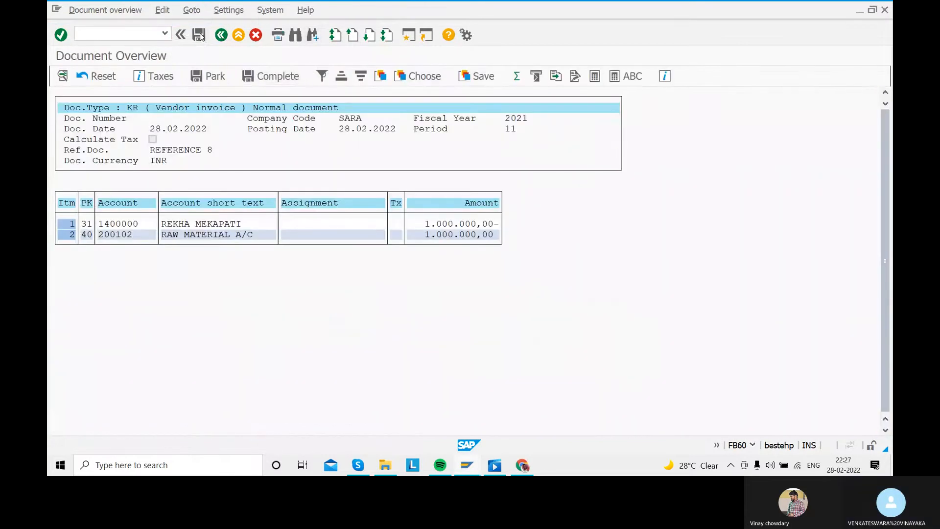
{"action": "left_click", "coordinate": [200, 35]}
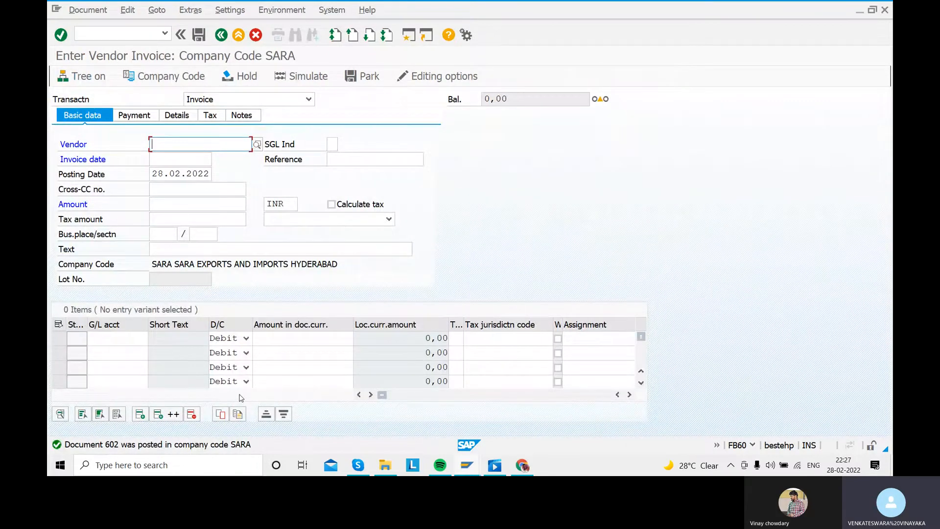
- Display the vendor's open line items for company code SARA in FBL1N, then return to the SAP Easy Access screen
{"action": "left_click", "coordinate": [220, 38]}
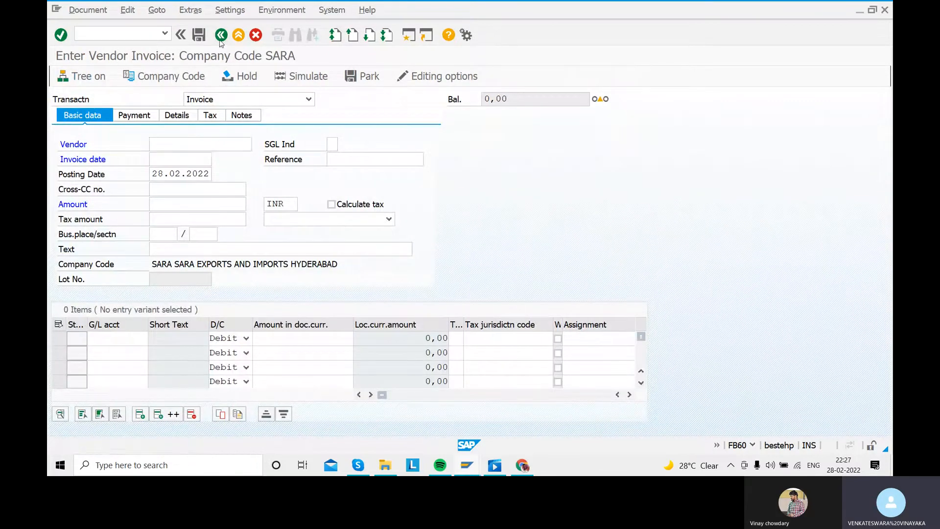
{"action": "left_click", "coordinate": [126, 33]}
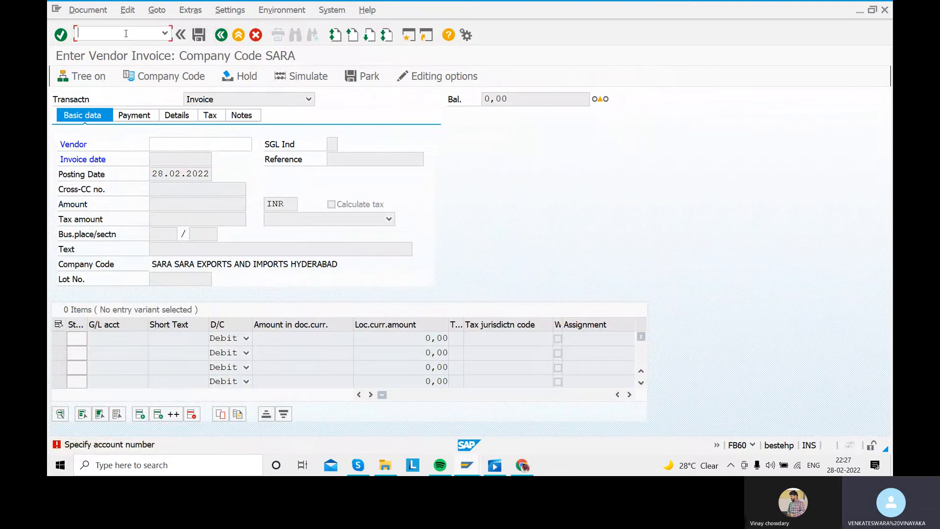
{"action": "type", "text": "/NFBL1N"}
{"action": "key", "text": "Return"}
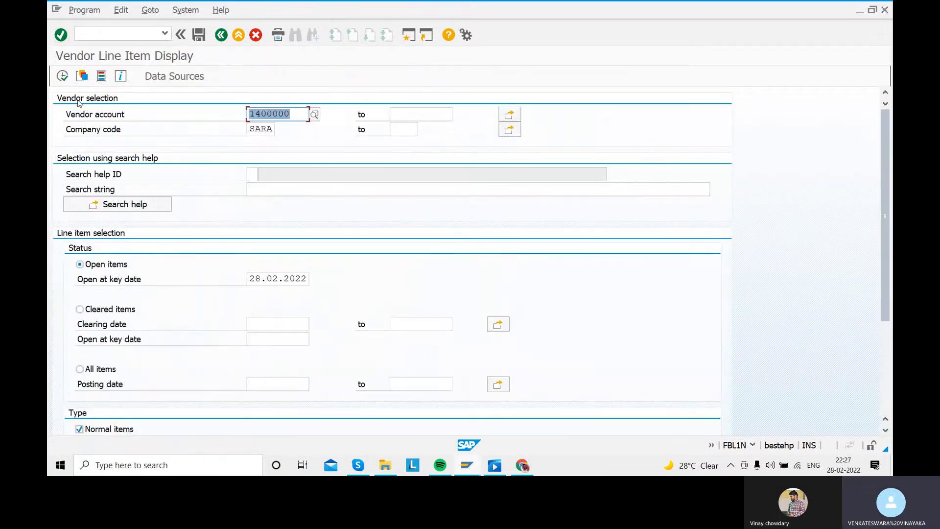
{"action": "left_click", "coordinate": [62, 76]}
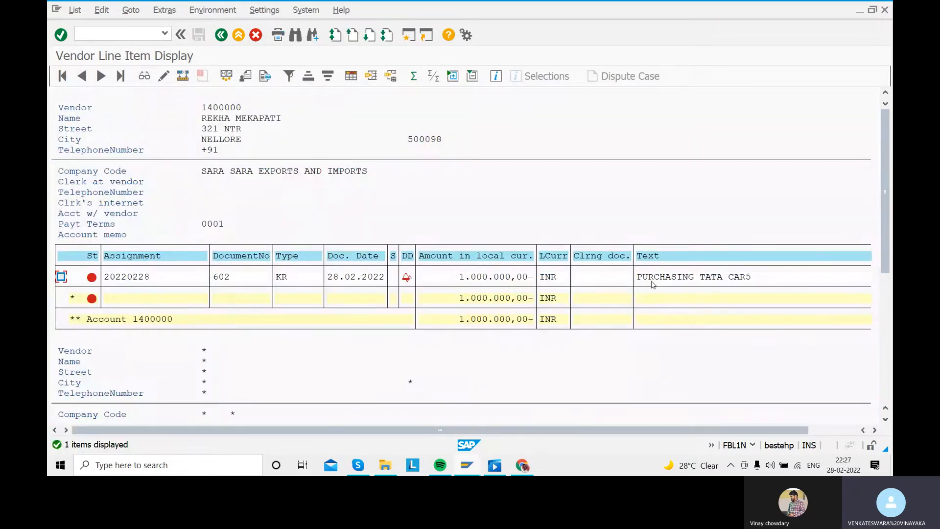
{"action": "left_click", "coordinate": [221, 35]}
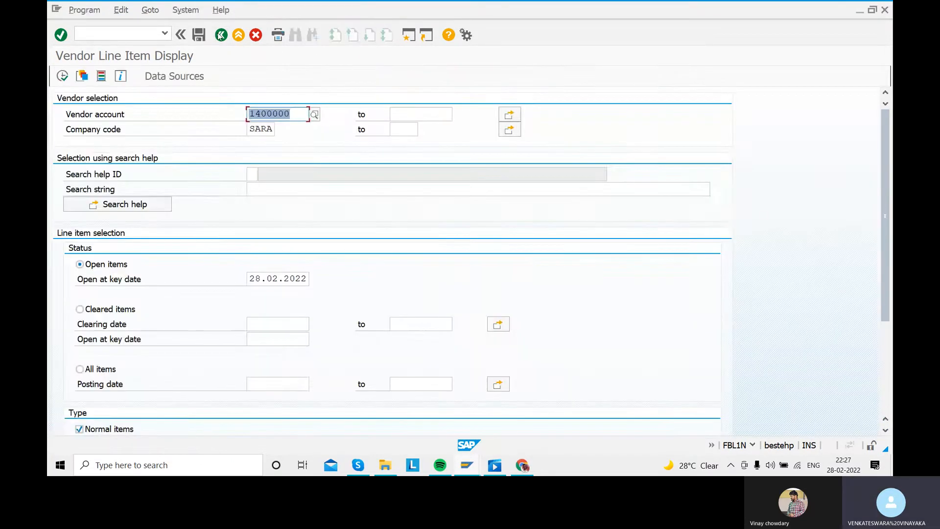
{"action": "left_click", "coordinate": [221, 35]}
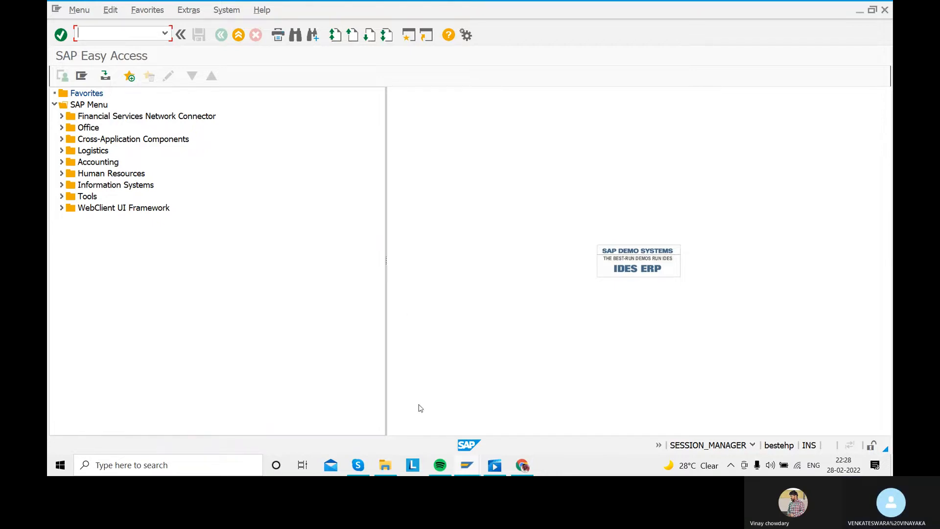
- Check the list of down payment configuration steps and open transaction F-54 for clearing vendor down payments
{"action": "left_click", "coordinate": [498, 470]}
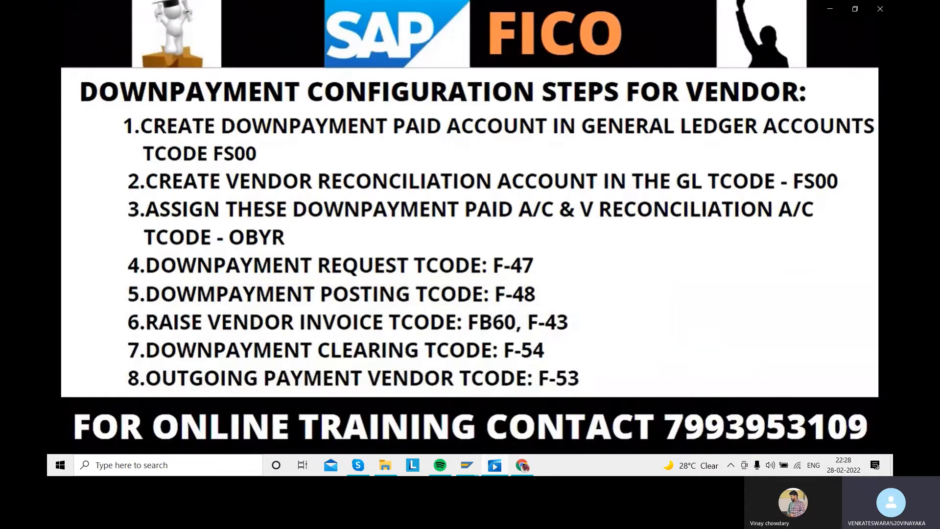
{"action": "left_click", "coordinate": [496, 465]}
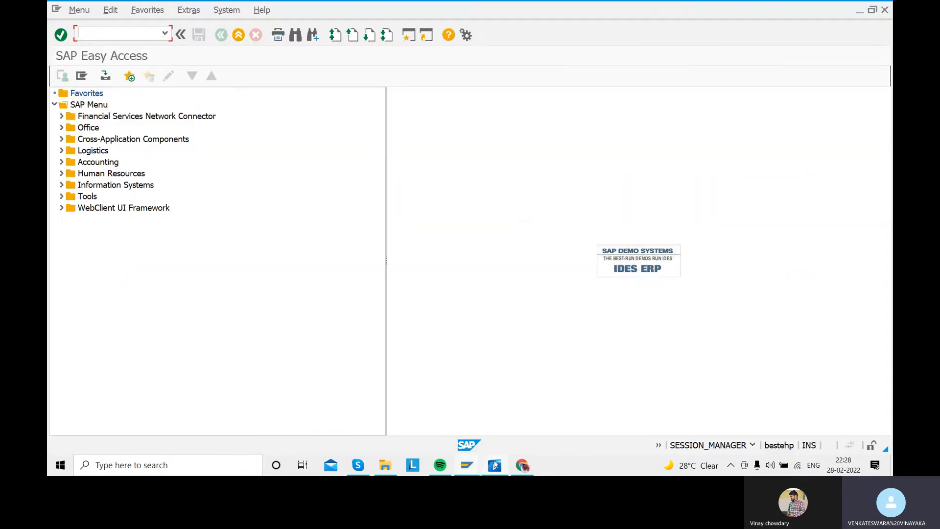
{"action": "left_click", "coordinate": [94, 33]}
{"action": "type", "text": "F-54"}
{"action": "key", "text": "Return"}
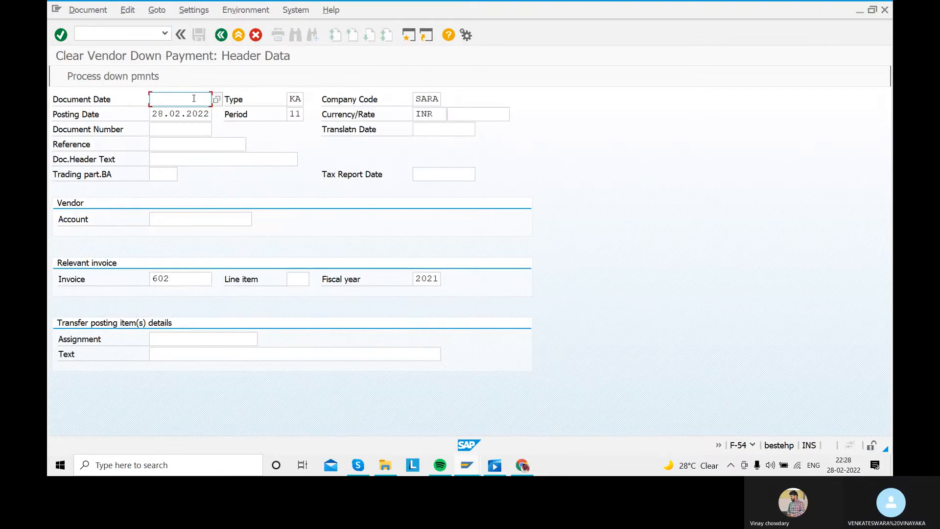
- Set the clearing document's date to 28.02.2022 and its header text to CLEARING DOWNPAYMENT
{"action": "type", "text": "28.02.2022"}
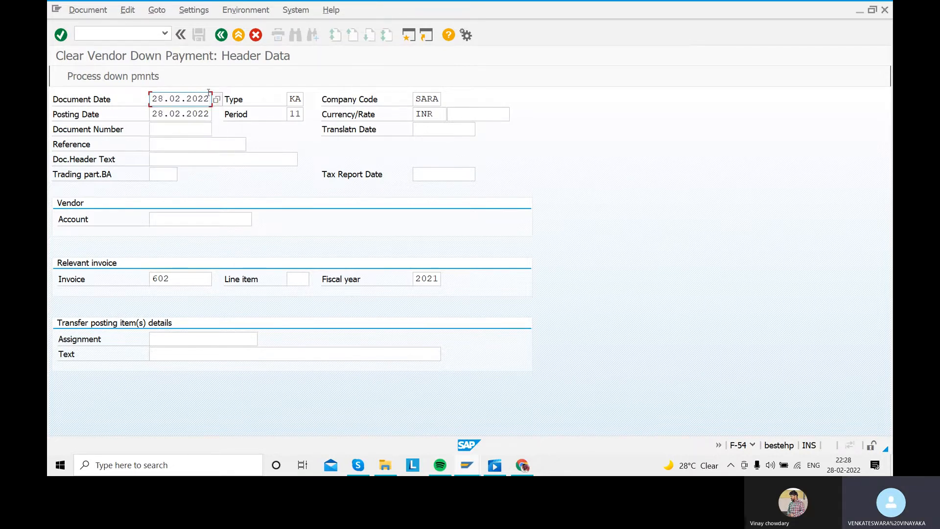
{"action": "left_click", "coordinate": [183, 158]}
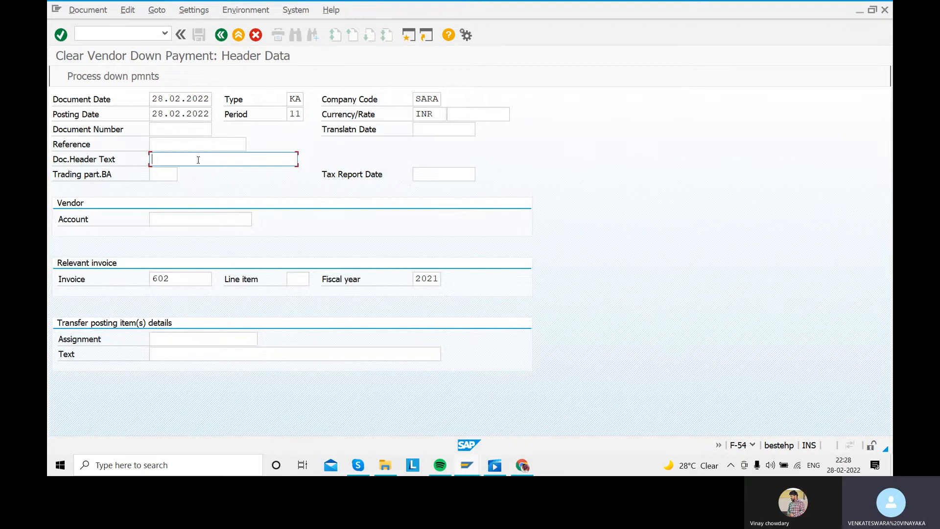
{"action": "type", "text": "CLEARI"}
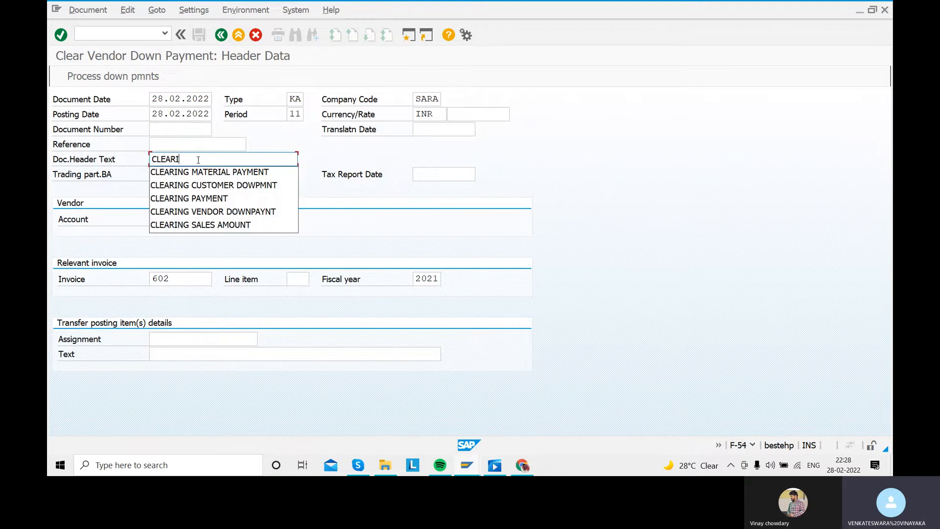
{"action": "type", "text": "NG DOWNP"}
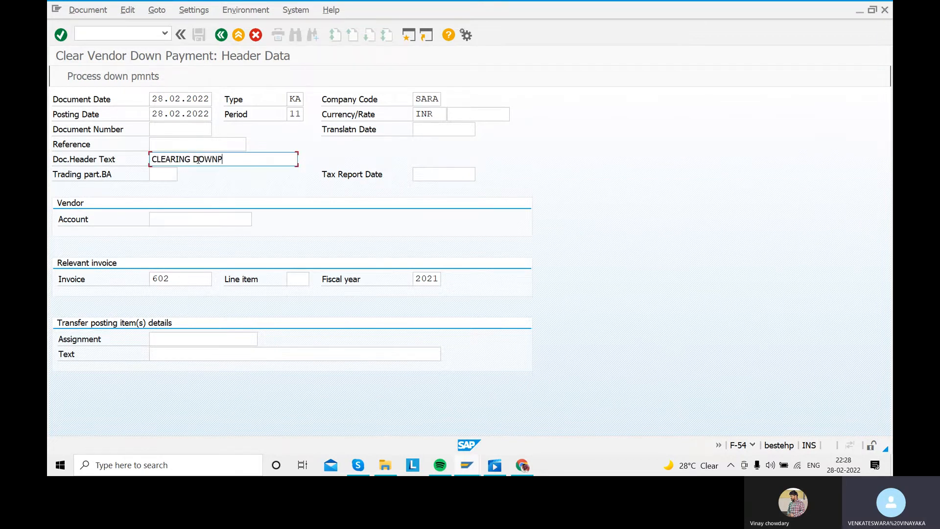
{"action": "type", "text": "AYMENT"}
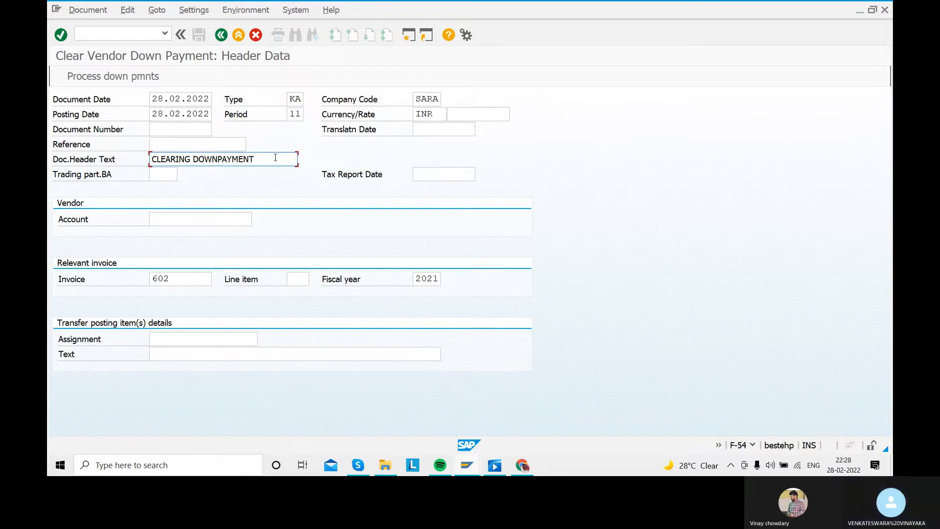
- Look up vendors by country IN and choose the Nellore vendor with postal code 500098 as the vendor account
{"action": "left_click", "coordinate": [208, 216]}
{"action": "left_click", "coordinate": [257, 219]}
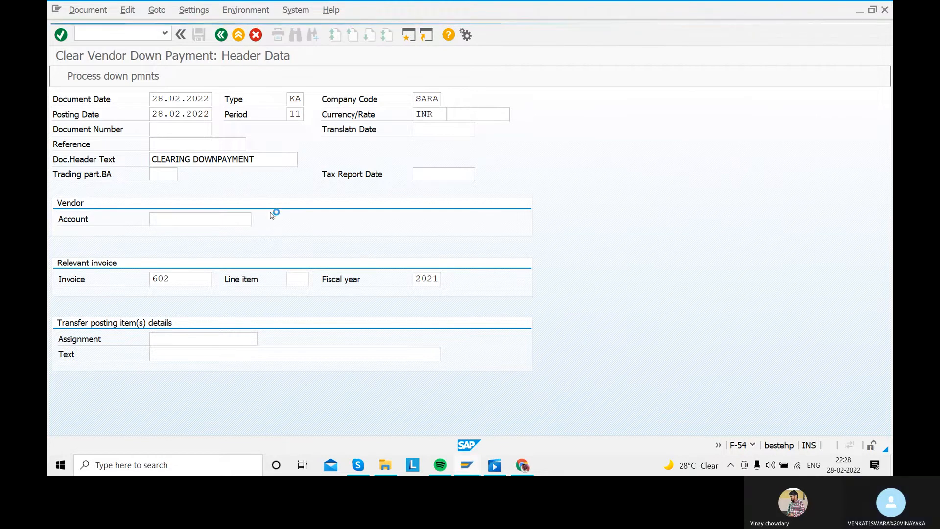
{"action": "left_click", "coordinate": [287, 160]}
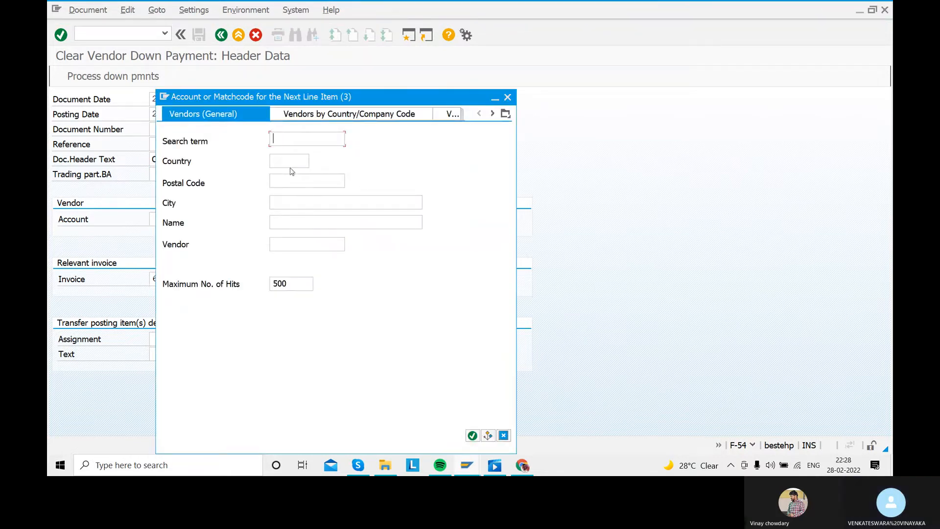
{"action": "type", "text": "IN"}
{"action": "key", "text": "Return"}
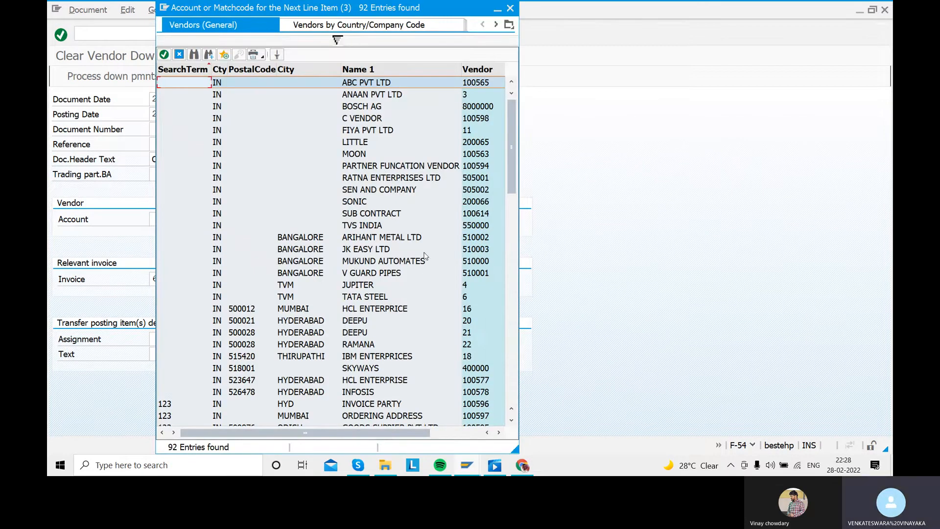
{"action": "scroll", "coordinate": [456, 306], "scroll_direction": "down", "scroll_amount": 7}
{"action": "scroll", "coordinate": [383, 284], "scroll_direction": "down", "scroll_amount": 5}
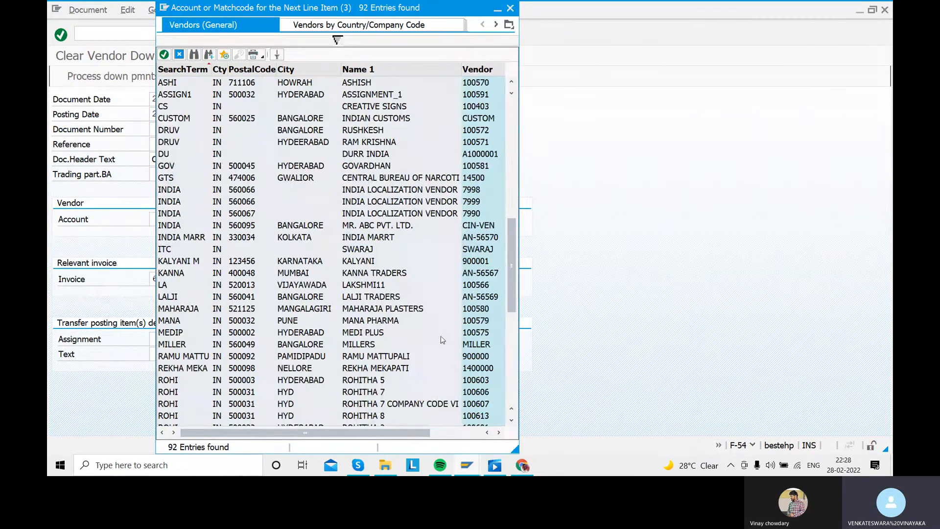
{"action": "double_click", "coordinate": [370, 368]}
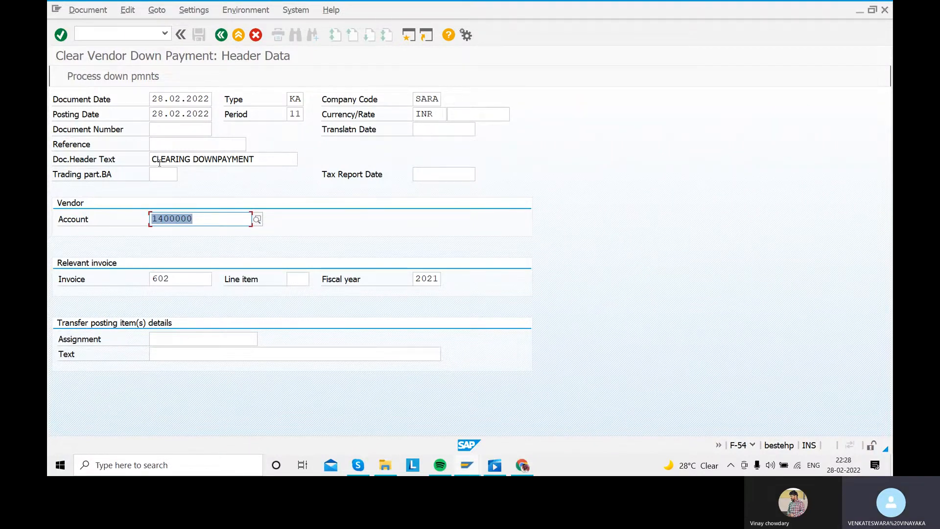
- Process the vendor's down payments, select 200.000,00 for transfer posting and simulate the clearing document
{"action": "left_click", "coordinate": [108, 75]}
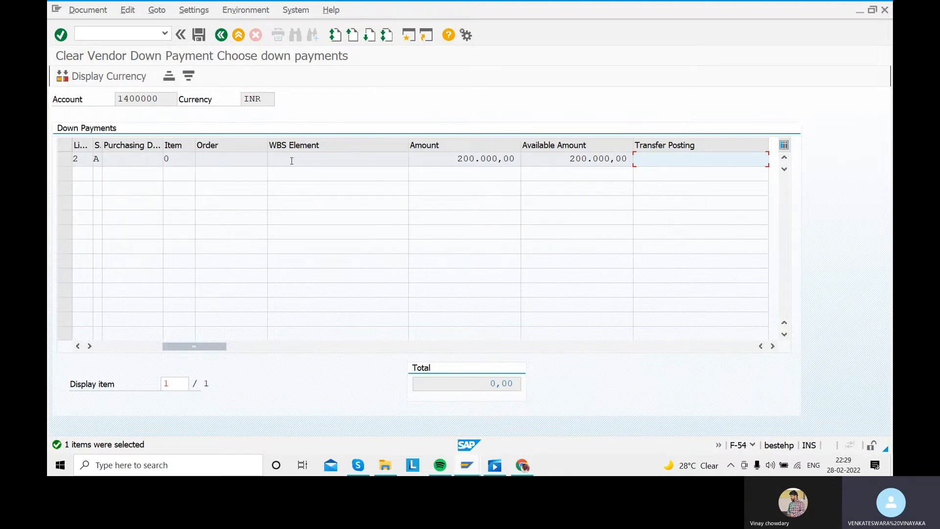
{"action": "double_click", "coordinate": [652, 159]}
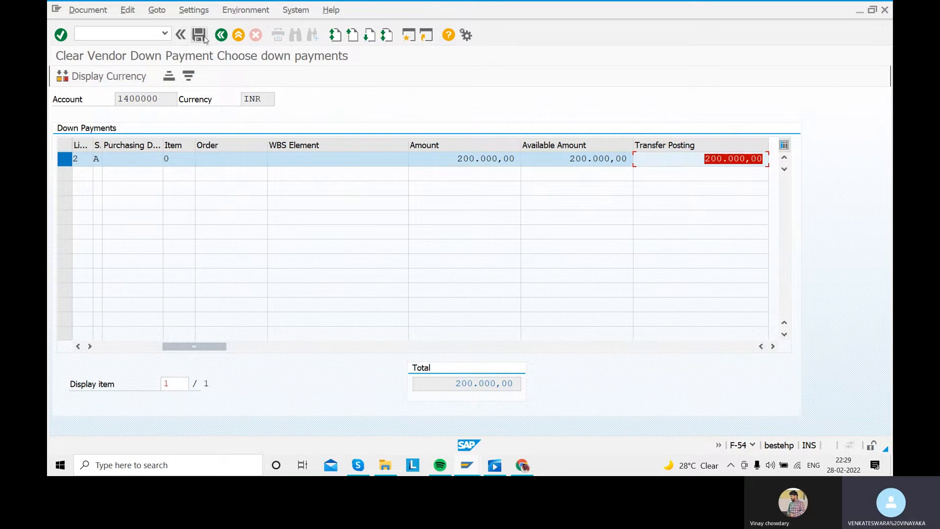
{"action": "left_click", "coordinate": [87, 10]}
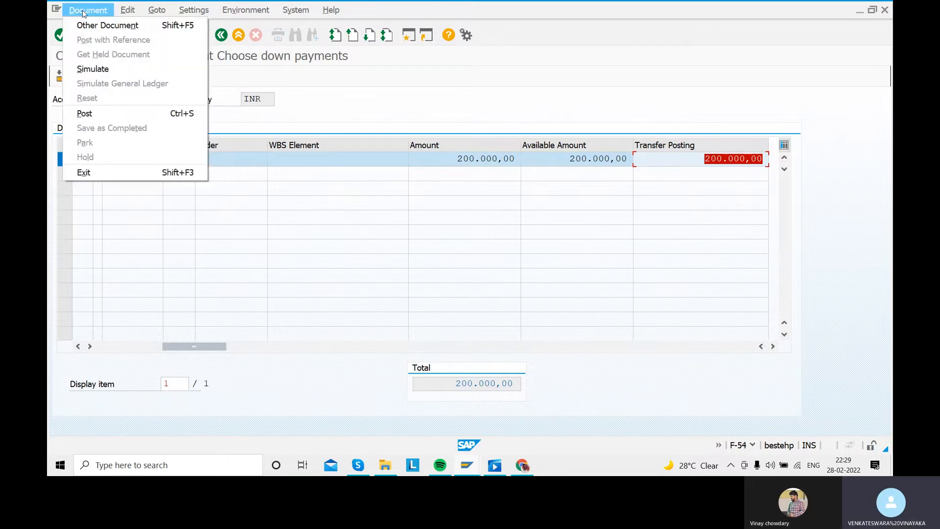
{"action": "left_click", "coordinate": [107, 69]}
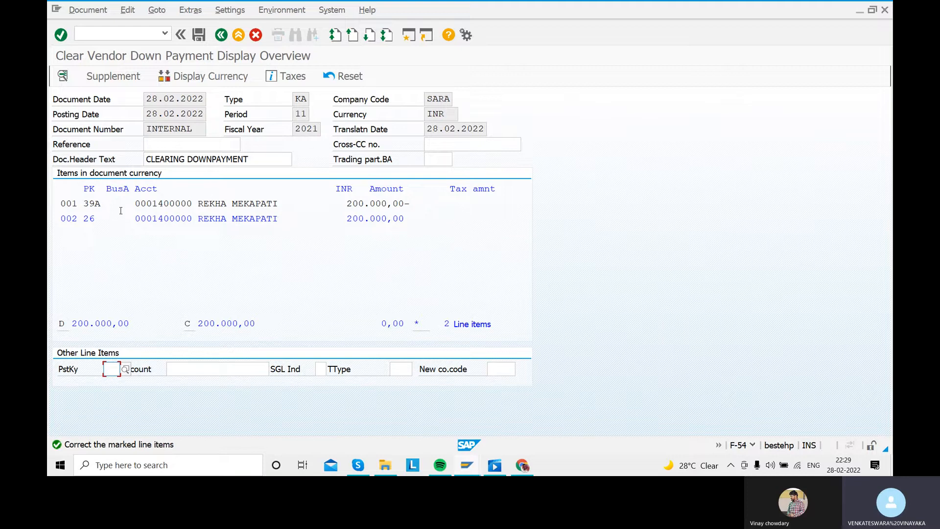
- Check posting key 39A on the first line item and try to post the clearing document
{"action": "double_click", "coordinate": [97, 205]}
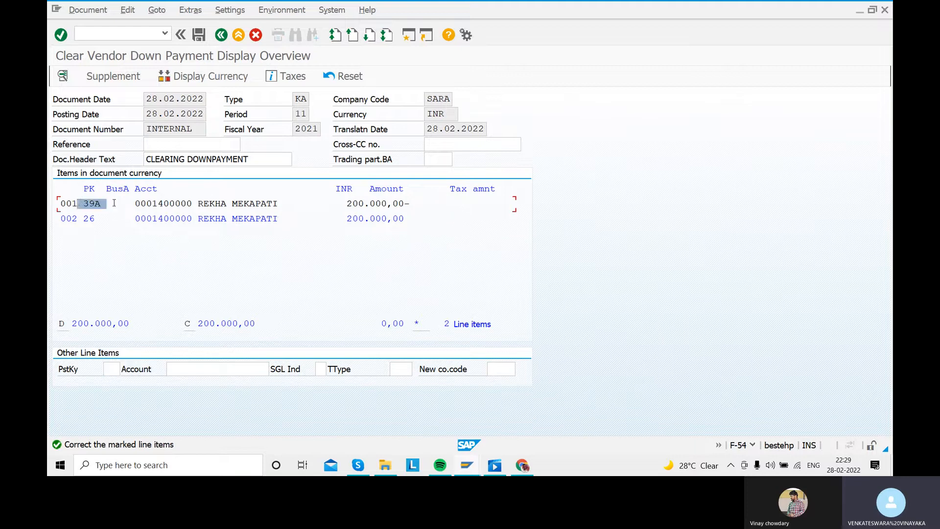
{"action": "left_click", "coordinate": [200, 247]}
{"action": "left_click", "coordinate": [198, 35]}
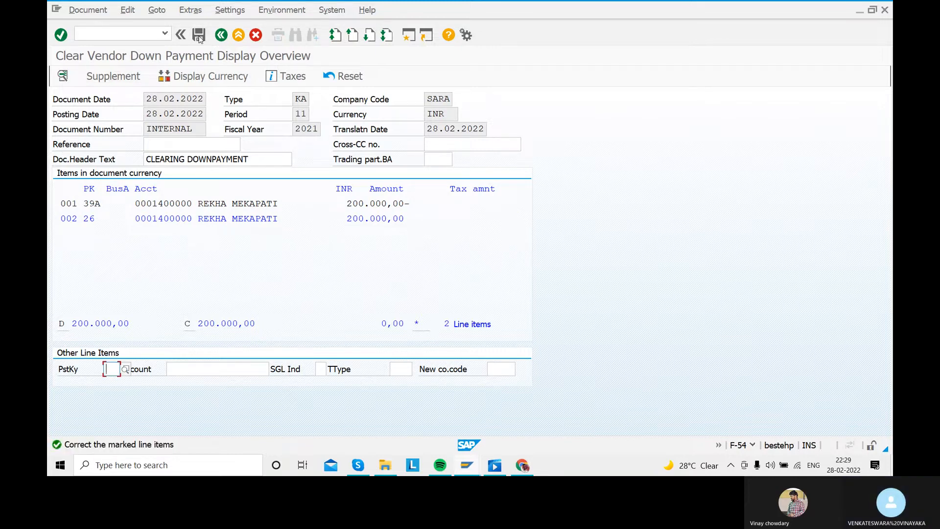
- Add the text CLEARING DOWNPAYMENT to the second line item (posting key 26) and return to the document overview
{"action": "double_click", "coordinate": [209, 220]}
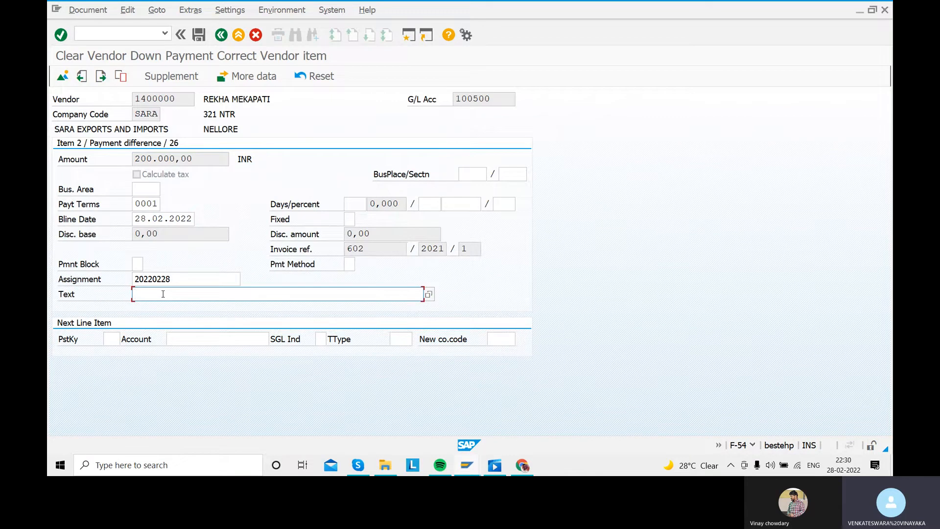
{"action": "type", "text": "CLEARI"}
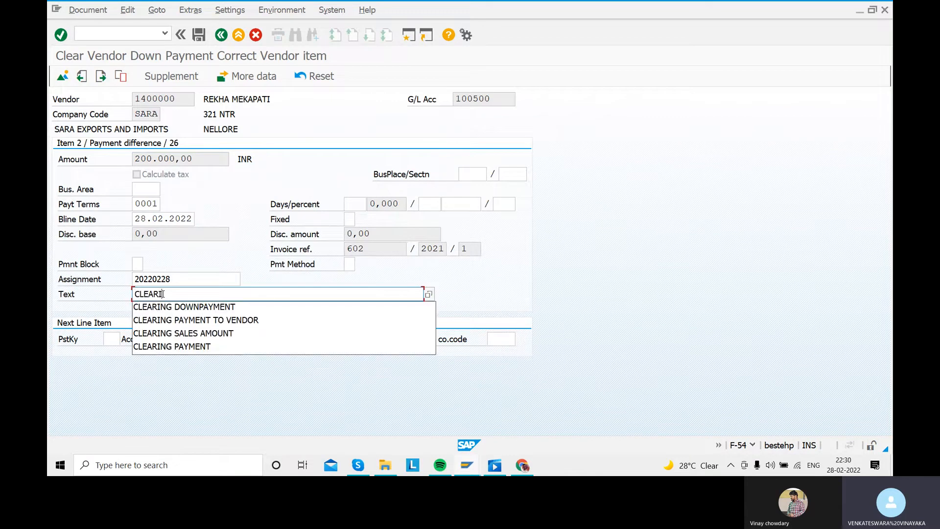
{"action": "type", "text": "NG DOWNP"}
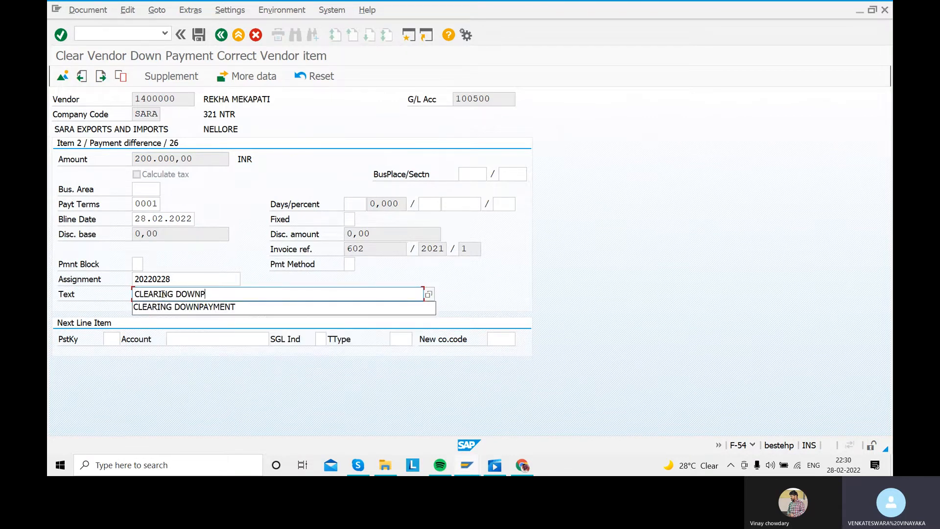
{"action": "type", "text": "AYMENT"}
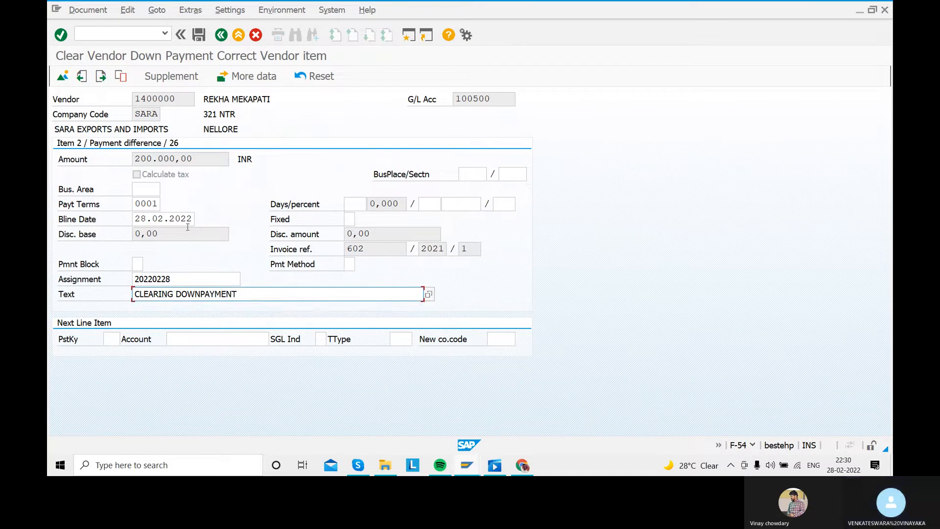
{"action": "key", "text": "Return"}
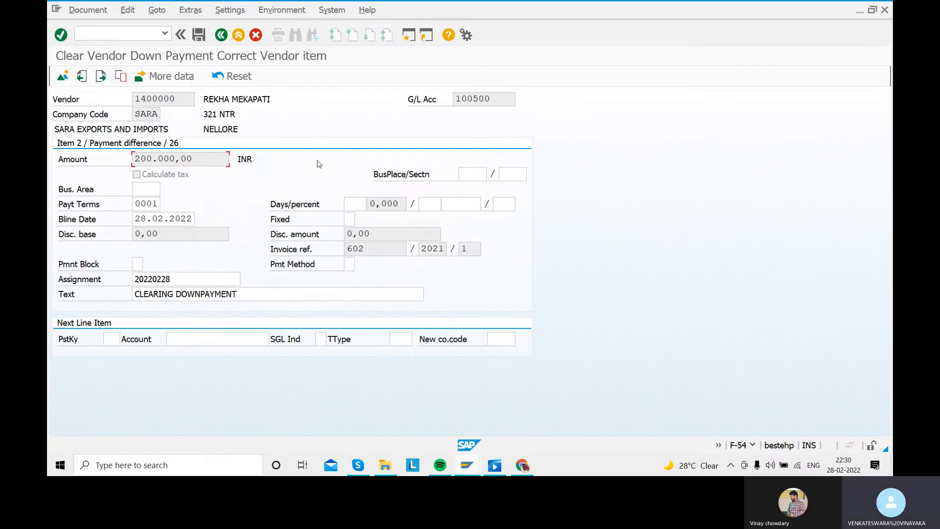
{"action": "left_click", "coordinate": [221, 35]}
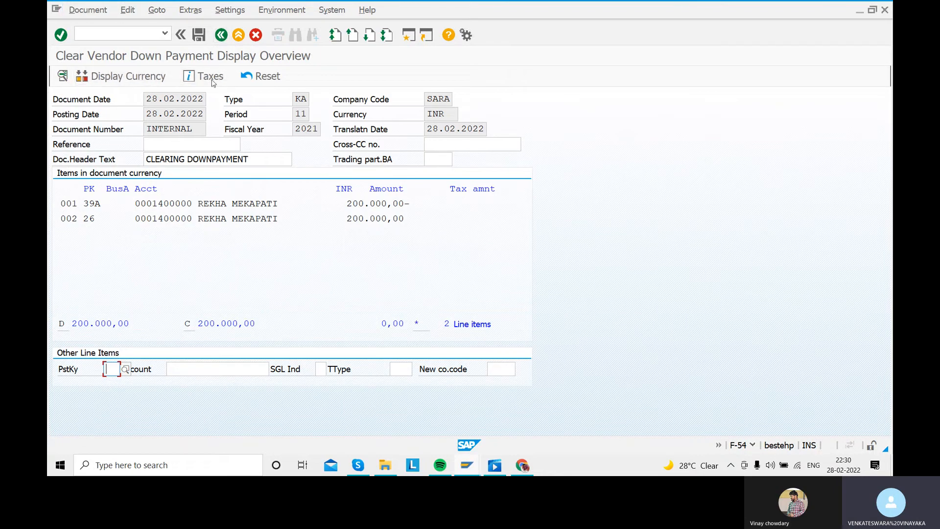
- Post the down payment clearing document and leave the clearing transaction
{"action": "left_click", "coordinate": [198, 36]}
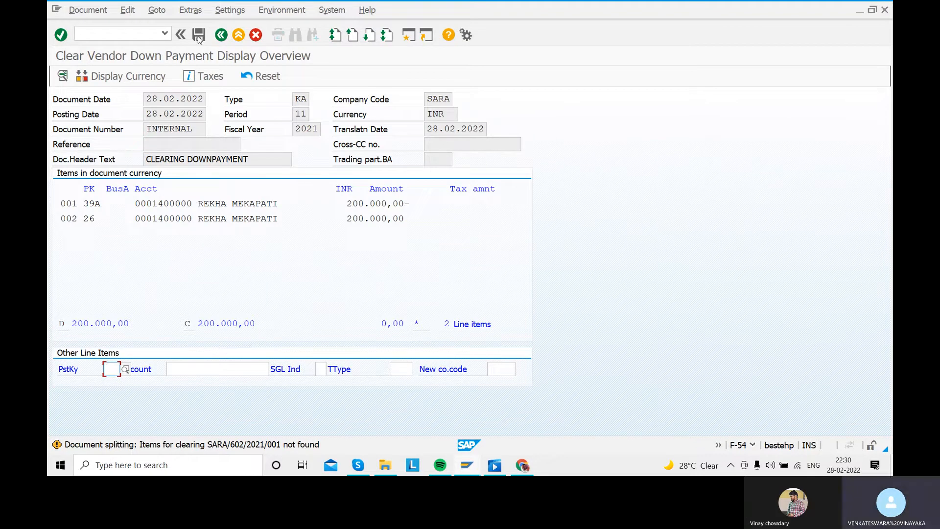
{"action": "left_click", "coordinate": [198, 35]}
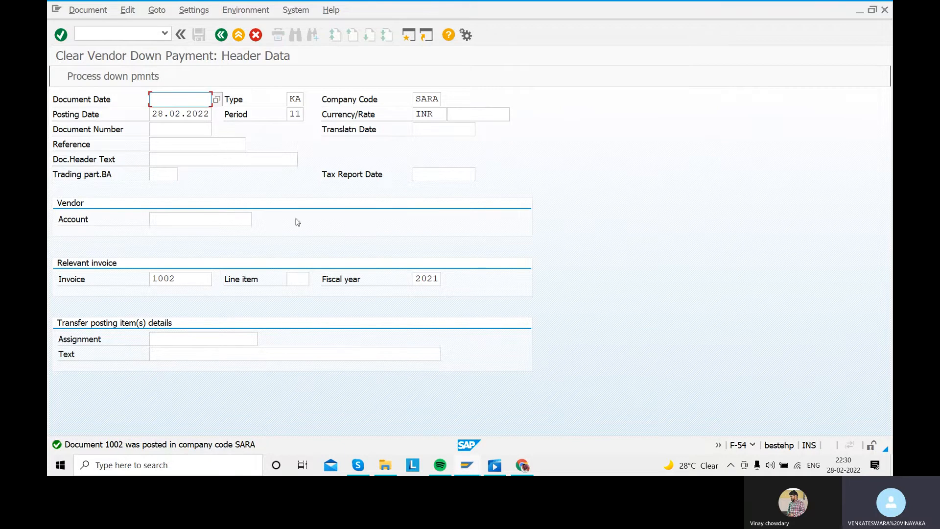
{"action": "left_click", "coordinate": [221, 34]}
{"action": "left_click", "coordinate": [272, 271]}
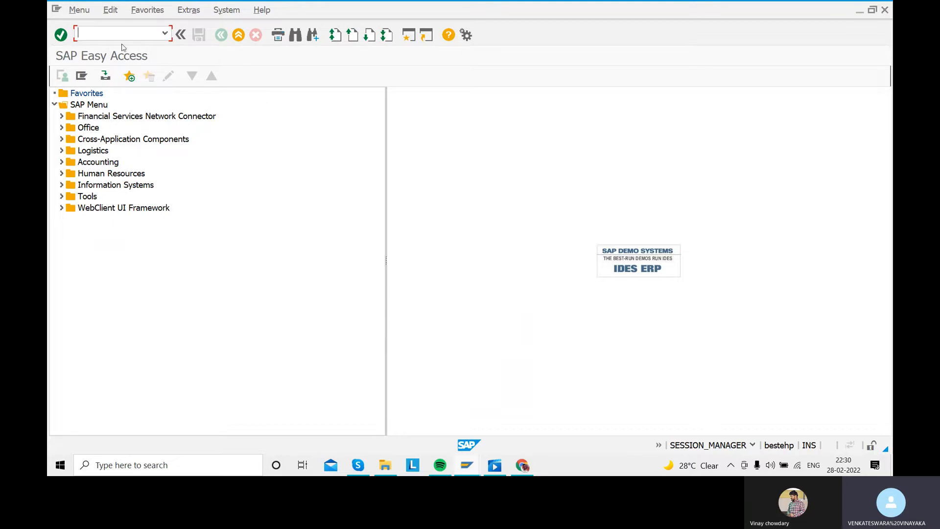
- Display the vendor's open line items for company code SARA at key date 28.02.2022 in FBL1N and leave the report
{"action": "type", "text": "FBL1N"}
{"action": "key", "text": "Return"}
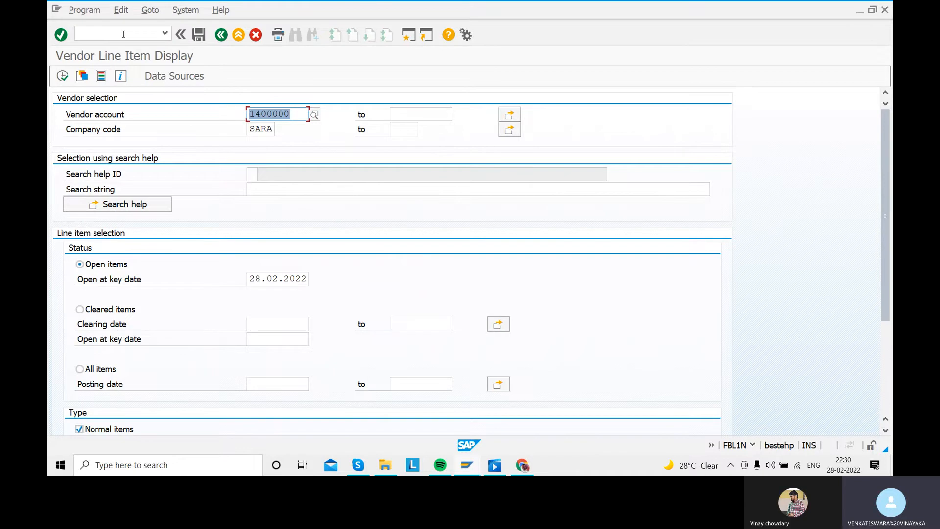
{"action": "left_click", "coordinate": [62, 76]}
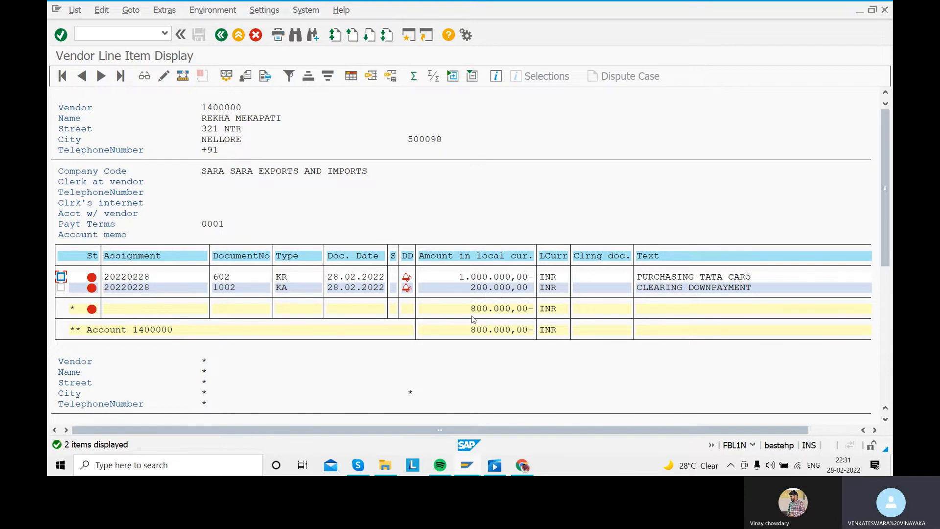
{"action": "left_click", "coordinate": [220, 38]}
{"action": "left_click", "coordinate": [219, 39]}
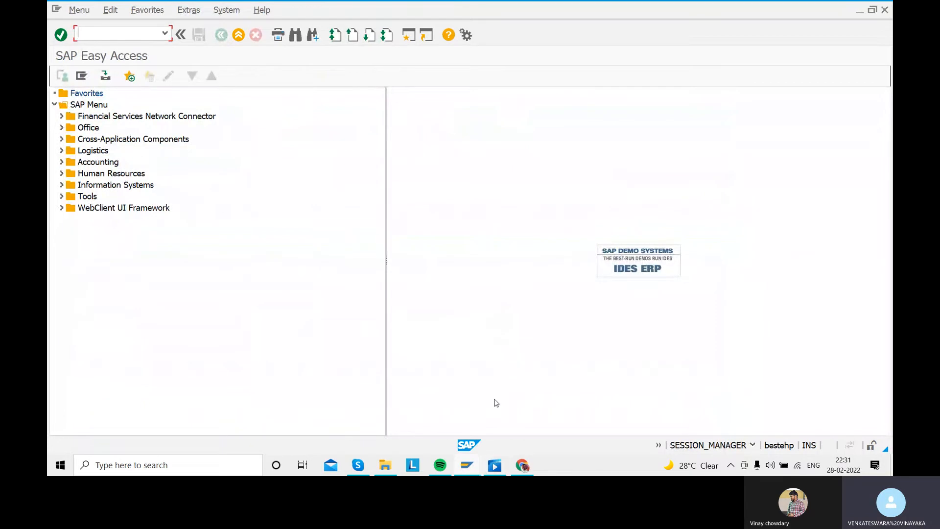
- Check the down payment configuration list for the outgoing payment transaction and open F-53 in SAP
{"action": "left_click", "coordinate": [498, 469]}
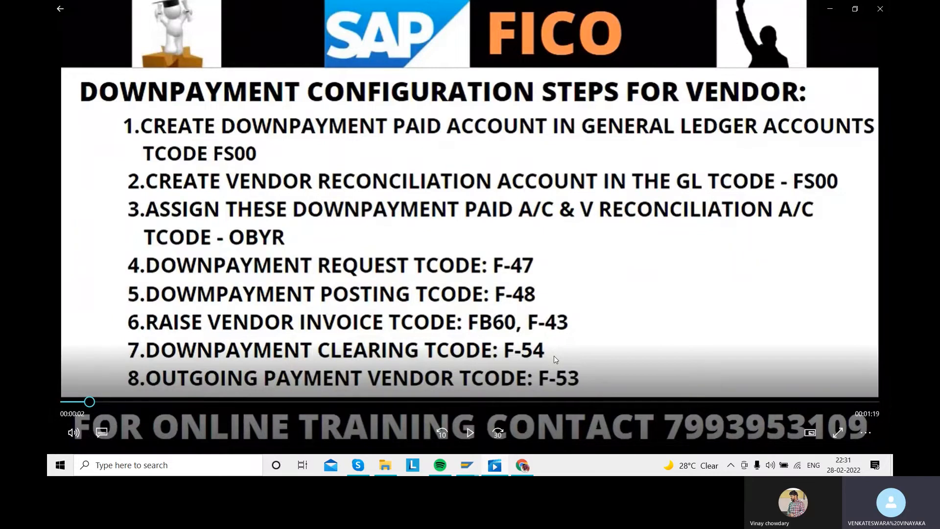
{"action": "left_click", "coordinate": [495, 465]}
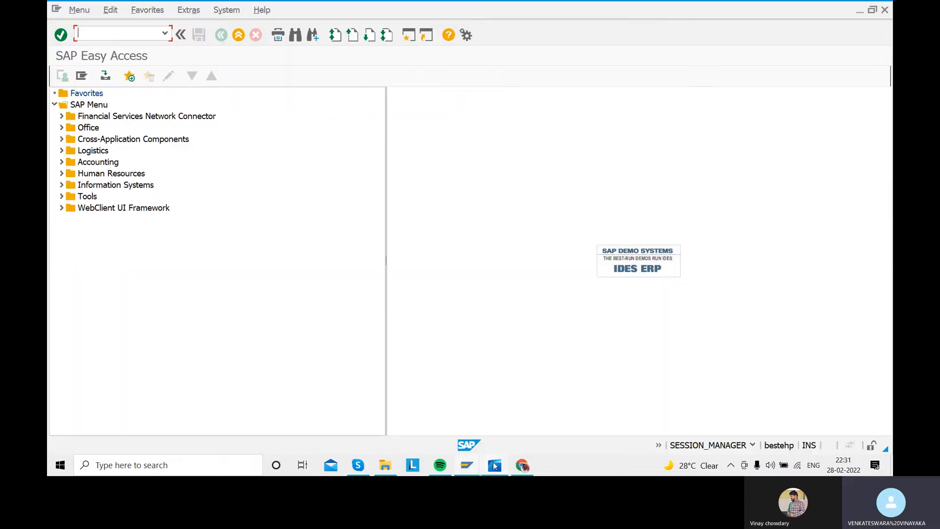
{"action": "type", "text": "F-53"}
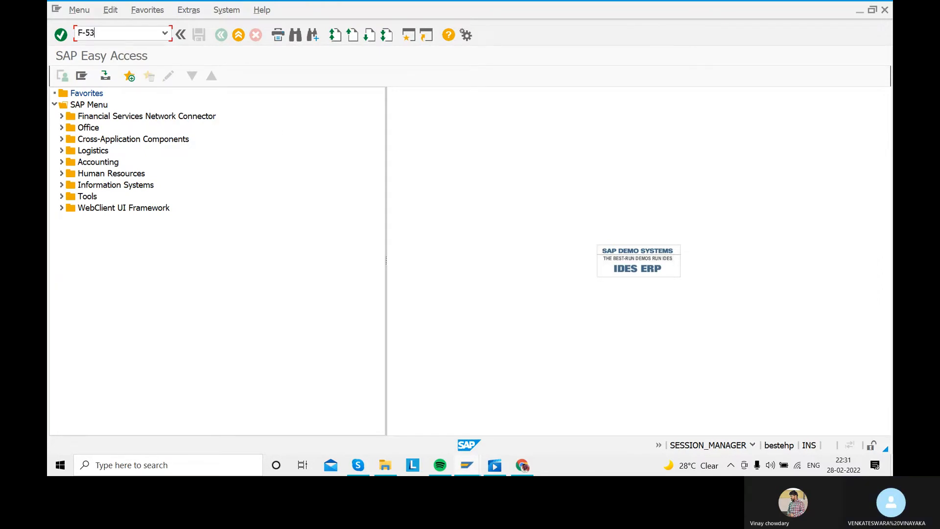
{"action": "key", "text": "Return"}
- Set the outgoing payment's document date to 28.02.2022 and its header text to CLEARING PAYMENT
{"action": "type", "text": "28.02.2022"}
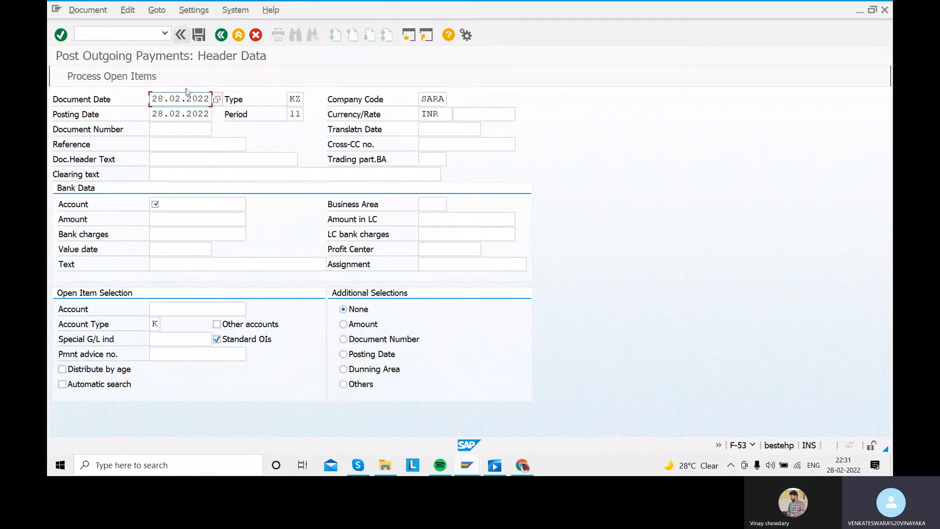
{"action": "left_click", "coordinate": [186, 158]}
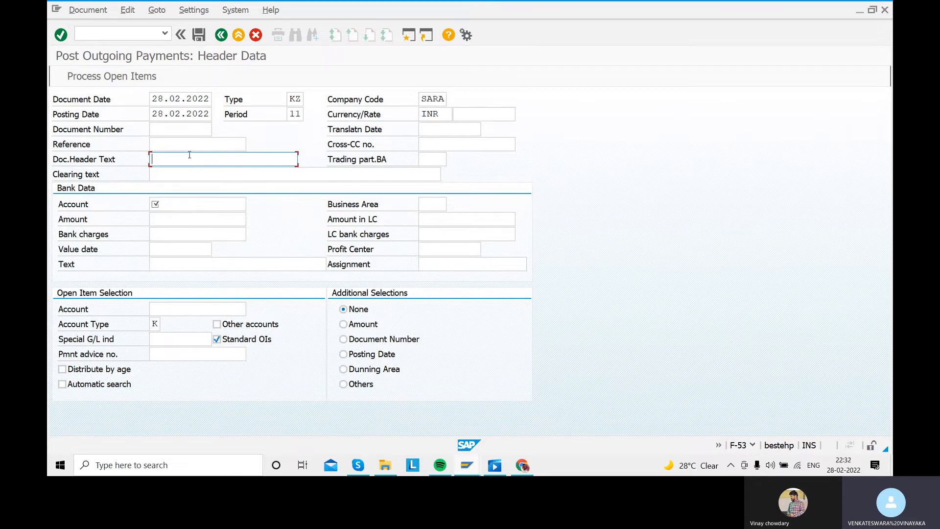
{"action": "type", "text": "CLE"}
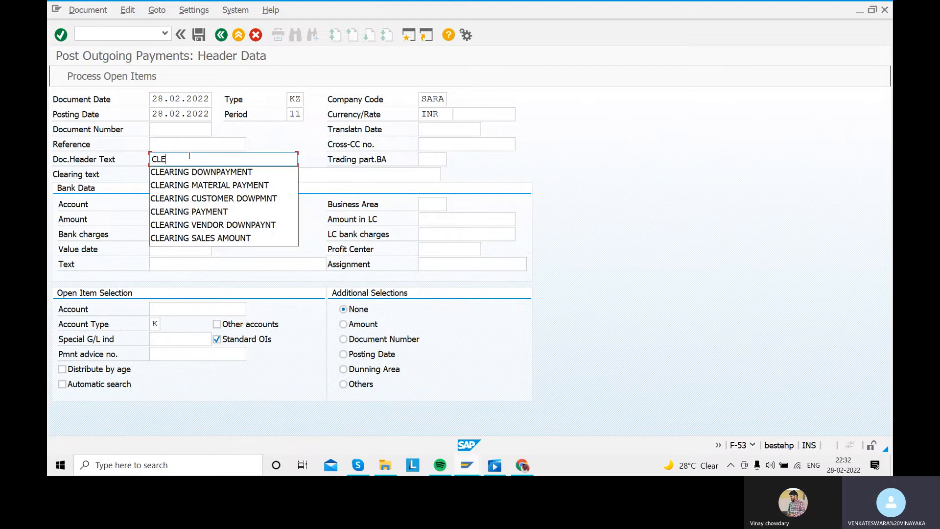
{"action": "type", "text": "ARING PAYMENT"}
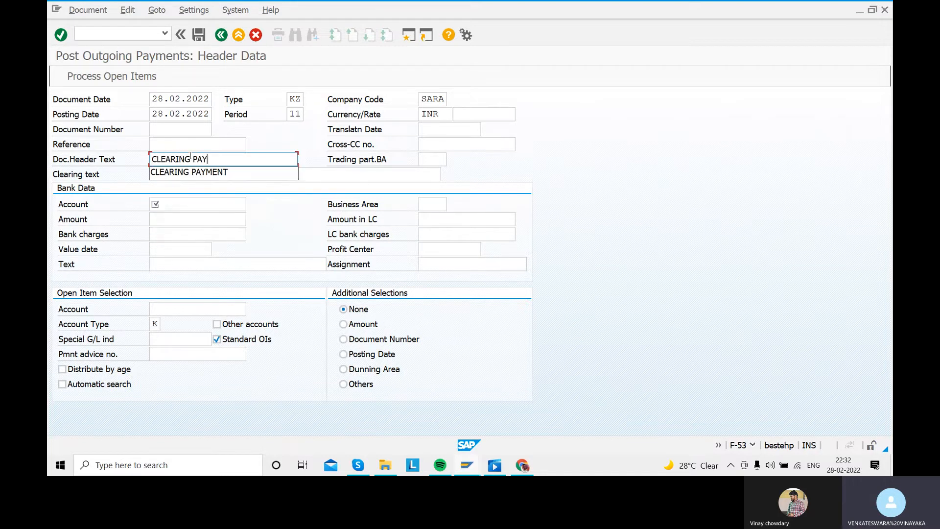
- Set the payment's clearing text to CLEARING PAYMENT FOR PURCHASING THE CAR
{"action": "left_click", "coordinate": [182, 175]}
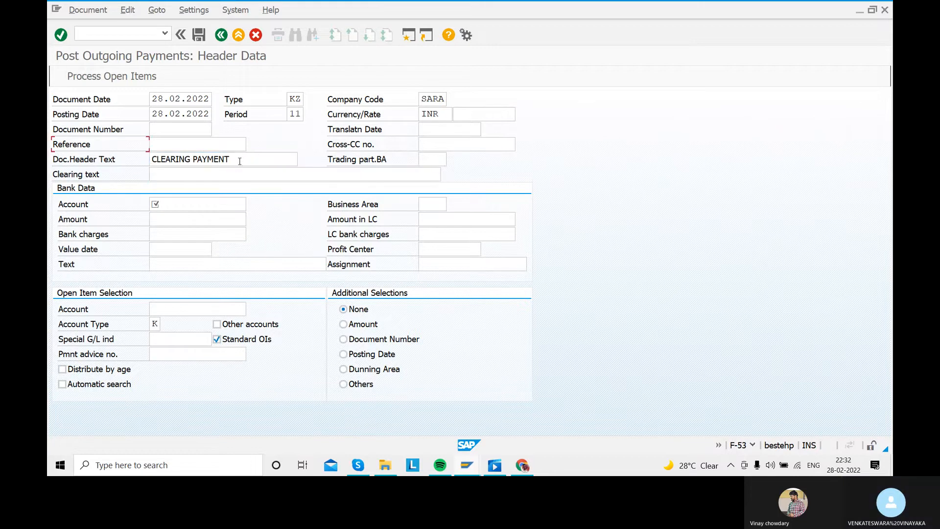
{"action": "left_click_drag", "start_coordinate": [233, 160], "coordinate": [100, 162]}
{"action": "key", "text": "ctrl+c"}
{"action": "left_click", "coordinate": [178, 175]}
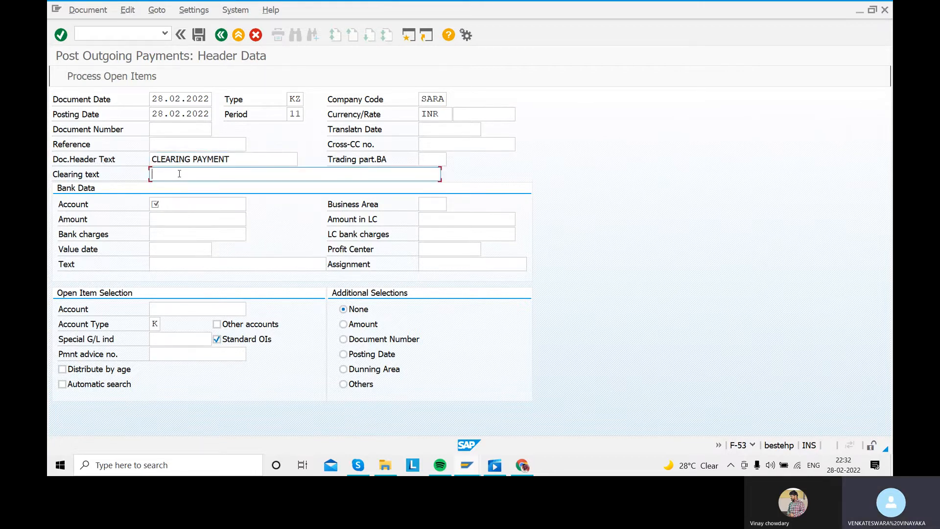
{"action": "key", "text": "ctrl+v"}
{"action": "type", "text": "GFO"}
{"action": "key", "text": "BackSpace"}
{"action": "key", "text": "BackSpace"}
{"action": "key", "text": "BackSpace"}
{"action": "key", "text": "BackSpace"}
{"action": "type", "text": "FOR P"}
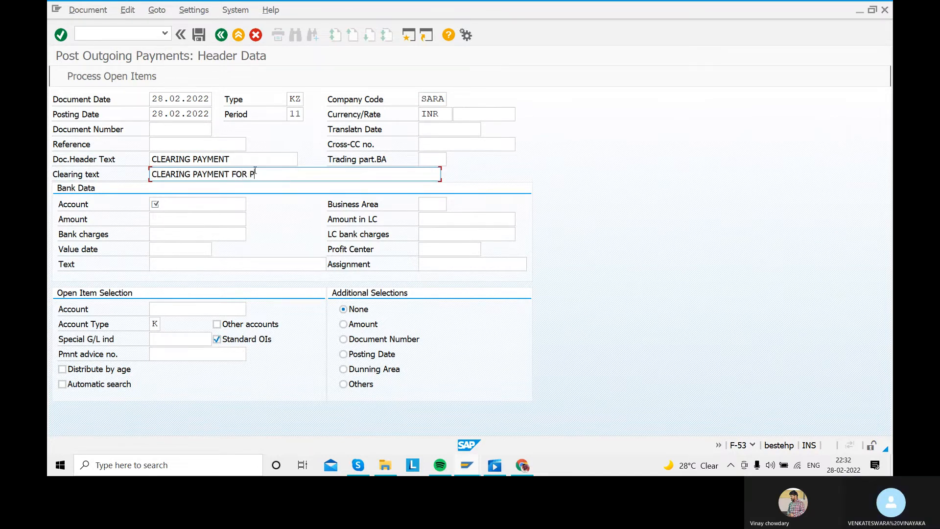
{"action": "type", "text": "URCHASING THE CART5"}
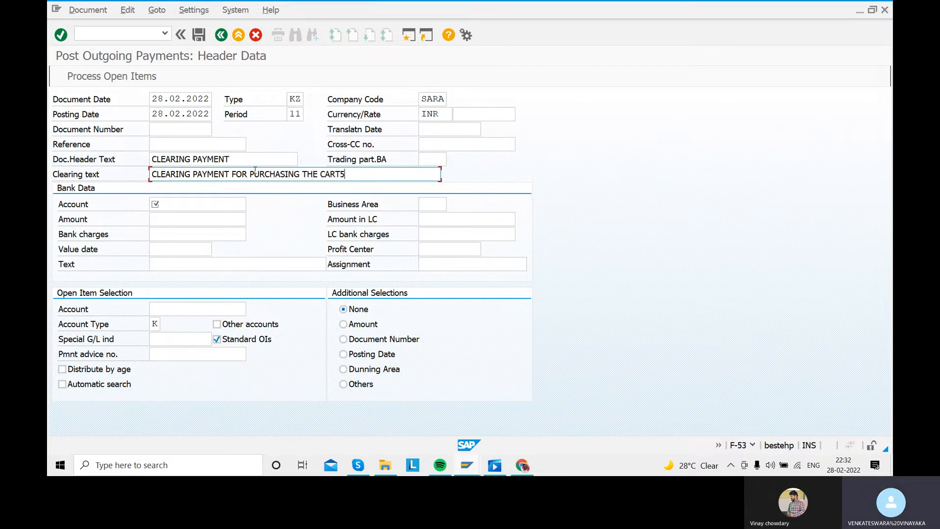
{"action": "key", "text": "BackSpace"}
{"action": "key", "text": "BackSpace"}
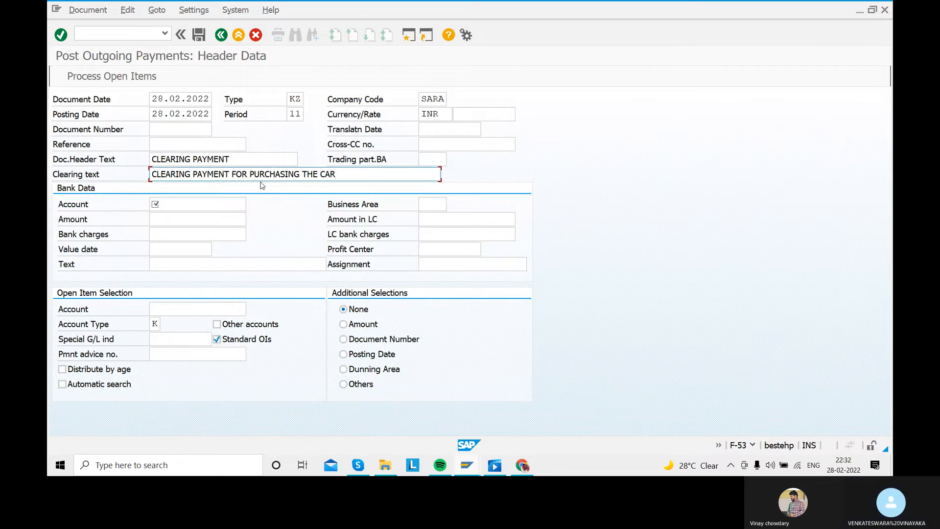
- Choose the ICICI BANK ACCOUNT ledger account for the bank data, with amount 800000 and value date 28.02.2022
{"action": "left_click", "coordinate": [199, 205]}
{"action": "left_click", "coordinate": [255, 204]}
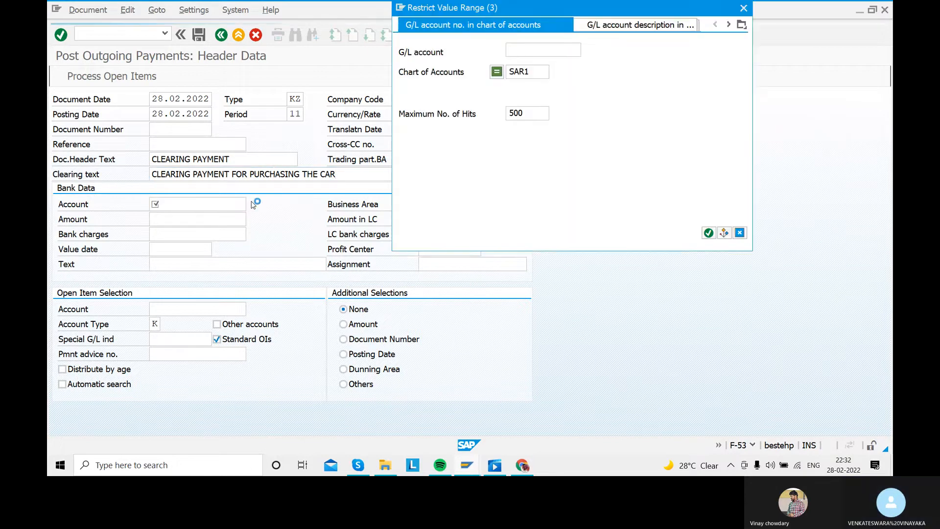
{"action": "left_click", "coordinate": [707, 232]}
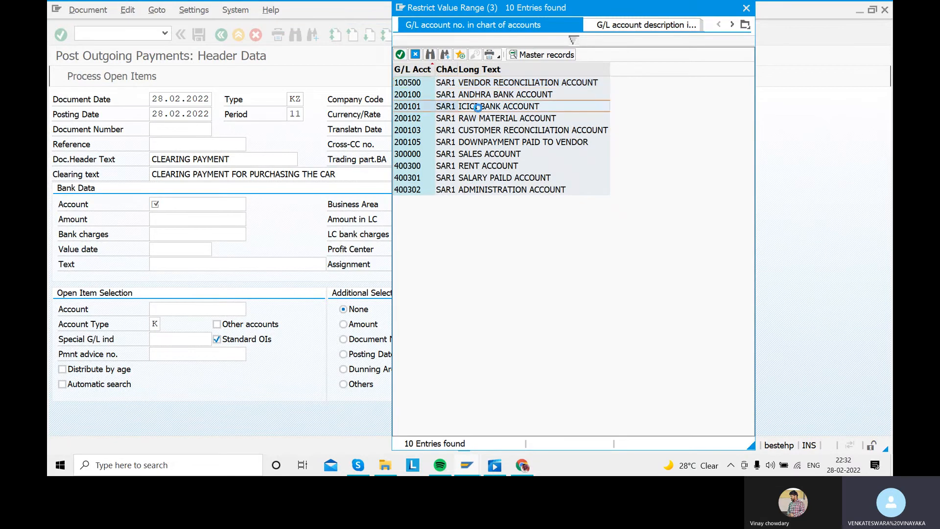
{"action": "double_click", "coordinate": [479, 111]}
{"action": "left_click", "coordinate": [223, 216]}
{"action": "type", "text": "800000"}
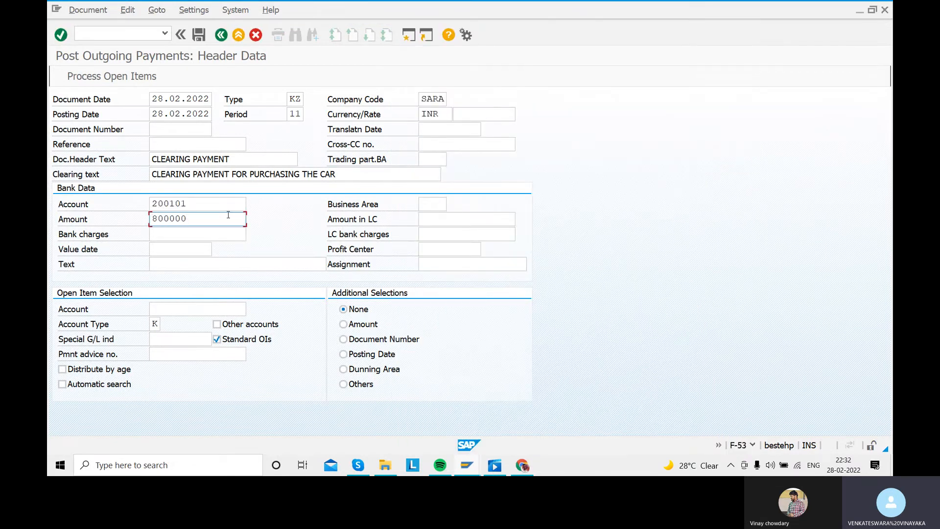
{"action": "left_click", "coordinate": [169, 249]}
{"action": "type", "text": "28.02.2022"}
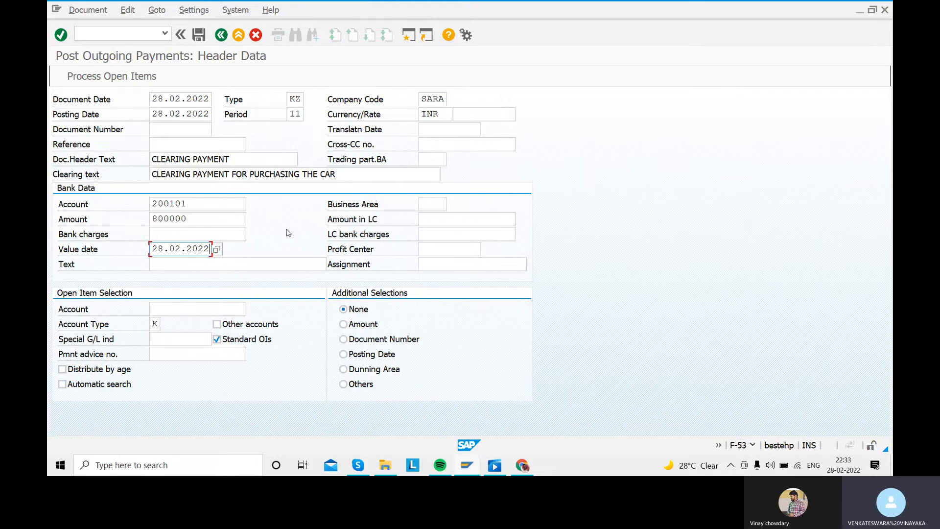
- Copy the clearing text CLEARING PAYMENT FOR PURCHASING THE CAR into the bank data text
{"action": "left_click", "coordinate": [189, 263]}
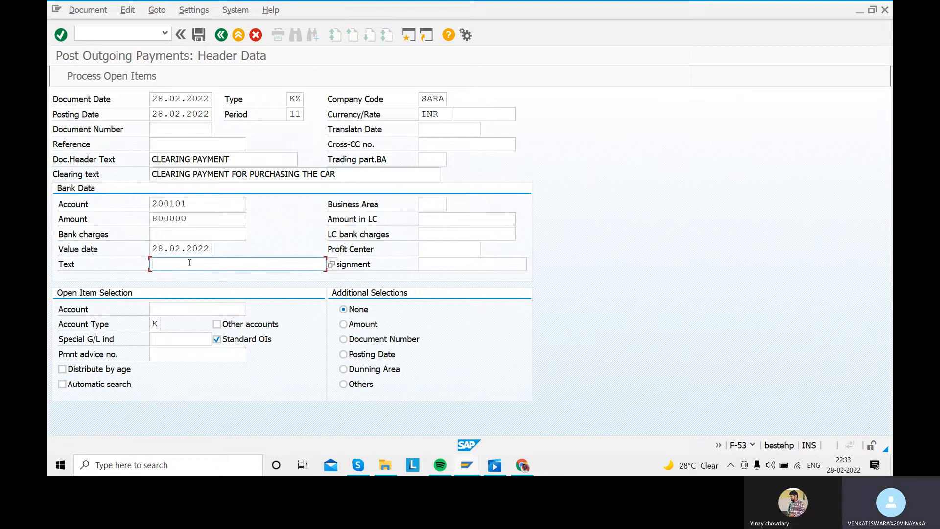
{"action": "key", "text": "XF86MonBrightnessUp"}
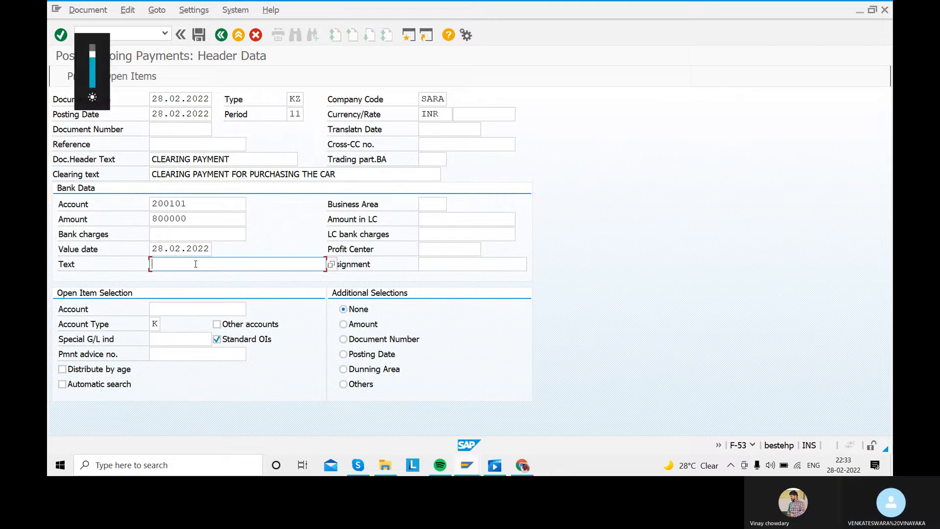
{"action": "left_click_drag", "start_coordinate": [334, 171], "coordinate": [149, 177]}
{"action": "key", "text": "ctrl+c"}
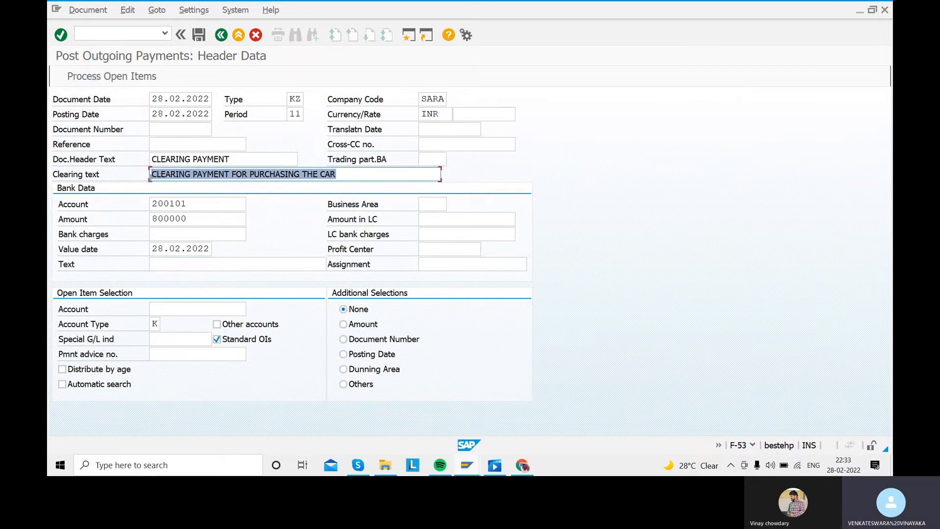
{"action": "left_click", "coordinate": [150, 176]}
{"action": "left_click", "coordinate": [203, 269]}
{"action": "key", "text": "ctrl+v"}
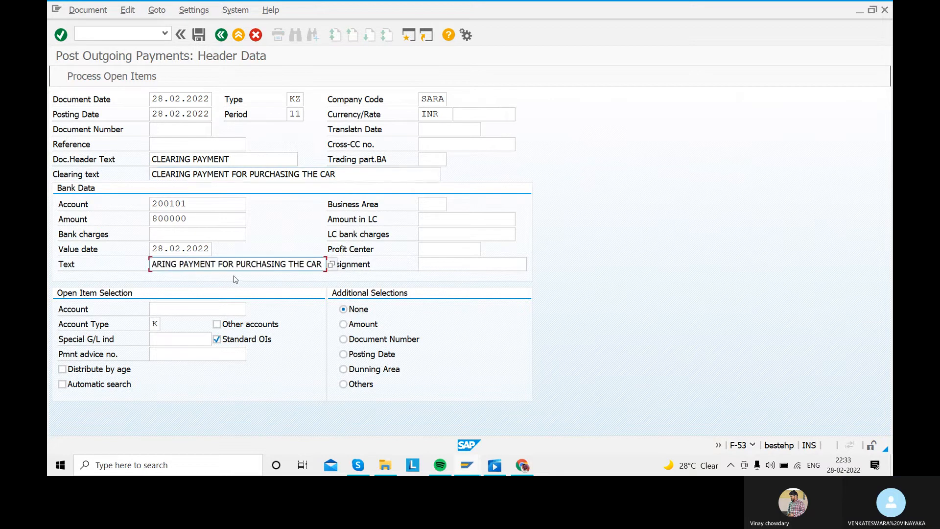
- Enter the vendor's account number for the open item selection
{"action": "left_click", "coordinate": [211, 308]}
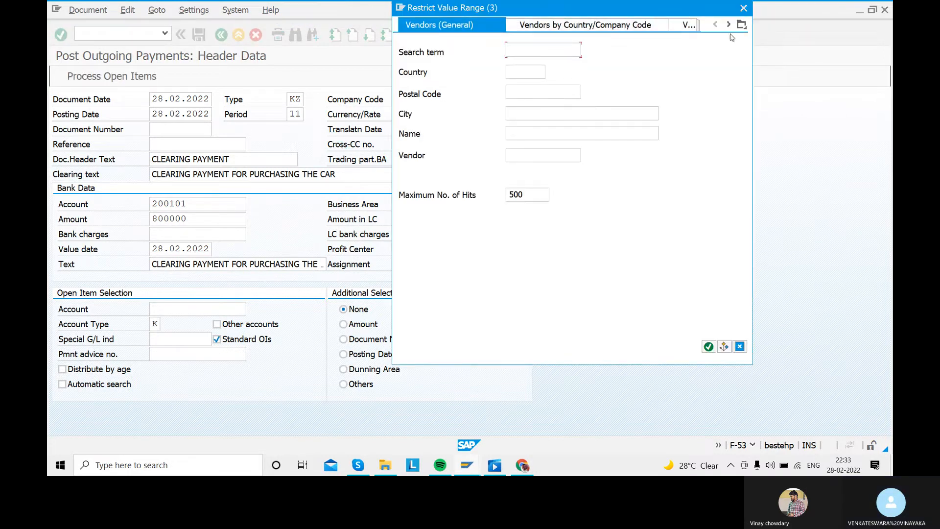
{"action": "left_click", "coordinate": [744, 8]}
{"action": "left_click", "coordinate": [188, 306]}
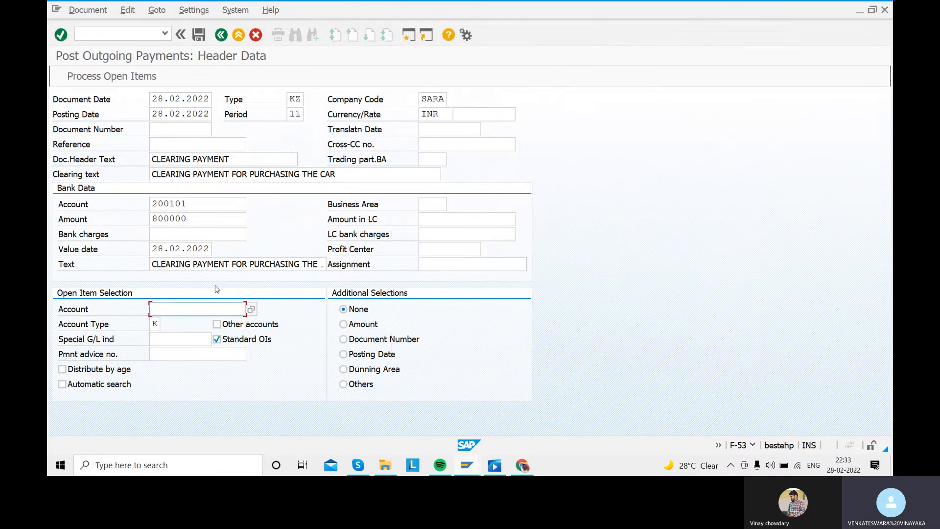
{"action": "type", "text": "1400000"}
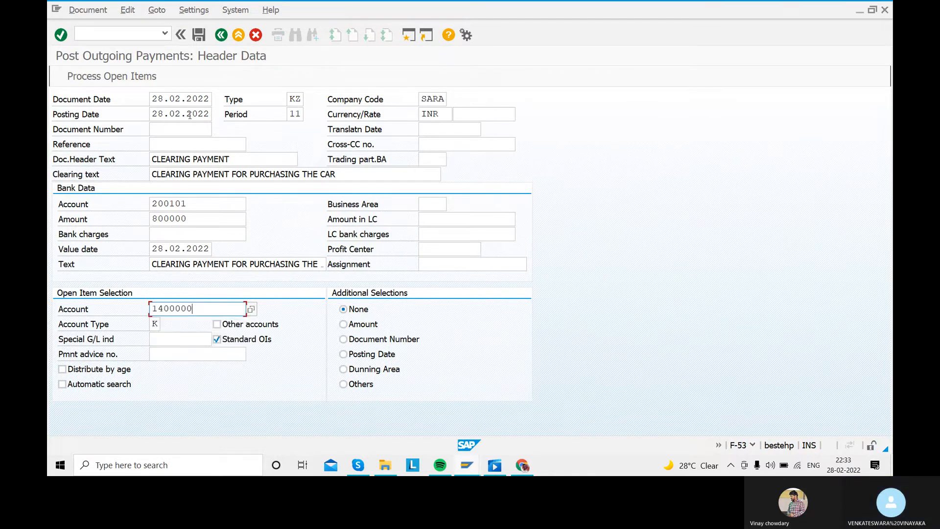
{"action": "key", "text": "XF86MonBrightnessDown"}
{"action": "key", "text": "XF86MonBrightnessDown"}
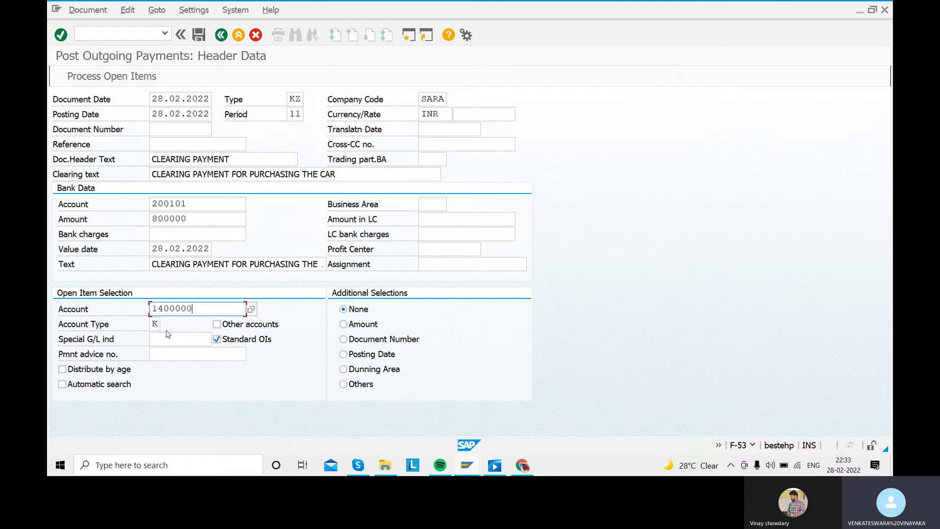
- Simulate the outgoing payment against the vendor's open items and try to post it
{"action": "left_click", "coordinate": [108, 82]}
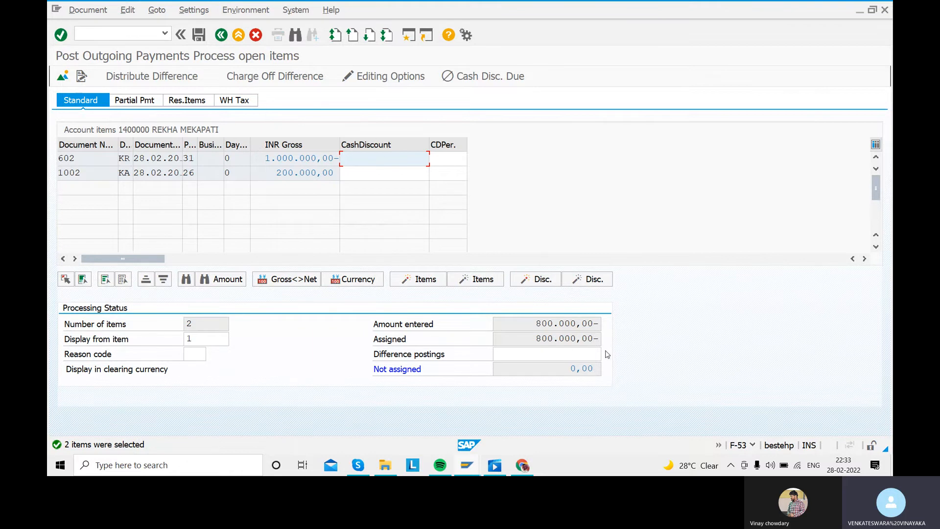
{"action": "left_click", "coordinate": [88, 10]}
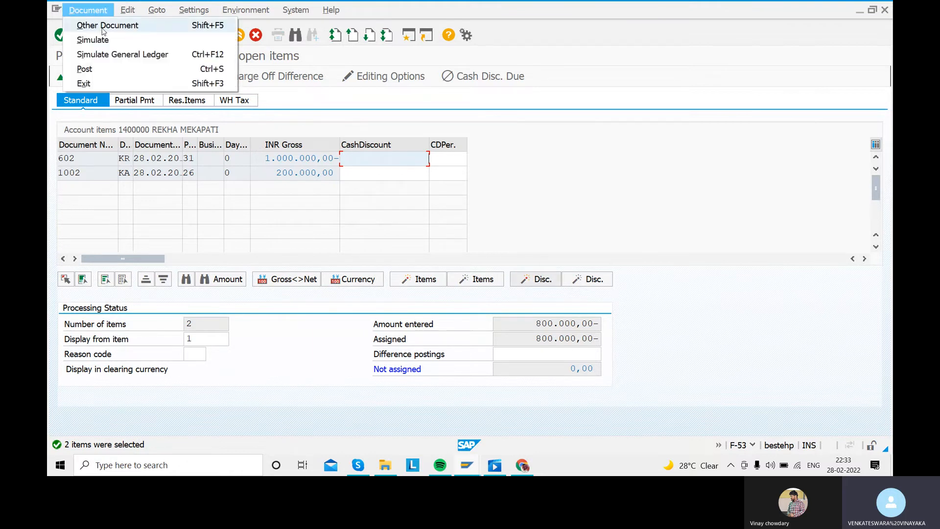
{"action": "left_click", "coordinate": [98, 42]}
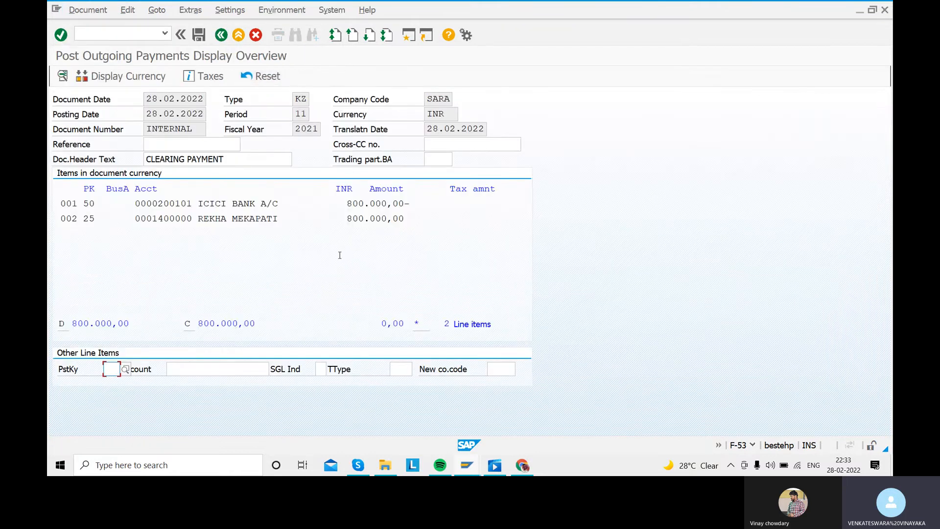
{"action": "left_click", "coordinate": [197, 37]}
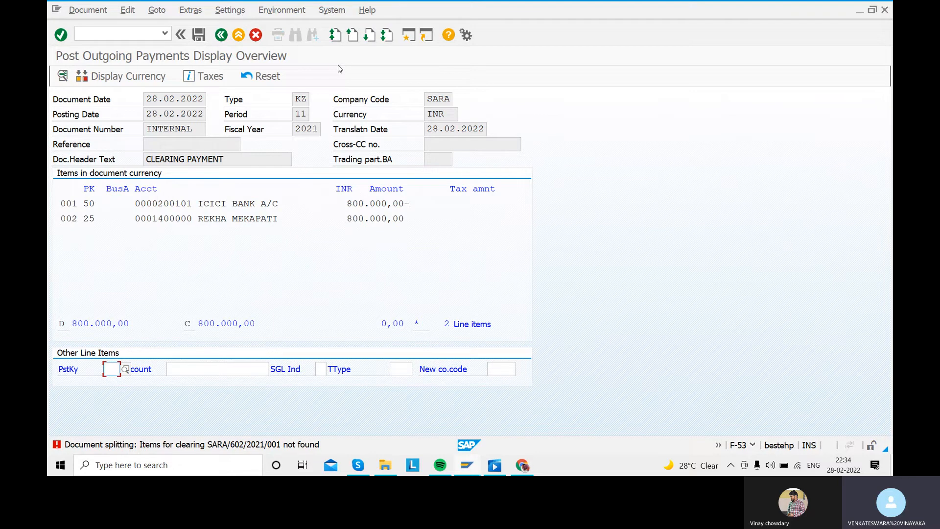
- Open the view V_FAGL_SPLIT_ACT for maintenance through SM30 in a new session
{"action": "left_click", "coordinate": [408, 37]}
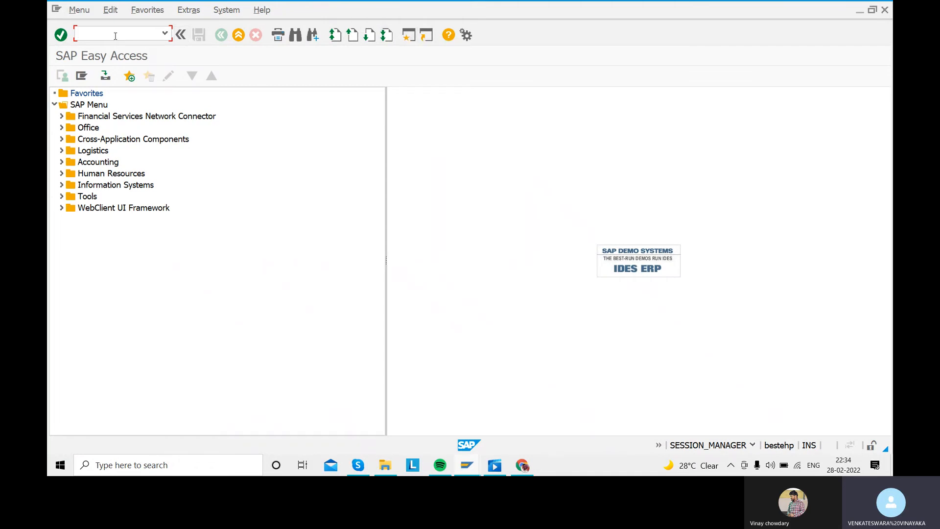
{"action": "type", "text": "SM30"}
{"action": "key", "text": "Return"}
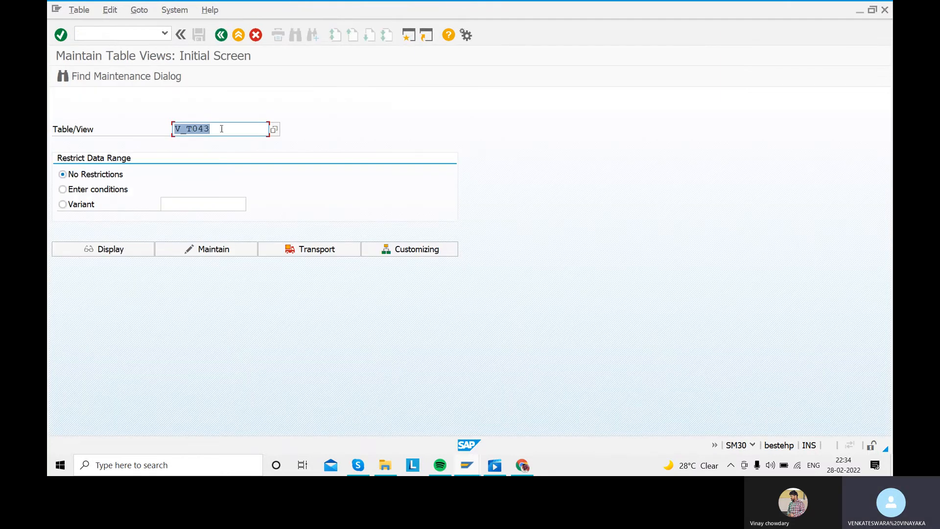
{"action": "key", "text": "BackSpace"}
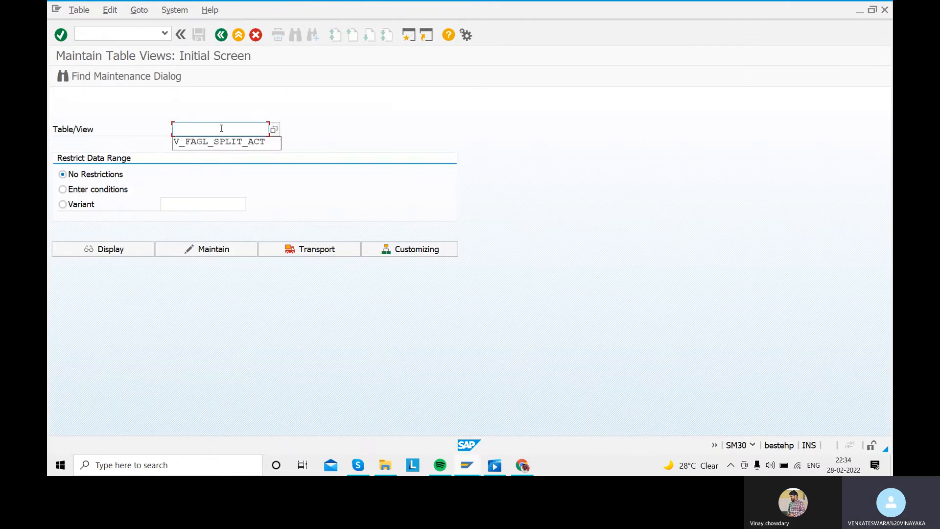
{"action": "key", "text": "Down"}
{"action": "key", "text": "Return"}
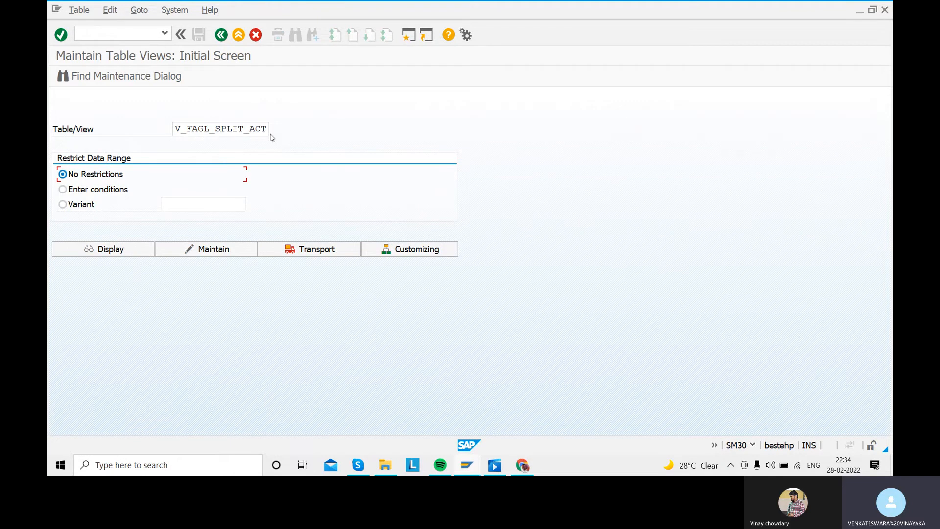
{"action": "left_click", "coordinate": [205, 249]}
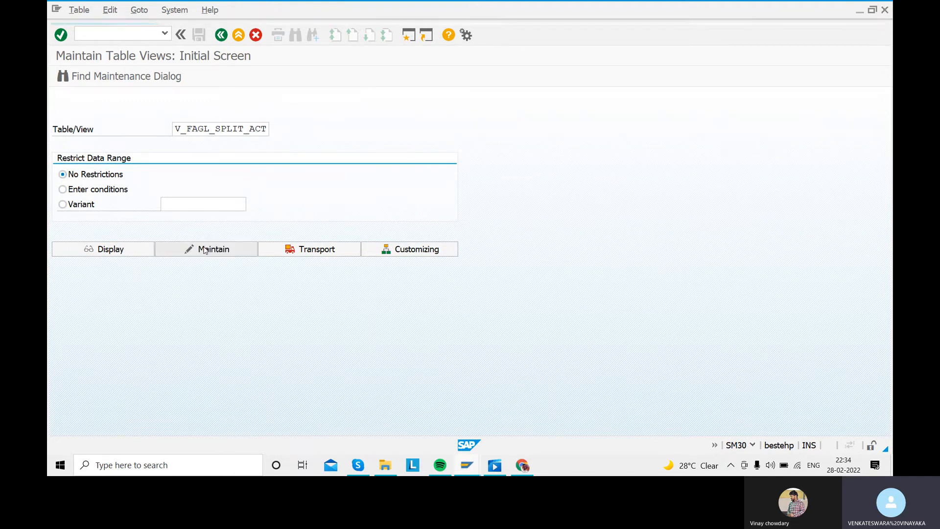
- Mark document splitting as inactive for company code SARA and save the change in the proposed customizing request
{"action": "left_click", "coordinate": [220, 370]}
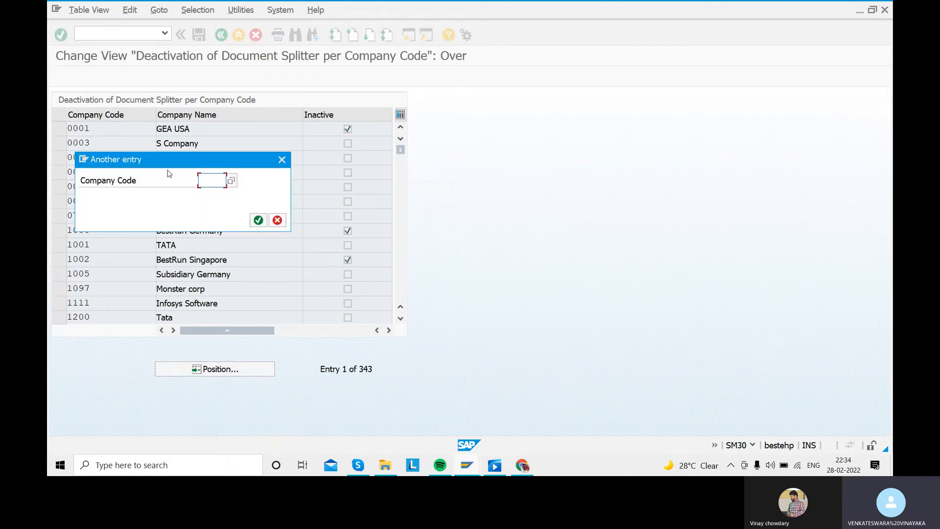
{"action": "type", "text": "SSSS"}
{"action": "key", "text": "Return"}
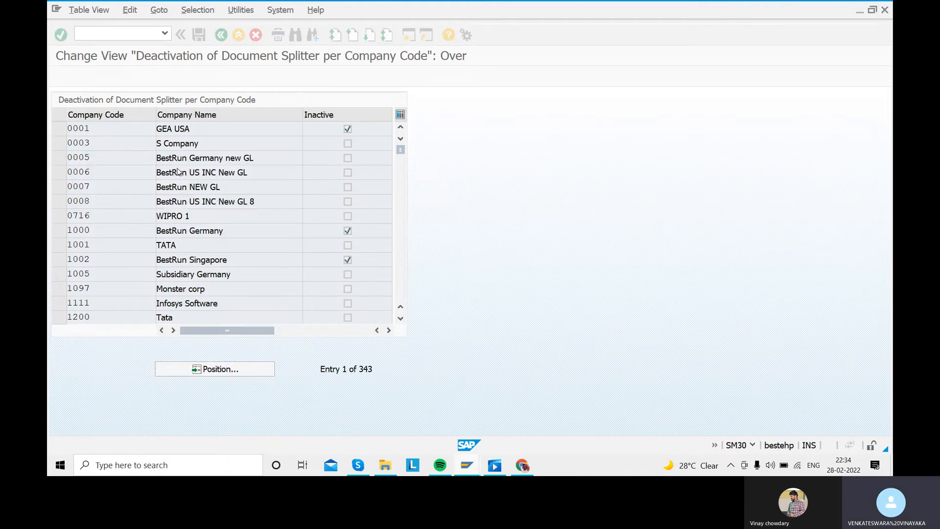
{"action": "left_click", "coordinate": [348, 129]}
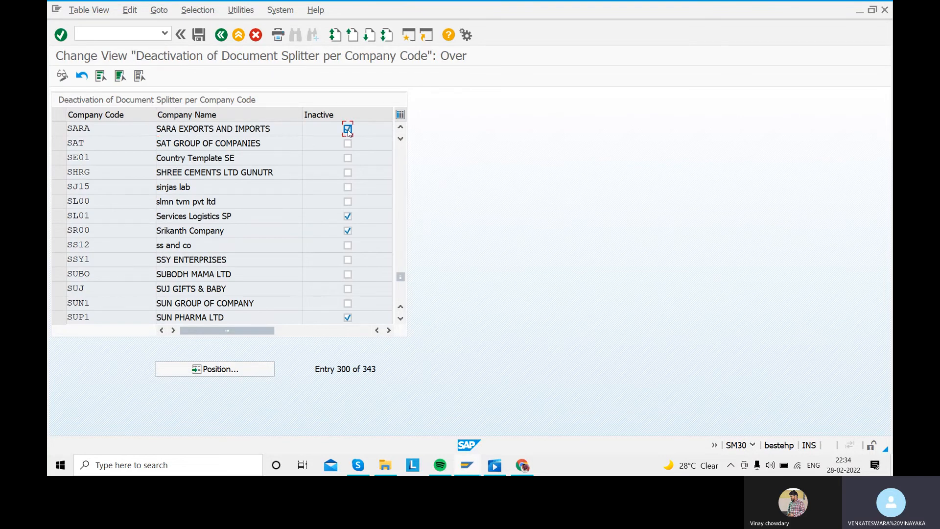
{"action": "left_click", "coordinate": [199, 35]}
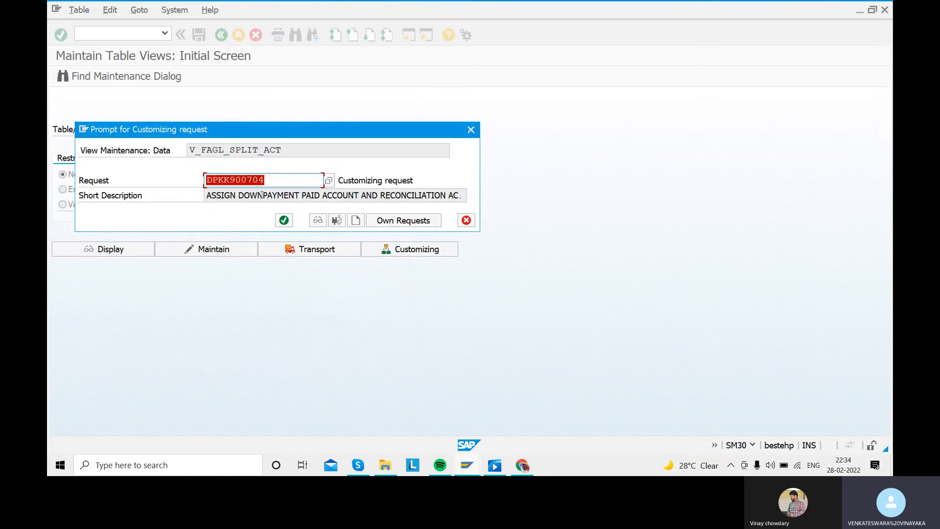
{"action": "left_click", "coordinate": [283, 220]}
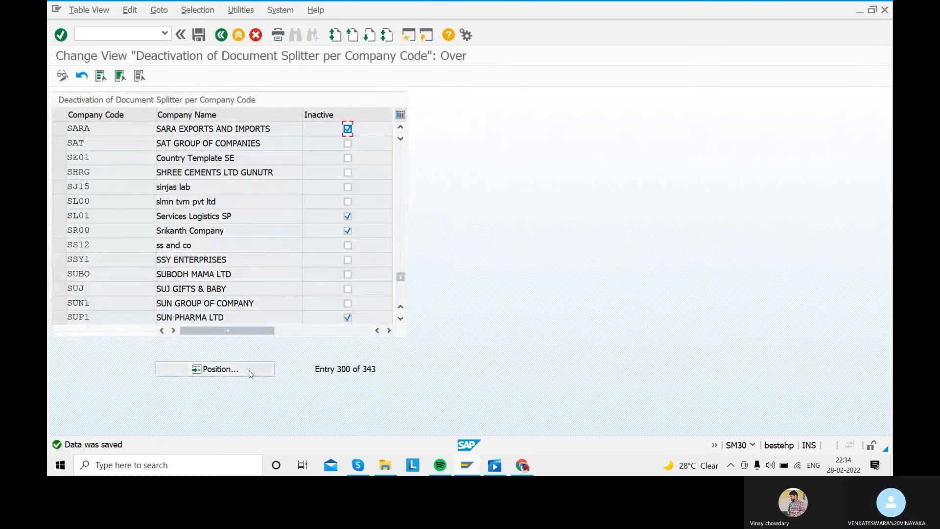
{"action": "key", "text": "F3"}
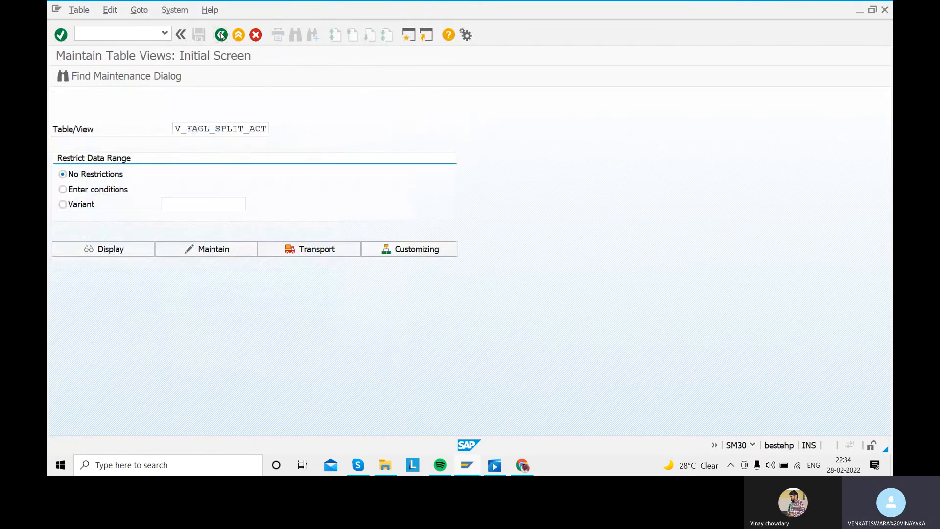
{"action": "key", "text": "F3"}
- Return to the simulated outgoing payment, try to post it again, and discard the document
{"action": "mouse_move", "coordinate": [463, 468]}
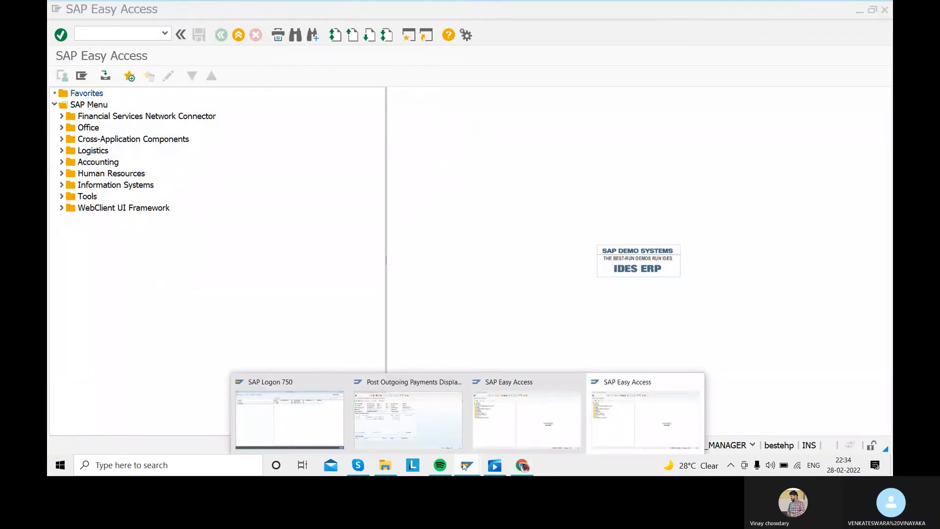
{"action": "left_click", "coordinate": [413, 413]}
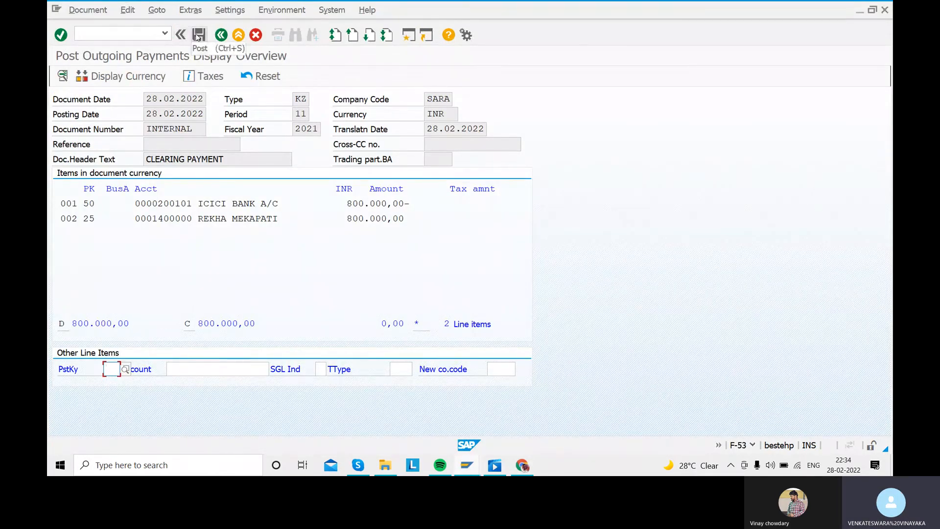
{"action": "left_click", "coordinate": [198, 36]}
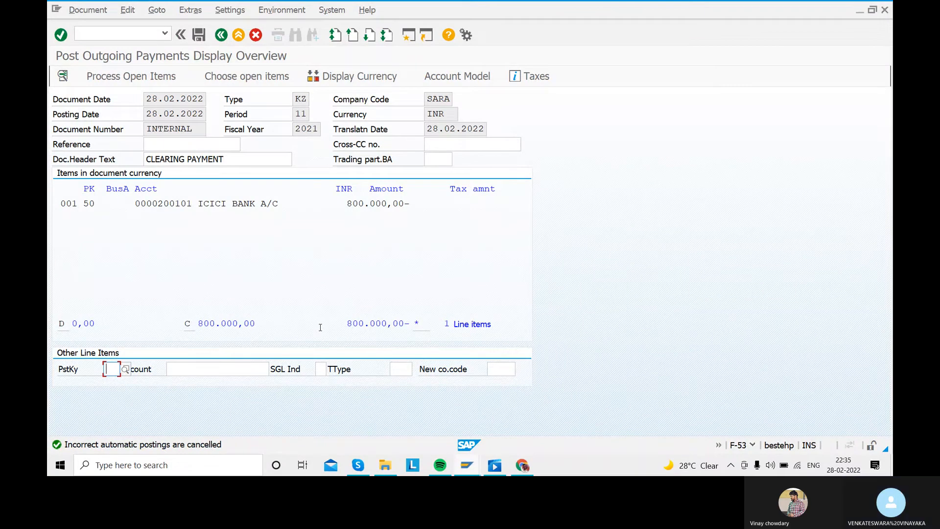
{"action": "double_click", "coordinate": [238, 323]}
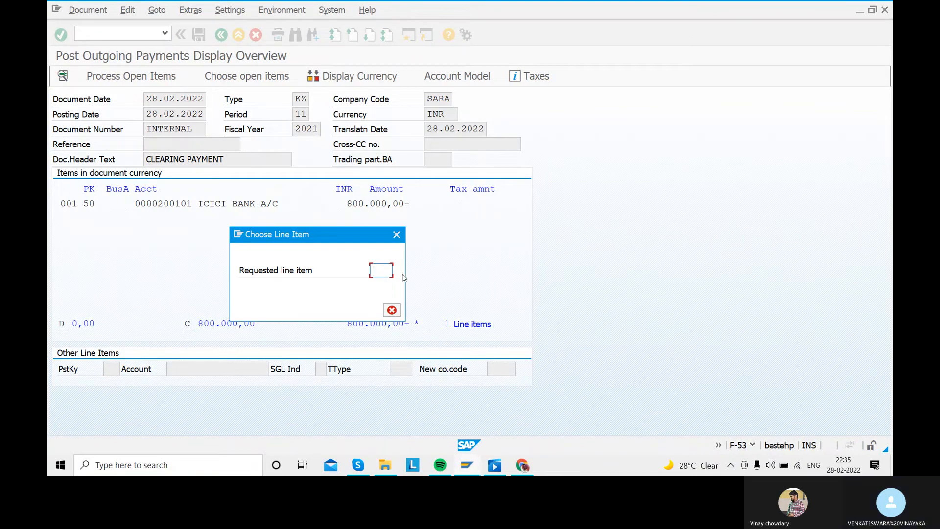
{"action": "left_click", "coordinate": [397, 234]}
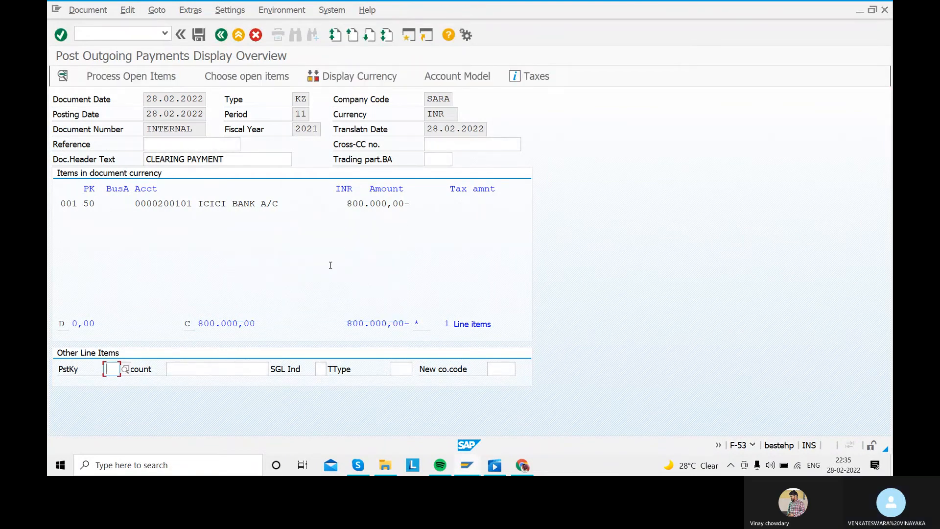
{"action": "left_click", "coordinate": [198, 34]}
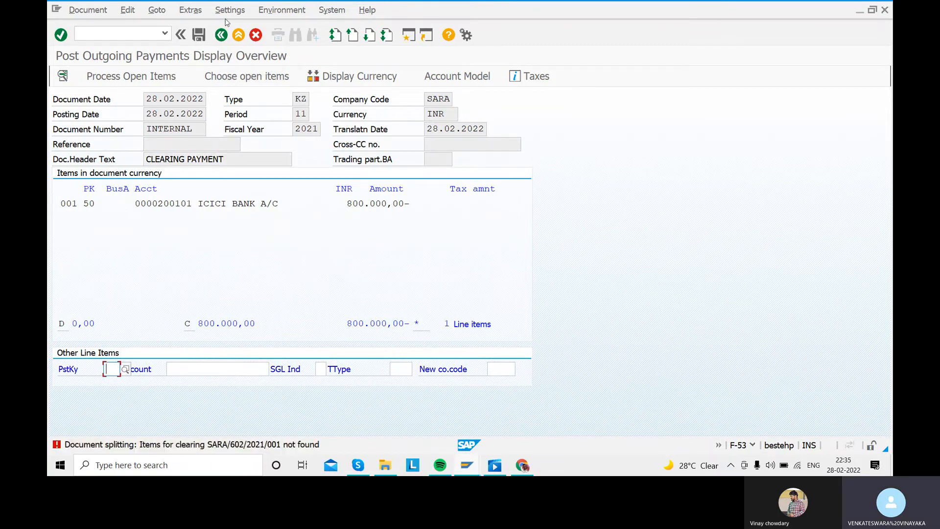
{"action": "left_click", "coordinate": [256, 35]}
{"action": "left_click", "coordinate": [272, 270]}
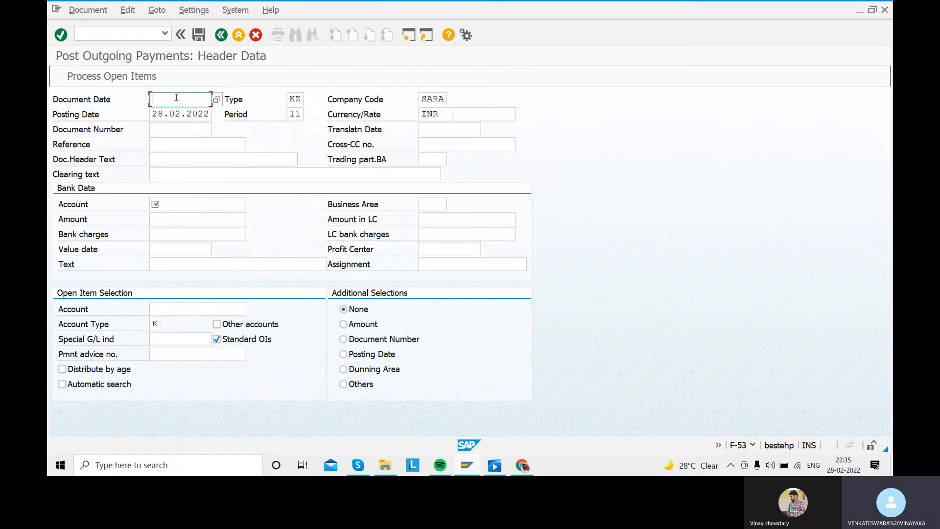
- Fill in the new outgoing payment's header with document date 28.02.2022 and header text CLEARING PAYMENT
{"action": "left_click", "coordinate": [177, 98]}
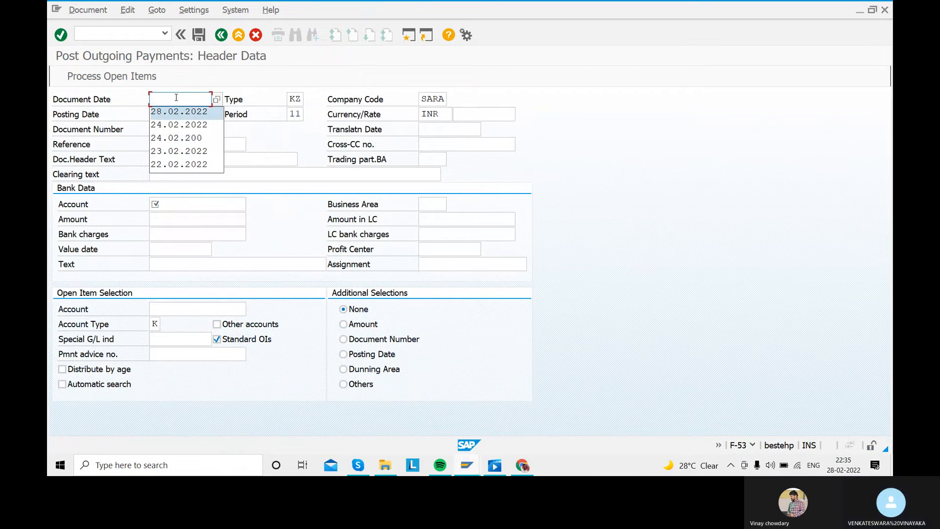
{"action": "key", "text": "Tab"}
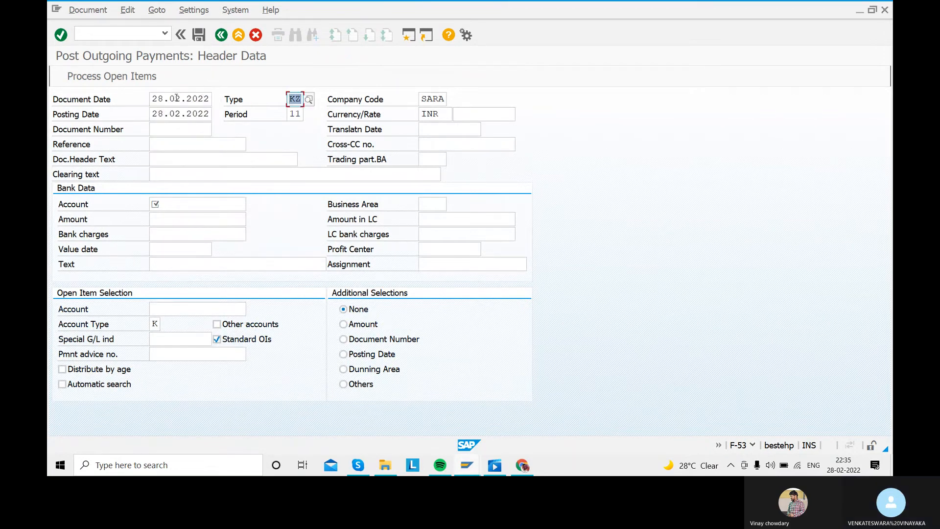
{"action": "key", "text": "Tab"}
{"action": "key", "text": "Tab"}
{"action": "key", "text": "Tab"}
{"action": "key", "text": "Tab"}
{"action": "key", "text": "Tab"}
{"action": "key", "text": "Tab"}
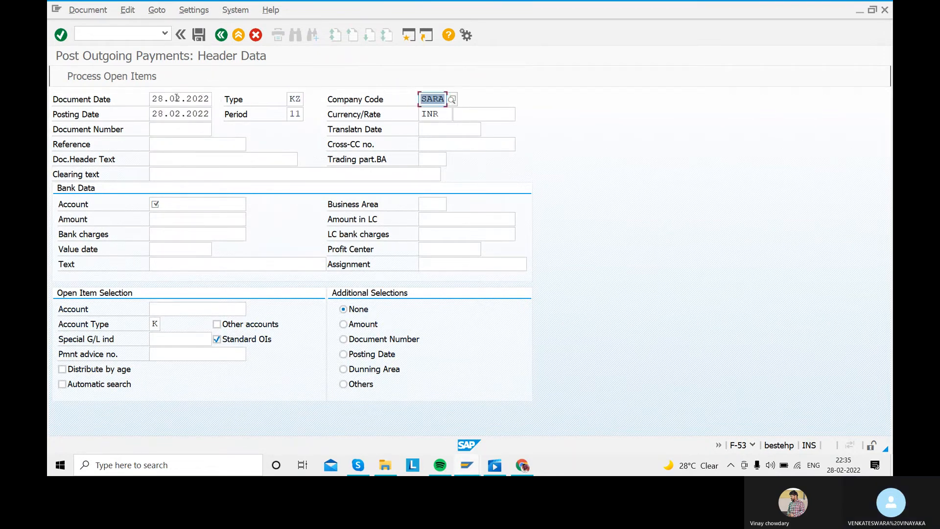
{"action": "key", "text": "Tab"}
{"action": "key", "text": "Tab"}
{"action": "key", "text": "Tab"}
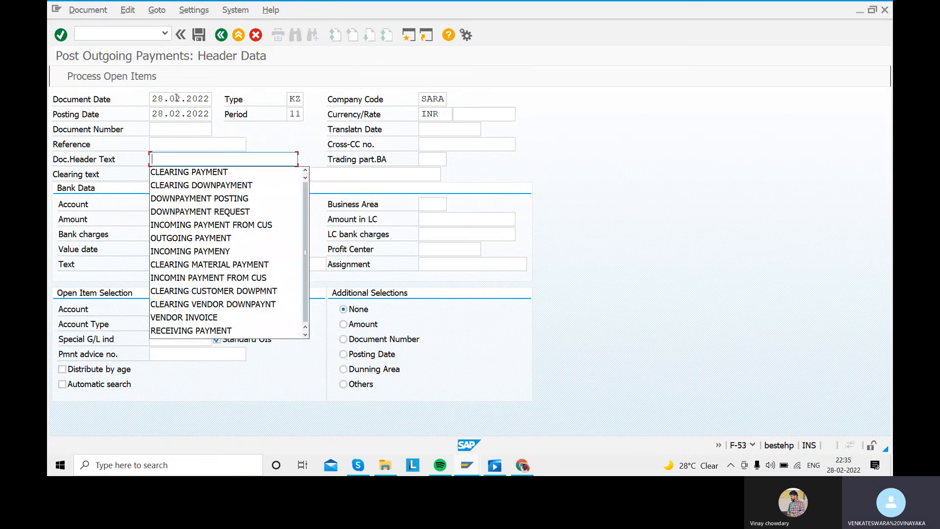
{"action": "key", "text": "Down"}
{"action": "key", "text": "Tab"}
{"action": "key", "text": "Tab"}
- Set the new payment's clearing text to CLEARING PAYMENT FOR PURCHASING THE CAR
{"action": "key", "text": "Down"}
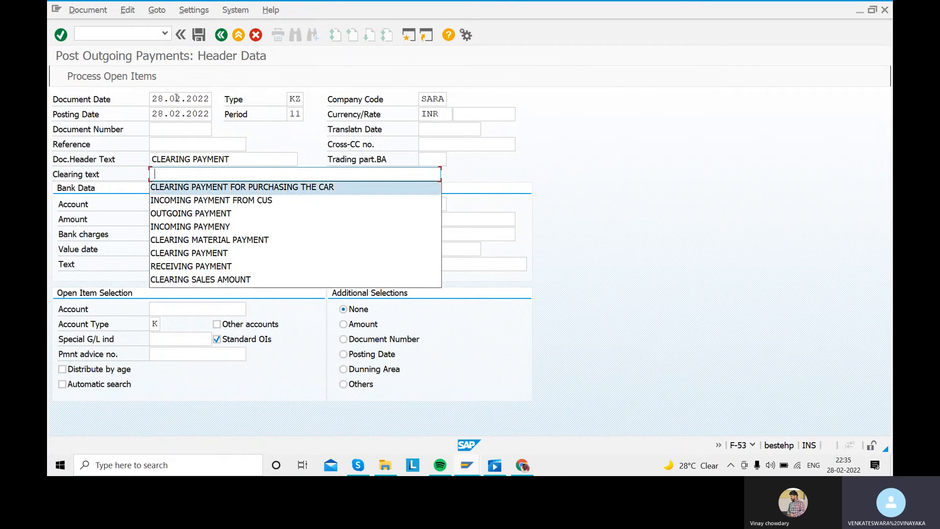
{"action": "key", "text": "Tab"}
{"action": "key", "text": "Tab"}
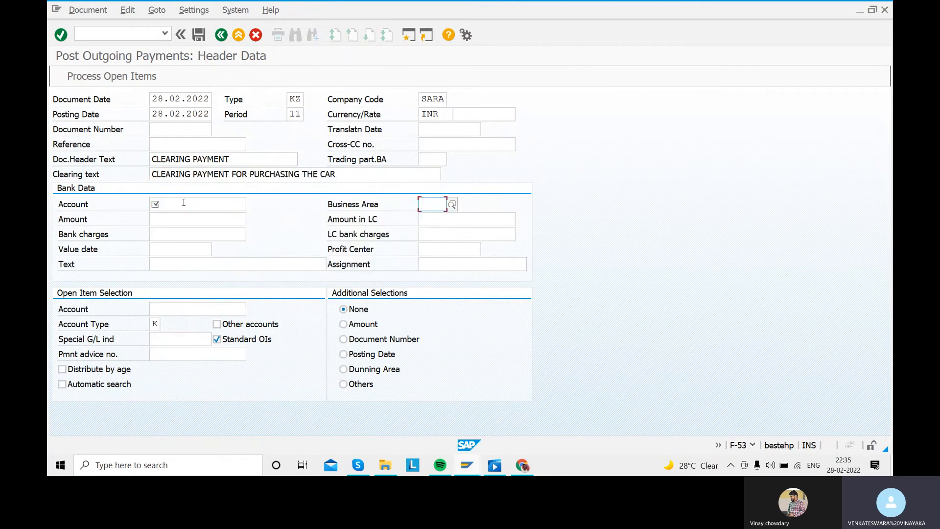
- Enter the ICICI bank ledger account in the bank data, with amount 800000 and value date 28.02.2022
{"action": "left_click", "coordinate": [199, 203]}
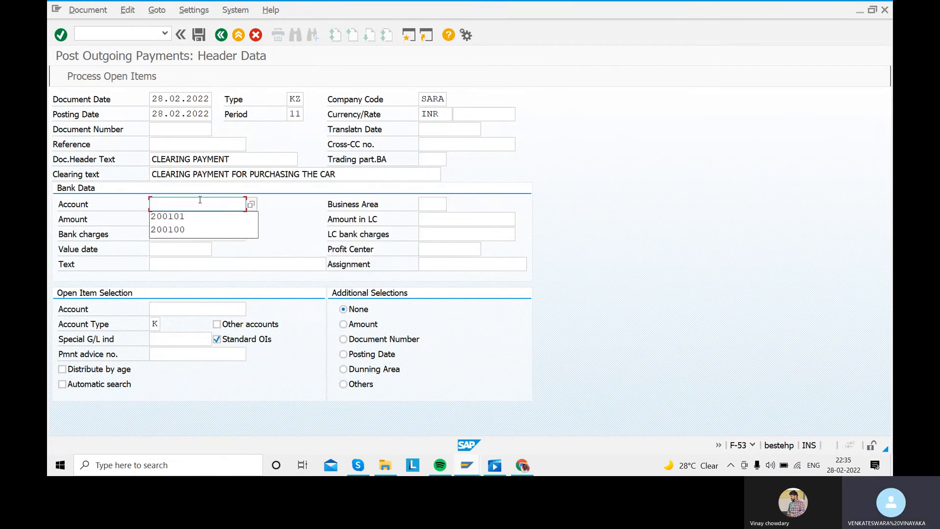
{"action": "key", "text": "Down"}
{"action": "key", "text": "Tab"}
{"action": "left_click", "coordinate": [183, 223]}
{"action": "type", "text": "800000"}
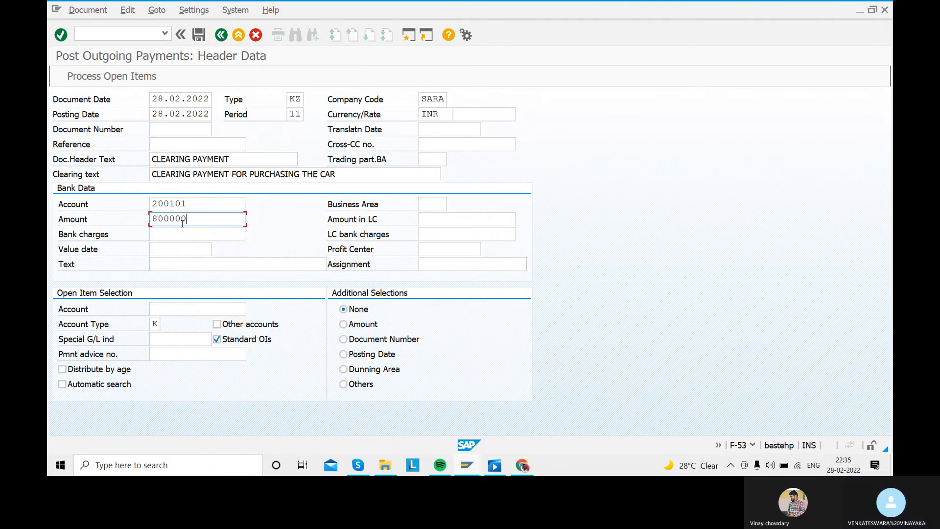
{"action": "left_click", "coordinate": [173, 248]}
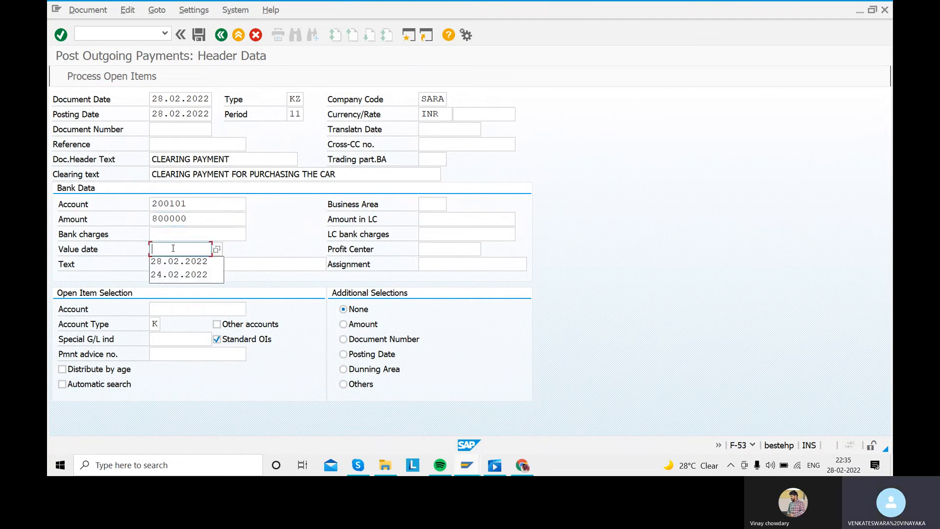
{"action": "left_click", "coordinate": [179, 261]}
{"action": "key", "text": "Tab"}
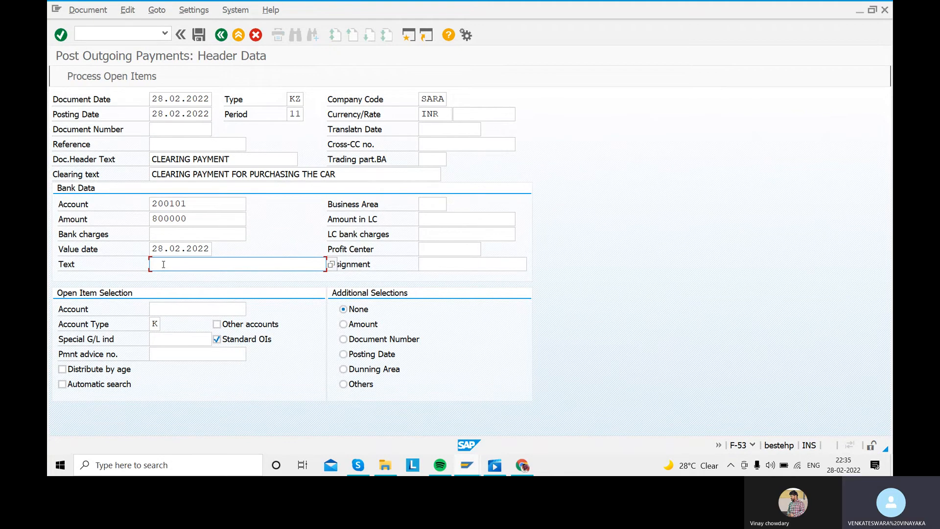
- Set the bank data text to CLEARING PAYMENT FOR PURCHASING THE CAR
{"action": "left_click", "coordinate": [164, 264]}
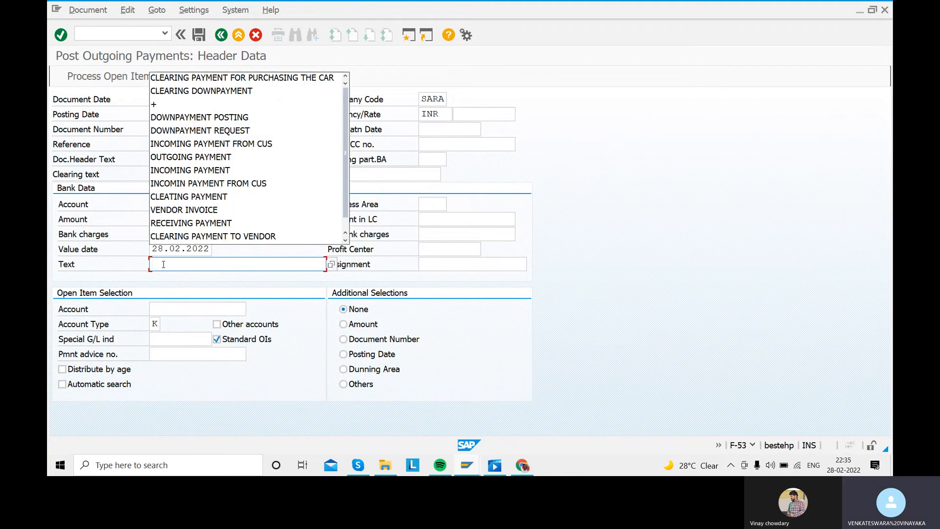
{"action": "key", "text": "Down"}
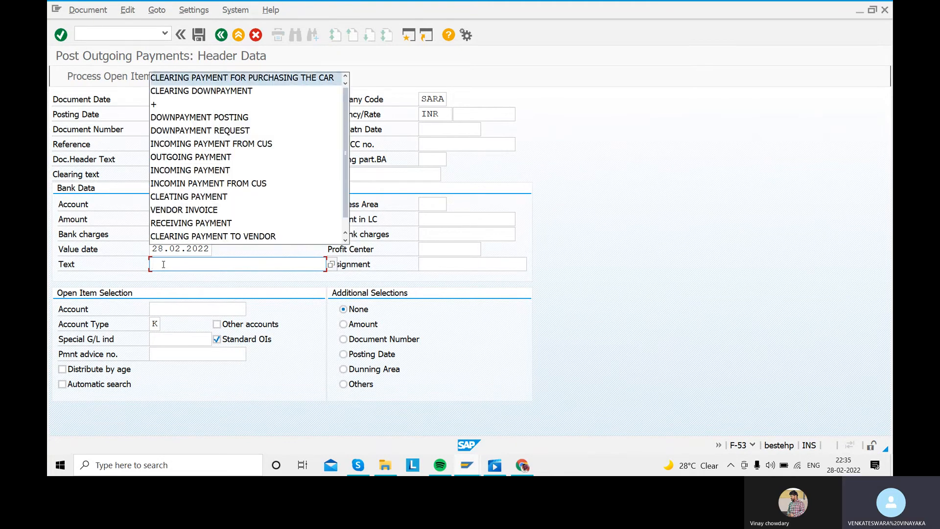
{"action": "key", "text": "Return"}
{"action": "key", "text": "Tab"}
- Select the vendor's account for open item selection with account type K and process its open items
{"action": "left_click", "coordinate": [210, 309]}
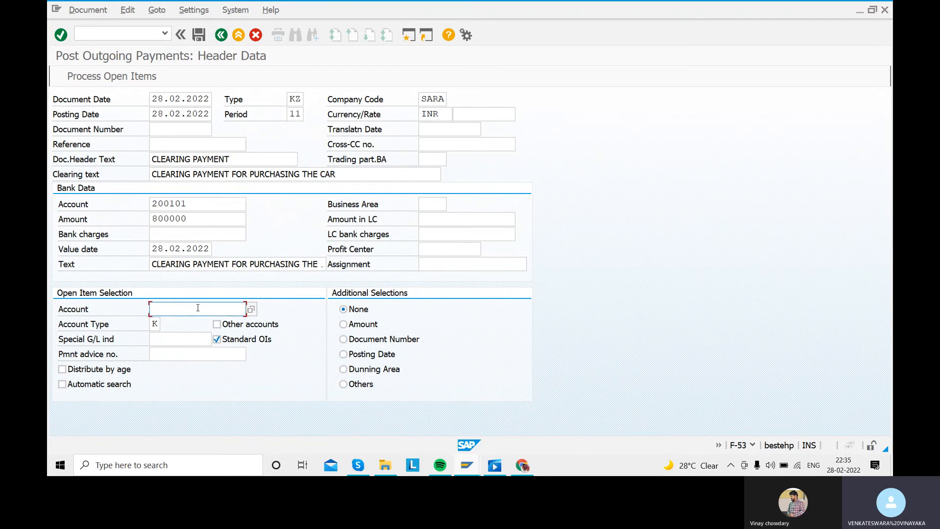
{"action": "left_click", "coordinate": [253, 310]}
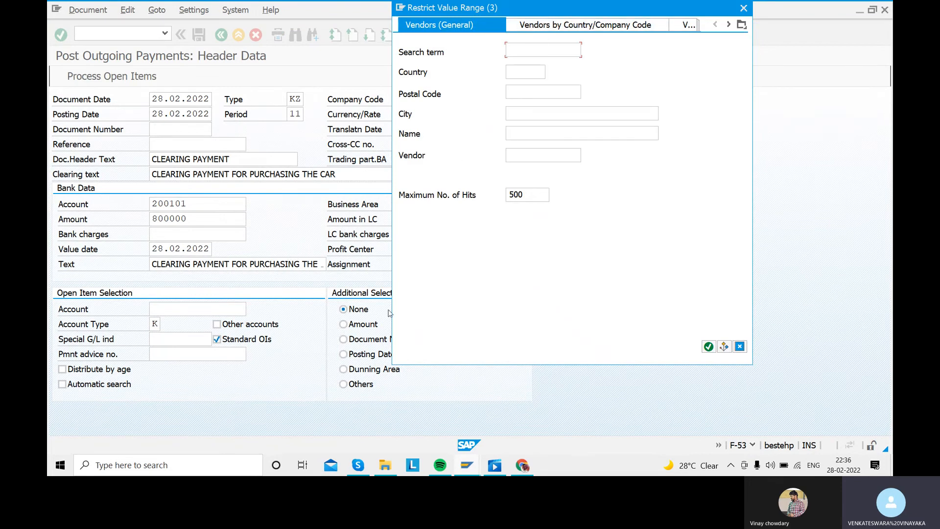
{"action": "left_click", "coordinate": [744, 8]}
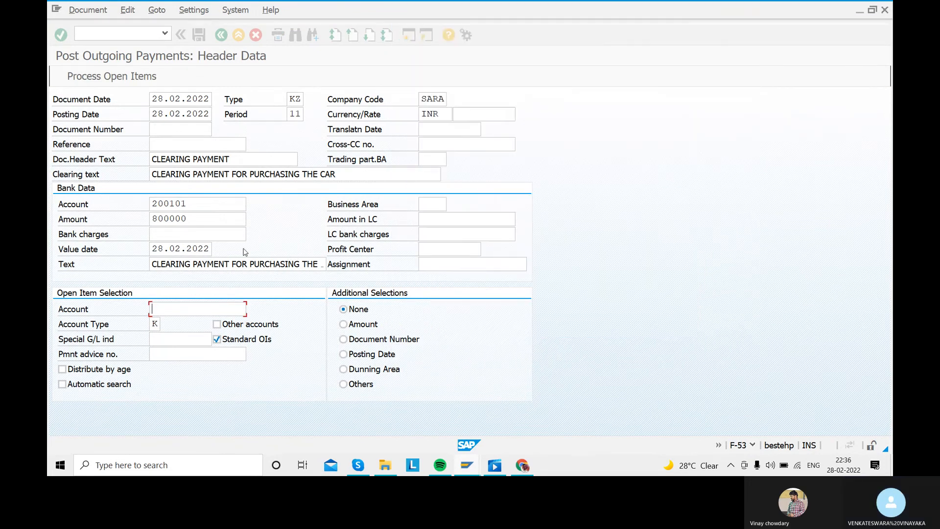
{"action": "left_click", "coordinate": [199, 309]}
{"action": "key", "text": "Down"}
{"action": "key", "text": "Tab"}
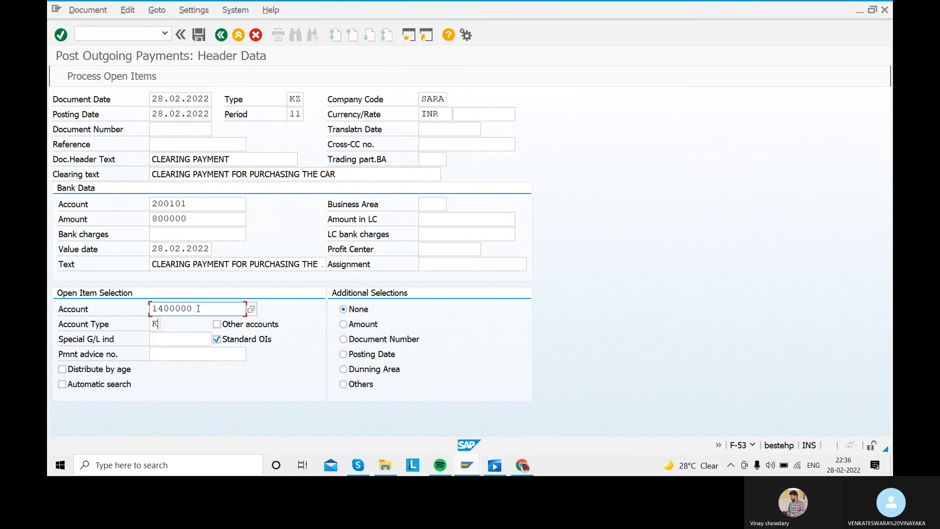
{"action": "left_click", "coordinate": [90, 78]}
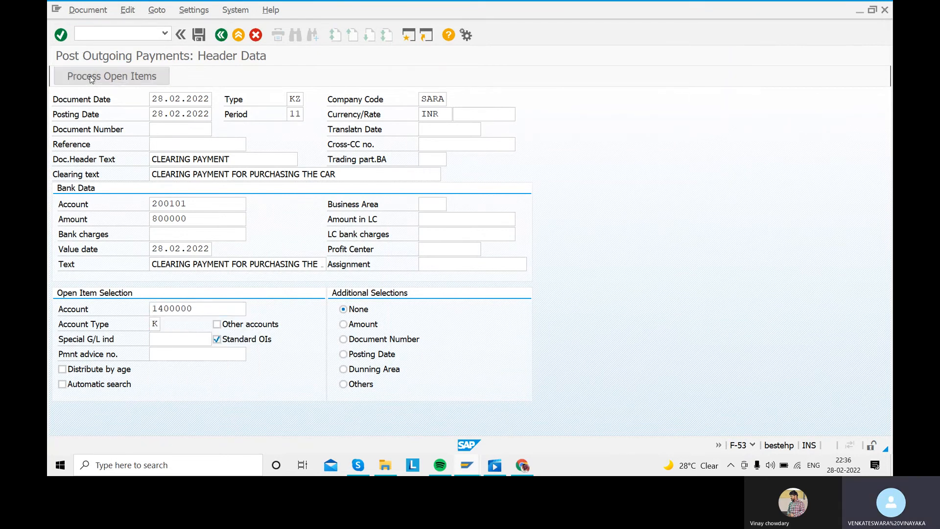
- Simulate the outgoing payment document clearing the vendor's open items, and post it
{"action": "left_click", "coordinate": [90, 10]}
{"action": "left_click", "coordinate": [91, 40]}
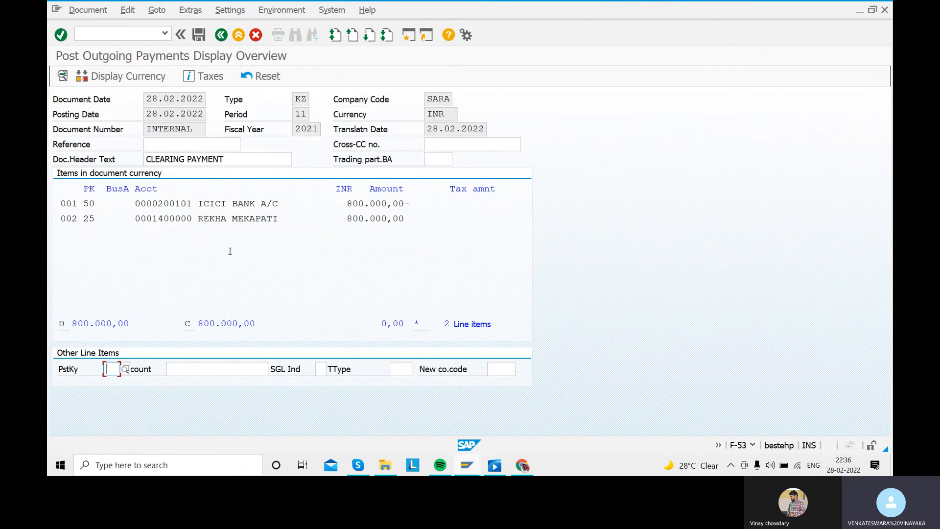
{"action": "left_click", "coordinate": [199, 36]}
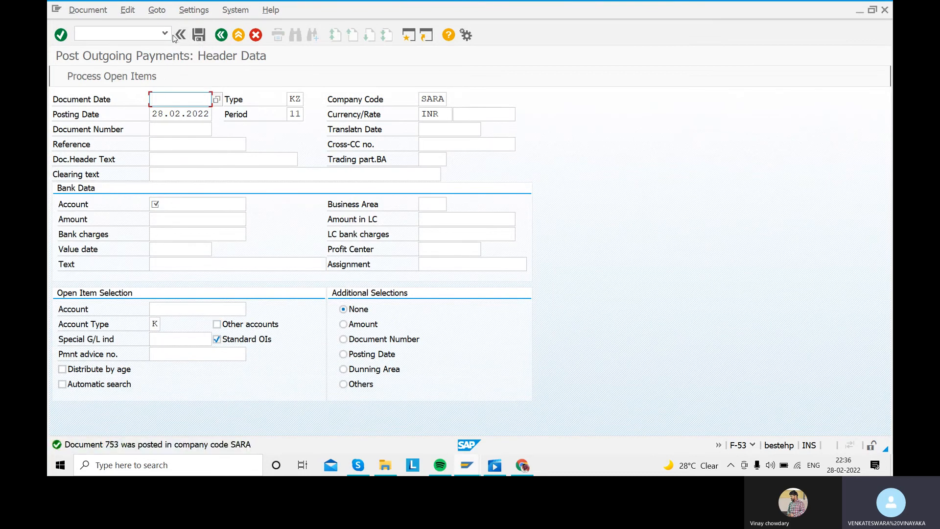
- Display the vendor's cleared line items in company code SARA with FBL1N, review them, and return to the SAP Easy Access screen
{"action": "left_click", "coordinate": [122, 35]}
{"action": "type", "text": "/N"}
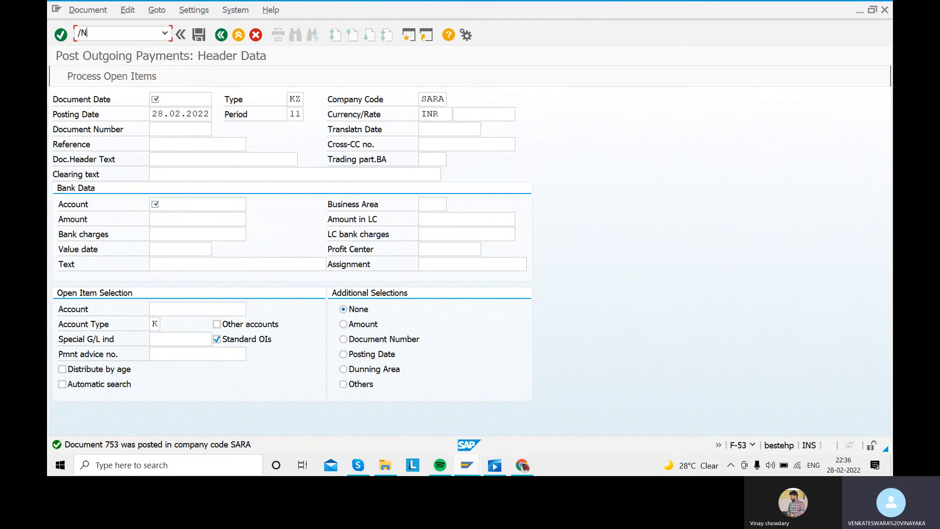
{"action": "key", "text": "Return"}
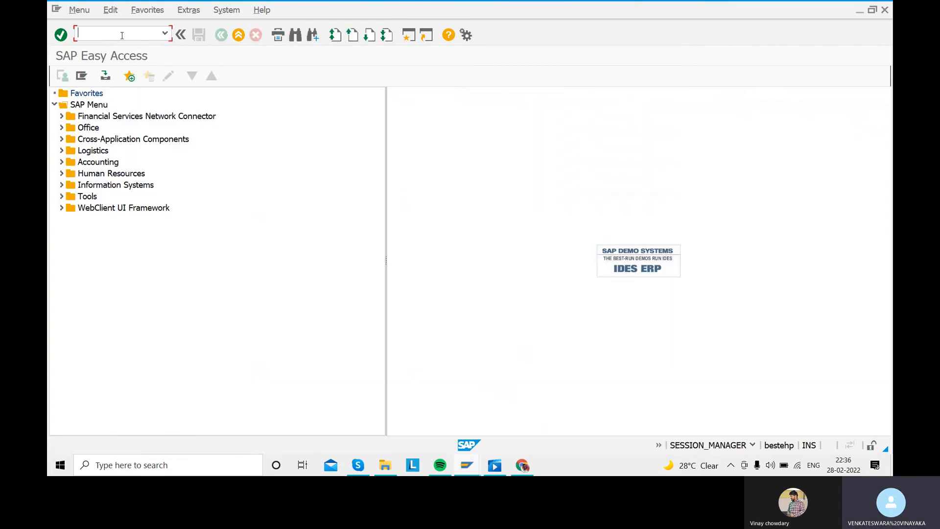
{"action": "type", "text": "FBL1N"}
{"action": "key", "text": "Return"}
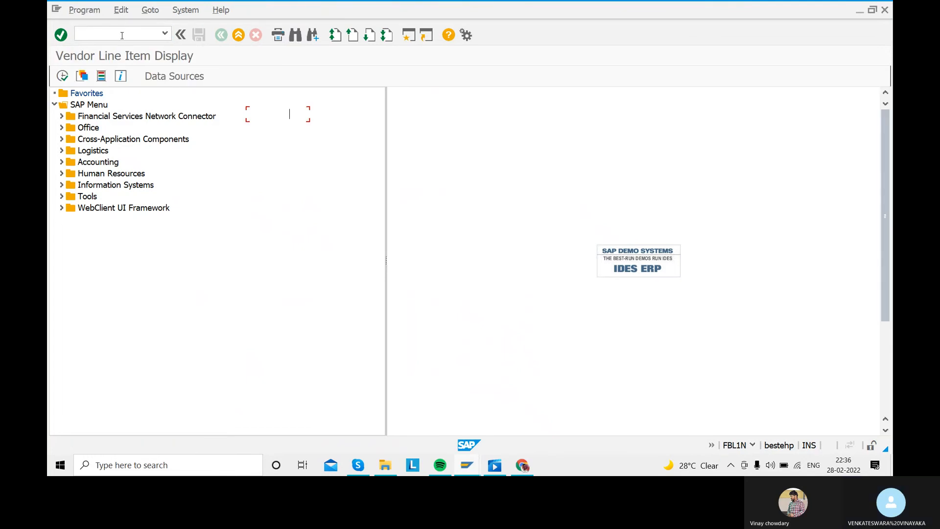
{"action": "left_click", "coordinate": [84, 307]}
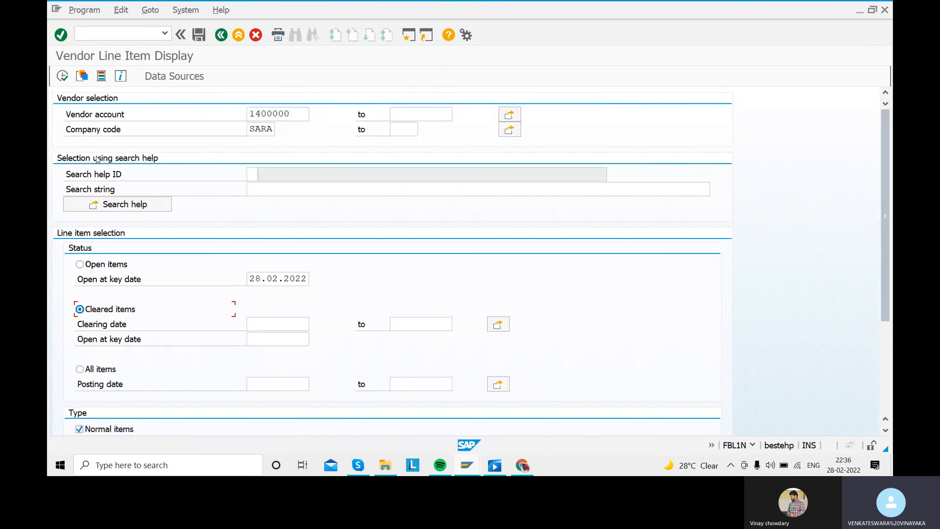
{"action": "key", "text": "F8"}
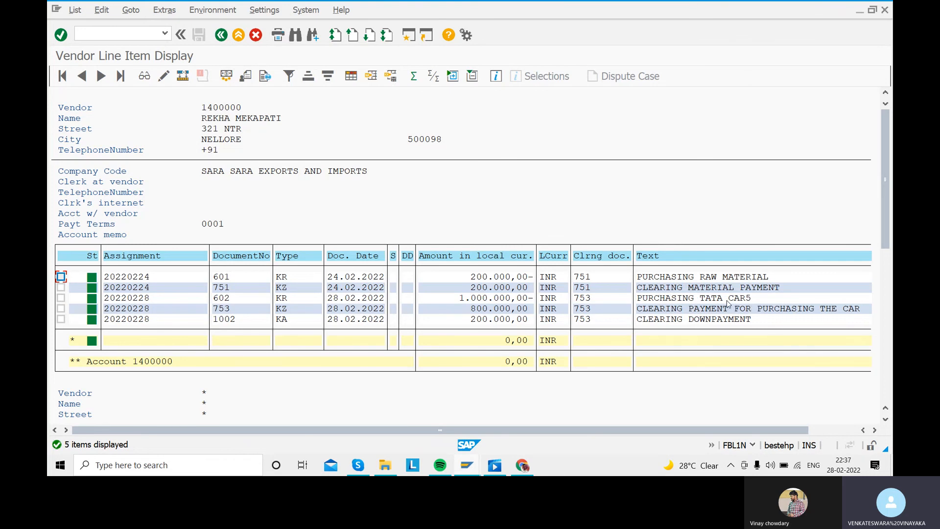
{"action": "left_click", "coordinate": [215, 36]}
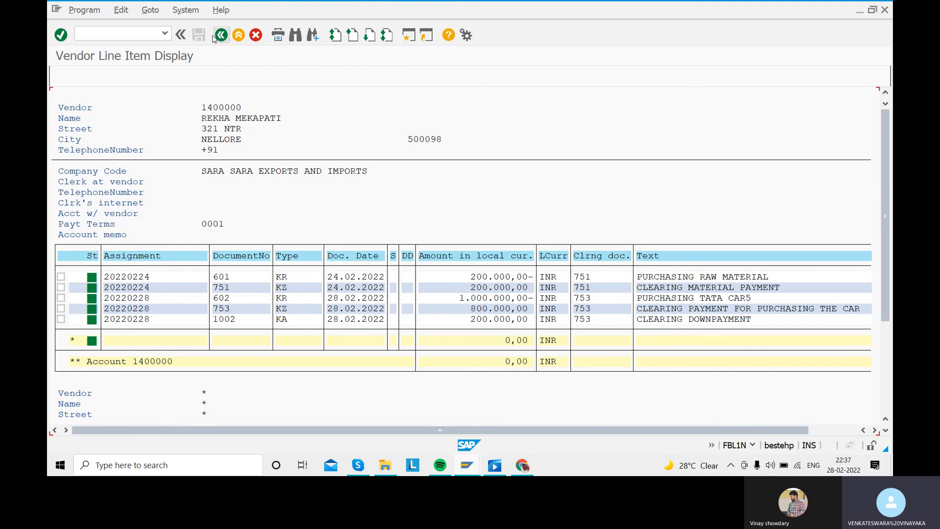
{"action": "left_click", "coordinate": [218, 36]}
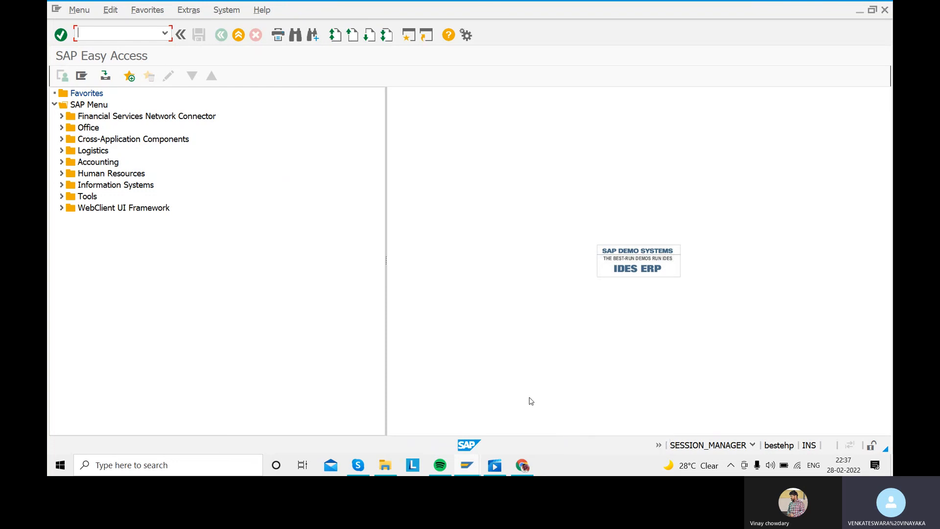
{"action": "left_click", "coordinate": [357, 465]}
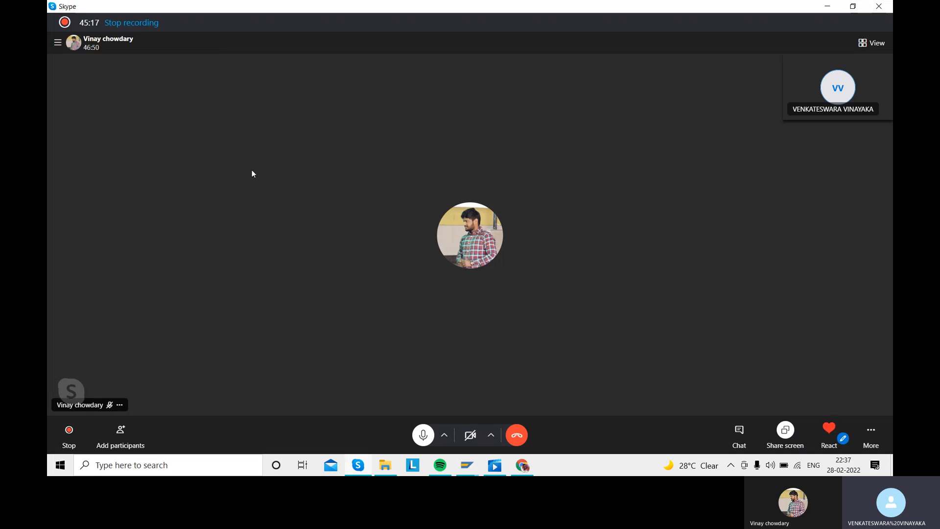